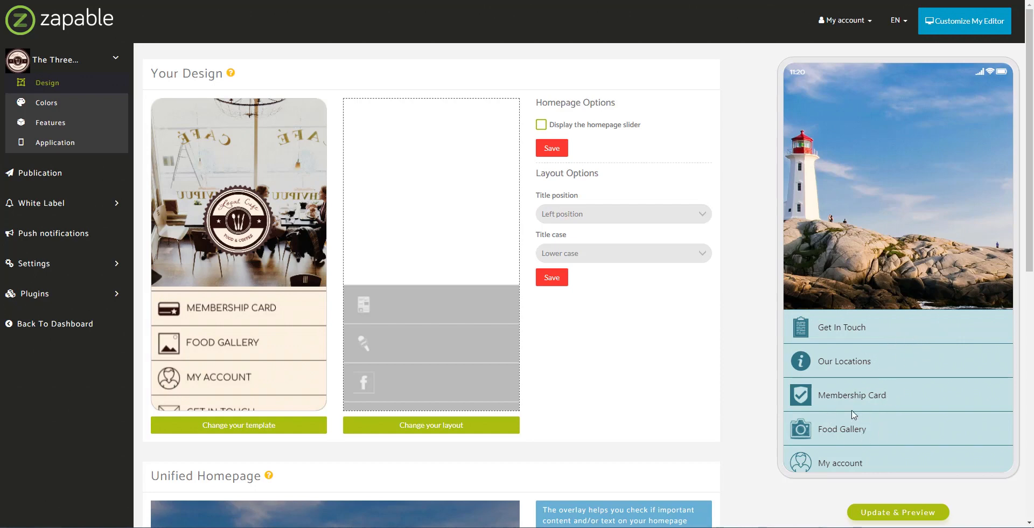
- Show the app's seven features, Get In Touch through Follow Us, on the Features page
click(69, 141)
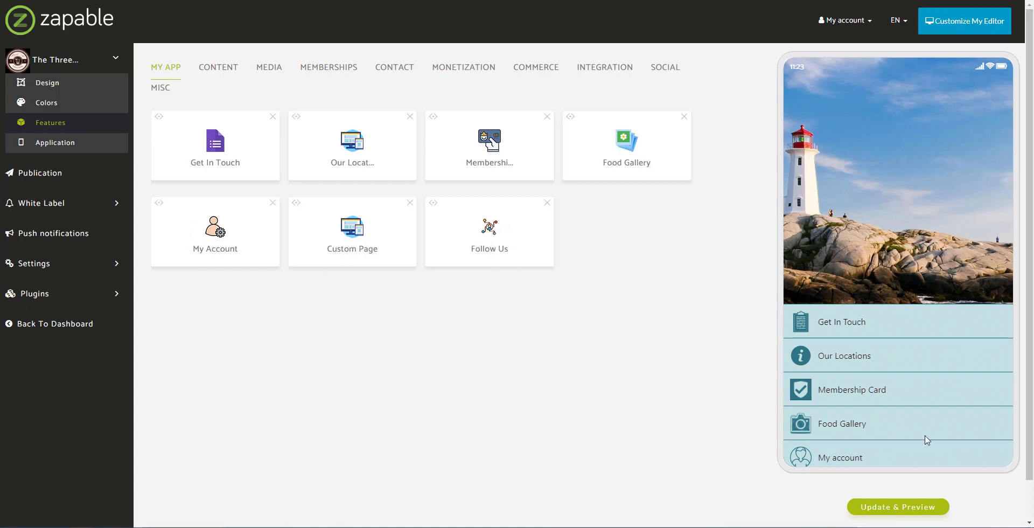
scroll(923, 431, down, 3)
scroll(925, 414, up, 2)
drag(923, 409, 915, 431)
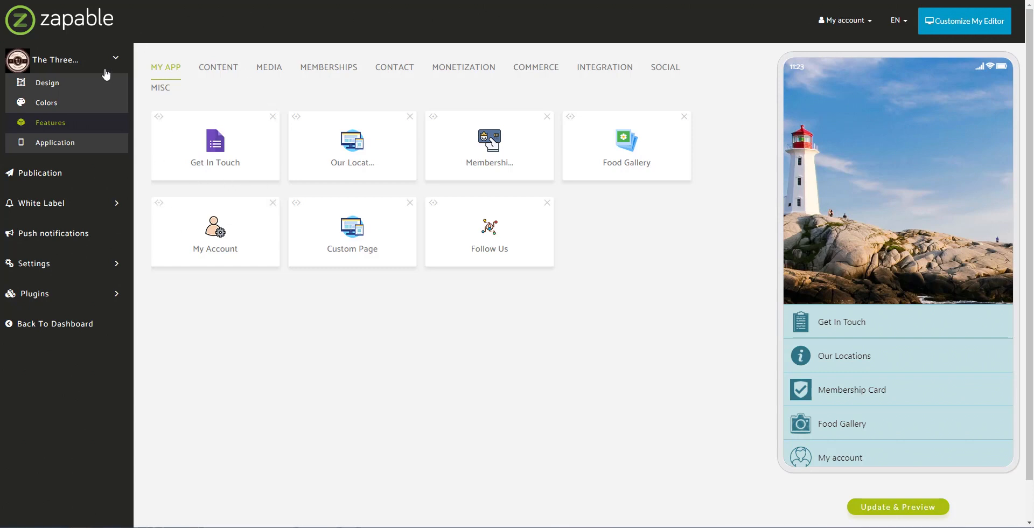
- Go back to the applications dashboard and open The Three Cliffs app's Design page
click(49, 65)
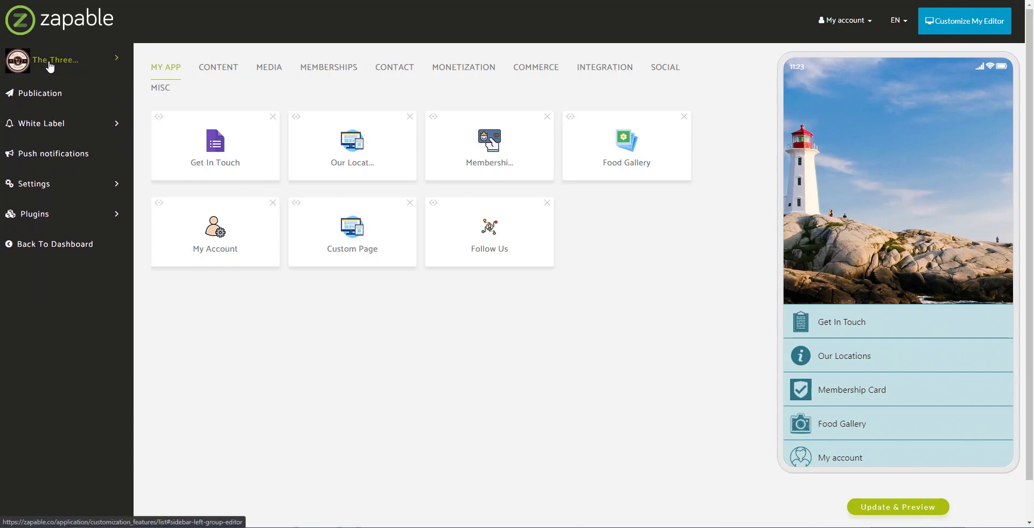
click(50, 64)
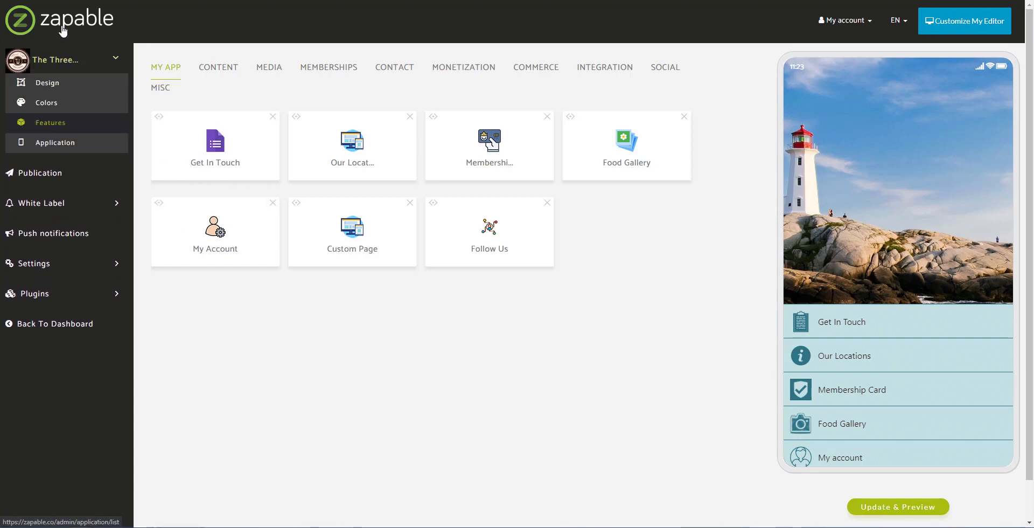
click(86, 124)
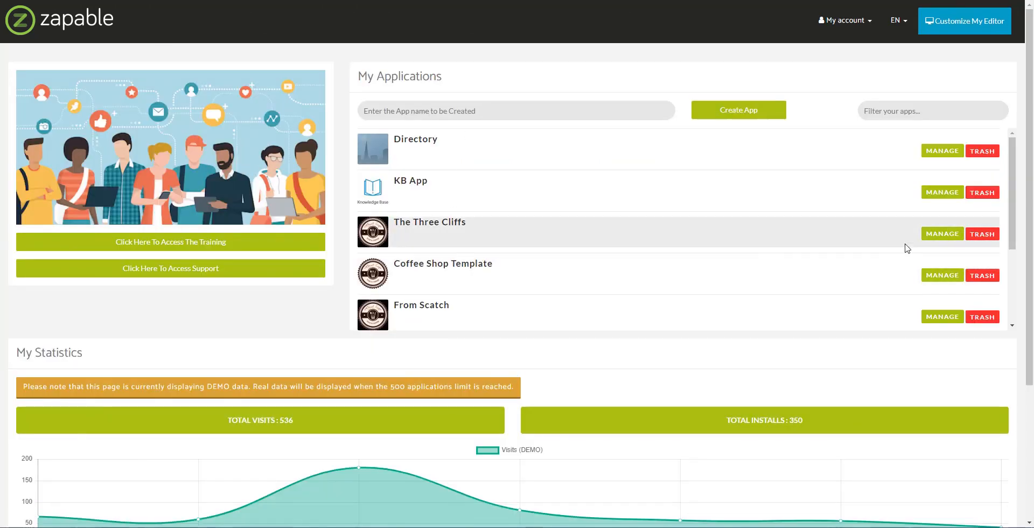
click(929, 233)
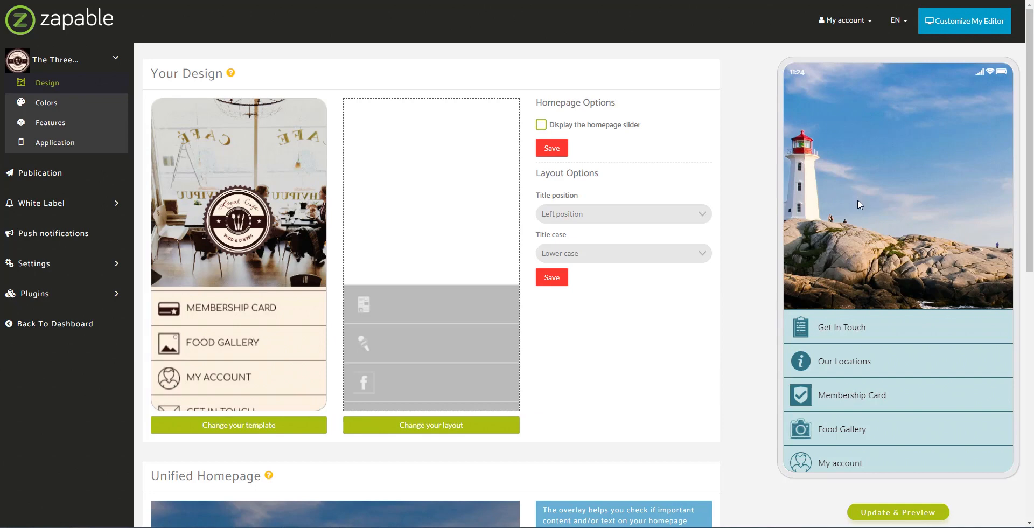
scroll(765, 216, down, 1)
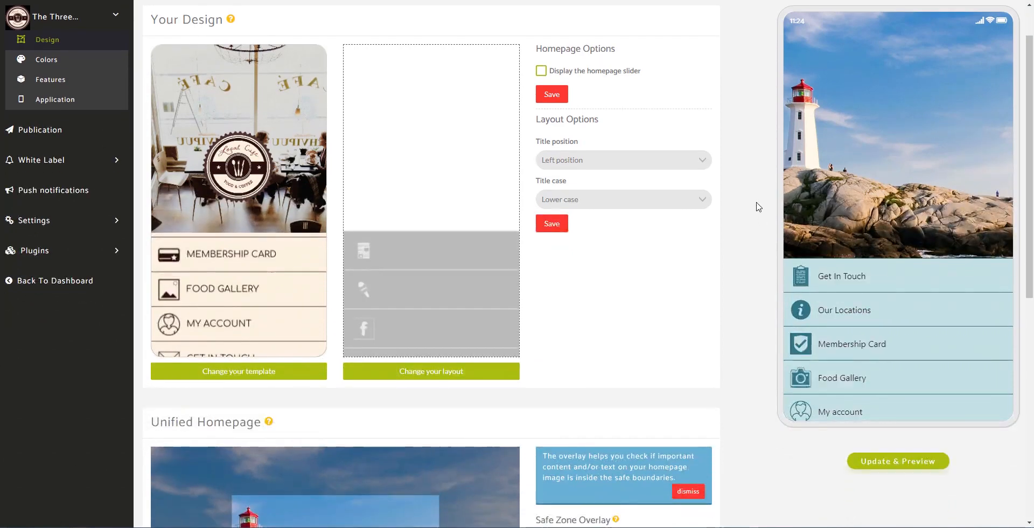
scroll(759, 208, down, 3)
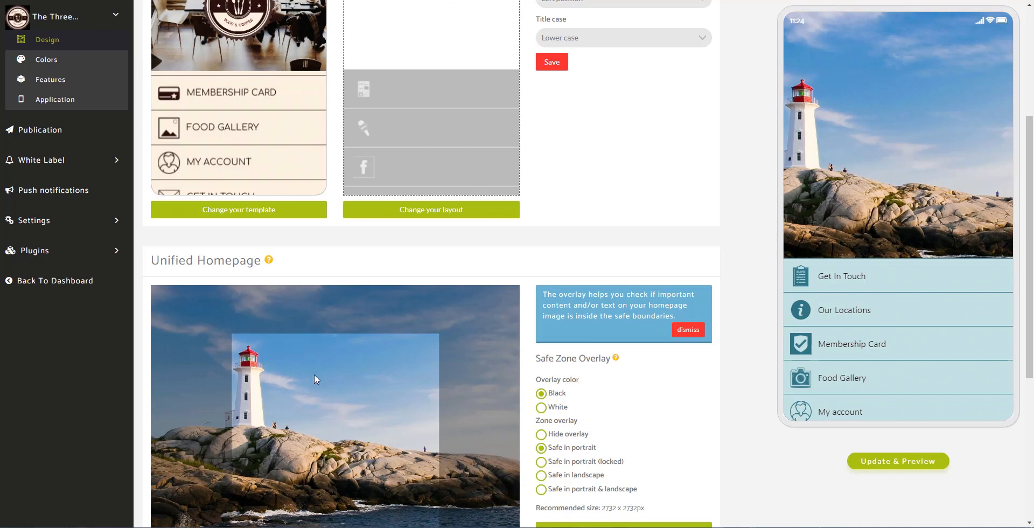
scroll(306, 357, down, 1)
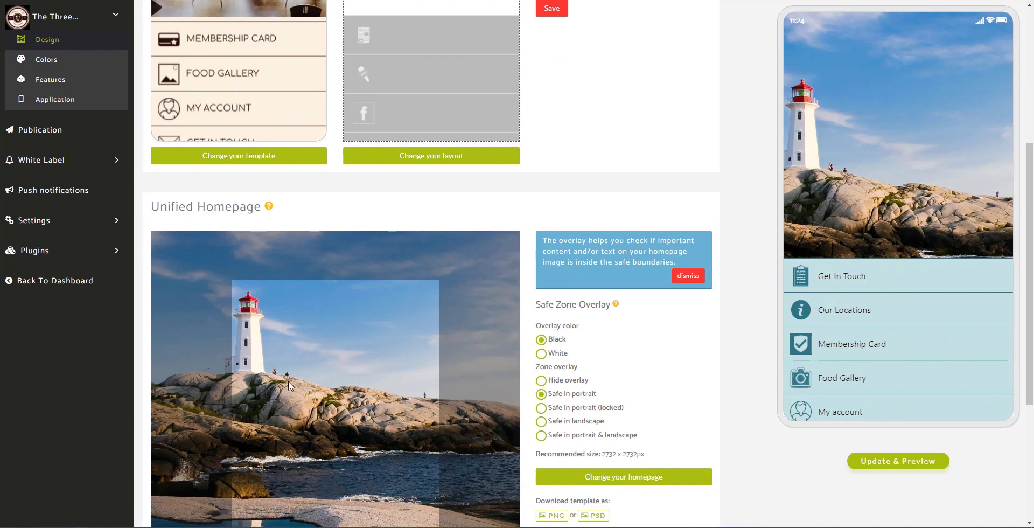
- Open Pixabay in a new tab and search for 'lighthouse'
key(ctrl+t)
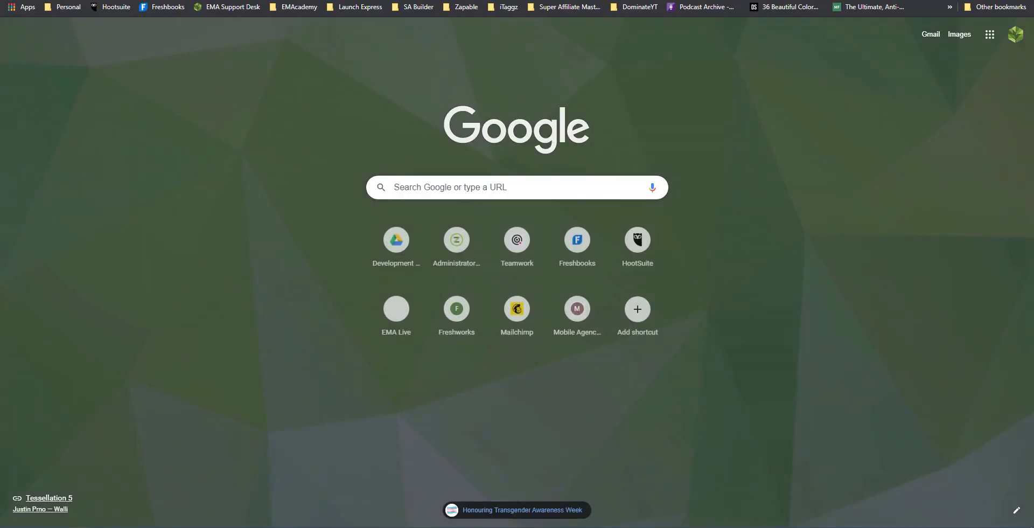
text(pix)
key(Return)
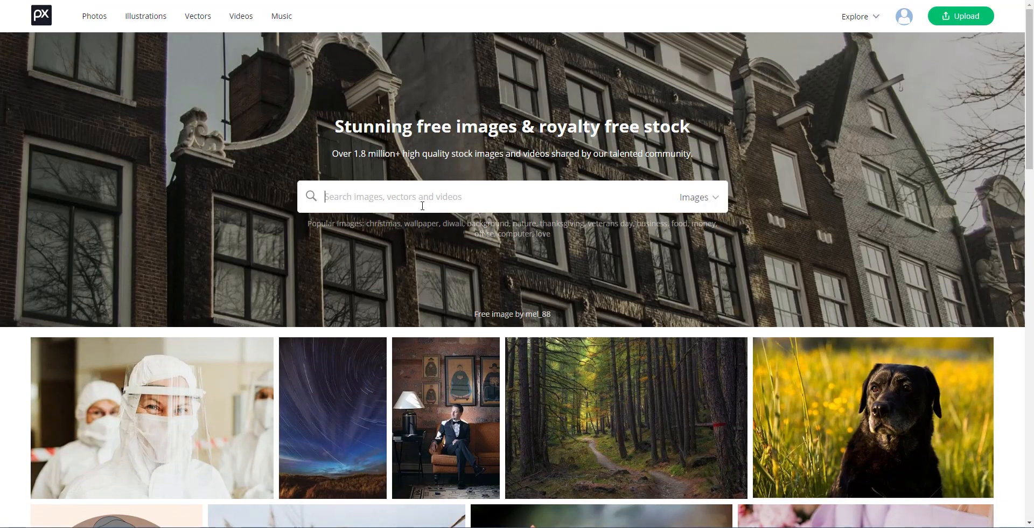
text(lighthouse)
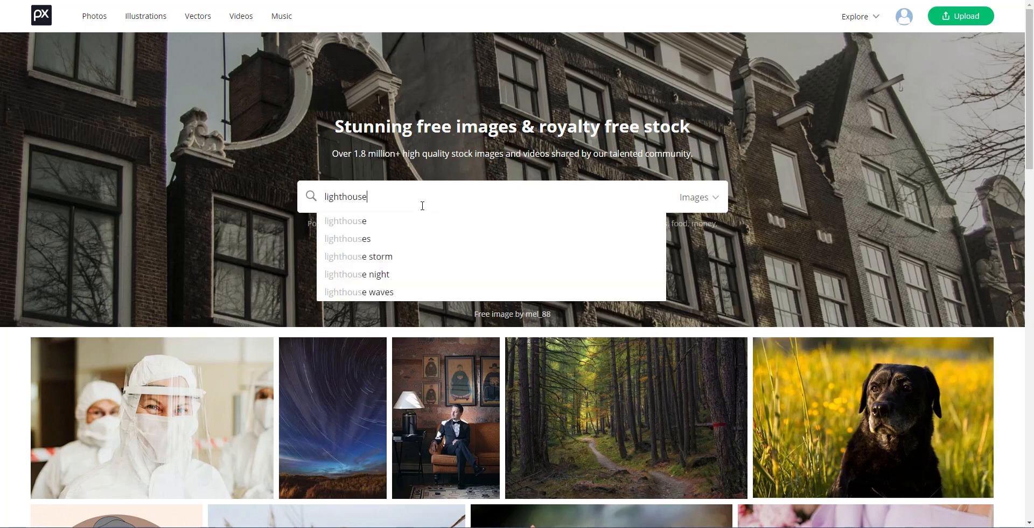
key(Return)
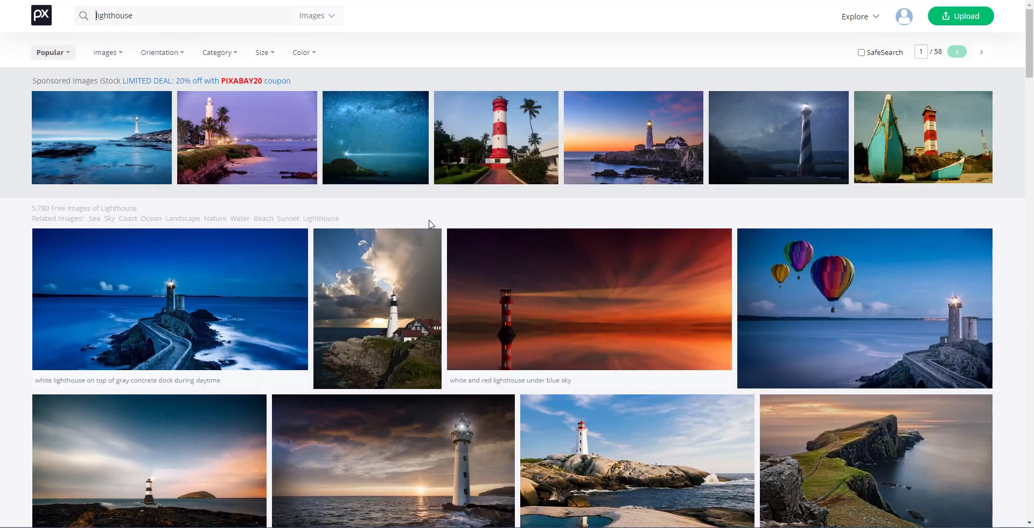
- View the white lighthouse on rocks photo, then browse the 5,780 lighthouse results
scroll(427, 223, down, 4)
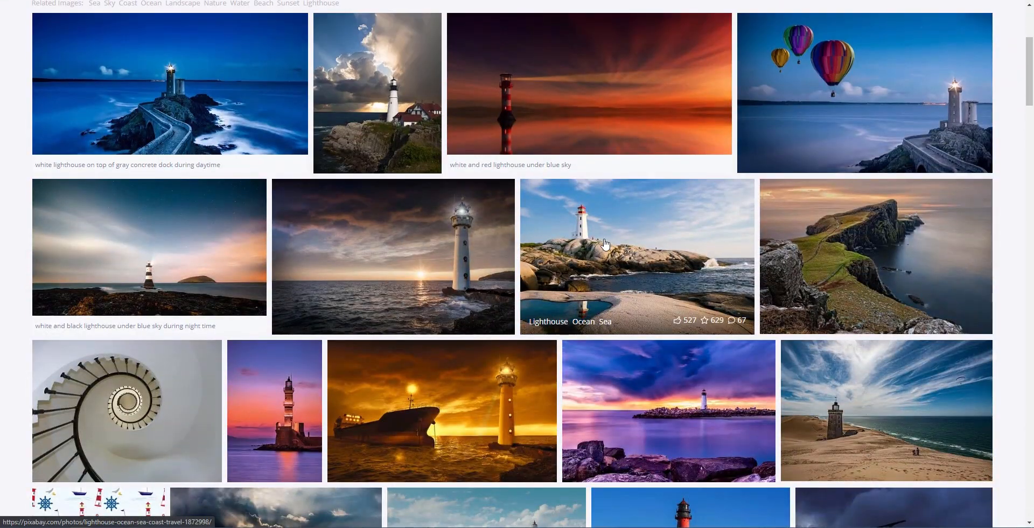
click(581, 224)
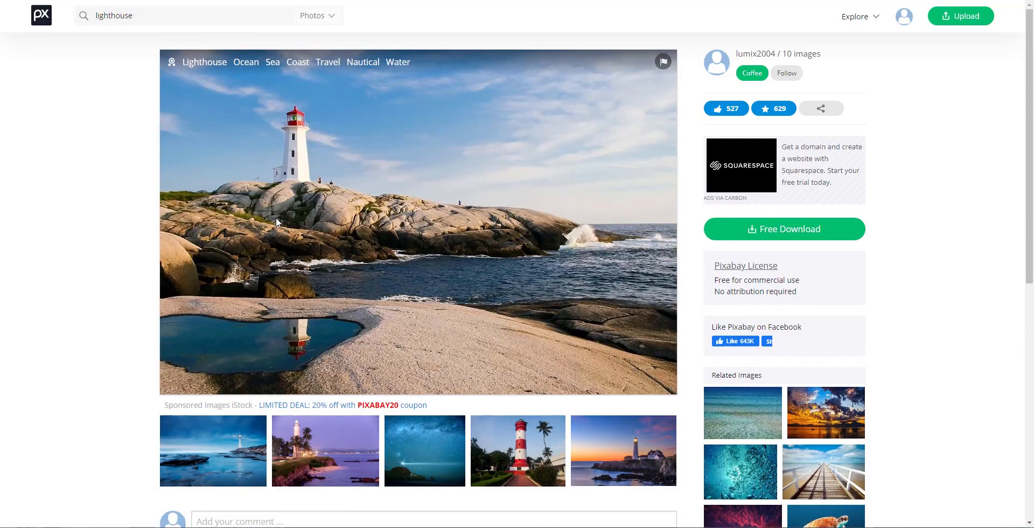
key(alt+Left)
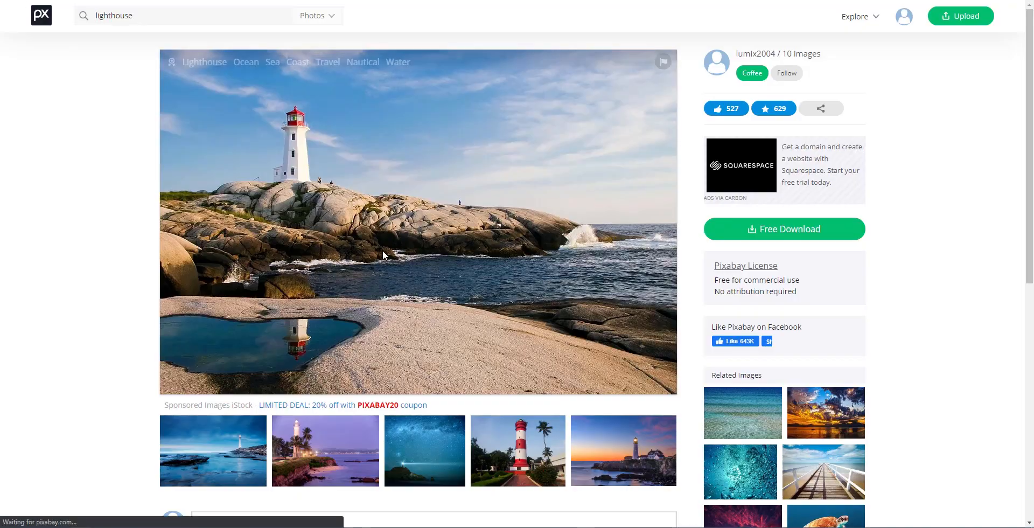
scroll(424, 232, up, 2)
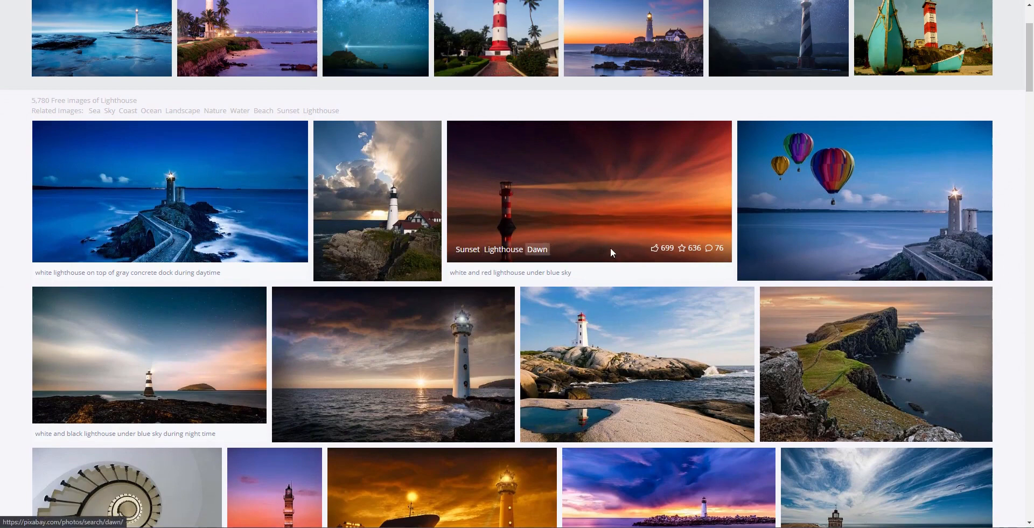
scroll(535, 270, down, 1)
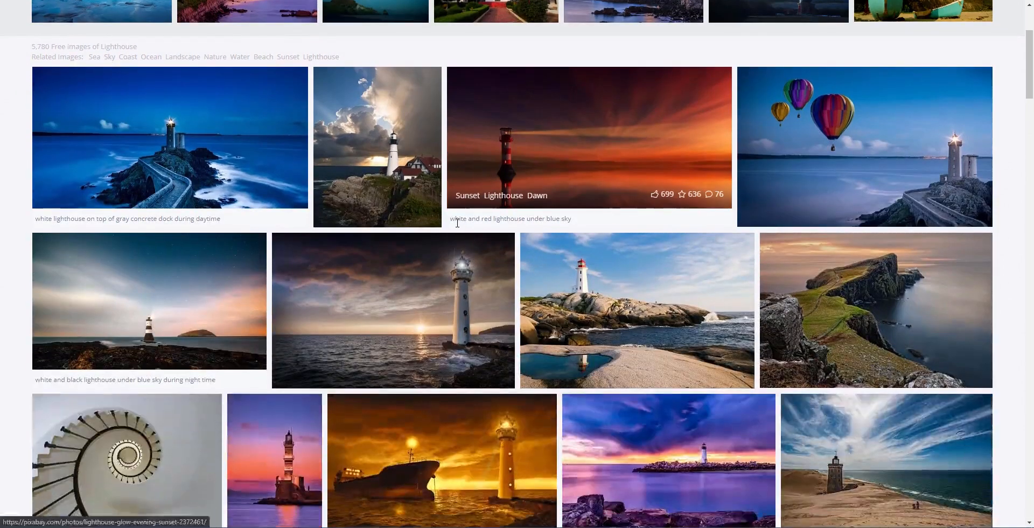
scroll(457, 222, down, 2)
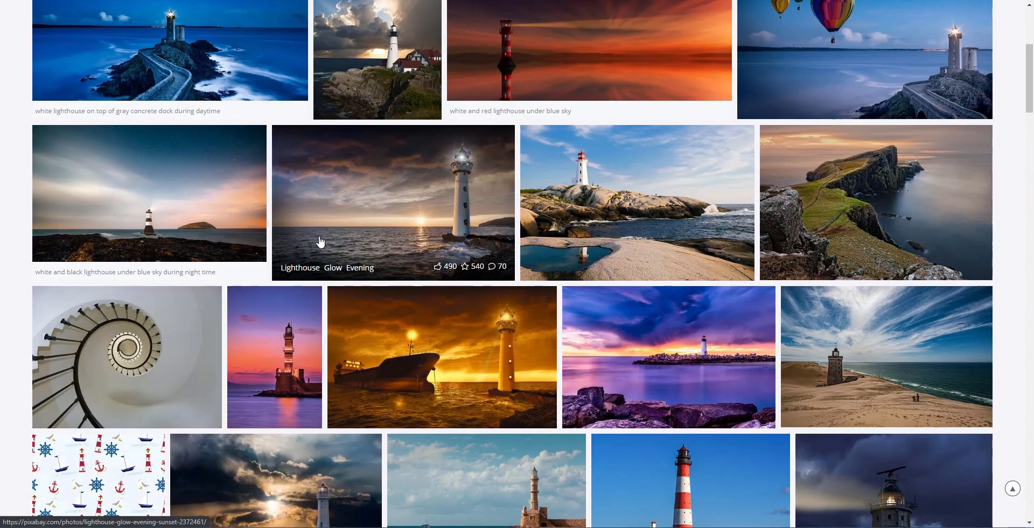
scroll(319, 242, down, 1)
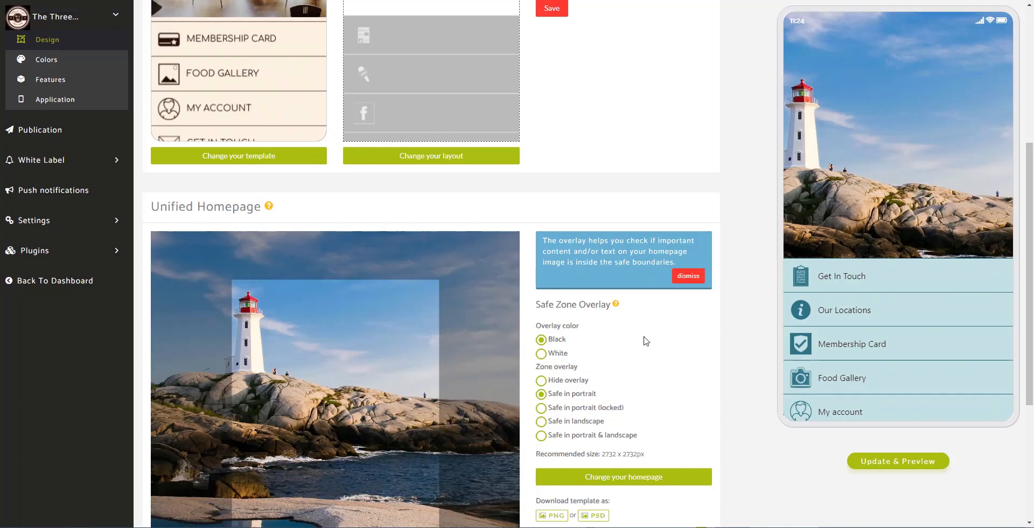
scroll(339, 229, down, 2)
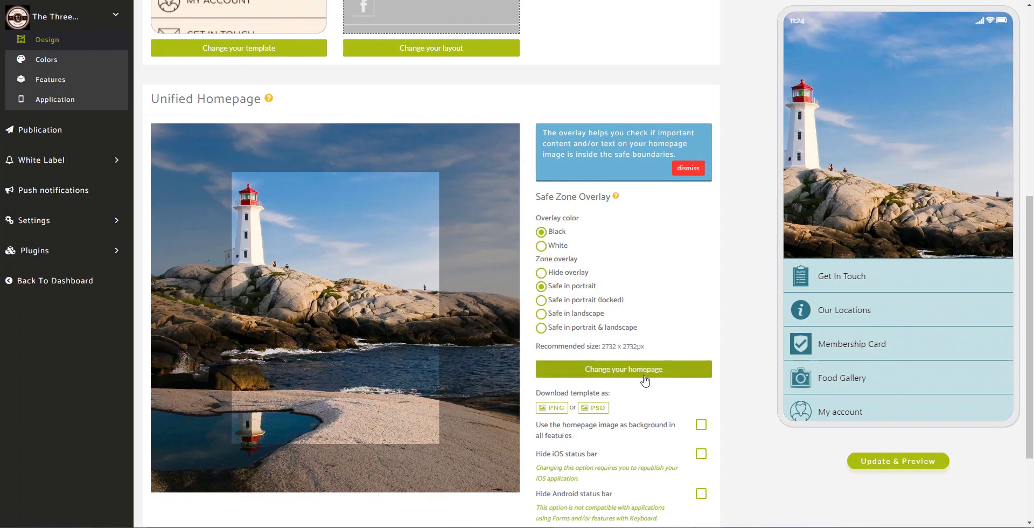
click(623, 369)
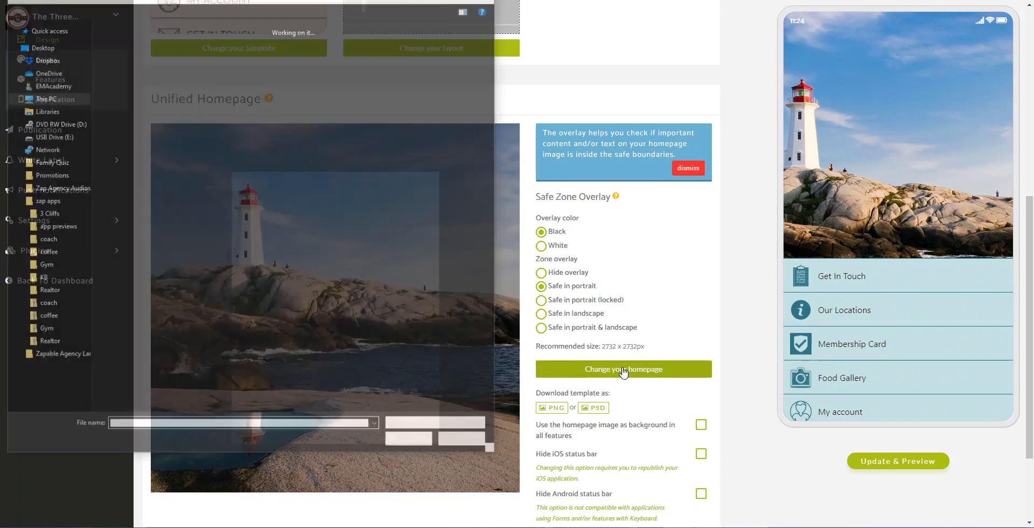
click(47, 215)
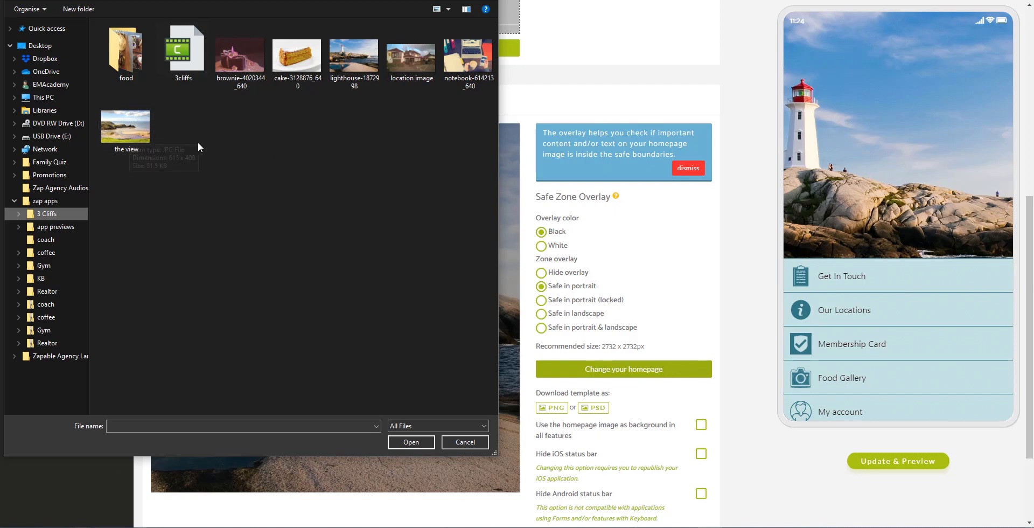
click(458, 442)
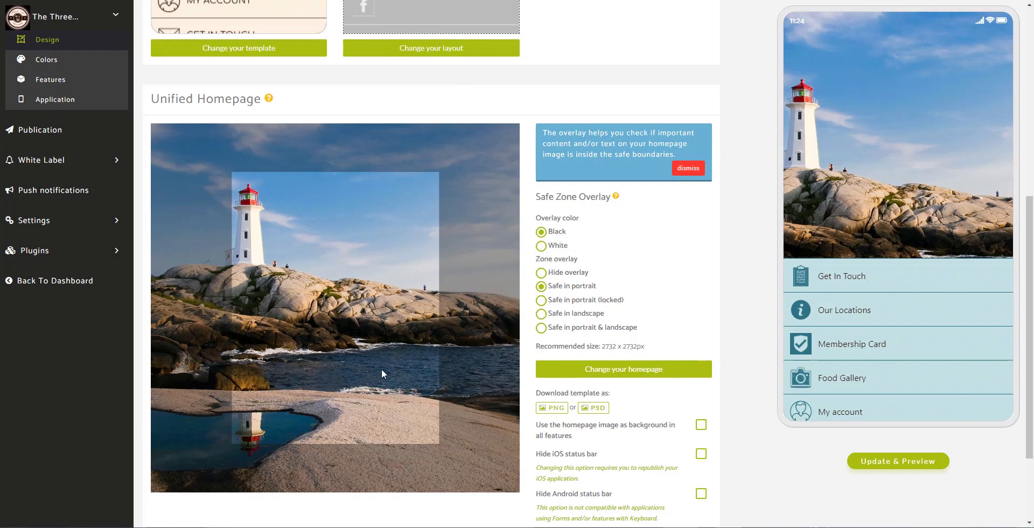
- Expand Localization Settings and set the app currency to GBP - £
scroll(381, 343, down, 2)
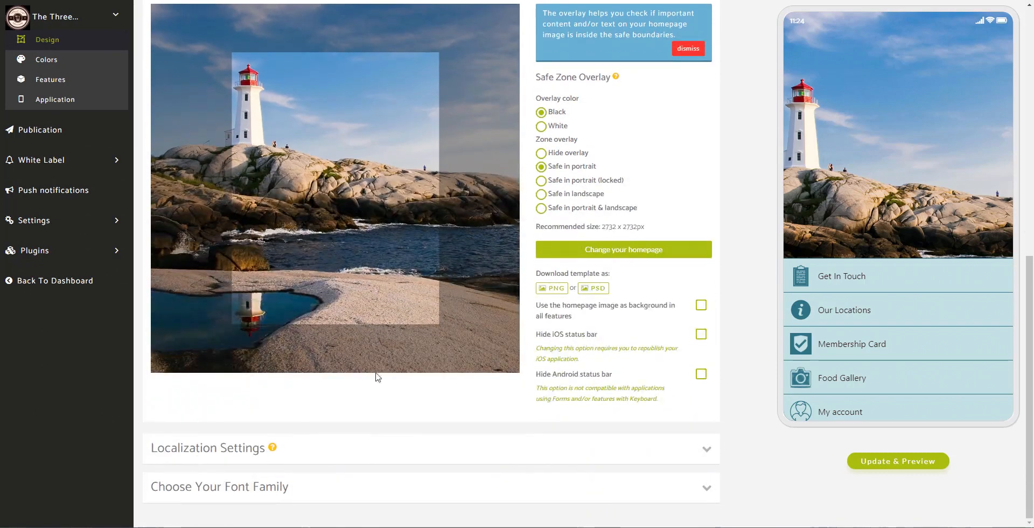
click(537, 458)
scroll(472, 323, down, 2)
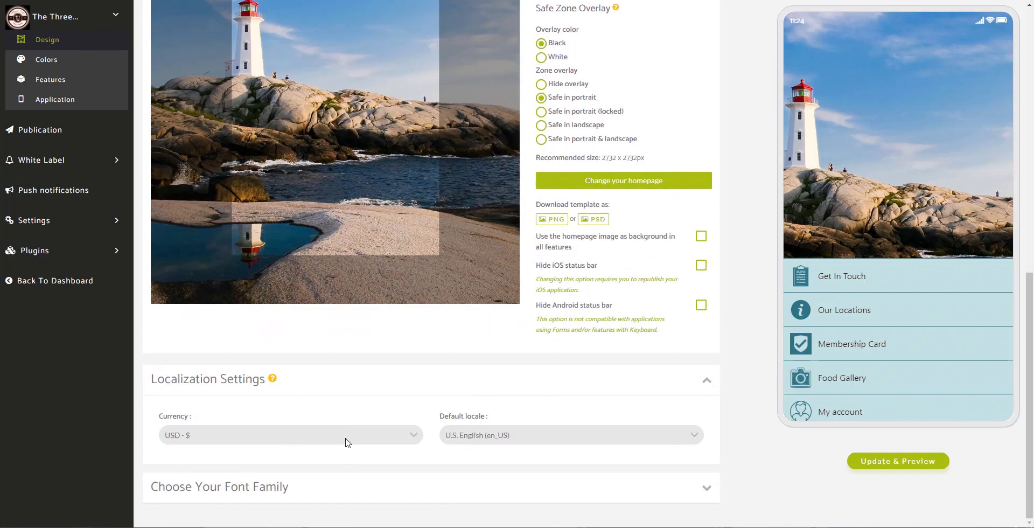
click(405, 441)
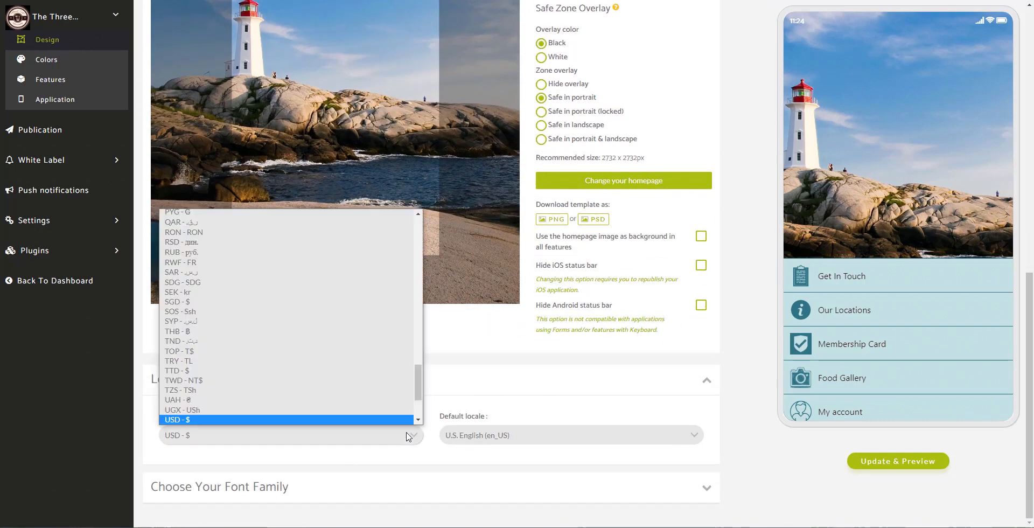
drag(417, 385, 418, 290)
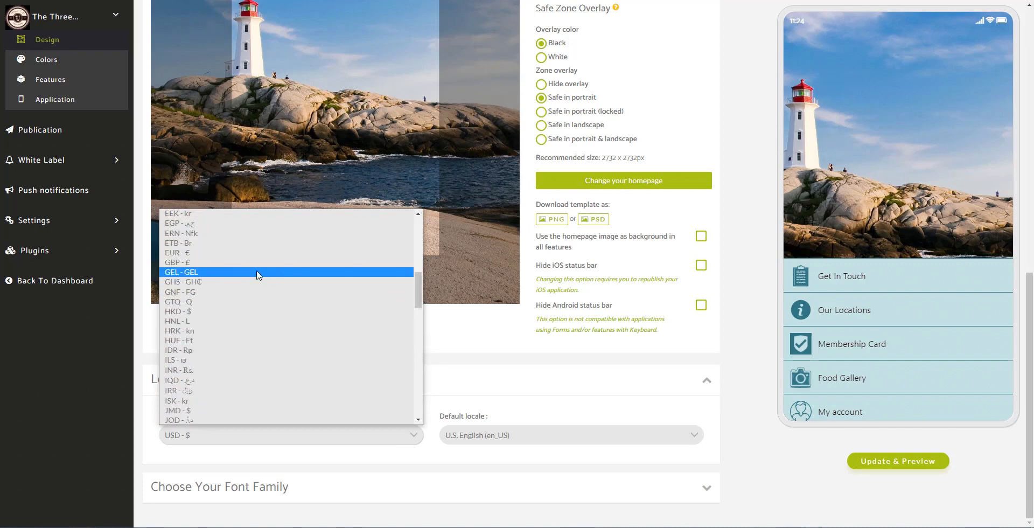
click(225, 262)
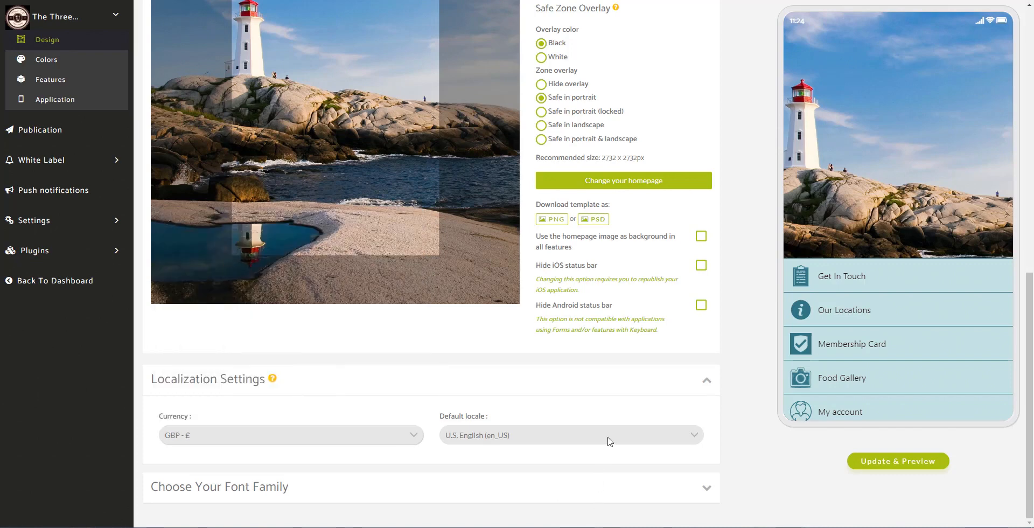
- Save British English (en_GB) as the default locale and expand Choose Your Font Family
click(677, 441)
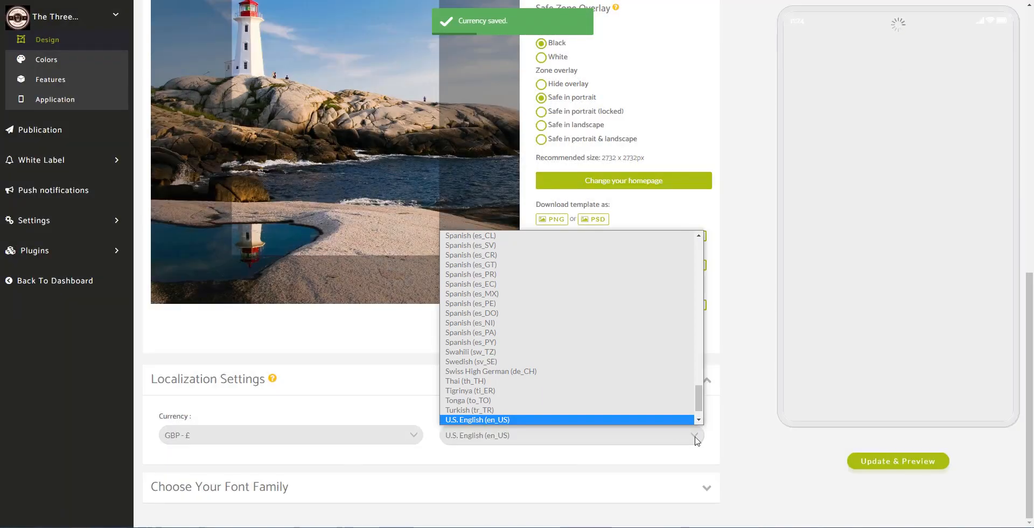
scroll(698, 414, down, 1)
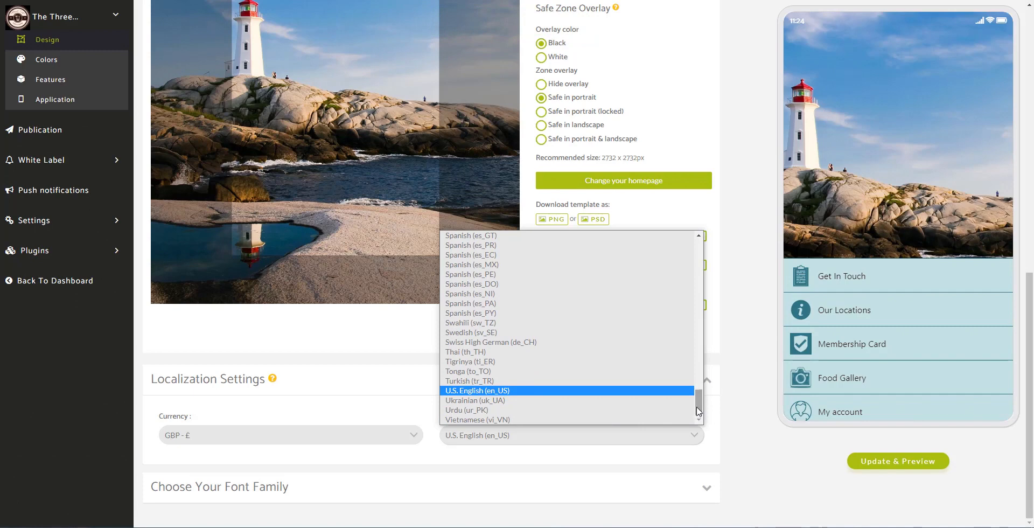
click(469, 414)
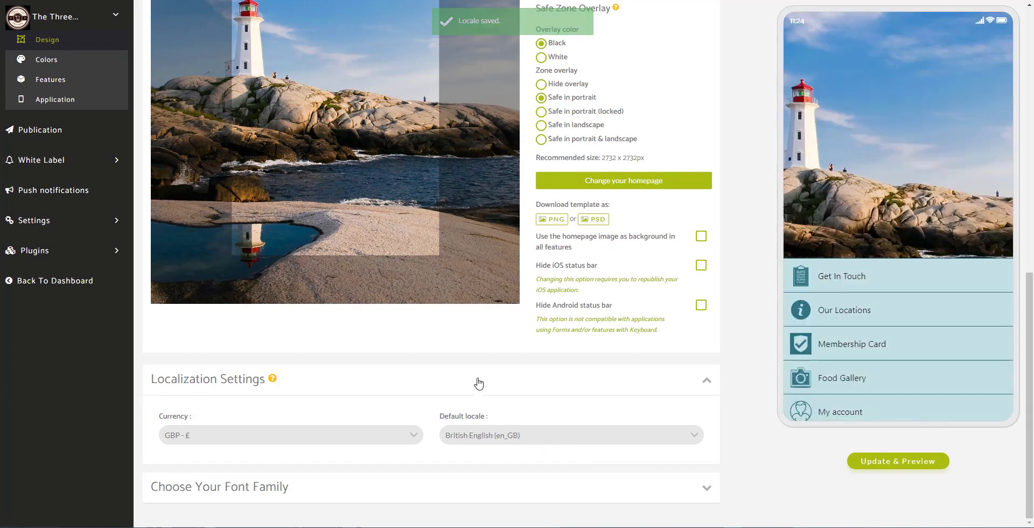
click(708, 489)
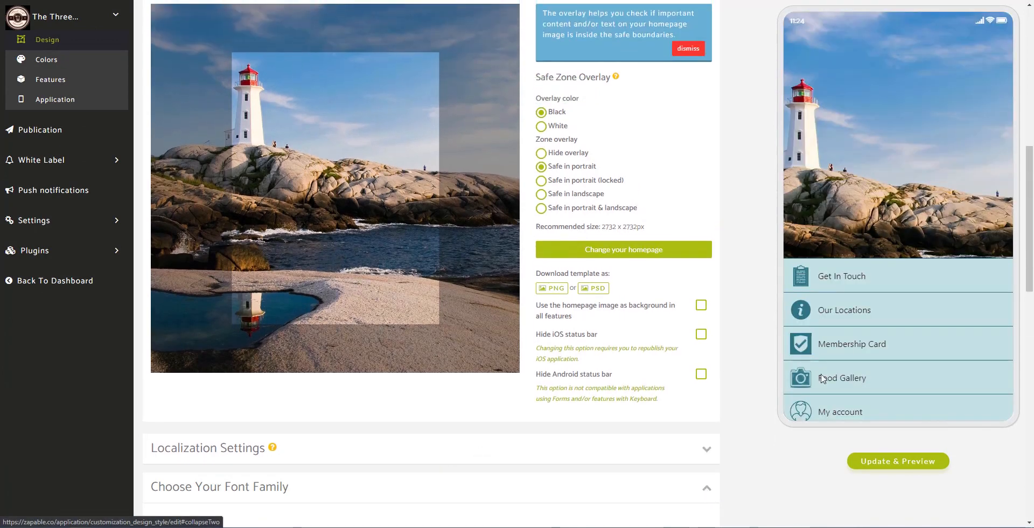
- Select Nunito as the font and refresh the phone preview with Update & Preview
scroll(751, 333, down, 5)
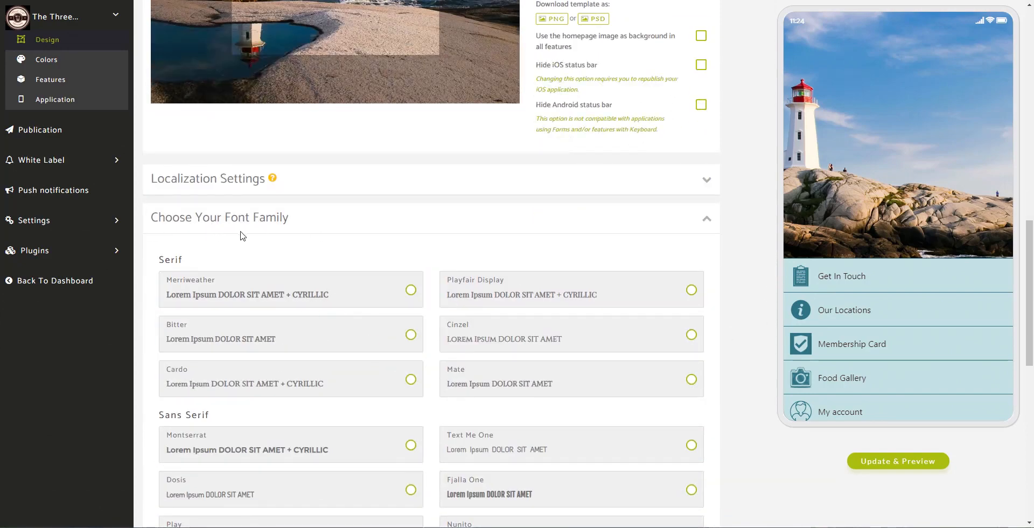
scroll(388, 272, down, 2)
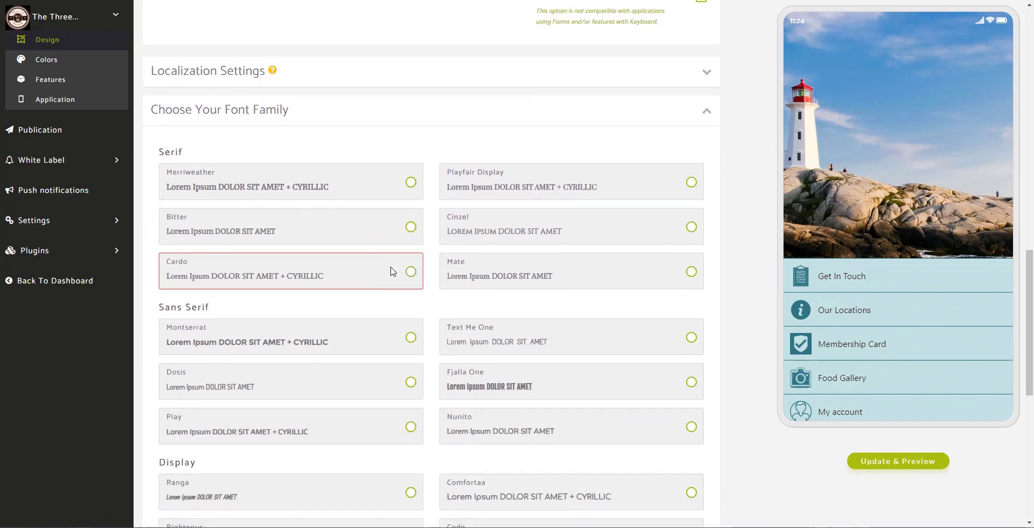
scroll(391, 265, down, 1)
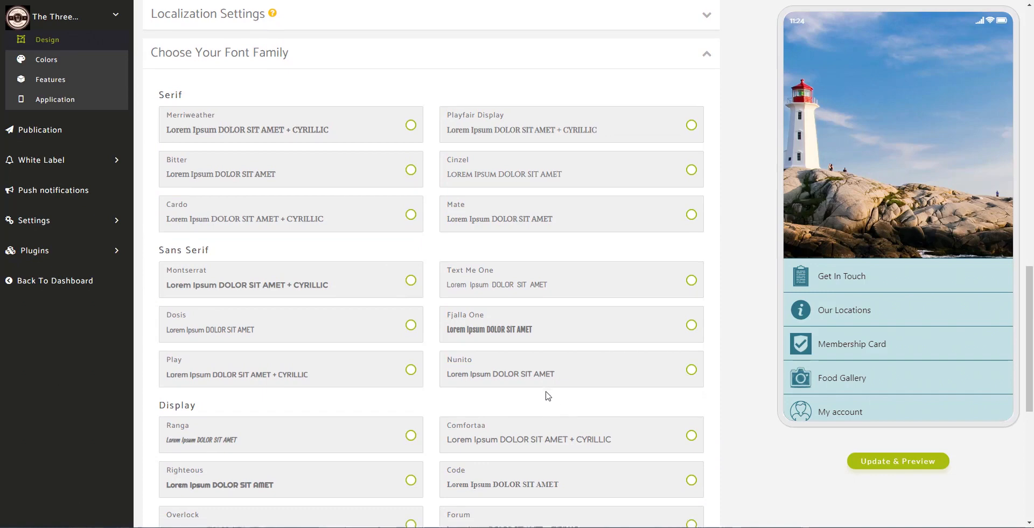
scroll(544, 387, down, 5)
scroll(535, 377, down, 2)
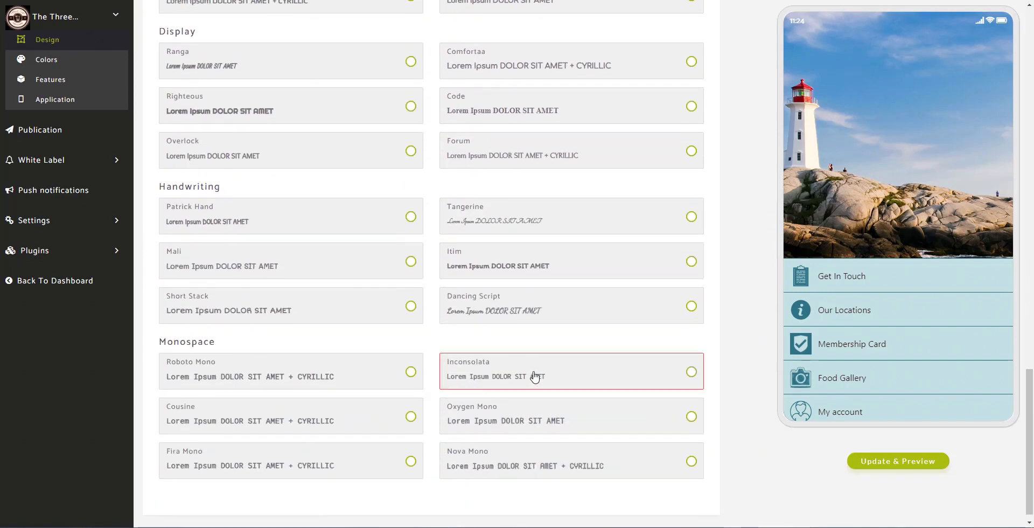
scroll(534, 377, up, 4)
scroll(535, 376, up, 1)
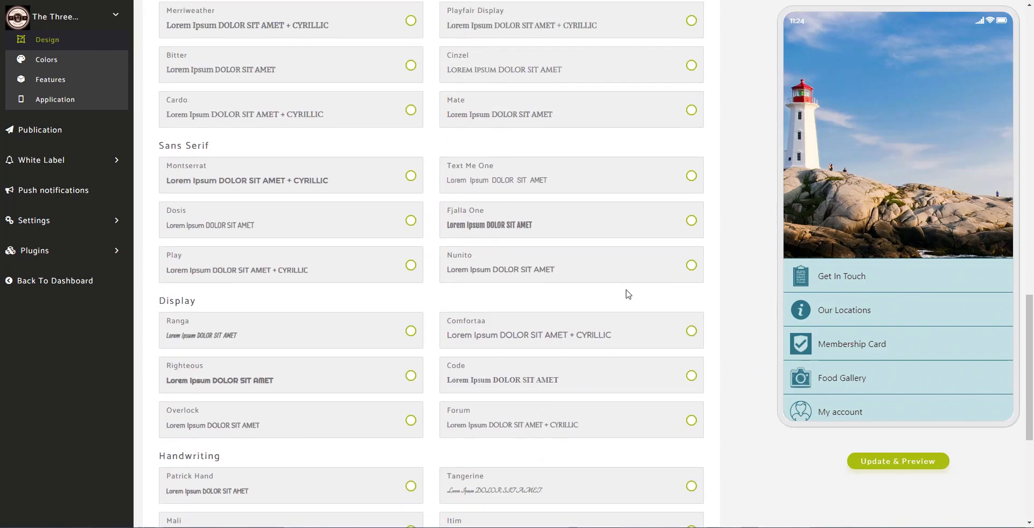
click(678, 271)
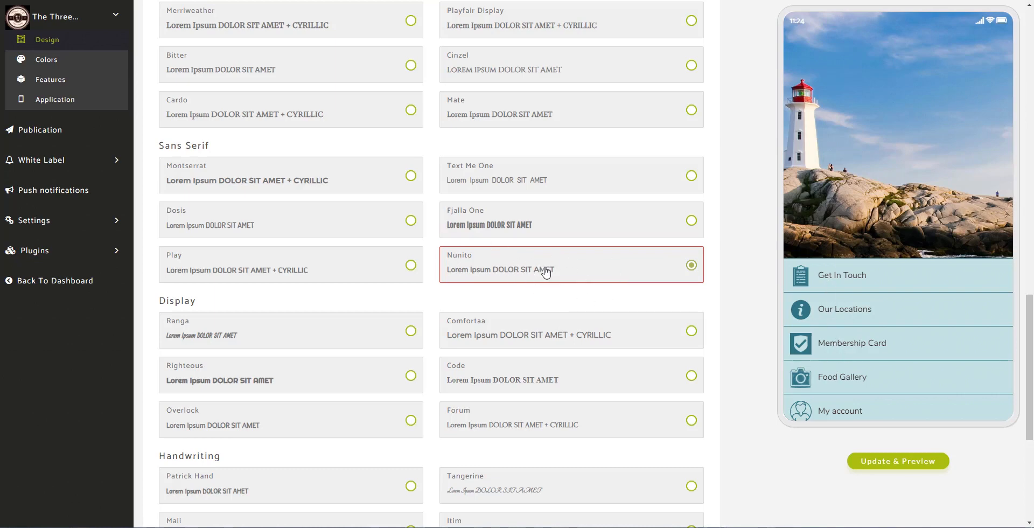
click(904, 461)
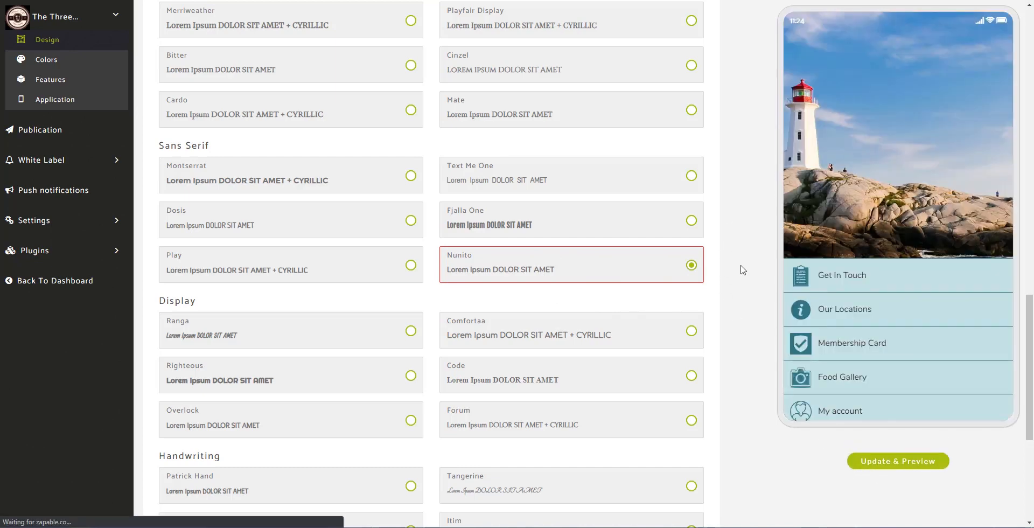
- Collapse the Choose Your Font Family section
scroll(734, 300, up, 5)
scroll(734, 308, up, 1)
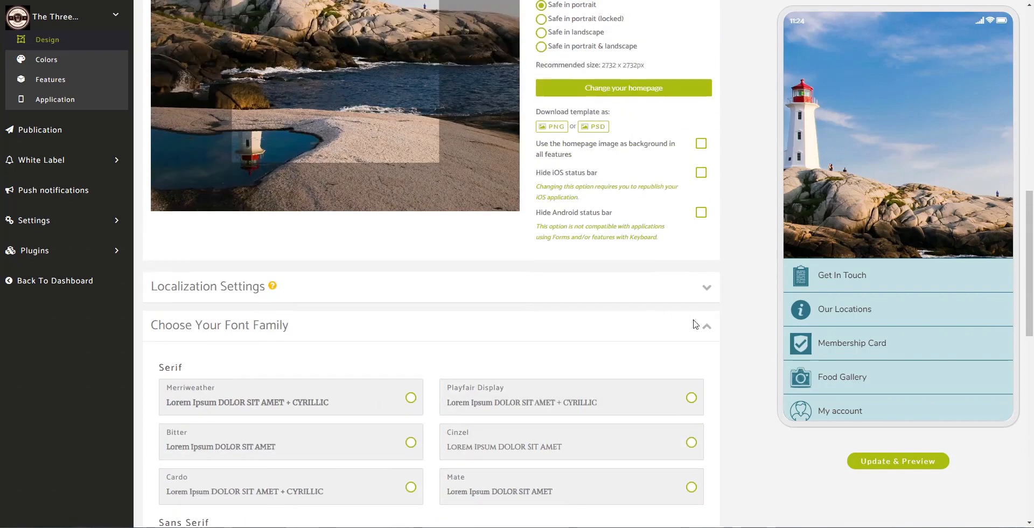
click(706, 334)
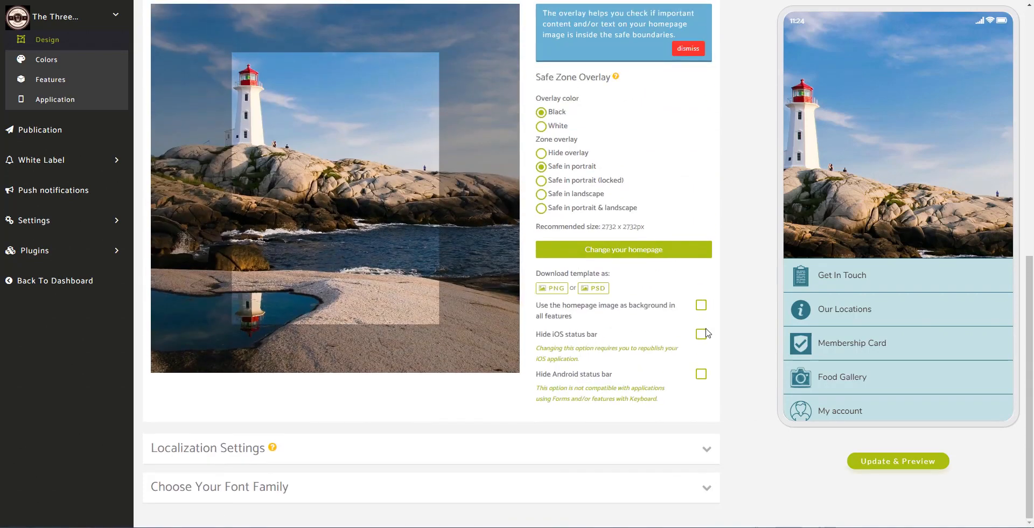
scroll(721, 280, up, 3)
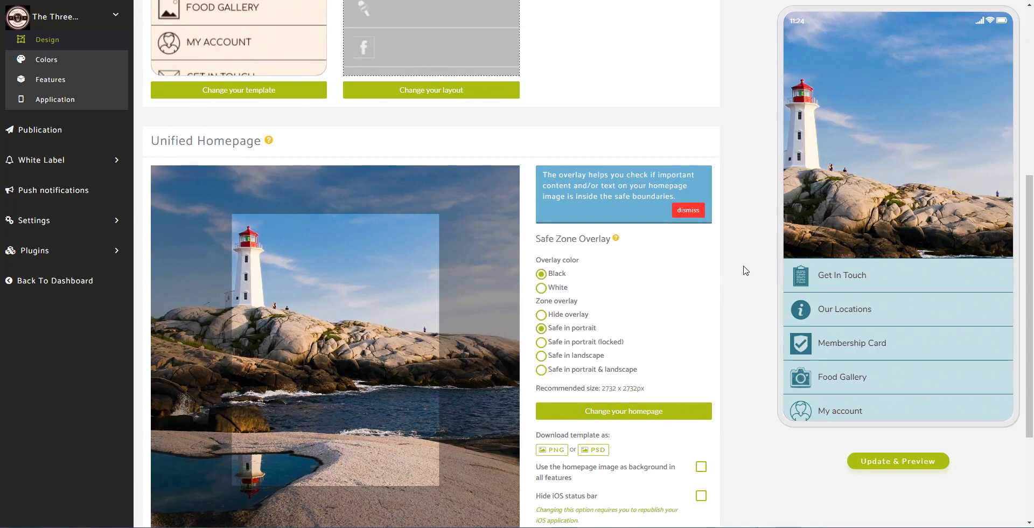
scroll(738, 260, down, 1)
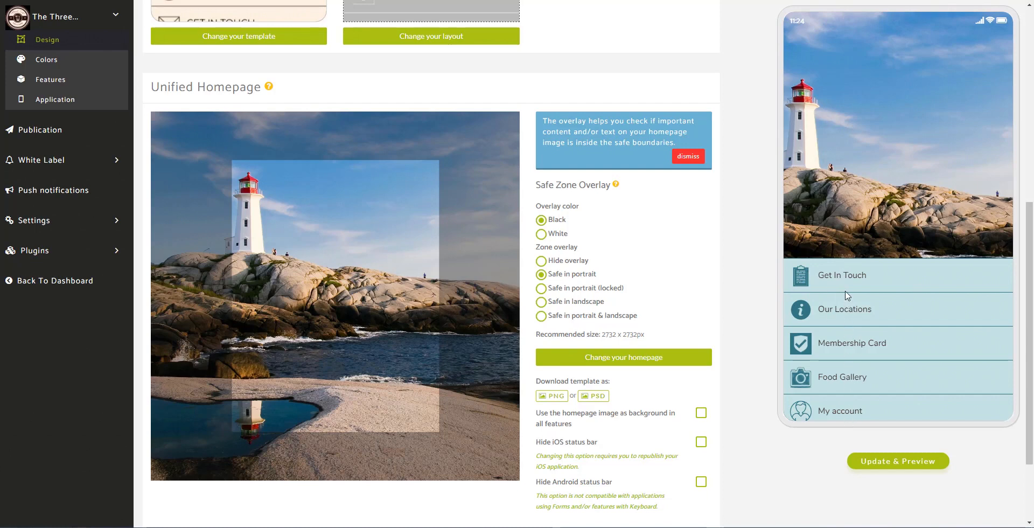
- Open the Colors page and expand the Homepage, List, Card and Header sections
click(68, 66)
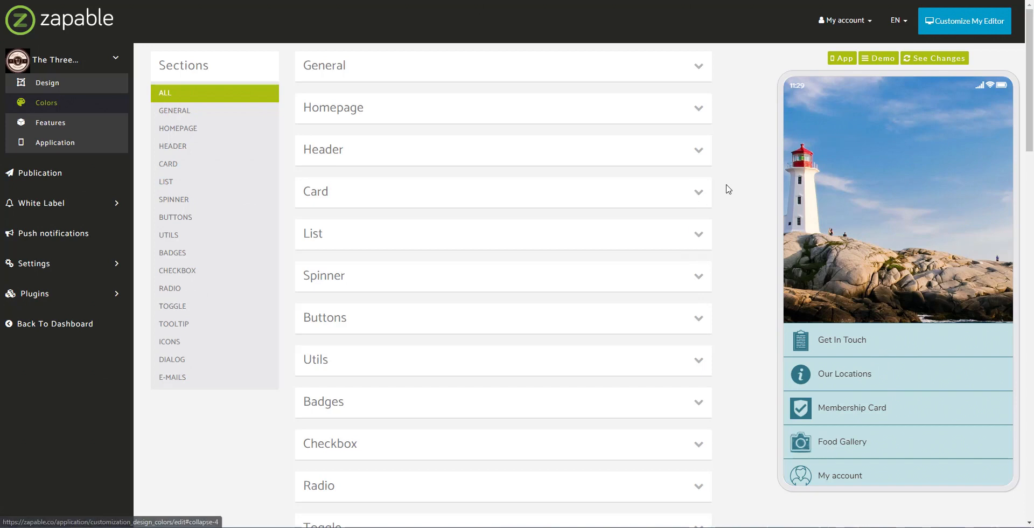
click(699, 116)
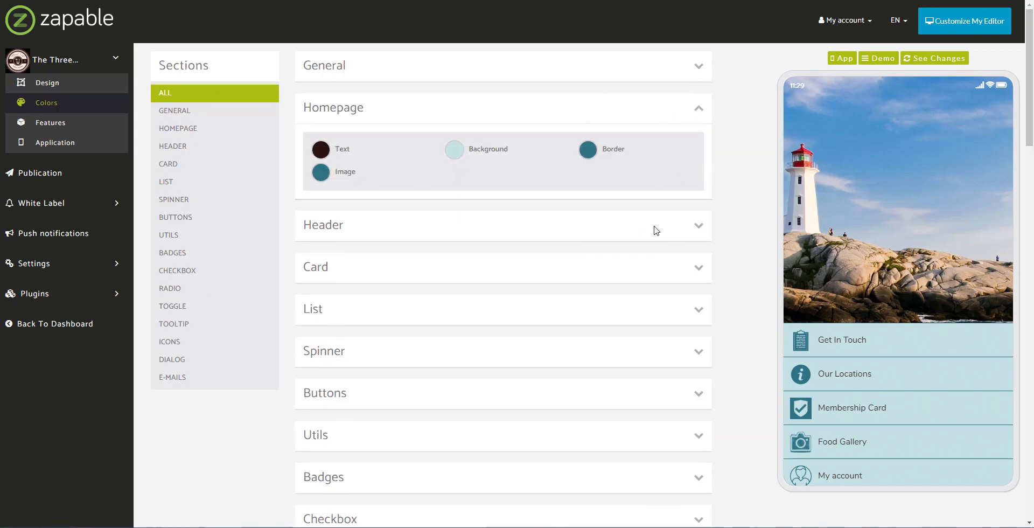
click(700, 320)
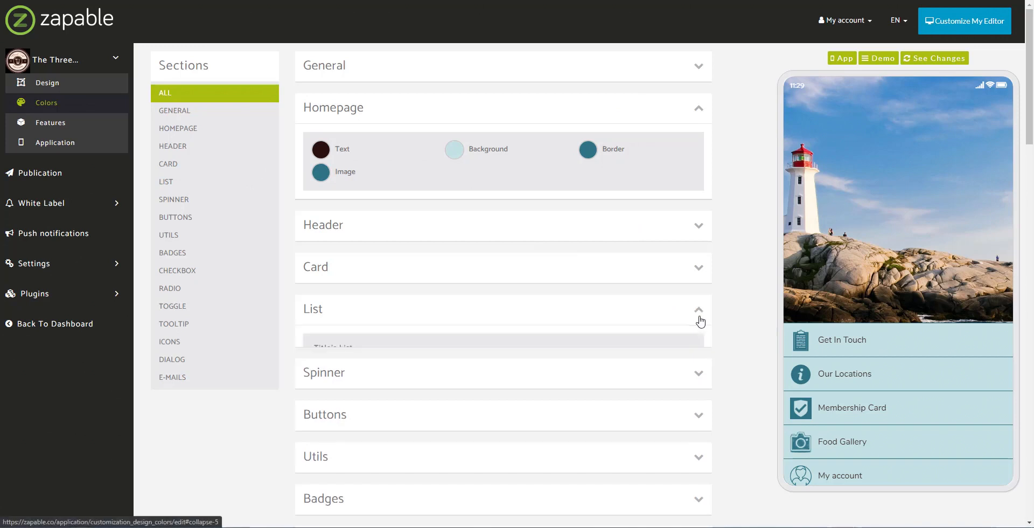
click(698, 267)
click(697, 228)
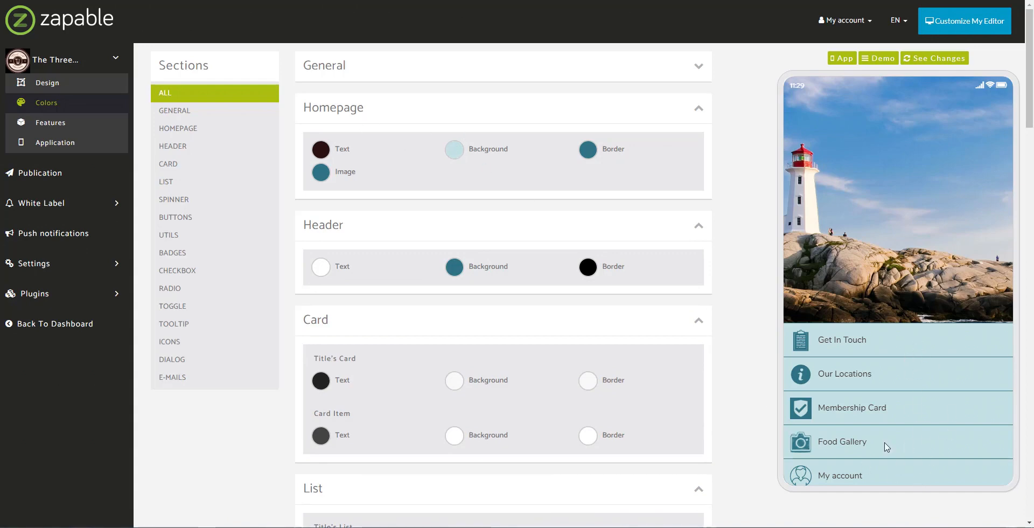
- Set the homepage background colour to light teal rgba(179, 227, 230, 1)
click(454, 150)
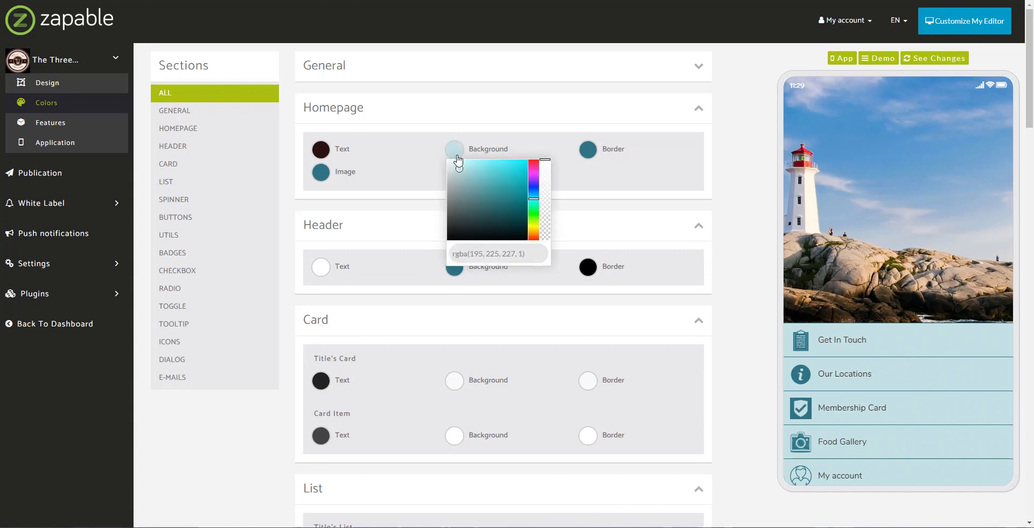
mouse_move(460, 168)
mouse_down()
mouse_move(480, 187)
mouse_move(470, 177)
mouse_up()
drag(466, 169, 460, 166)
click(729, 205)
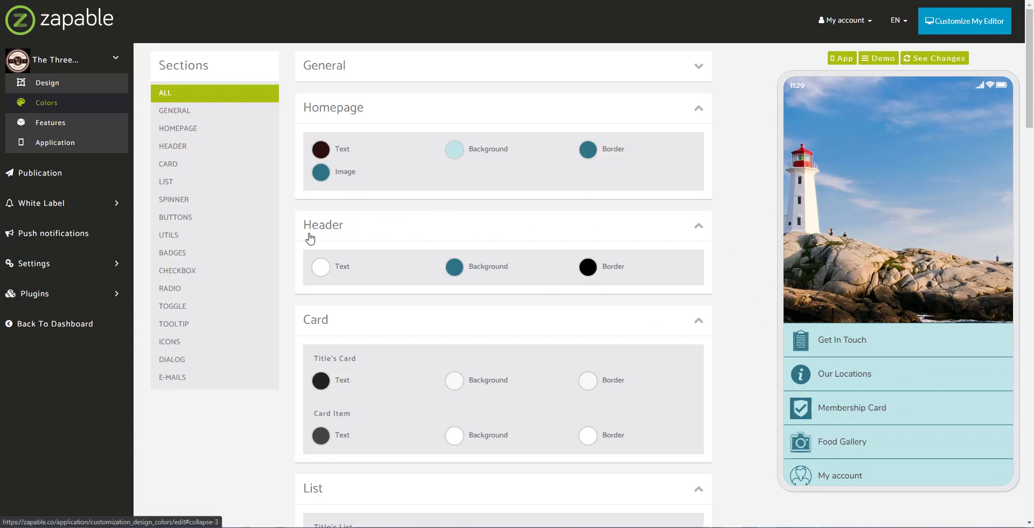
- Preview the Get In Touch page in the phone mockup, then return home
click(828, 344)
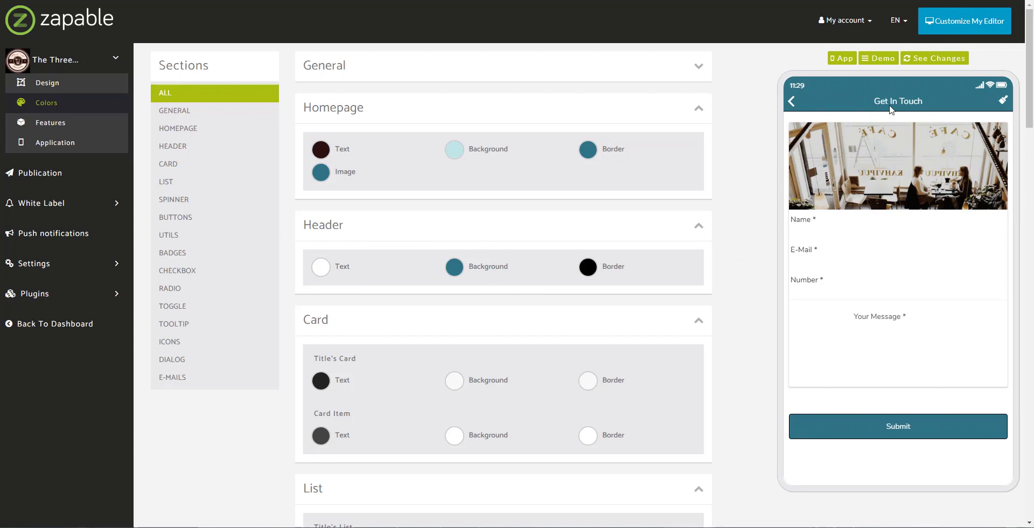
click(791, 102)
scroll(426, 269, down, 2)
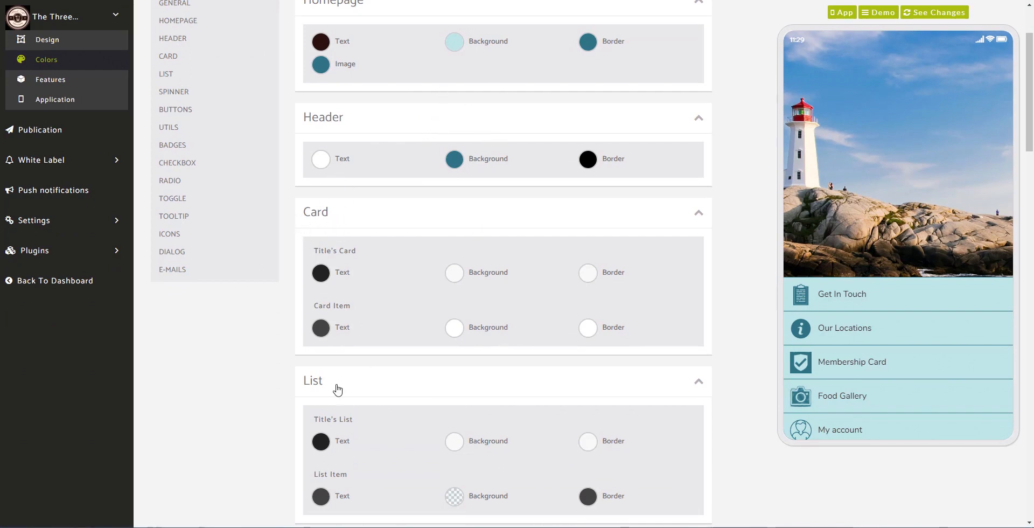
scroll(360, 409, down, 5)
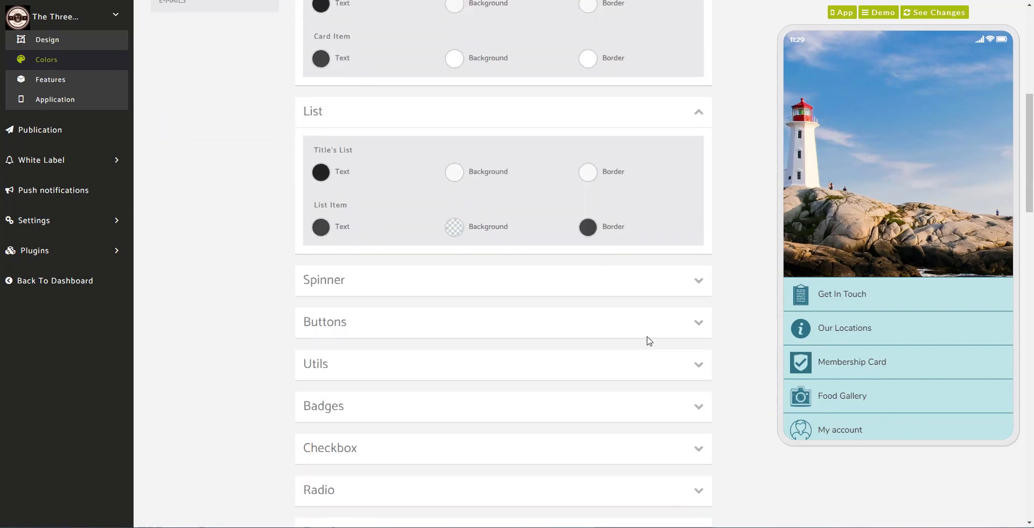
- Expand the Buttons colour options and preview Get In Touch again before returning
click(678, 324)
scroll(511, 301, down, 5)
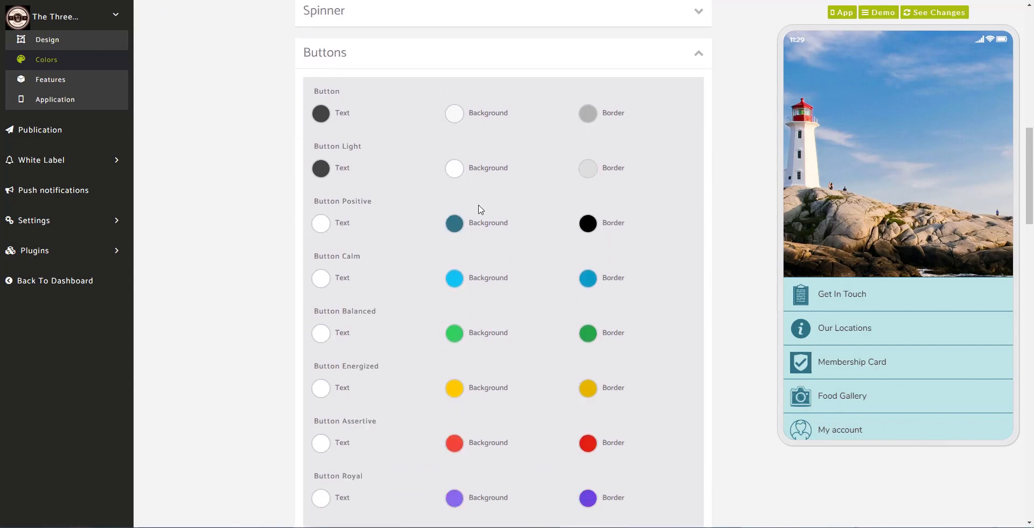
click(829, 302)
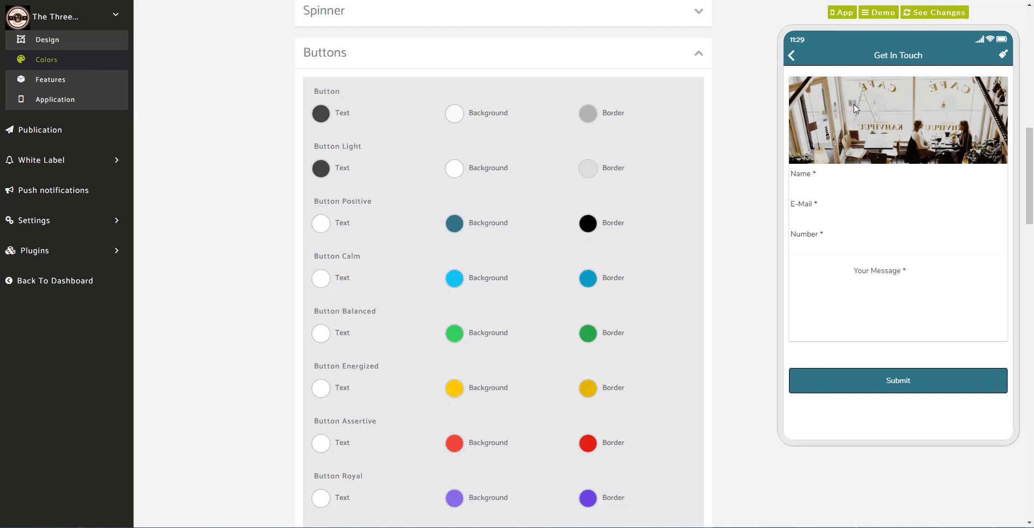
click(792, 55)
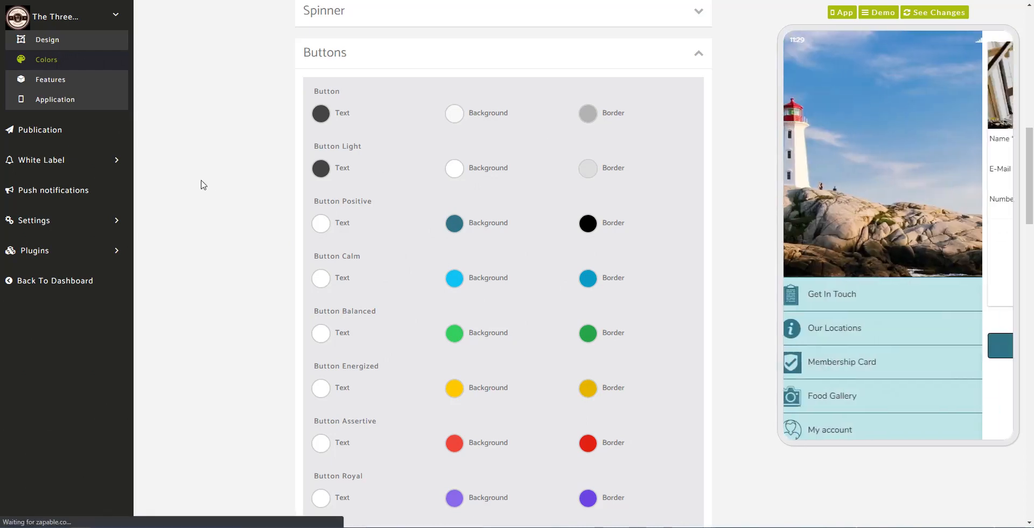
scroll(201, 185, up, 2)
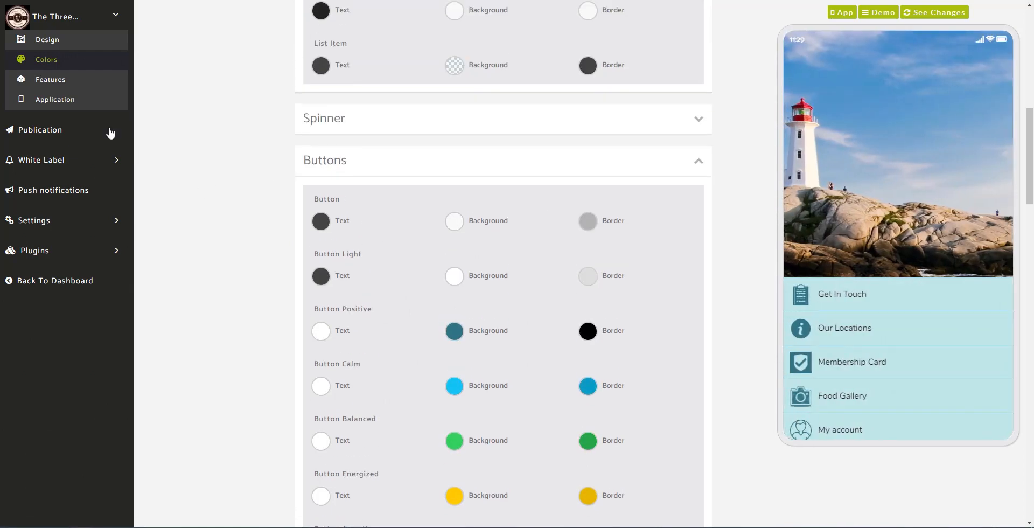
- Open the Get In Touch feature for editing from the features list
click(81, 98)
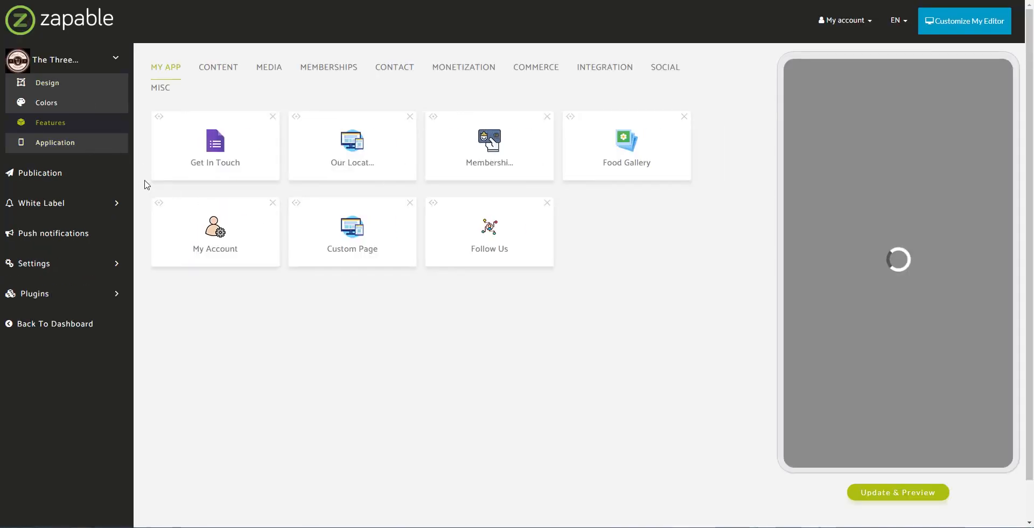
click(223, 146)
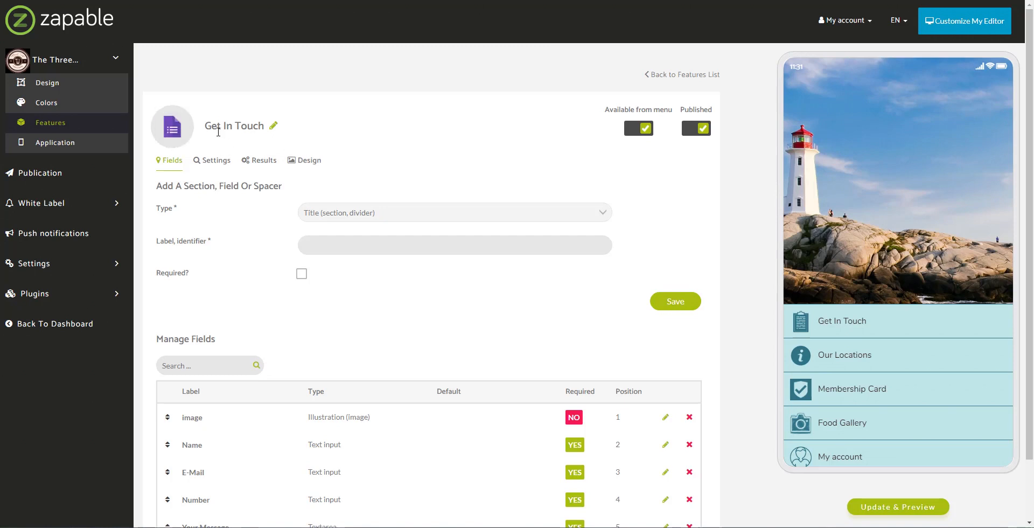
drag(209, 130, 270, 132)
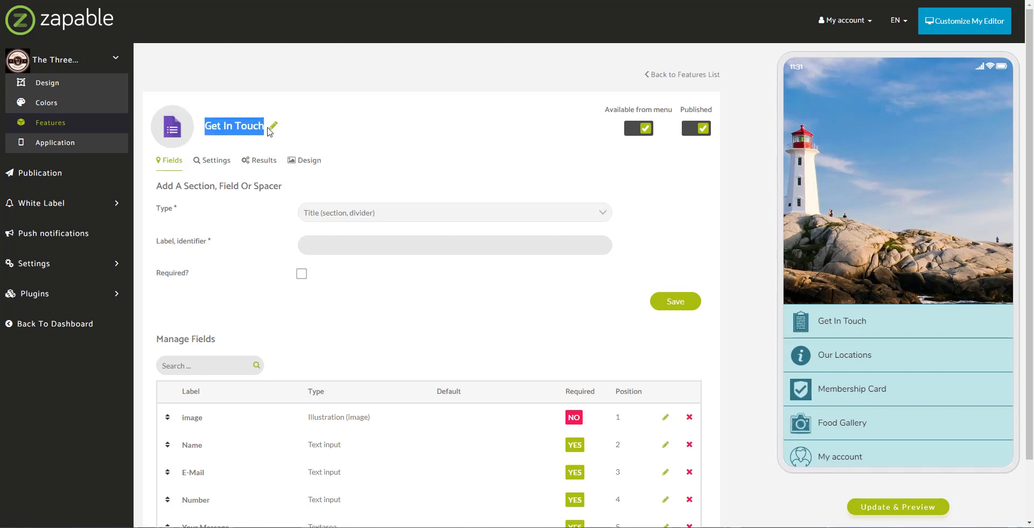
click(321, 139)
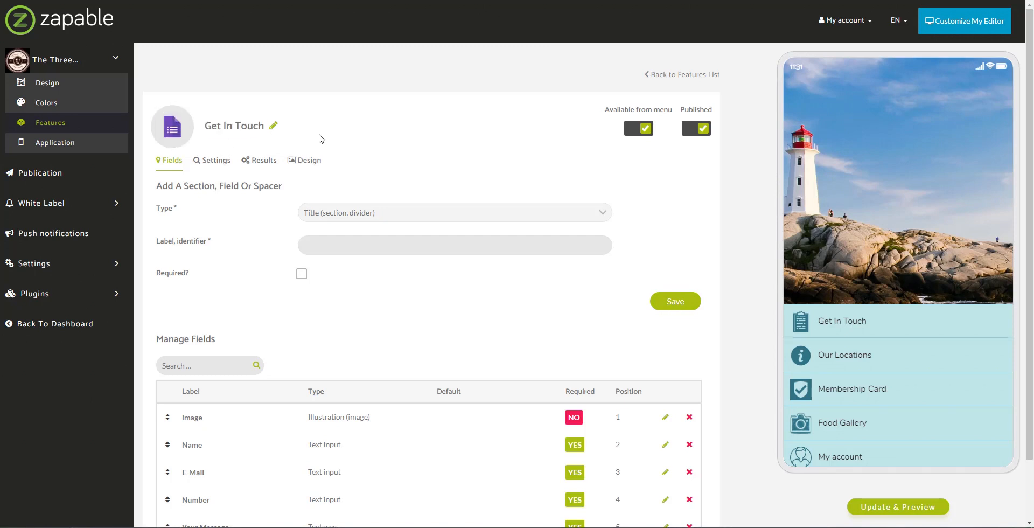
- Keep the Get In Touch title unchanged and preview its contact form
click(274, 125)
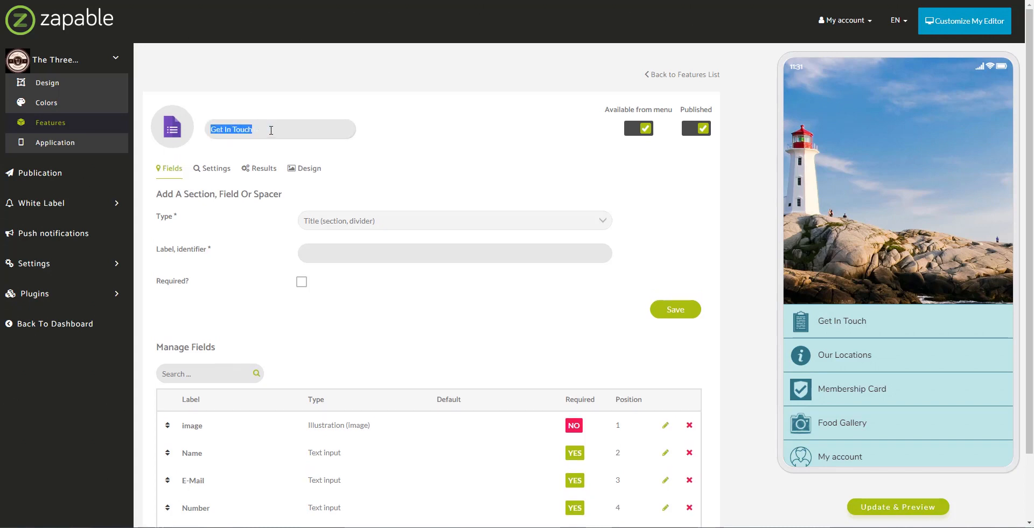
click(271, 130)
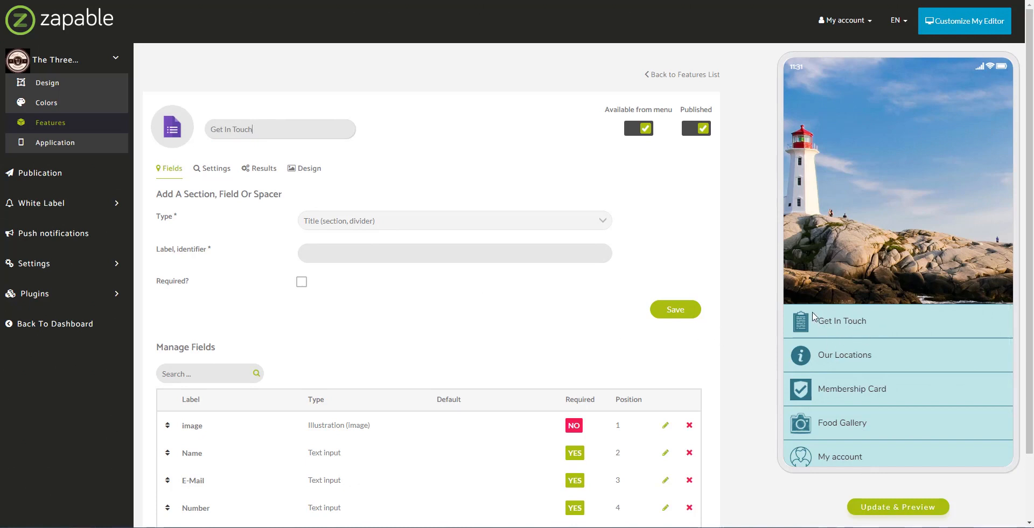
click(516, 174)
scroll(425, 194, down, 2)
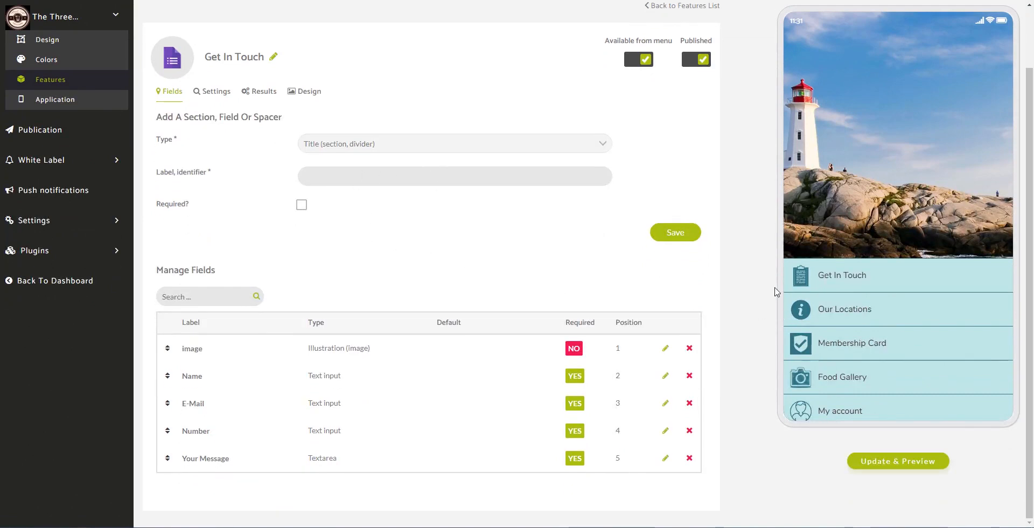
click(822, 276)
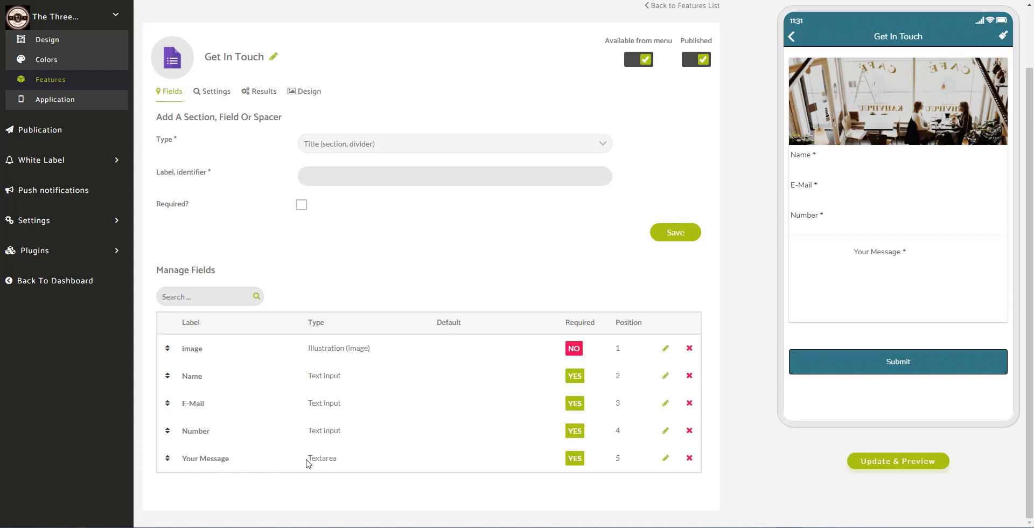
- Add and save a Title divider field labelled 'Please complete the form below...'
drag(306, 459, 339, 457)
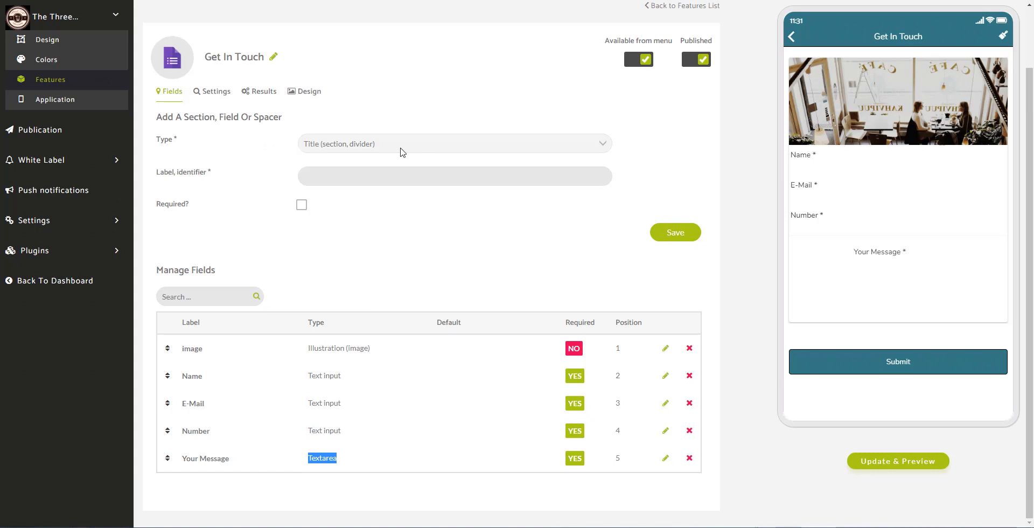
click(439, 148)
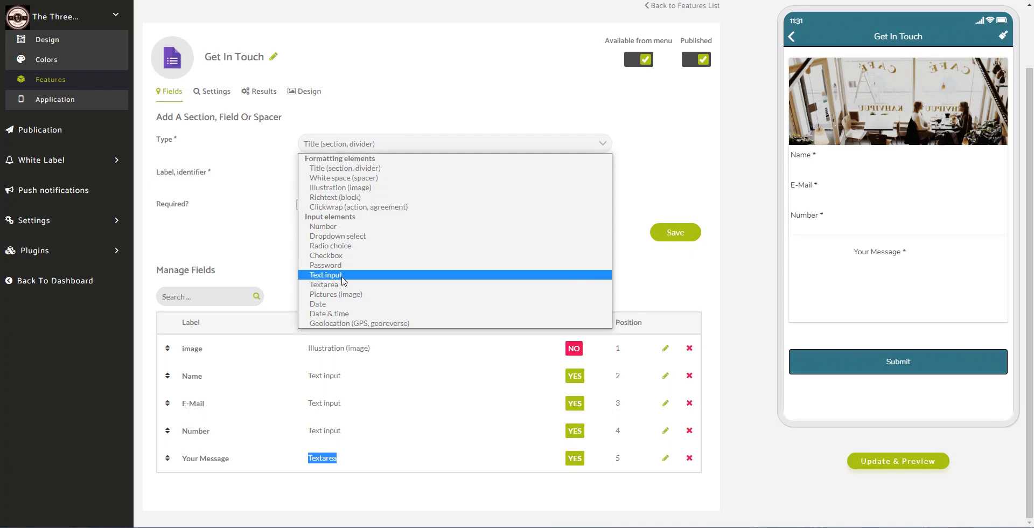
click(365, 172)
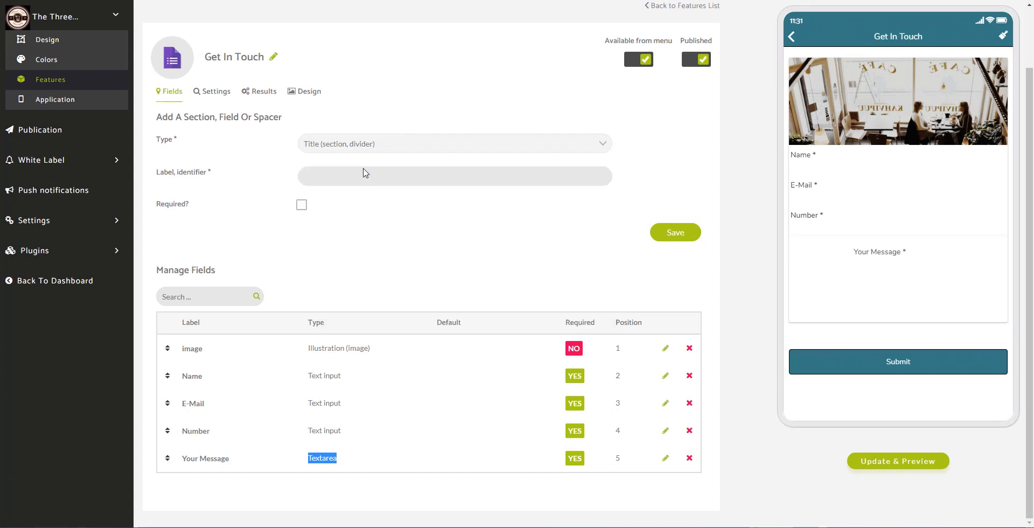
click(372, 179)
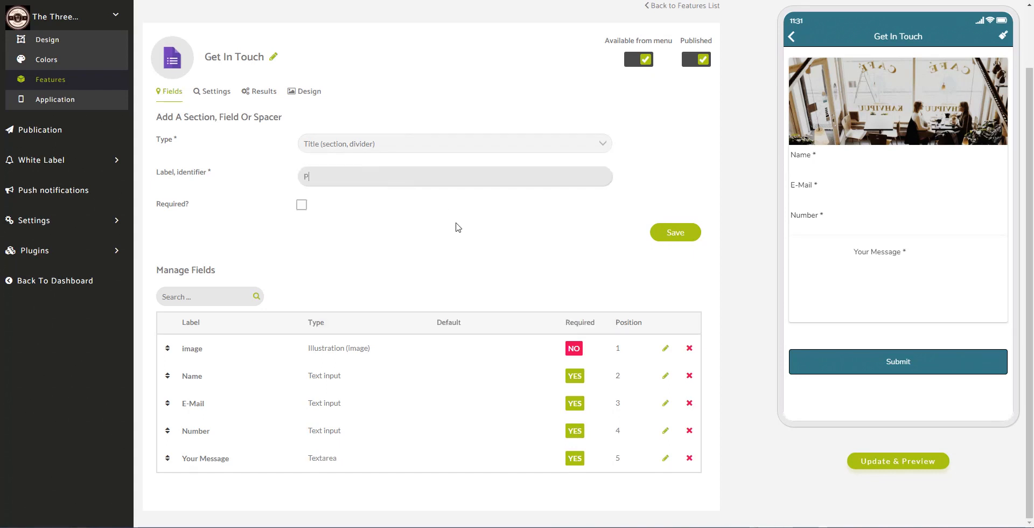
text(Please )
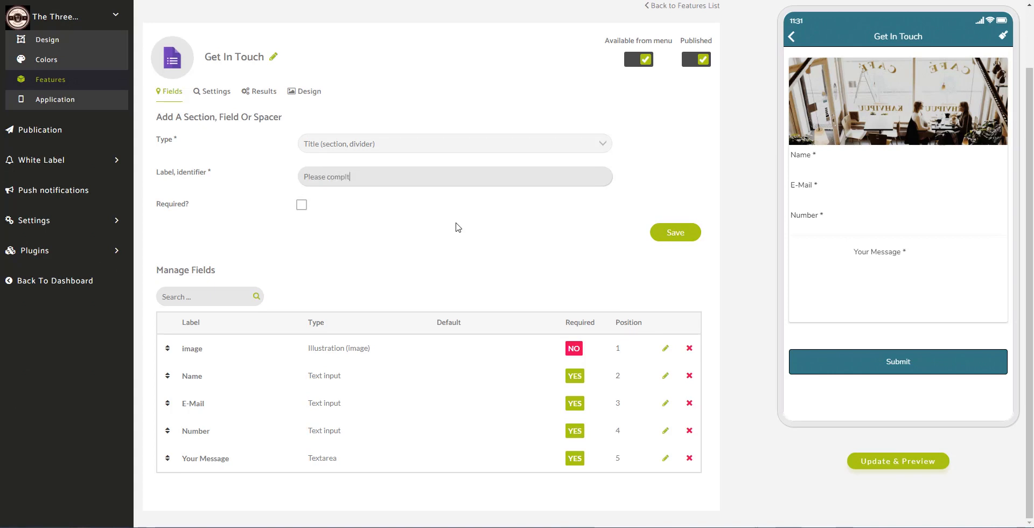
text(complete the form below...)
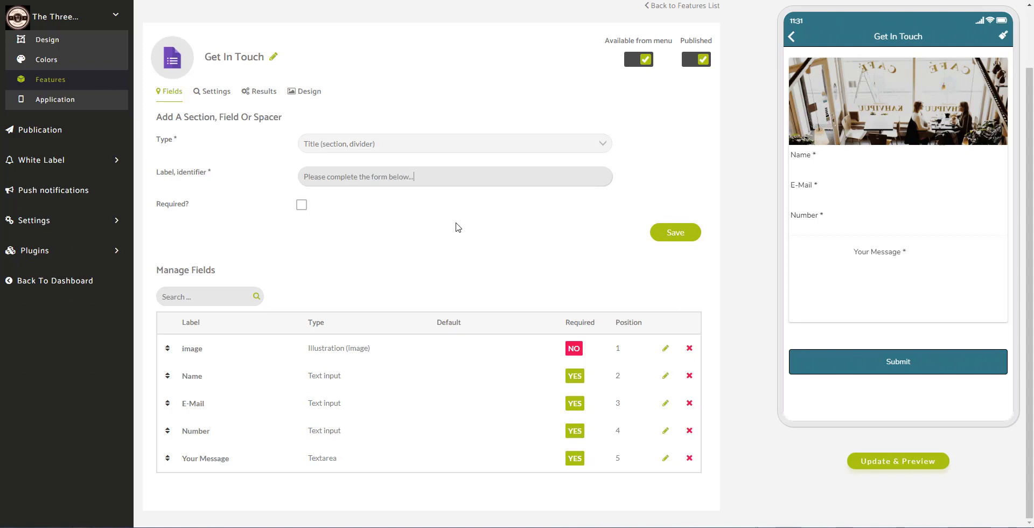
click(677, 238)
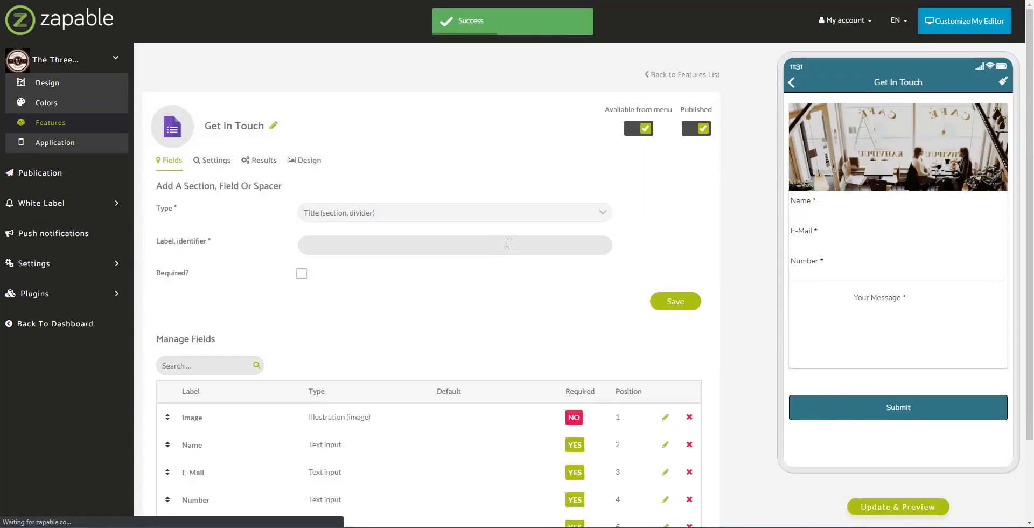
scroll(364, 388, down, 1)
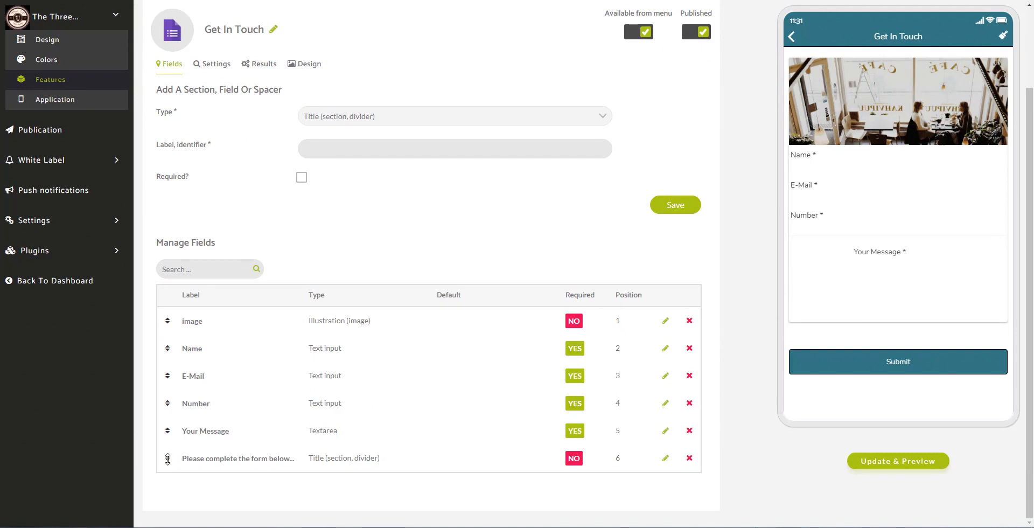
- Drag the 'Please complete the form below...' divider to position 2, just above Name
drag(167, 457, 177, 339)
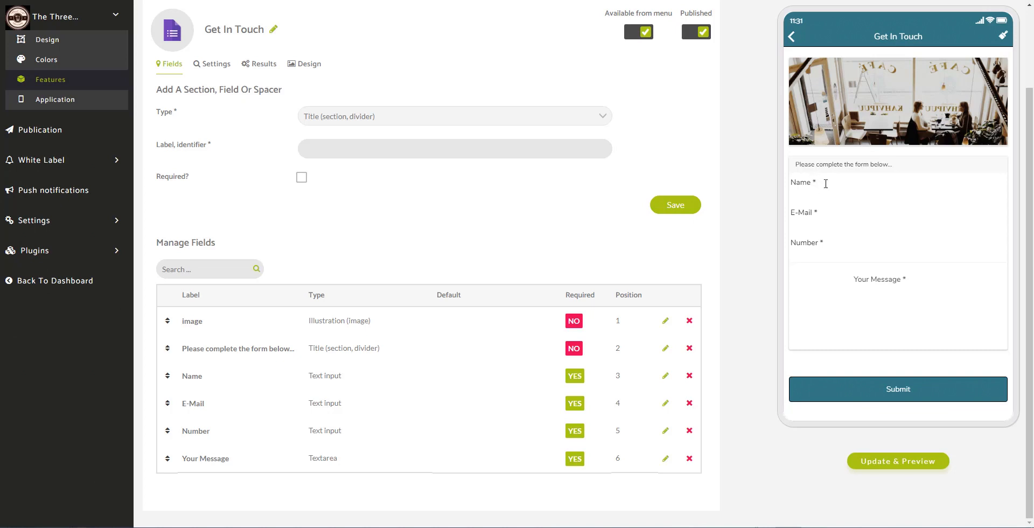
click(839, 224)
click(411, 115)
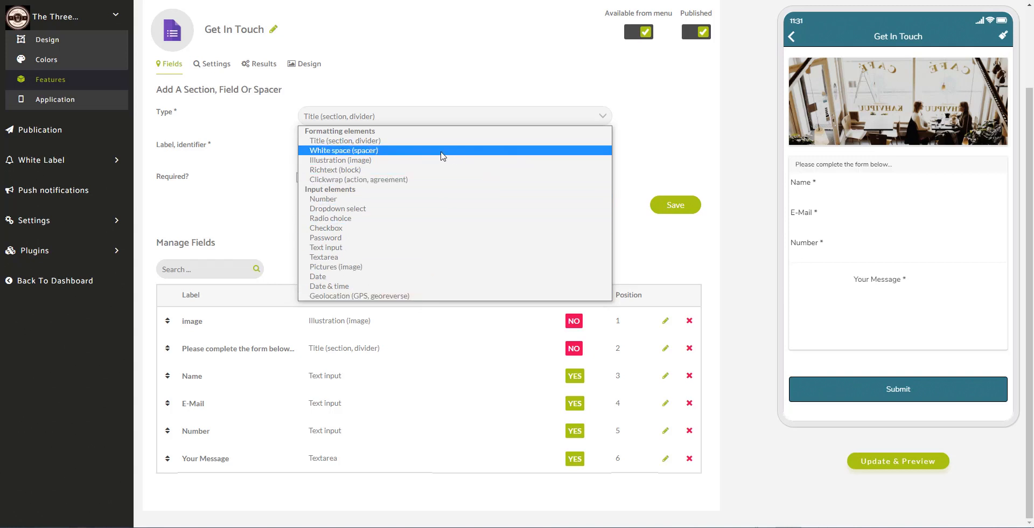
click(743, 268)
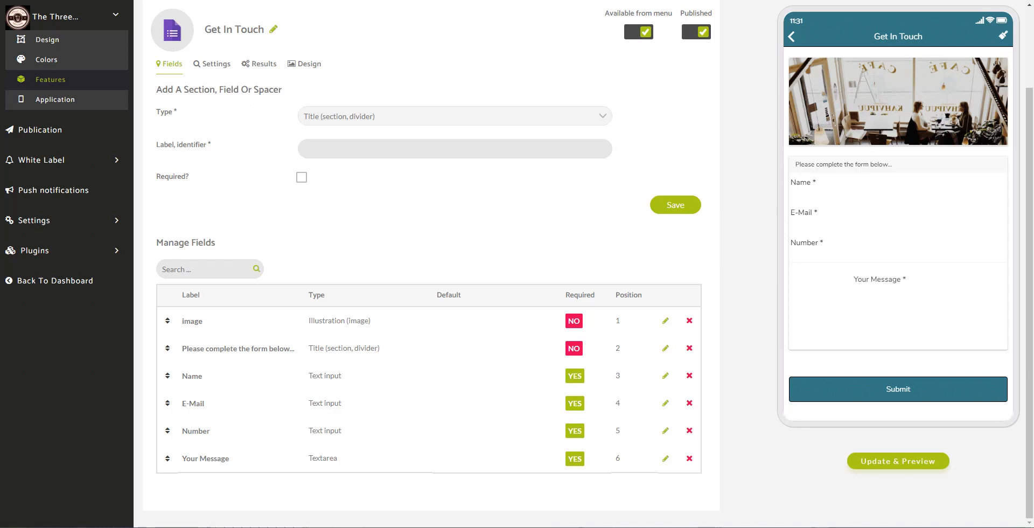
click(178, 0)
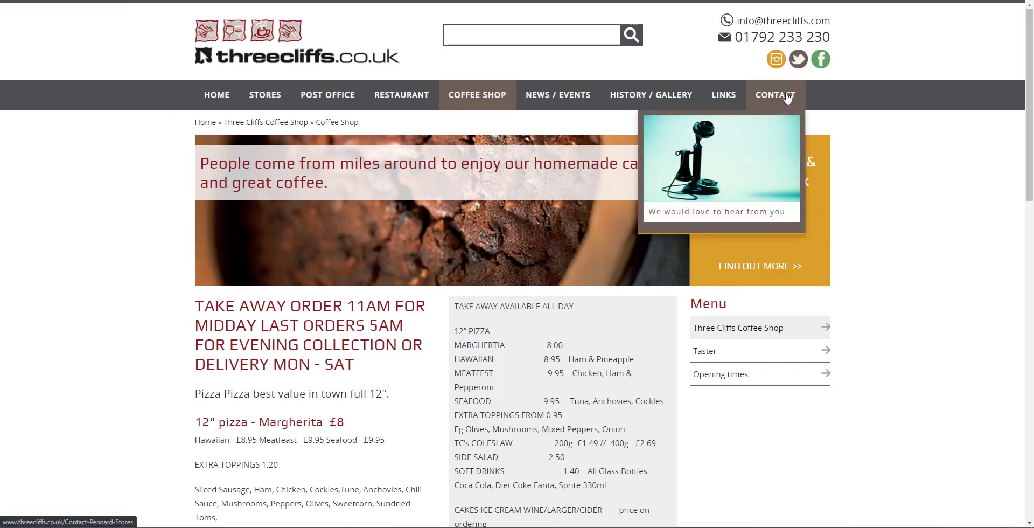
click(798, 107)
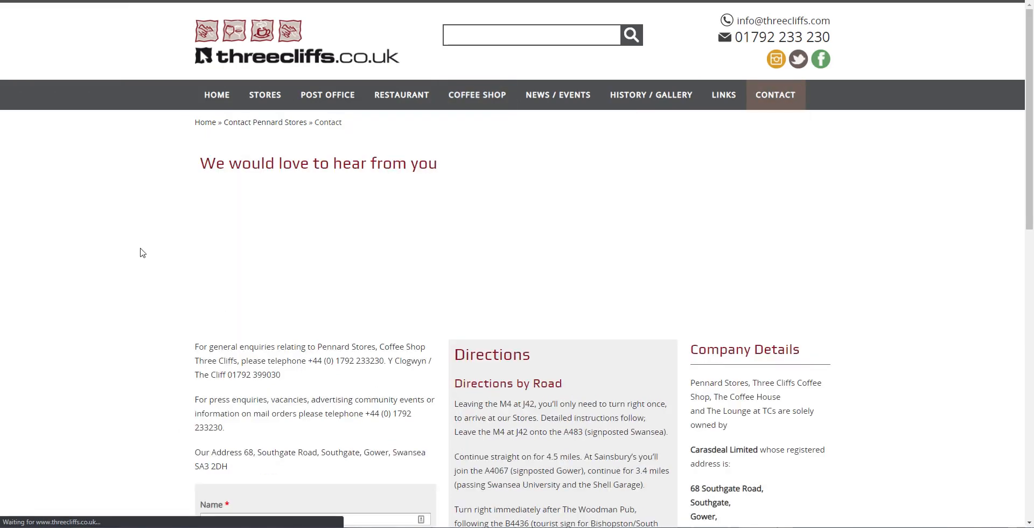
scroll(139, 249, down, 5)
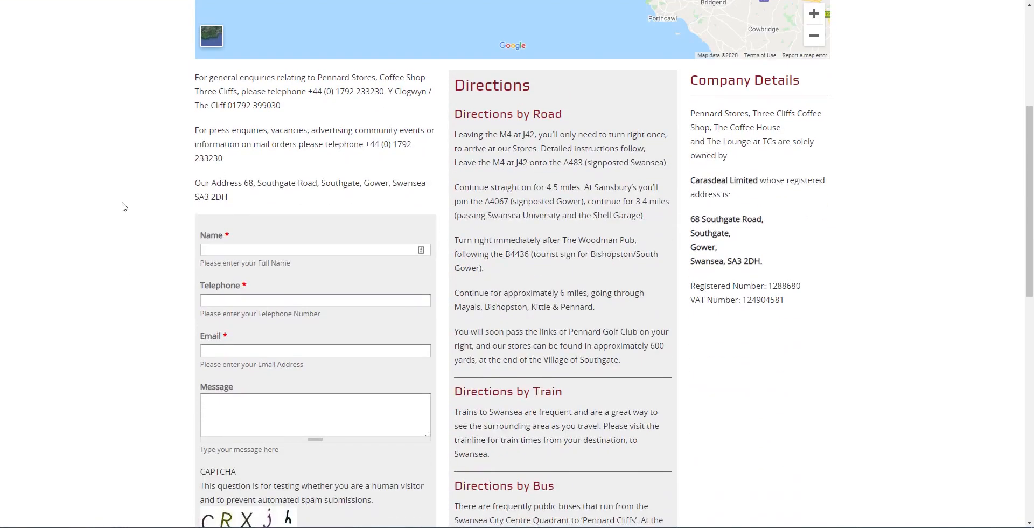
scroll(124, 208, down, 3)
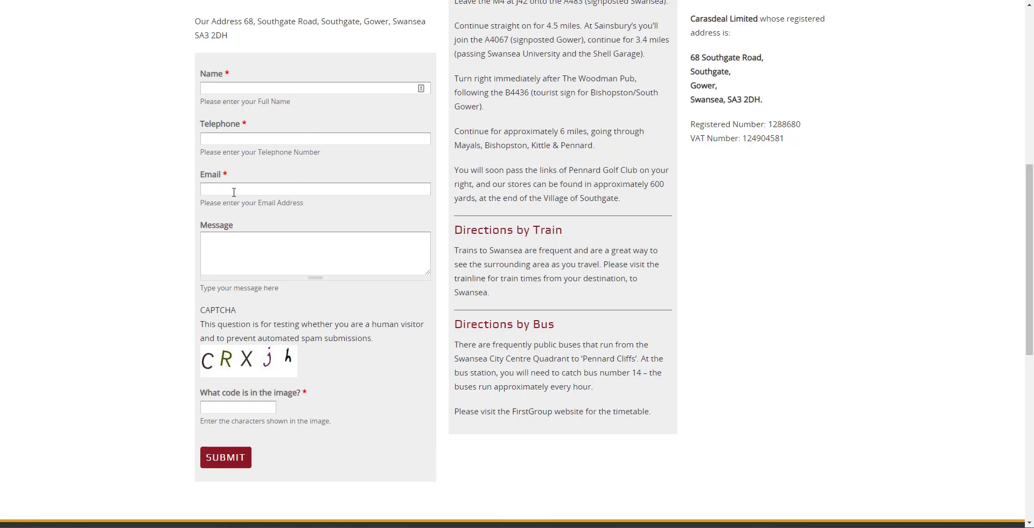
scroll(234, 191, up, 3)
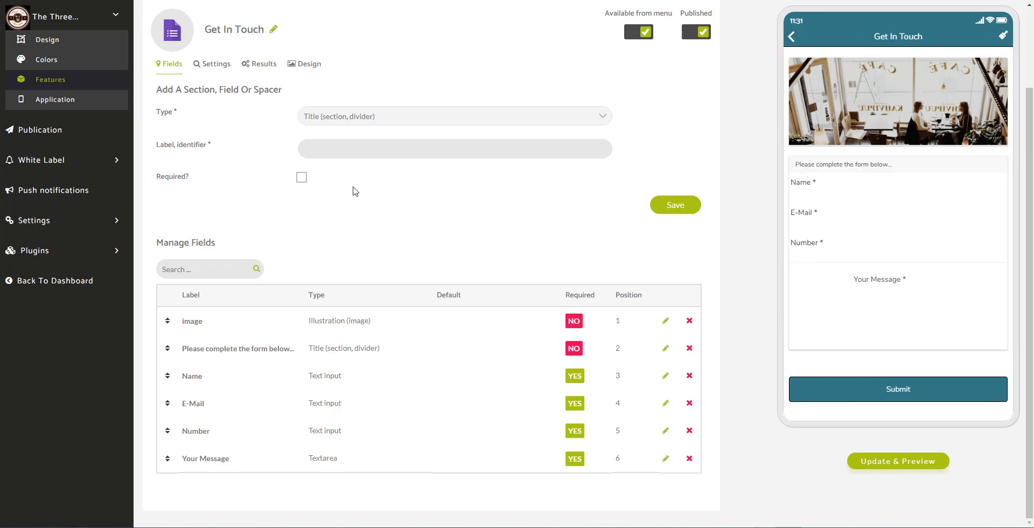
- Go back to the features list, browse the CONTENT tab, and open the Our Locations page
click(90, 87)
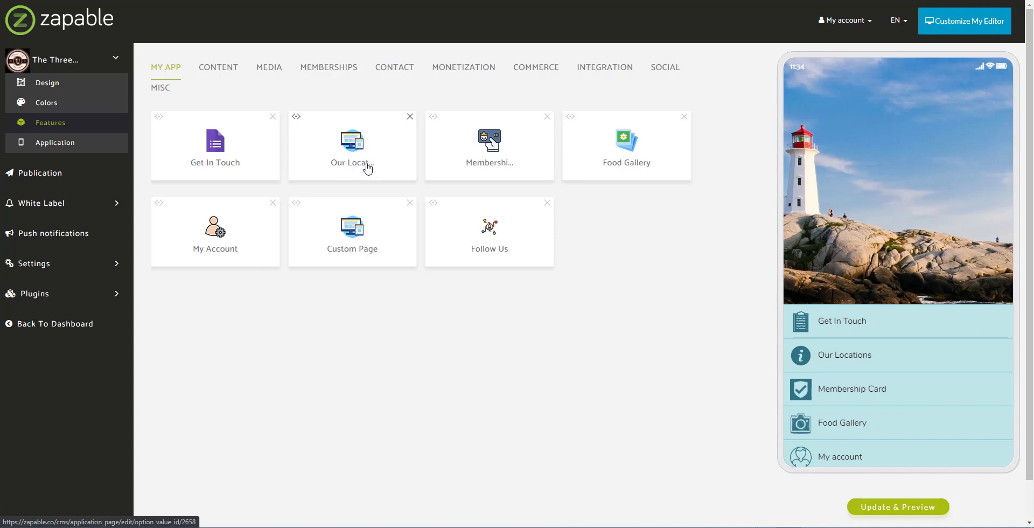
click(221, 73)
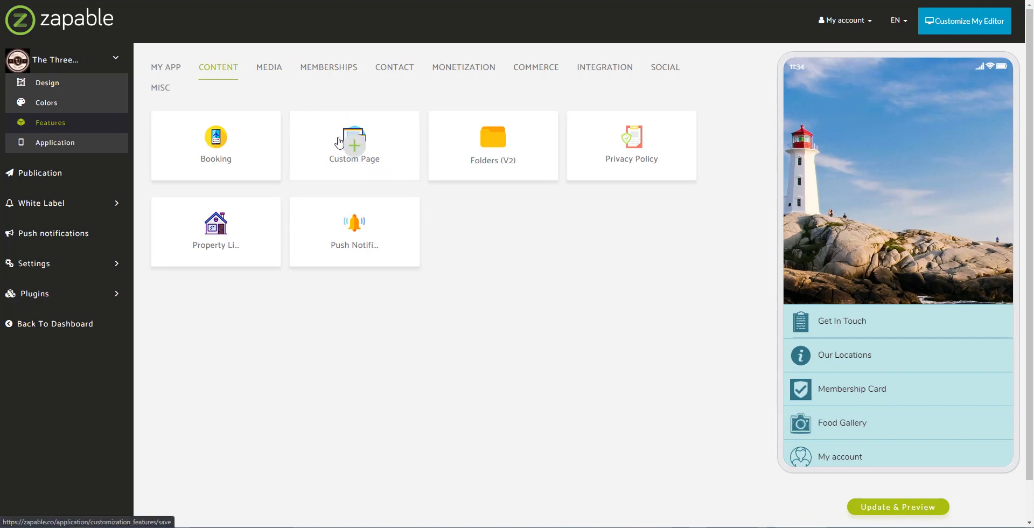
click(177, 70)
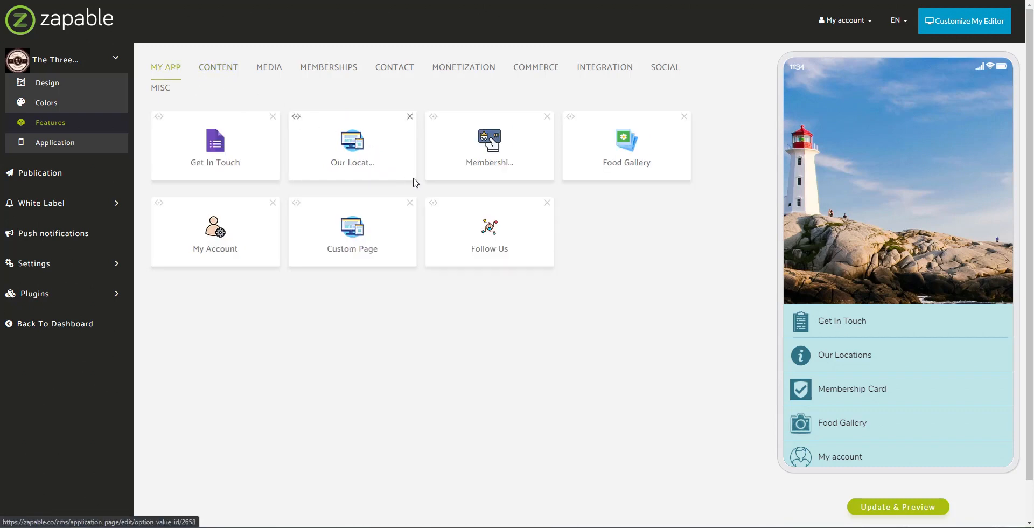
click(353, 145)
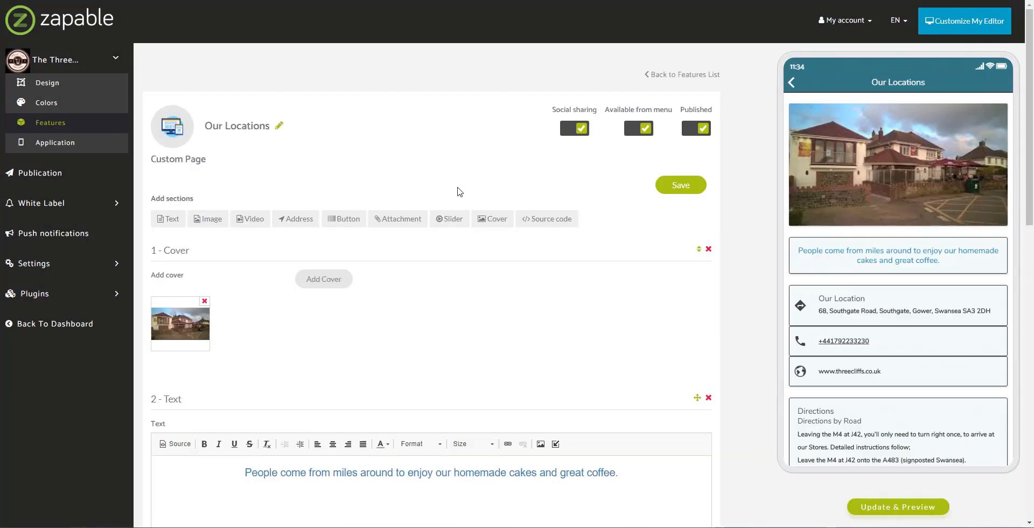
- Scroll the Our Locations editor and select the welcome sentence about homemade cakes and coffee
scroll(405, 154, down, 1)
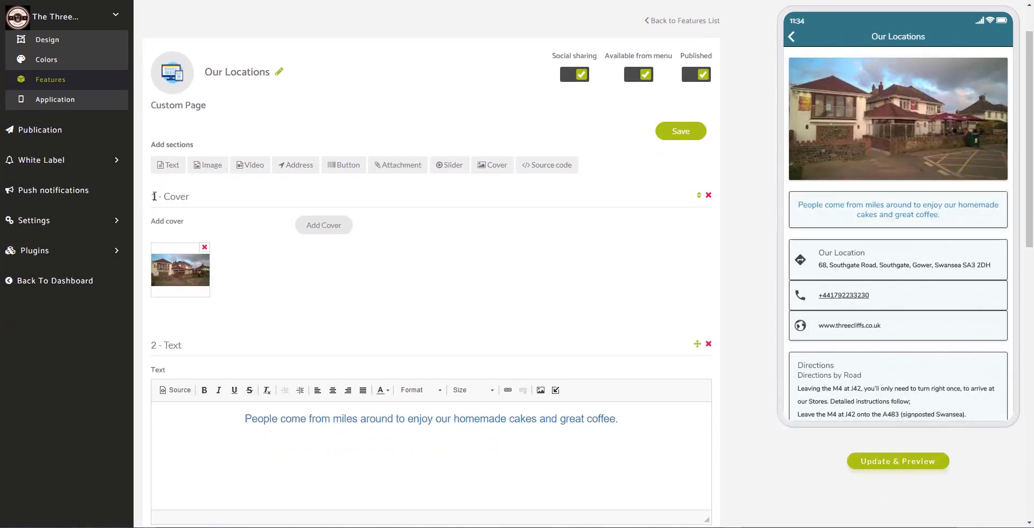
drag(152, 197, 200, 198)
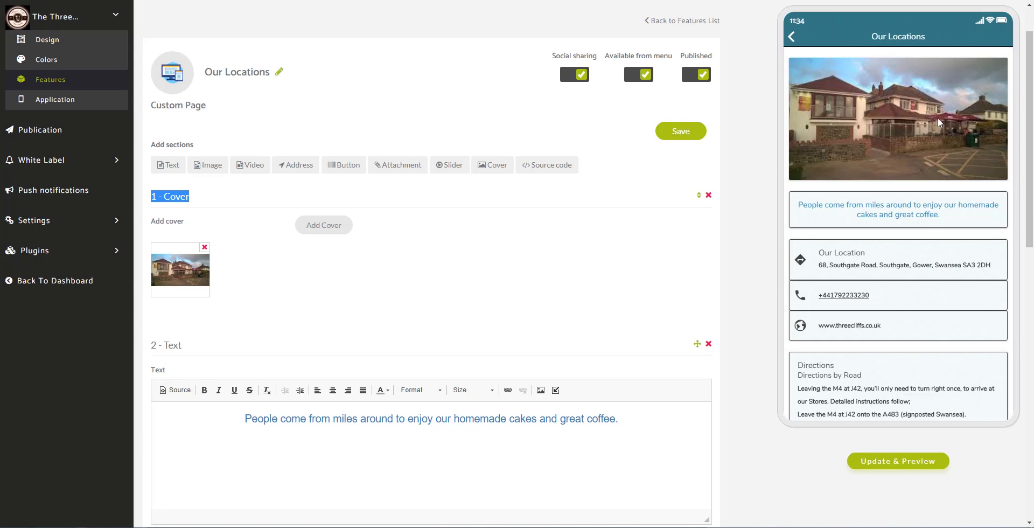
scroll(938, 118, down, 2)
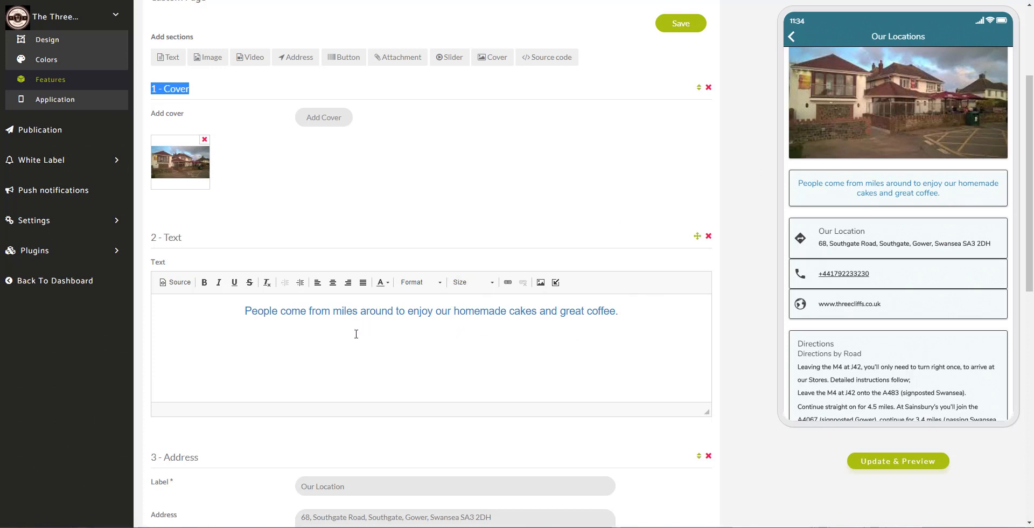
drag(245, 311, 638, 325)
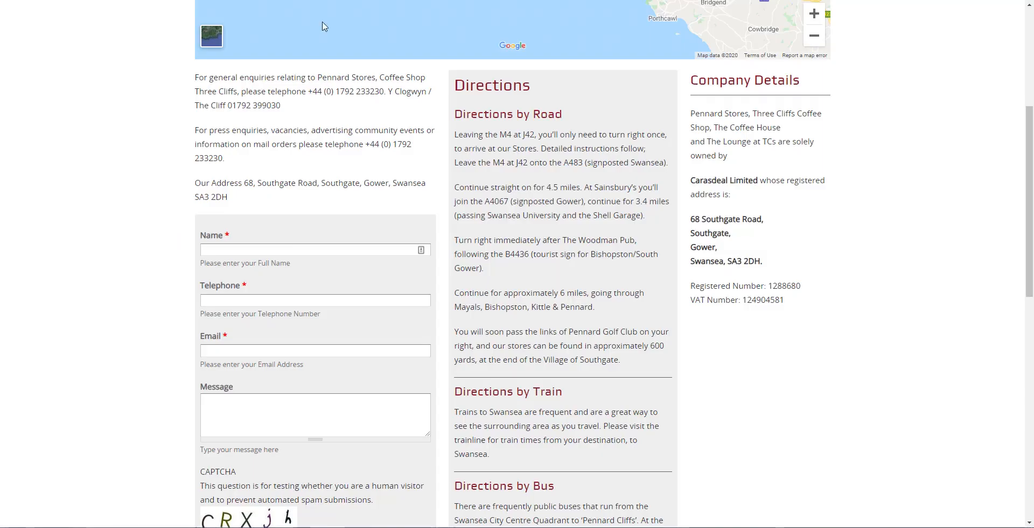
scroll(420, 85, up, 5)
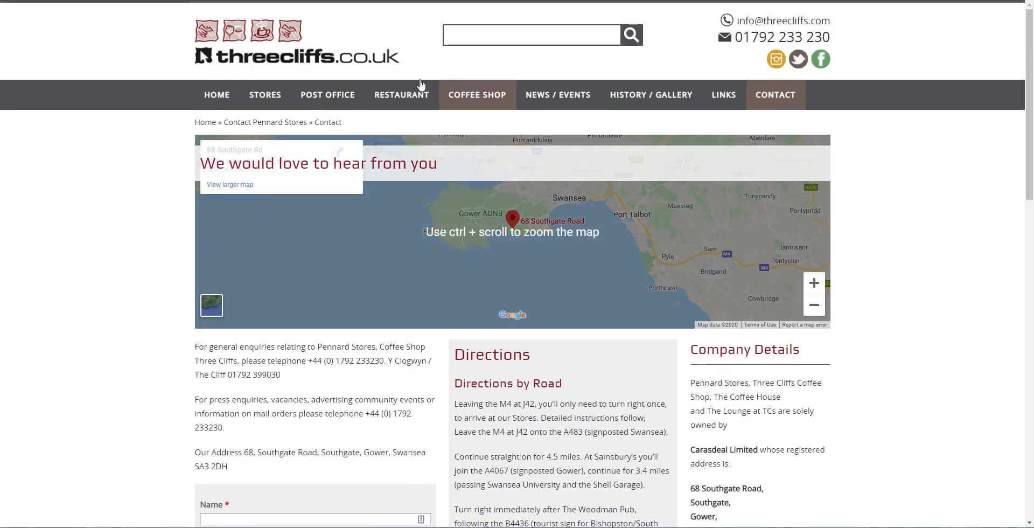
- Open the threecliffs.co.uk Coffee Shop page and check its homemade cakes banner sentence
click(486, 95)
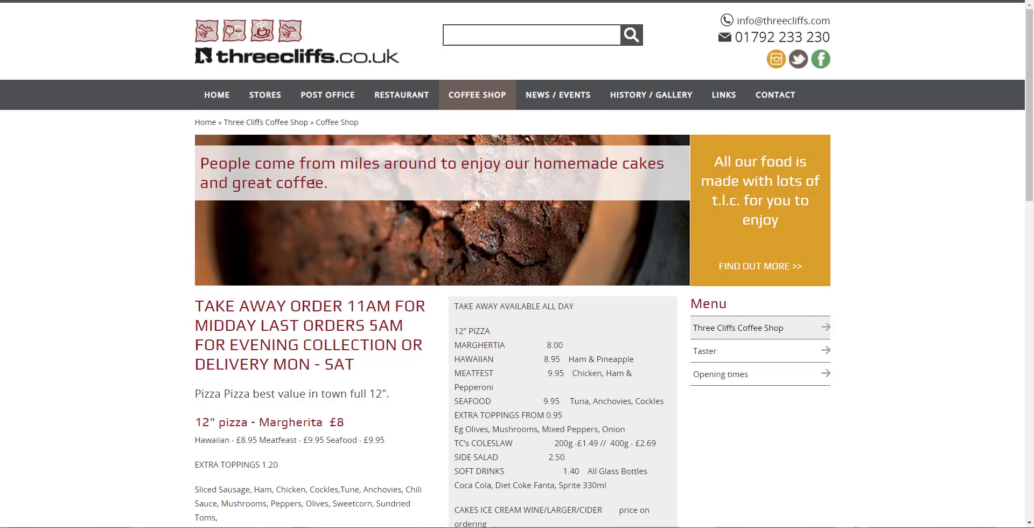
drag(338, 189, 194, 164)
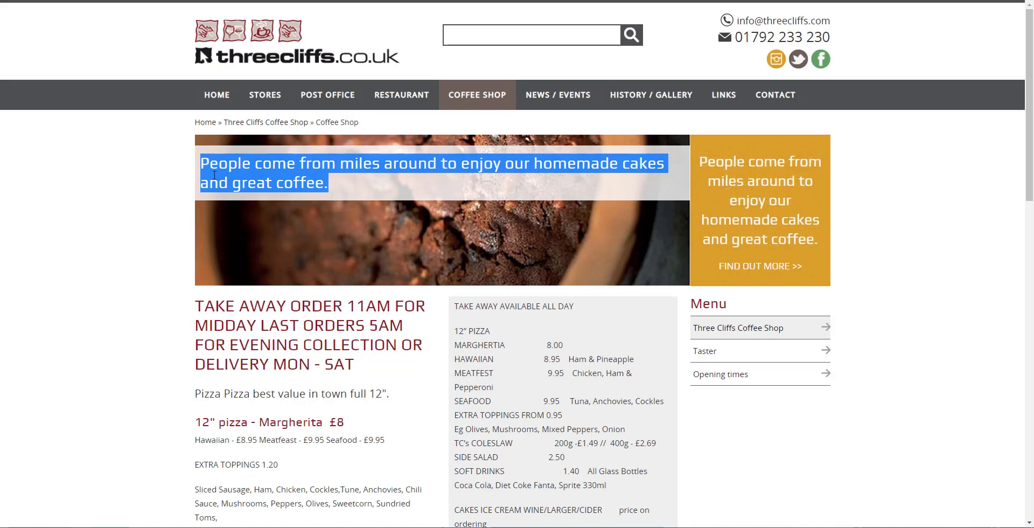
click(338, 178)
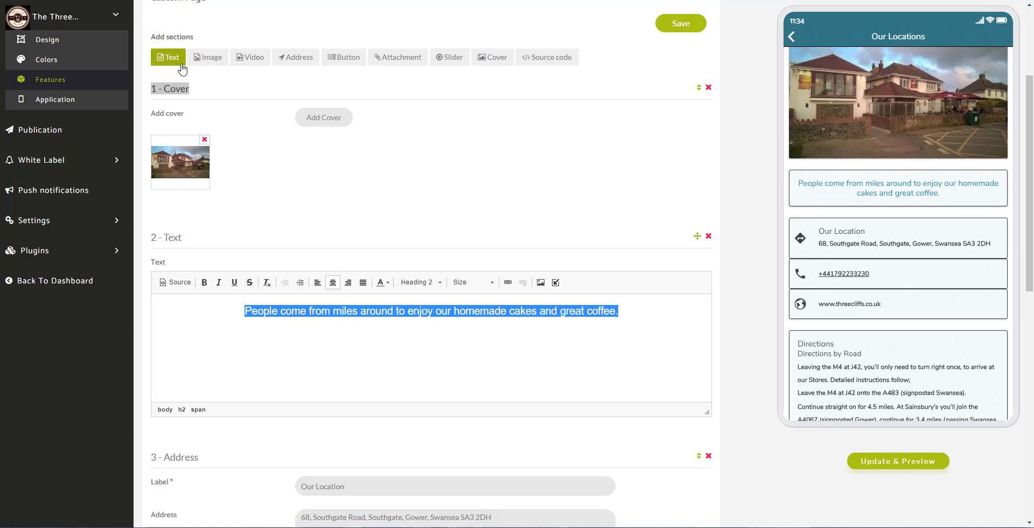
- Colour the whole welcome sentence dark red from the Text Color palette
click(292, 311)
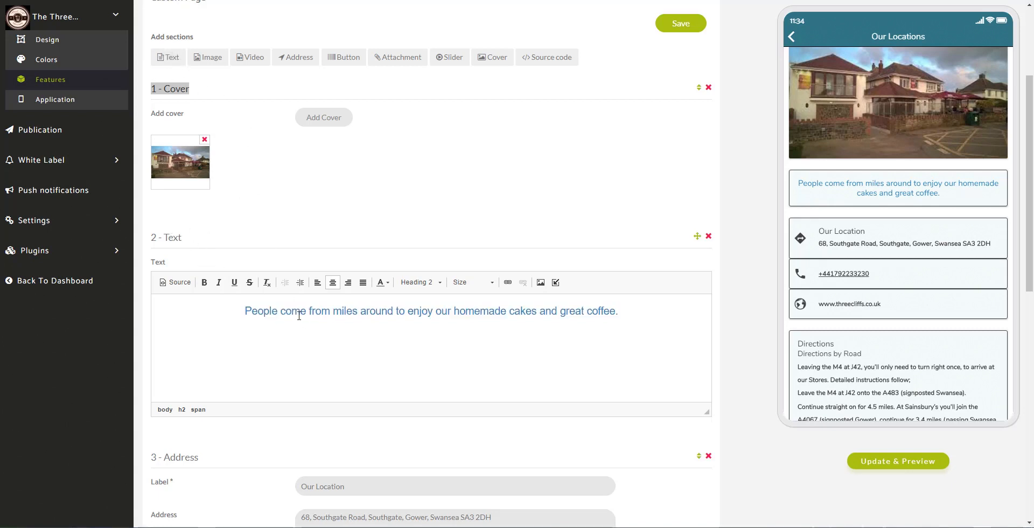
drag(242, 308, 622, 322)
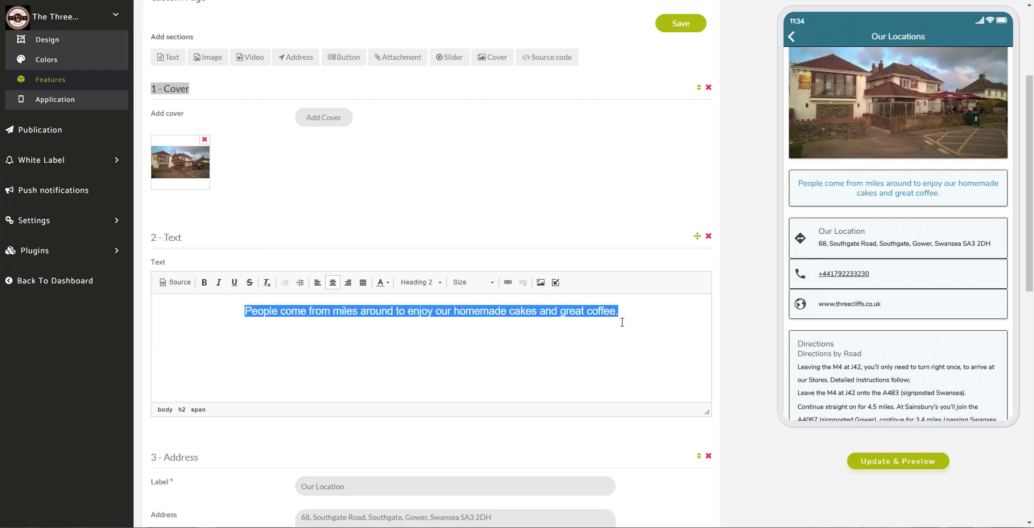
click(383, 282)
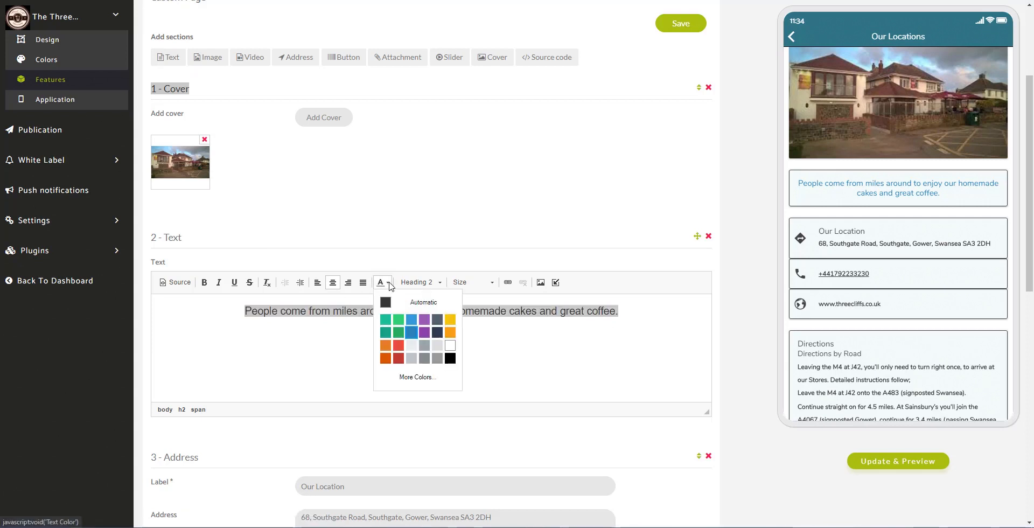
click(399, 358)
click(500, 338)
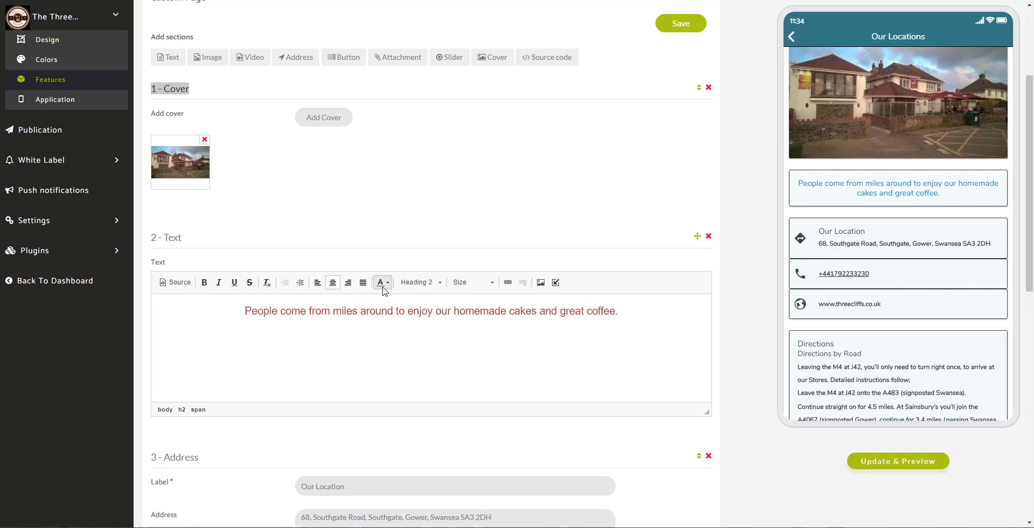
- Recolour the sentence blue, make it bold, and refresh the phone preview
click(383, 282)
drag(619, 324, 245, 311)
click(387, 283)
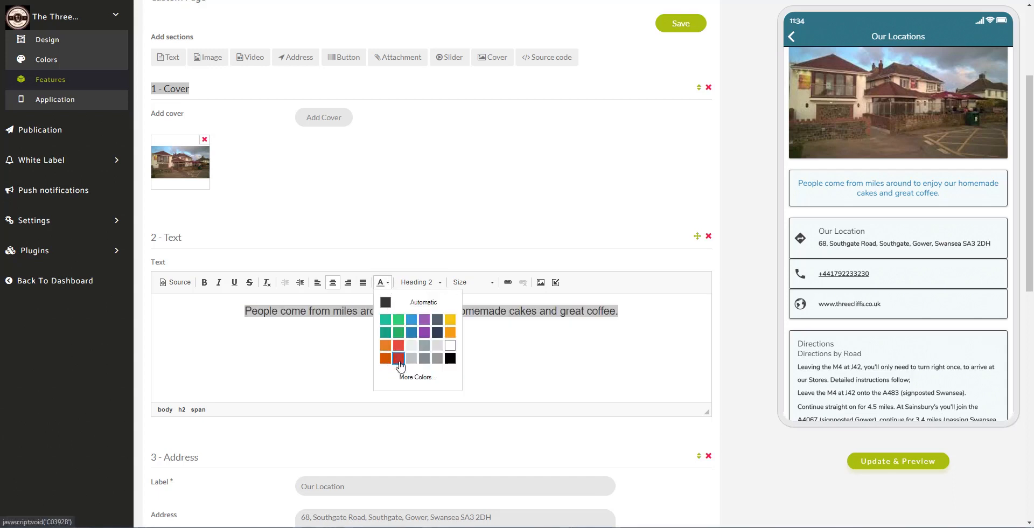
click(412, 332)
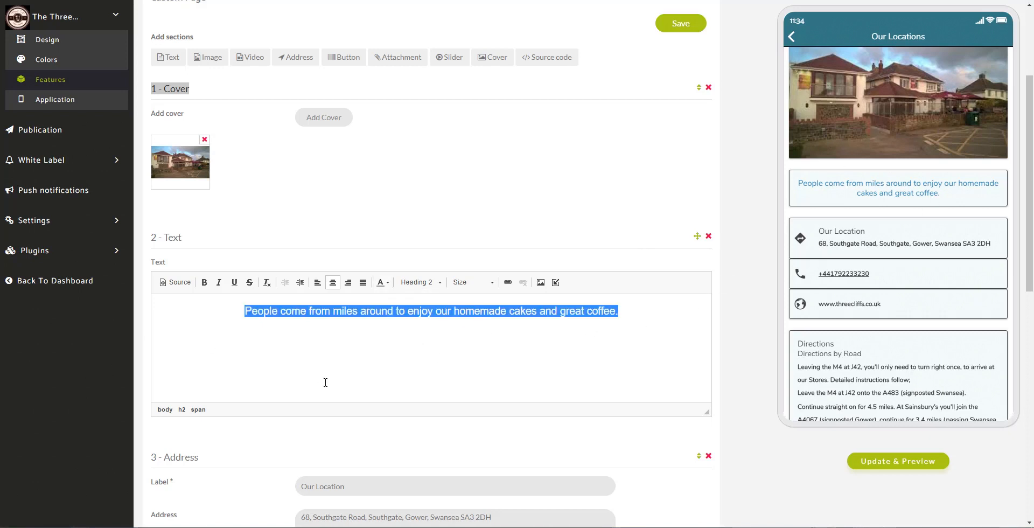
click(204, 282)
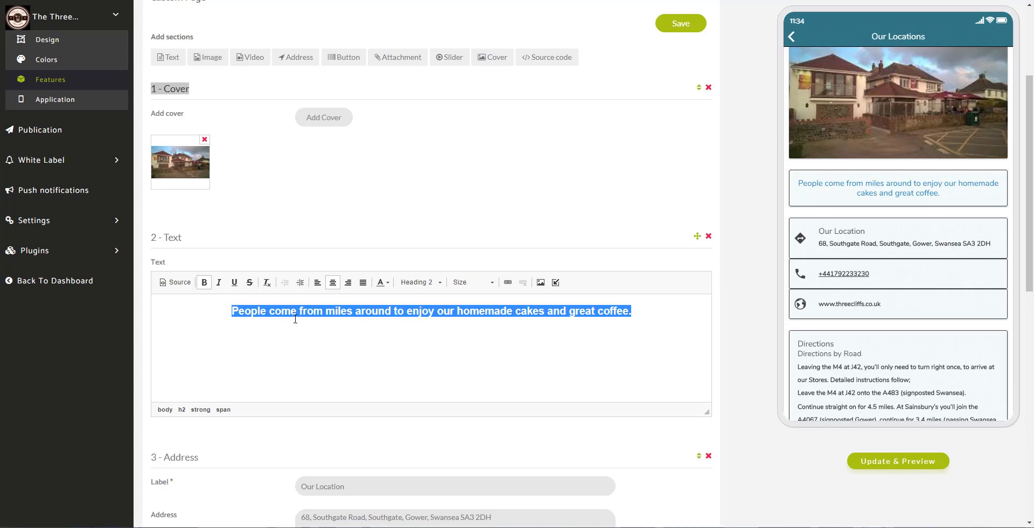
click(468, 336)
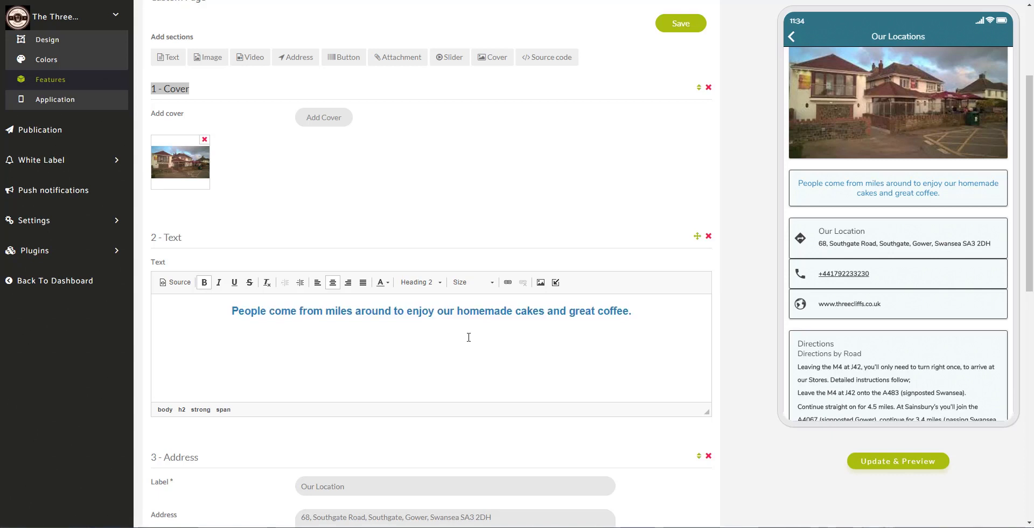
click(939, 458)
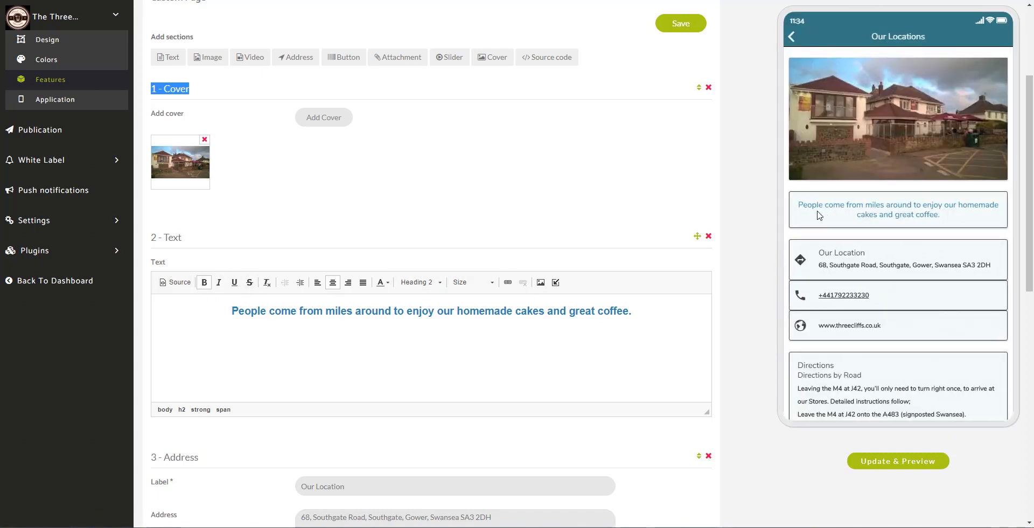
scroll(789, 237, down, 5)
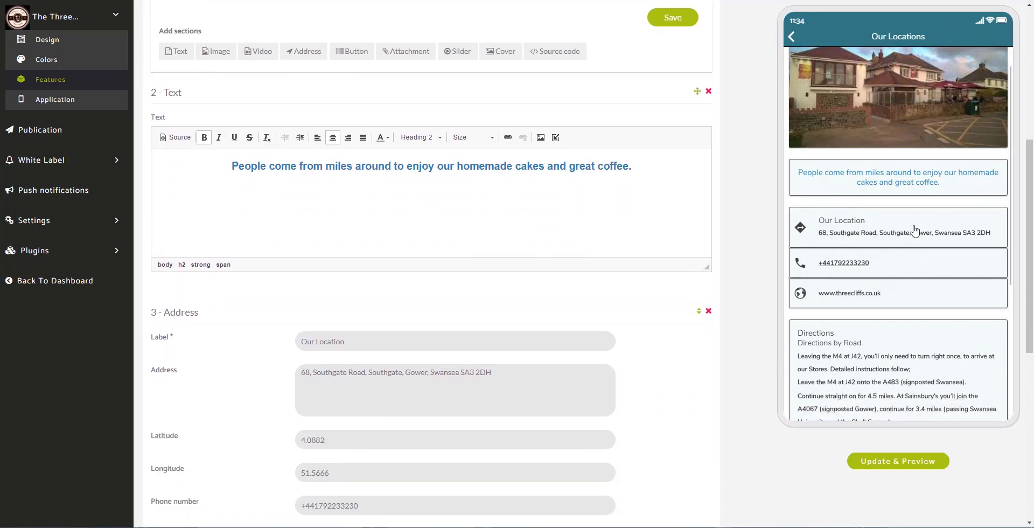
scroll(942, 289, down, 3)
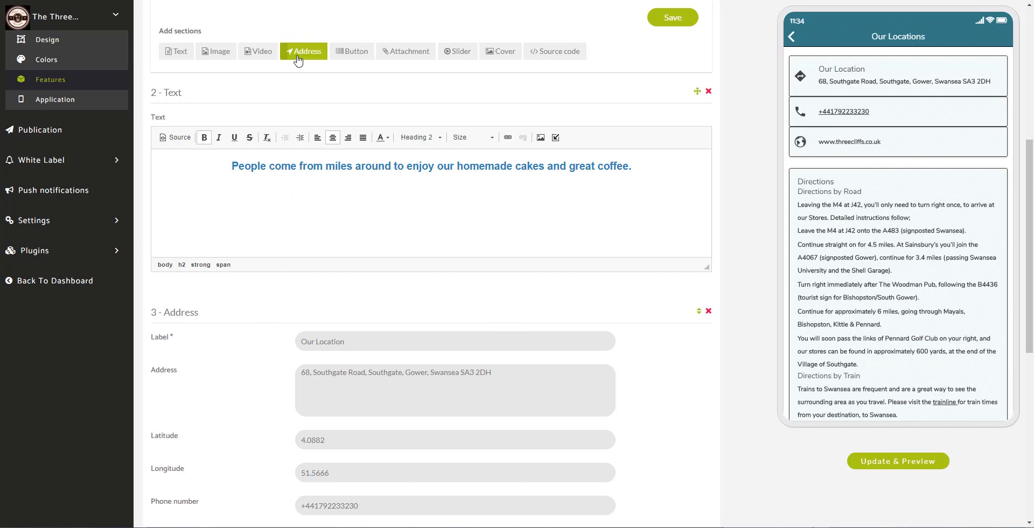
scroll(646, 408, down, 4)
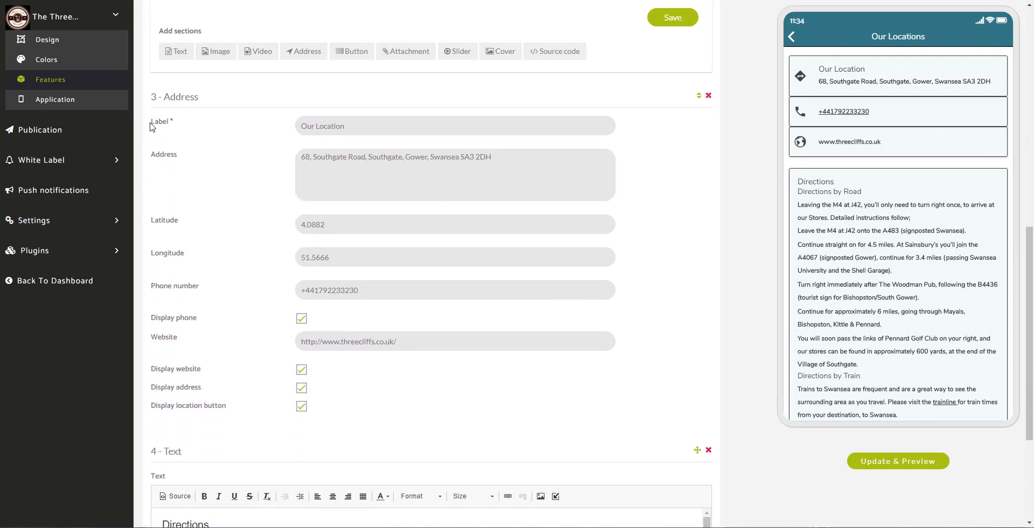
- Replace the Label field text with 'The Three Cliffs'
drag(150, 127, 182, 123)
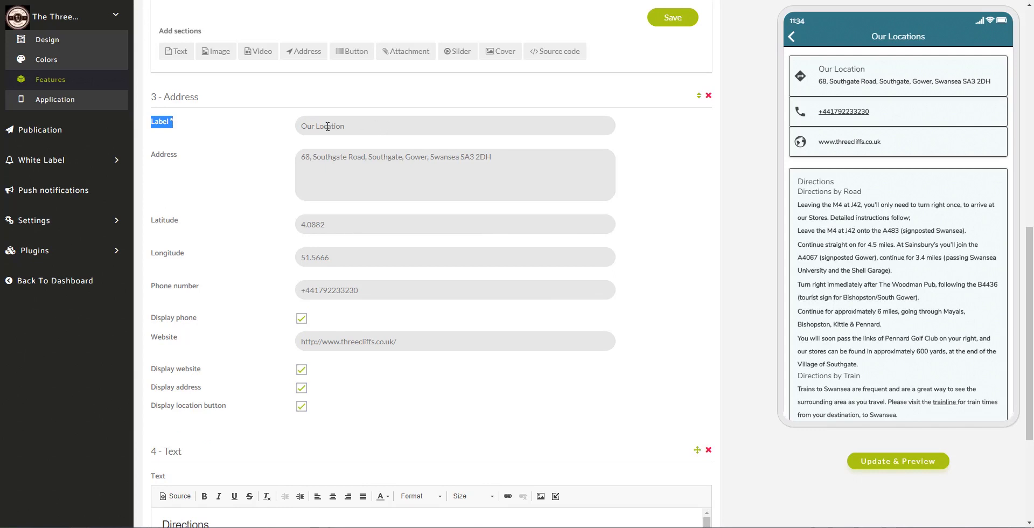
drag(344, 126, 293, 126)
text(The Three Cliffs)
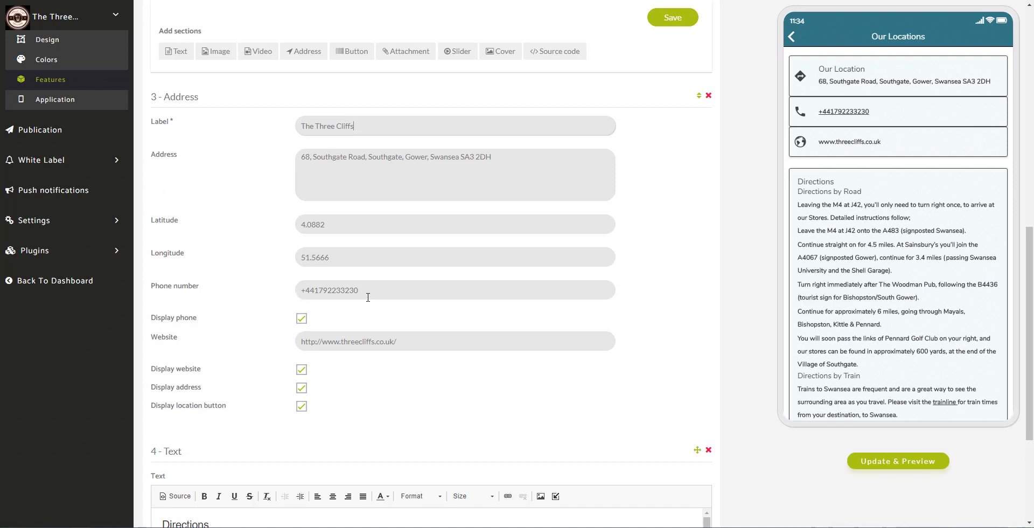
- Check the website address, latitude 4.0882, longitude 51.5666 and the address postcode
drag(302, 345, 463, 342)
click(445, 368)
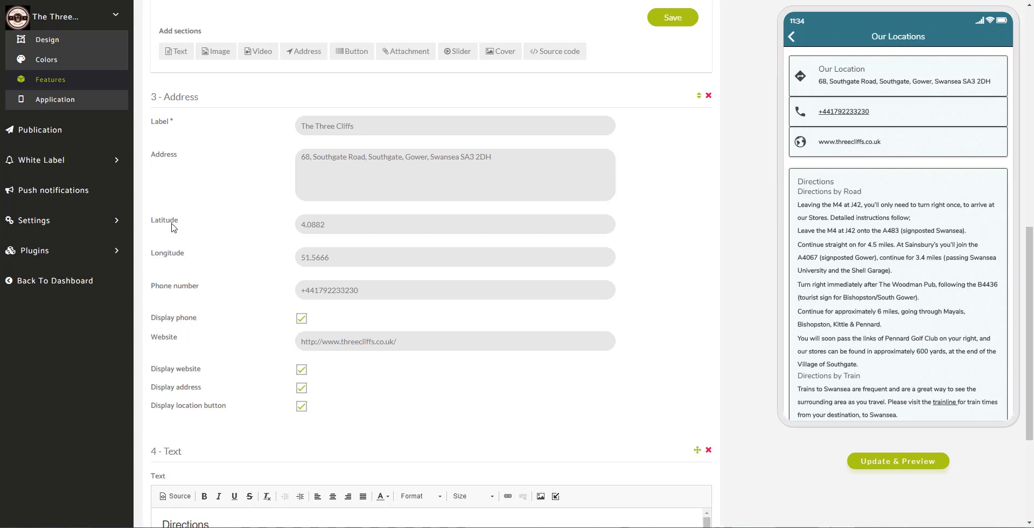
drag(182, 221, 153, 225)
drag(188, 257, 151, 254)
drag(459, 160, 494, 174)
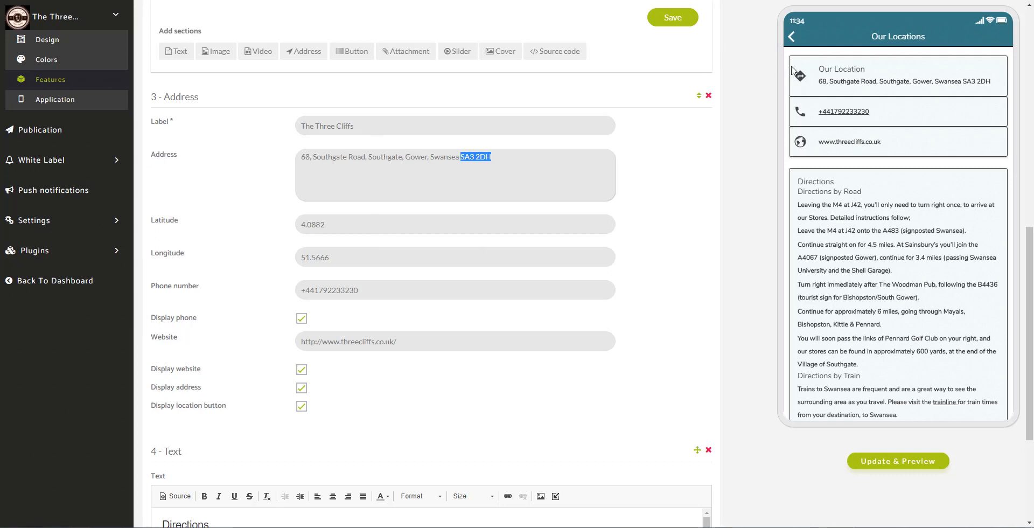
- Scroll down to the 4 - Text Directions block and scroll its editor to the Bus directions
scroll(746, 166, down, 3)
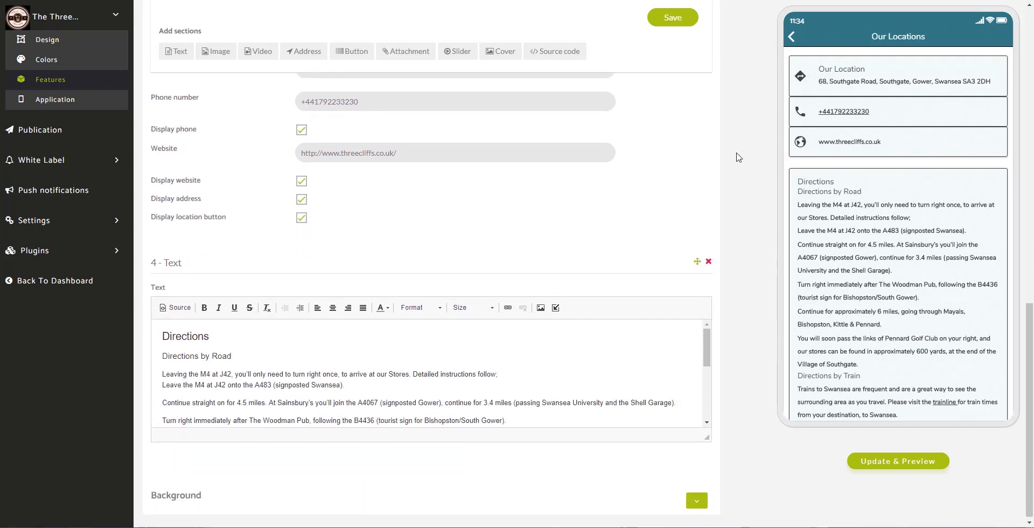
scroll(900, 372, down, 3)
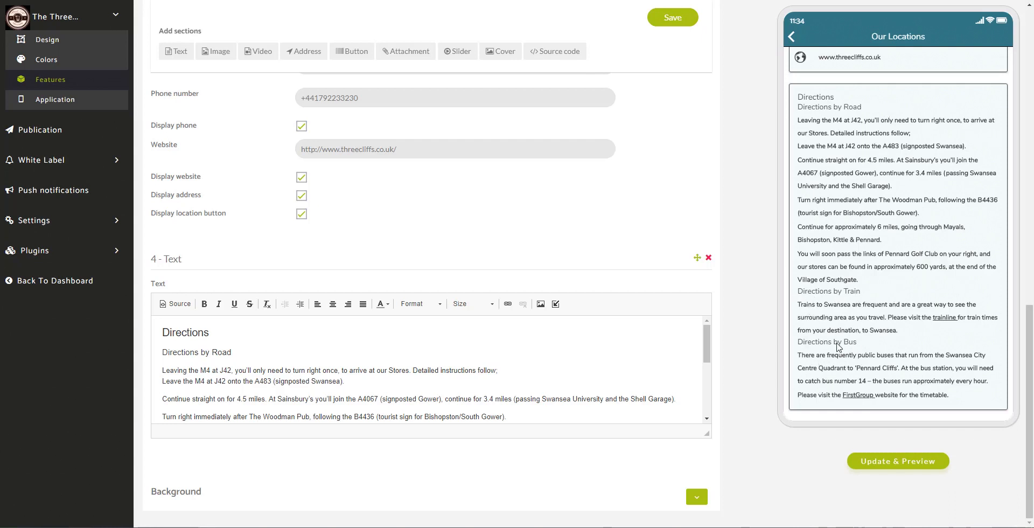
drag(709, 357, 729, 330)
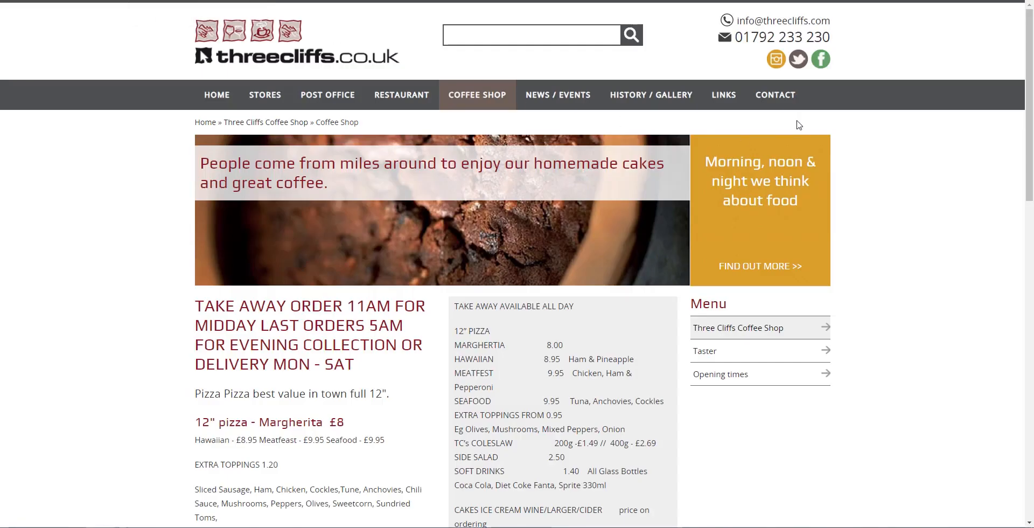
- Copy the Contact page's Directions text, from heading through bus timetable, then switch back to Zapable
click(793, 100)
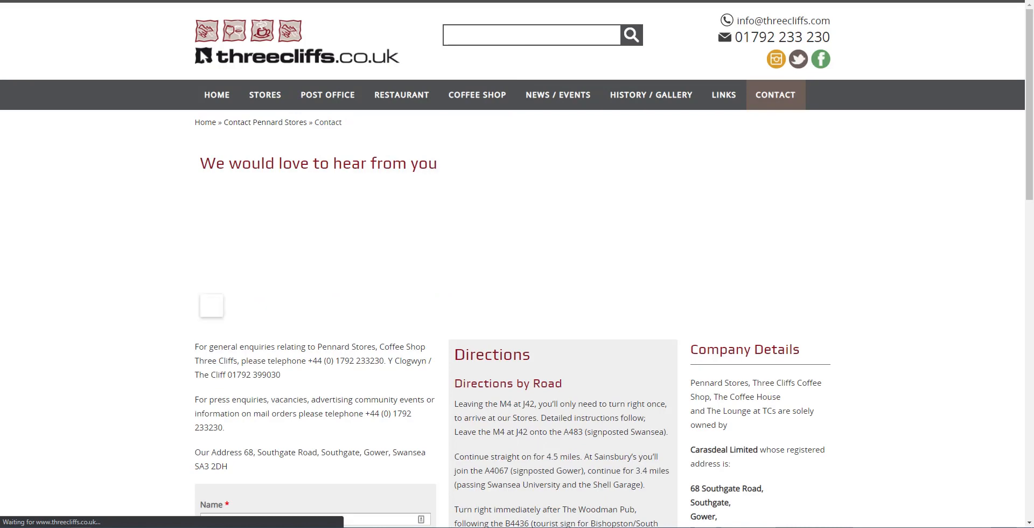
drag(1028, 149, 1027, 266)
drag(452, 15, 558, 19)
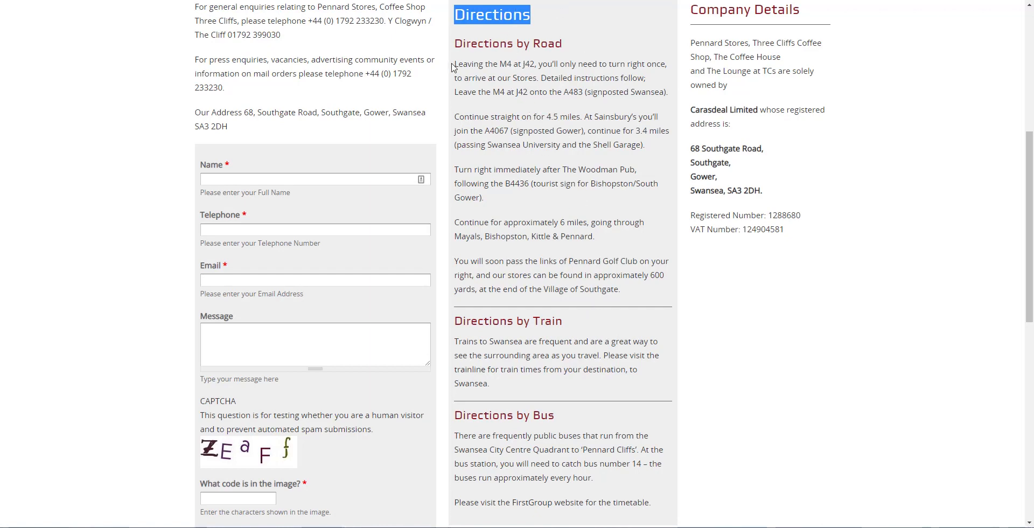
double_click(465, 21)
drag(465, 21, 656, 506)
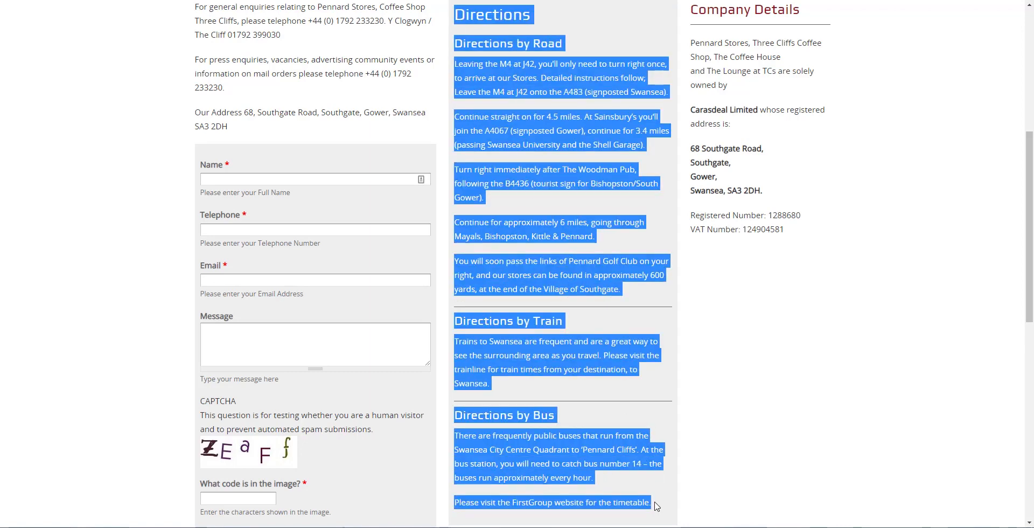
right_click(549, 260)
click(572, 268)
scroll(563, 273, down, 2)
scroll(582, 299, up, 4)
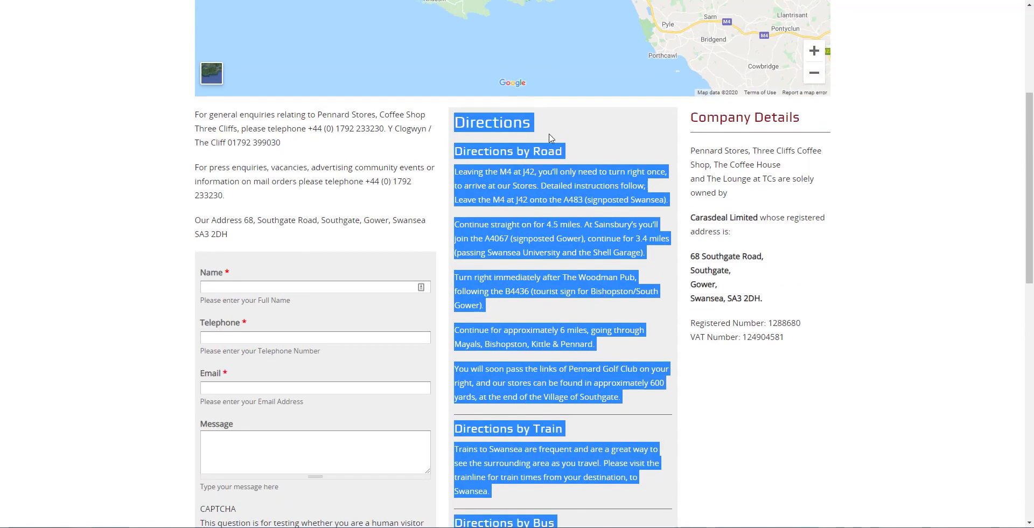
click(550, 138)
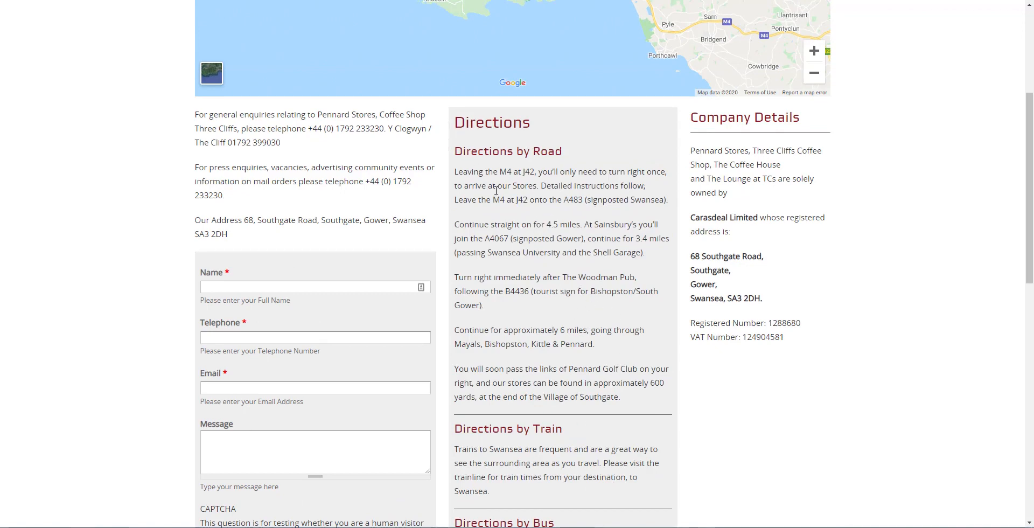
key(ctrl+Tab)
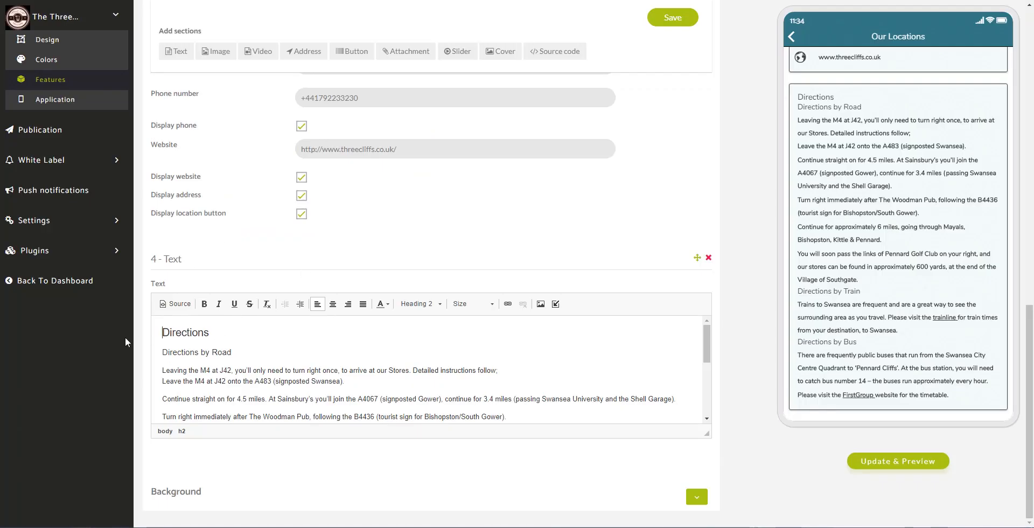
- Update the preview, save the Our Locations page, return the preview home, and reopen Features
click(899, 462)
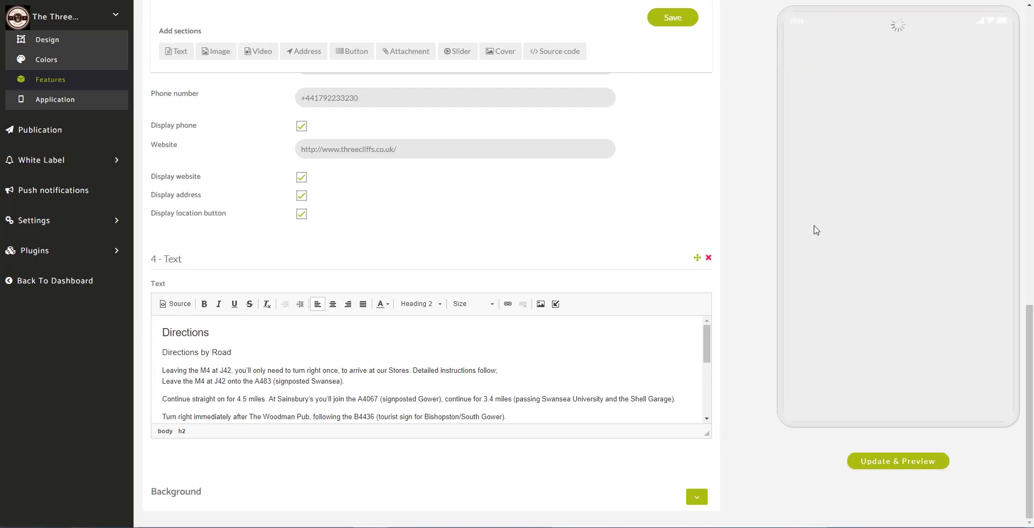
click(676, 21)
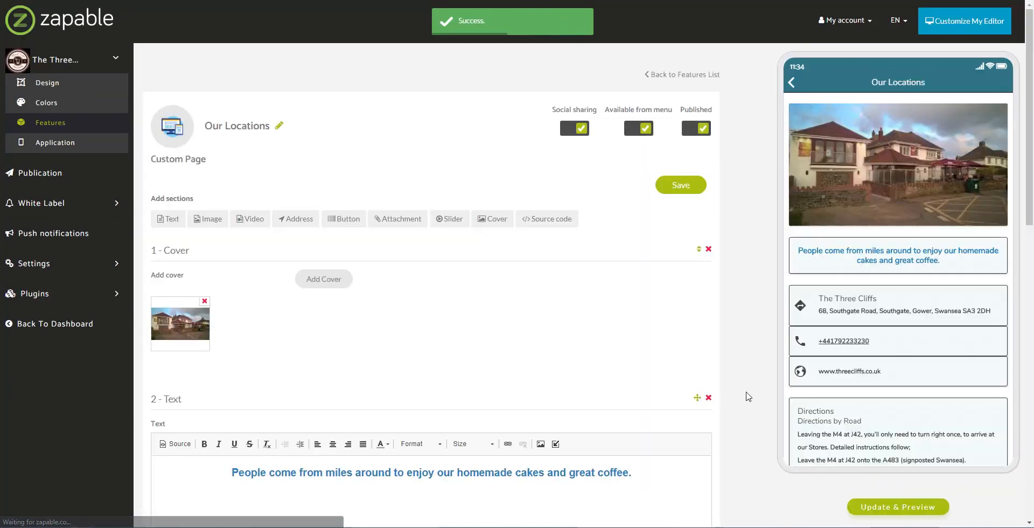
scroll(861, 399, down, 3)
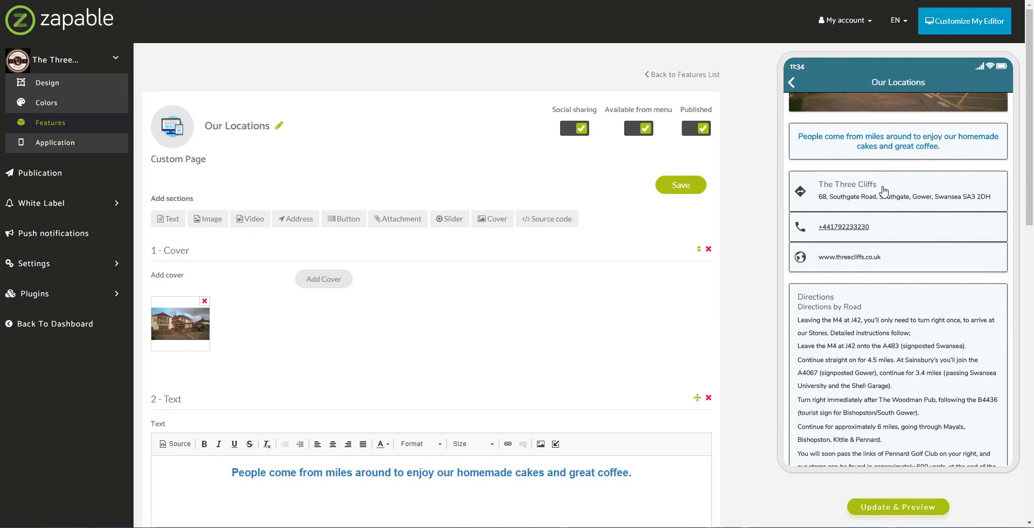
scroll(902, 223, down, 4)
scroll(902, 224, up, 5)
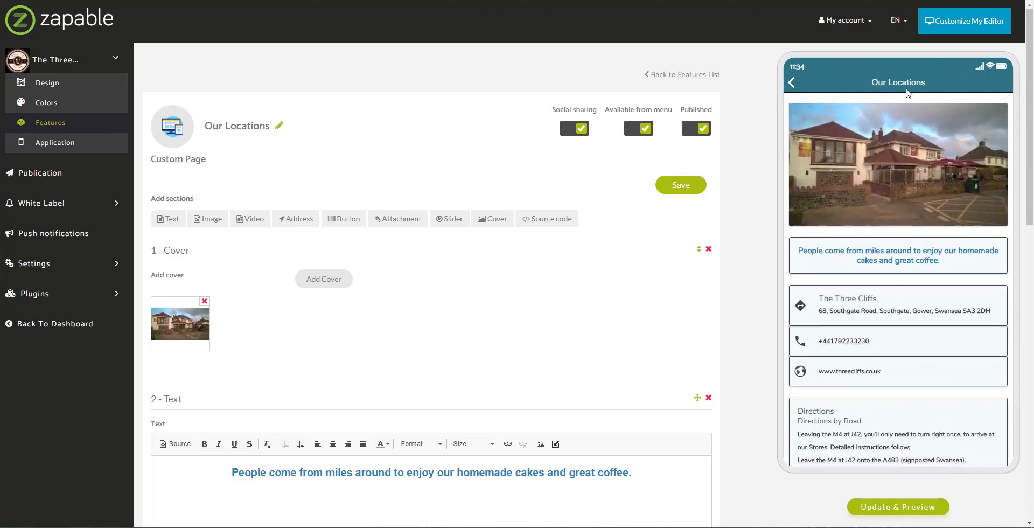
click(793, 84)
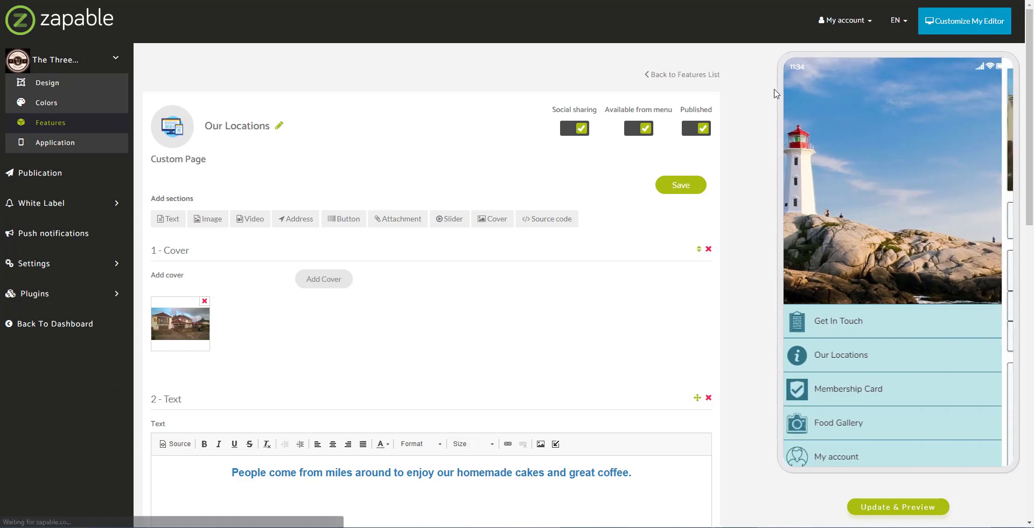
click(57, 124)
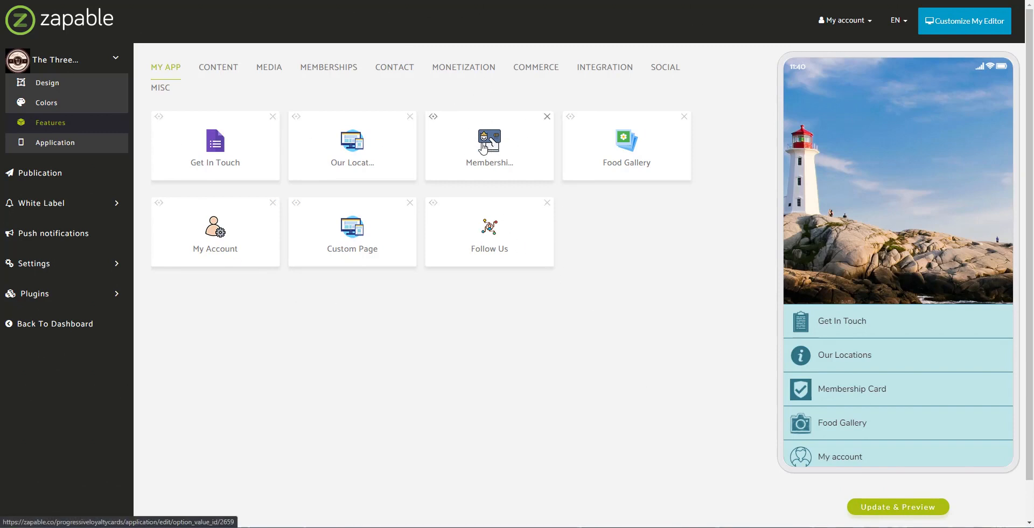
- Open Membership Card, note the existing Free Slice Of Cake card, and start a new card
click(483, 150)
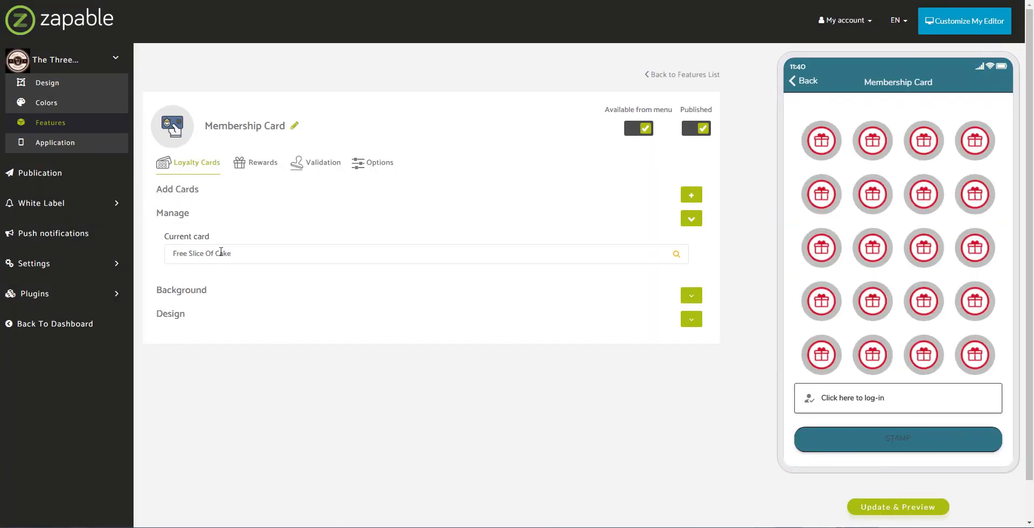
drag(173, 257, 246, 259)
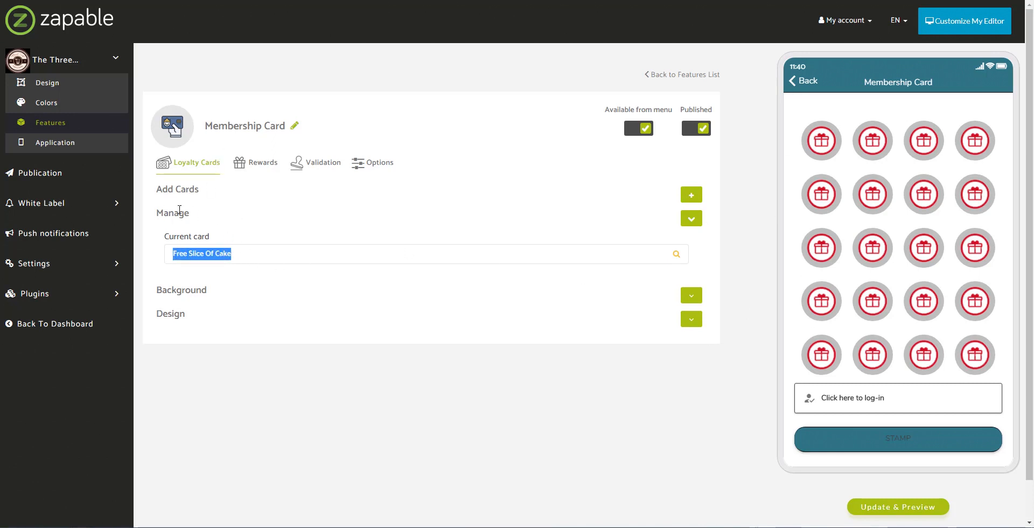
click(691, 197)
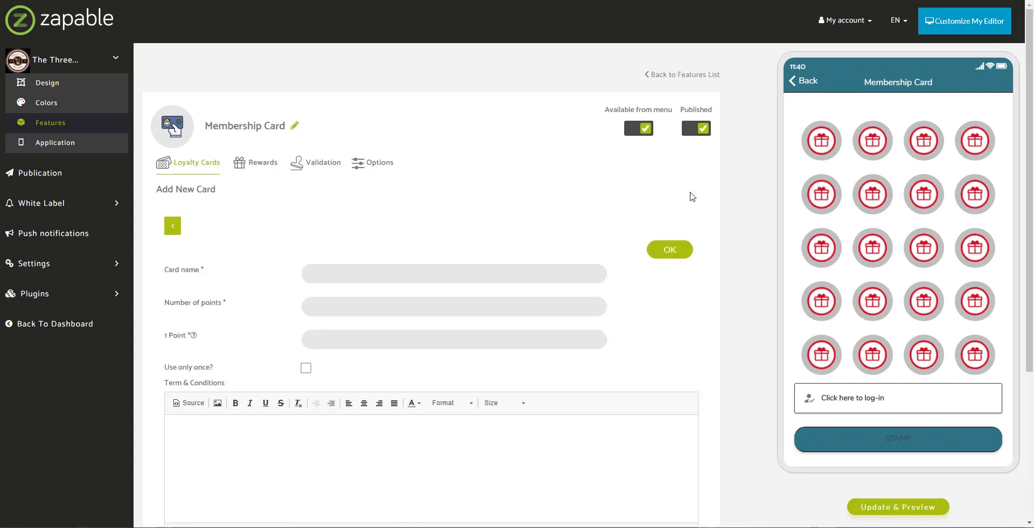
- Fill in card name Free Coffee & Cake Slice, 8 points, and 2.50 per point
click(412, 272)
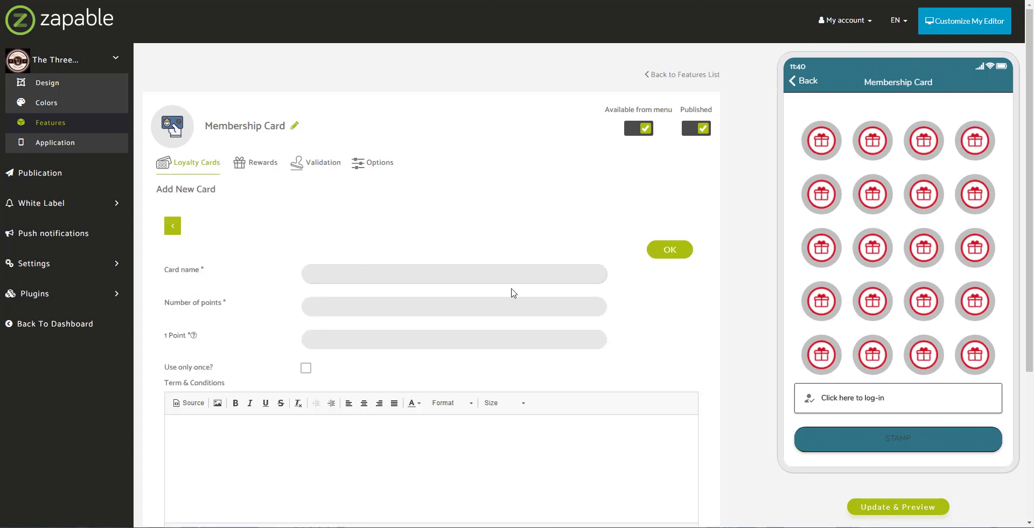
text(Free Coffee & Cake)
click(366, 304)
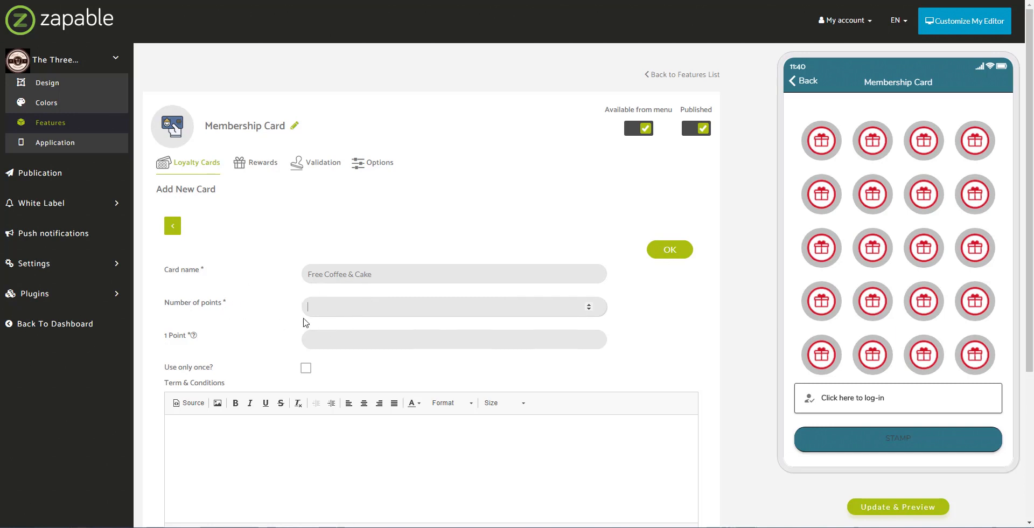
text(8)
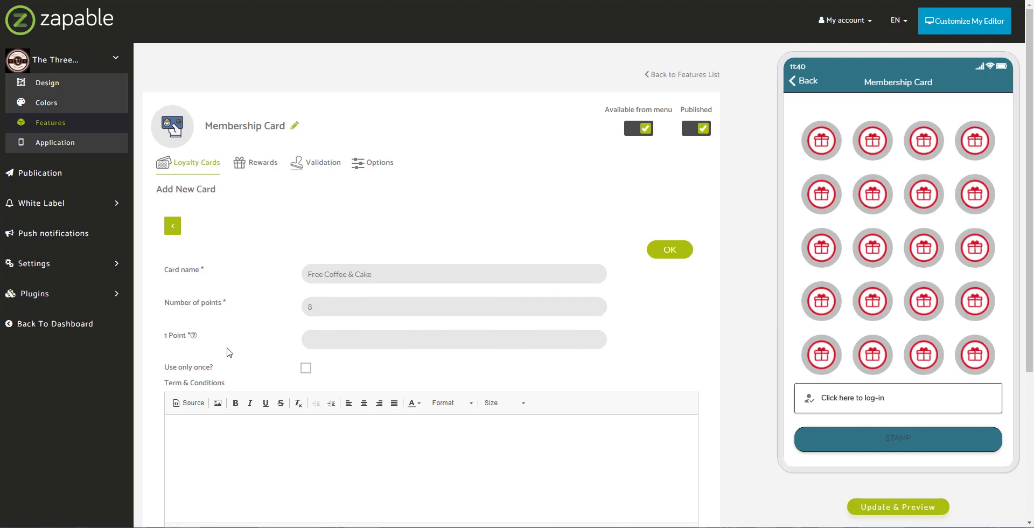
click(333, 343)
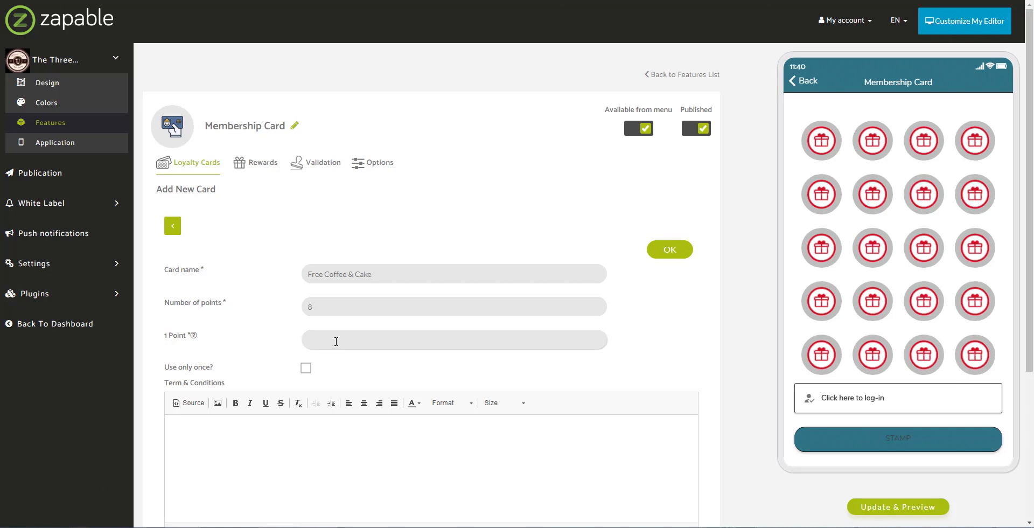
text(2.50)
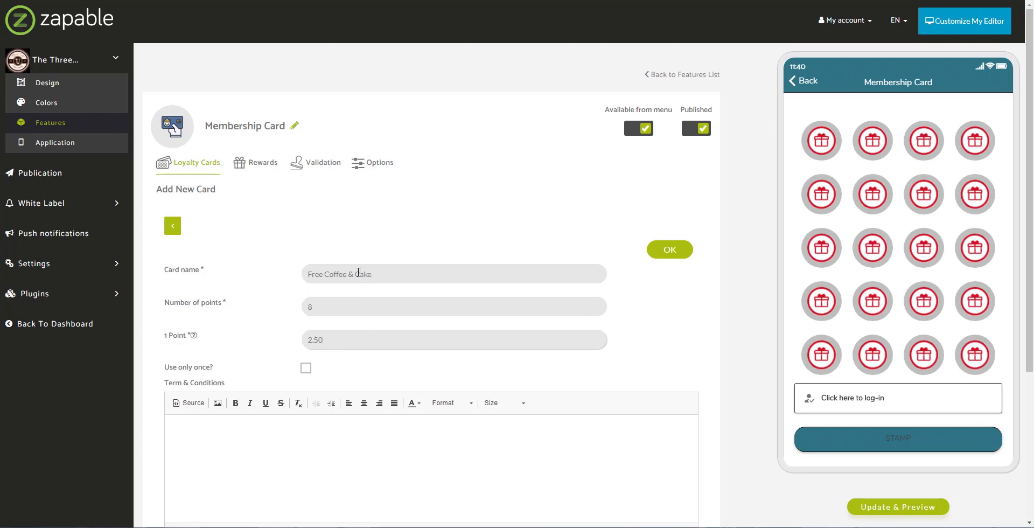
click(376, 274)
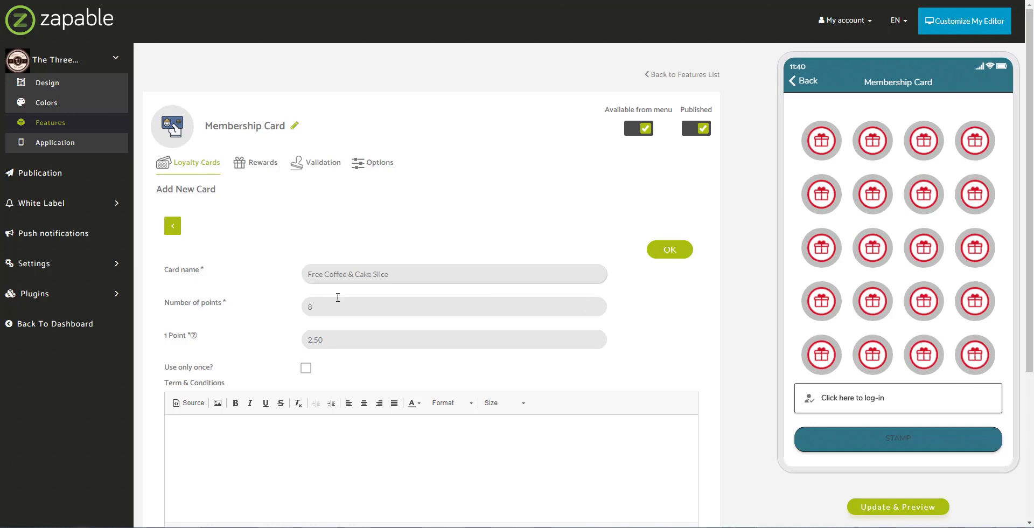
scroll(293, 288, down, 2)
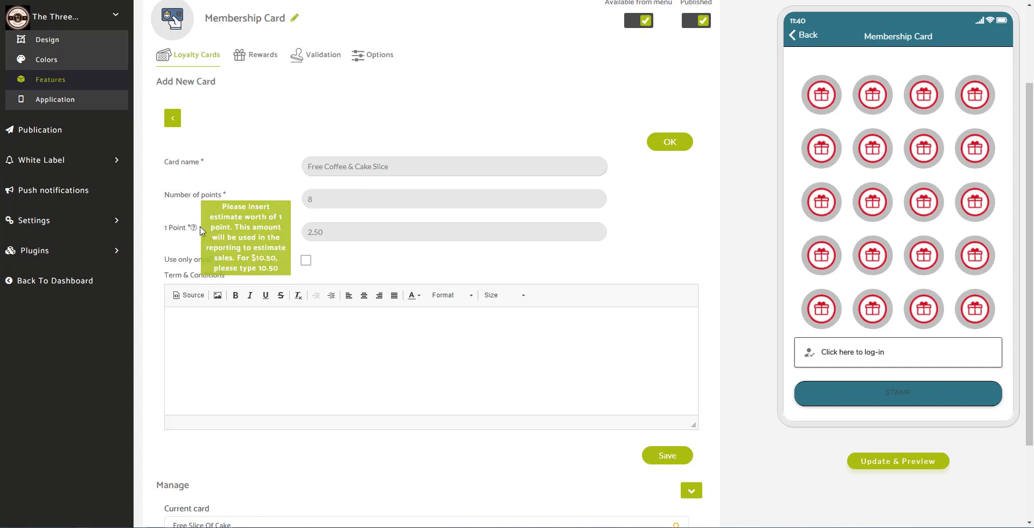
- Save the Free Coffee & Cake Slice card so it replaces Free Slice Of Cake as current
mouse_move(195, 230)
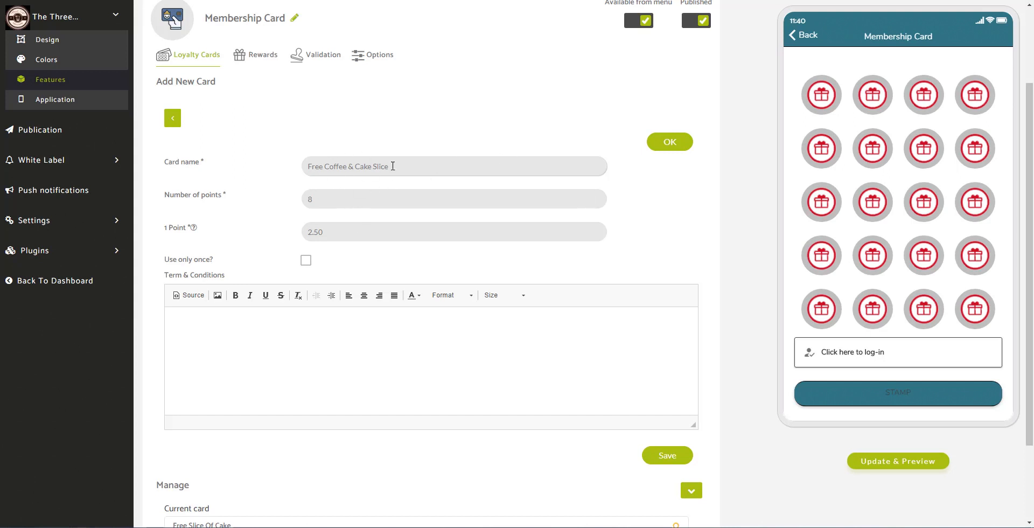
scroll(288, 212, down, 2)
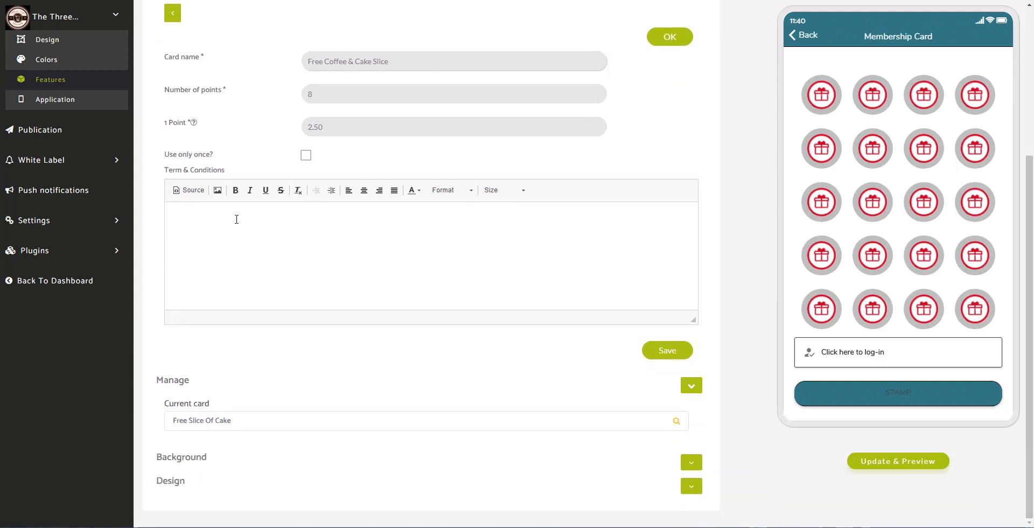
click(195, 226)
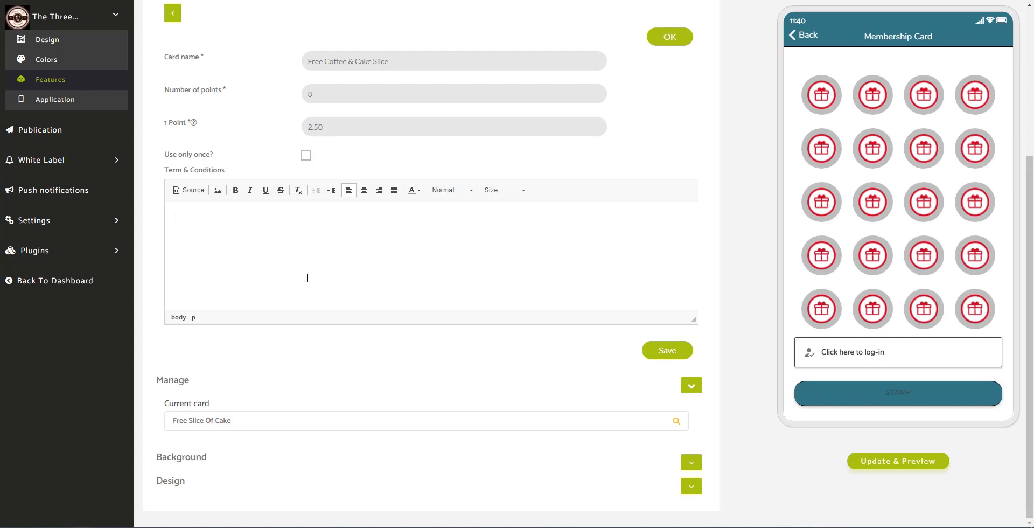
click(671, 350)
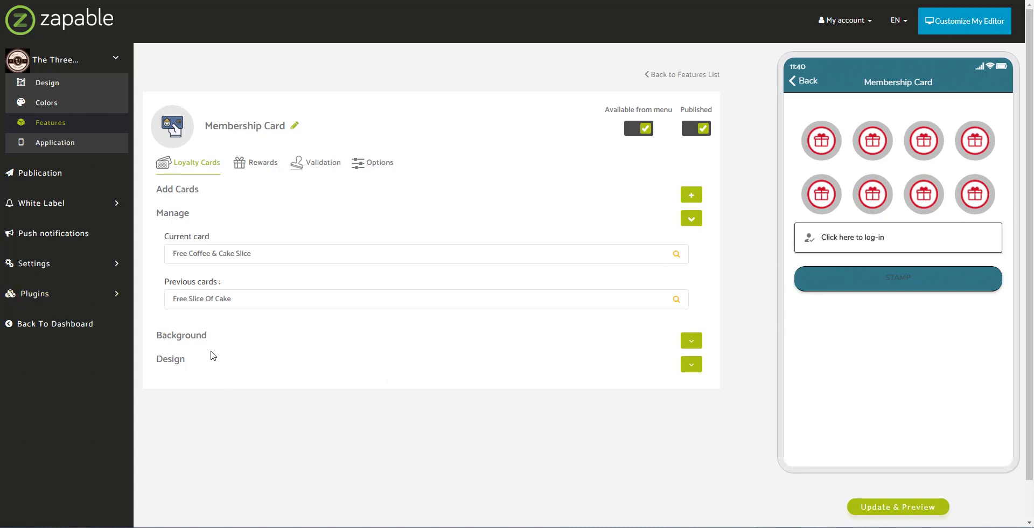
- Switch the card design to the numbered-squares layout and refresh the preview to show eight stamps
click(691, 365)
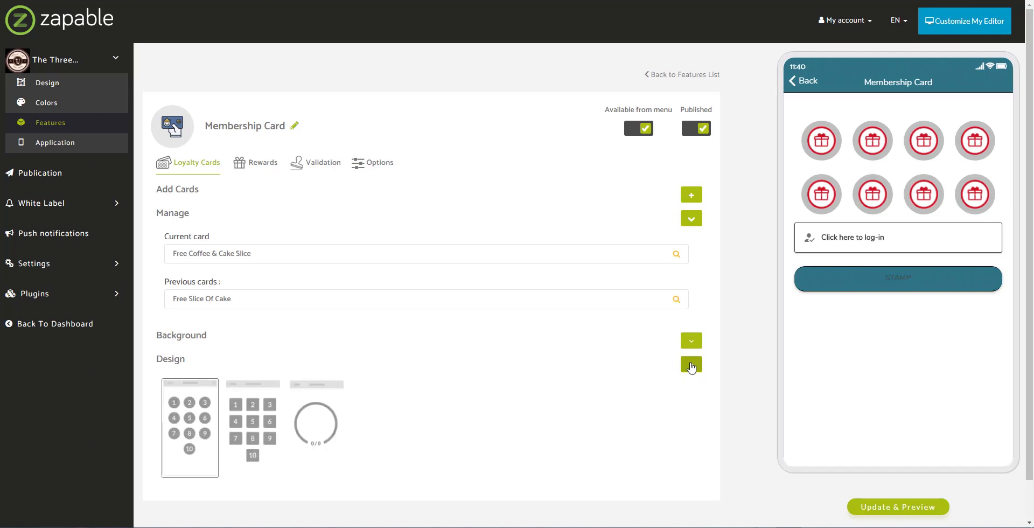
scroll(540, 362, down, 1)
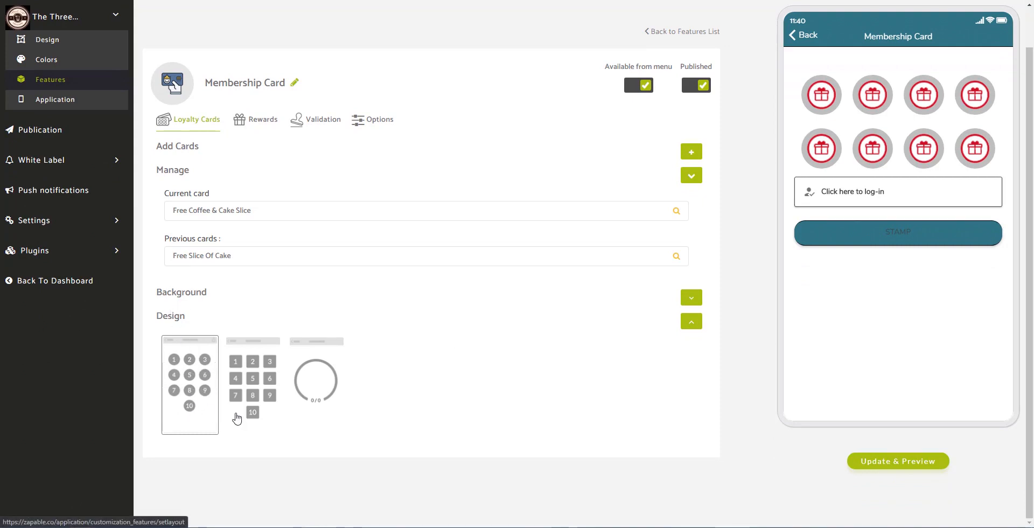
click(264, 385)
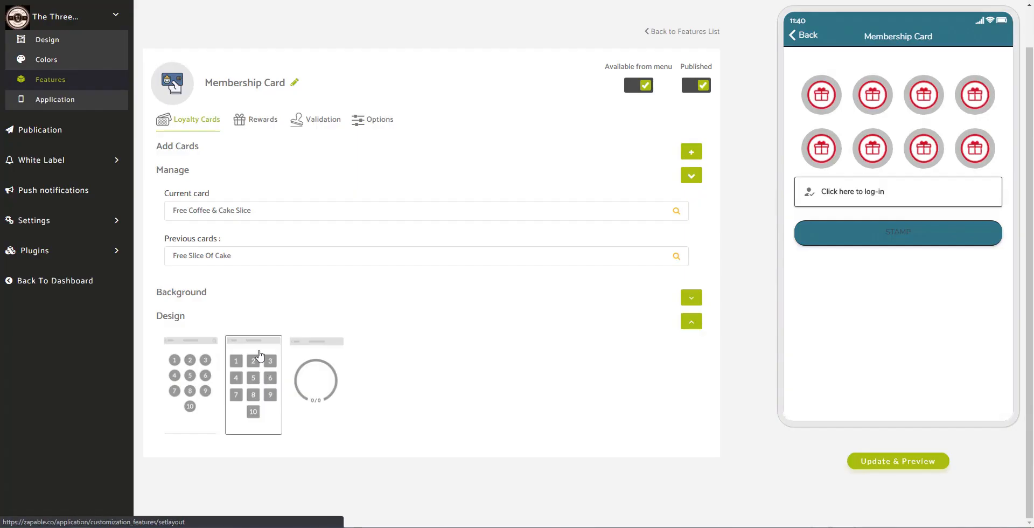
click(312, 397)
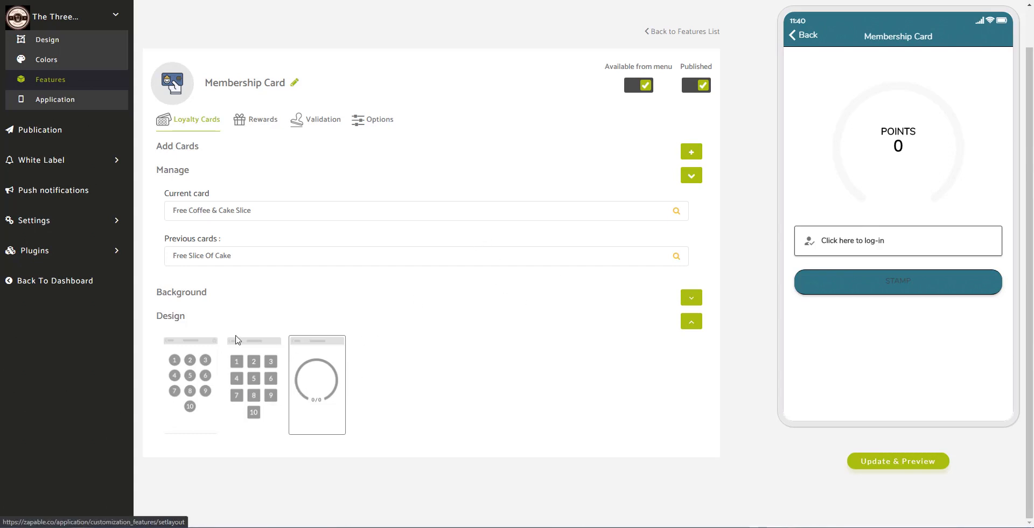
click(266, 378)
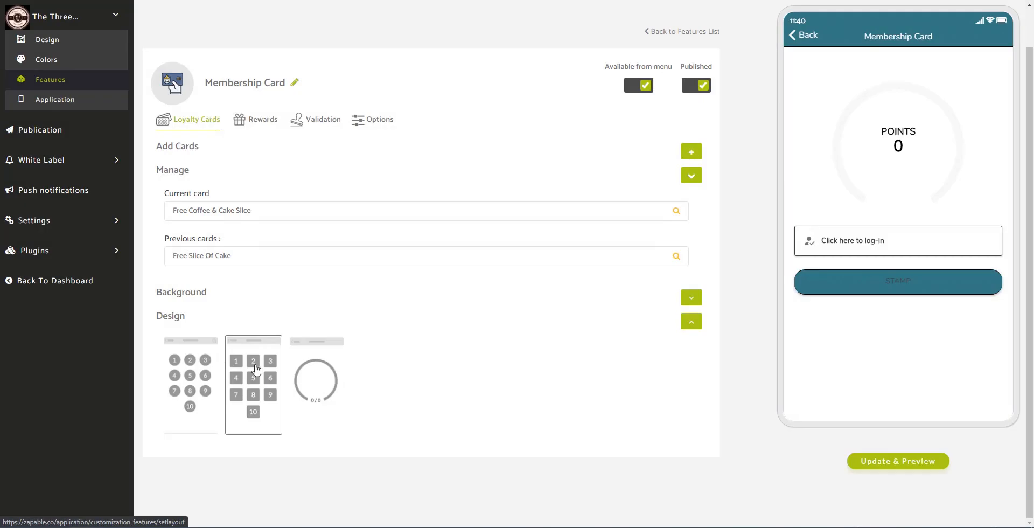
click(866, 465)
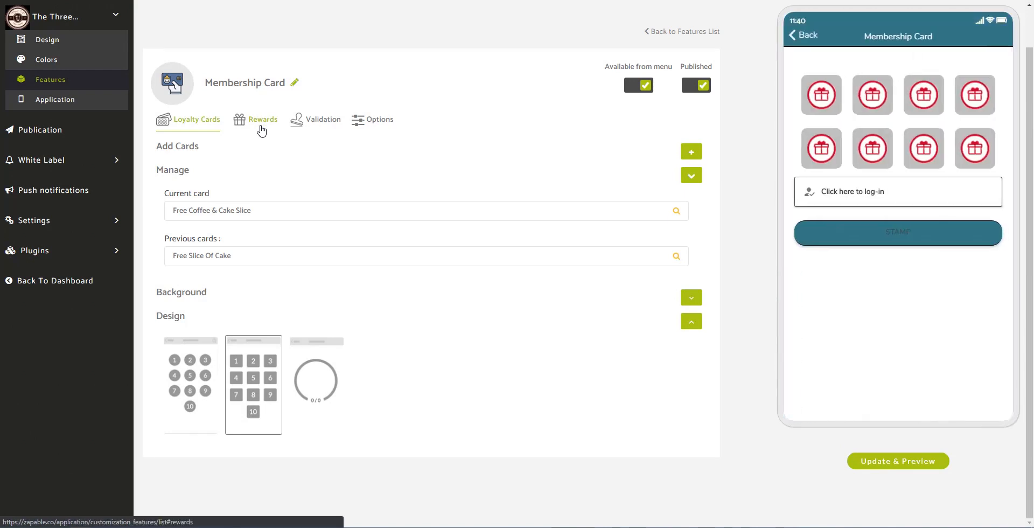
- Add a new reward named Free Coffee costing 10 points and expiring after 365 days
click(260, 128)
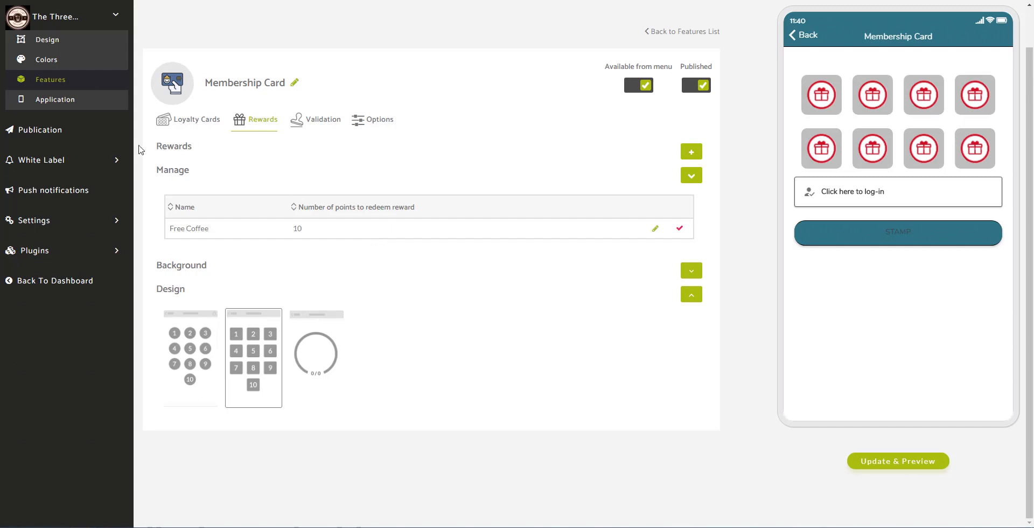
click(692, 152)
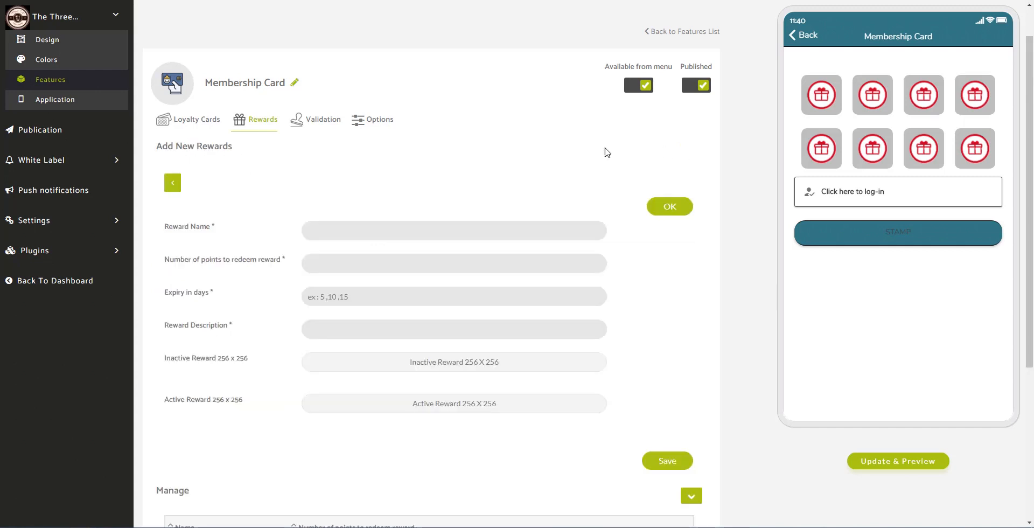
click(374, 231)
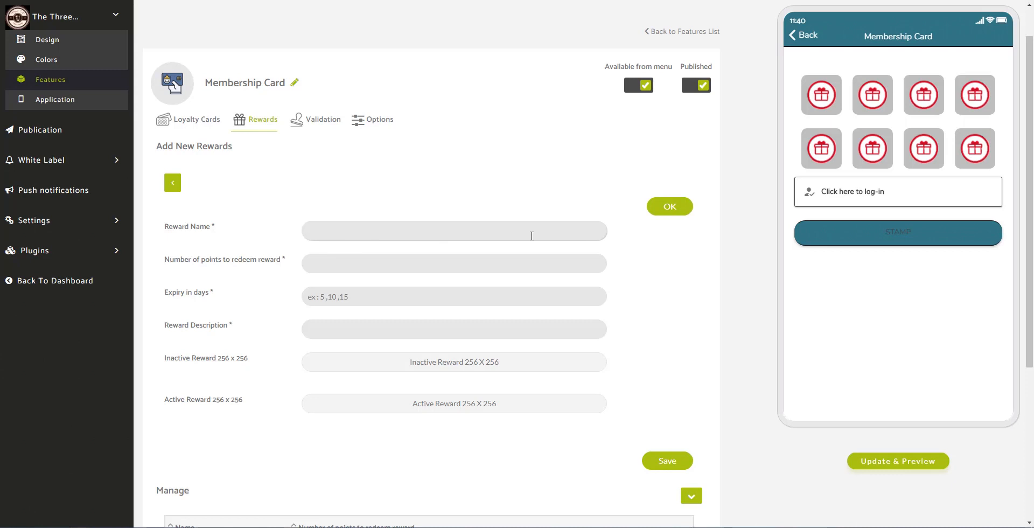
text(Free Coffee)
click(372, 264)
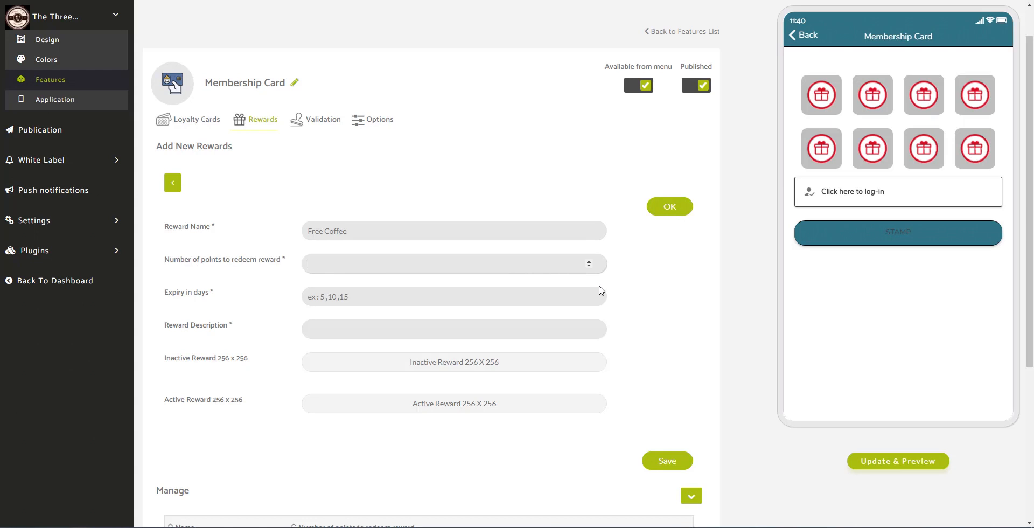
text(10)
click(422, 298)
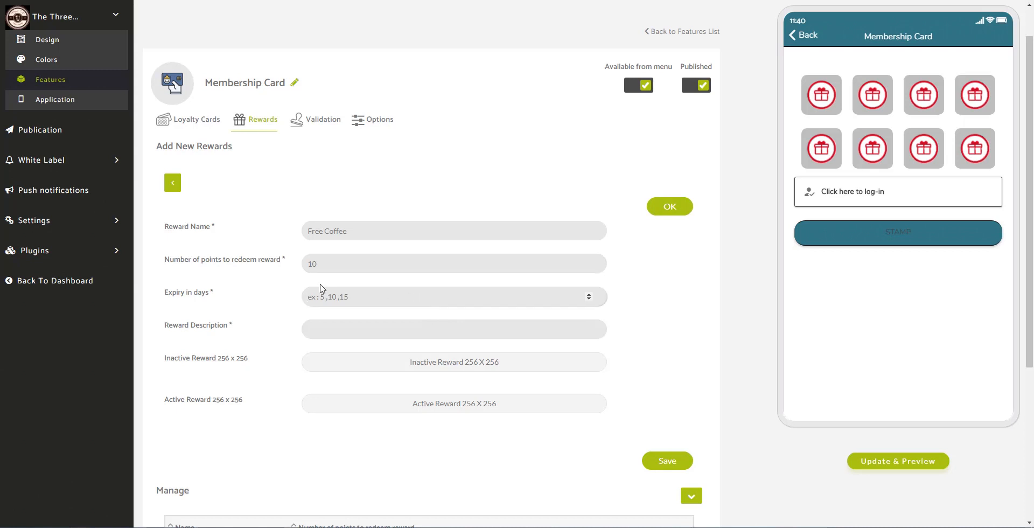
text(365)
click(402, 328)
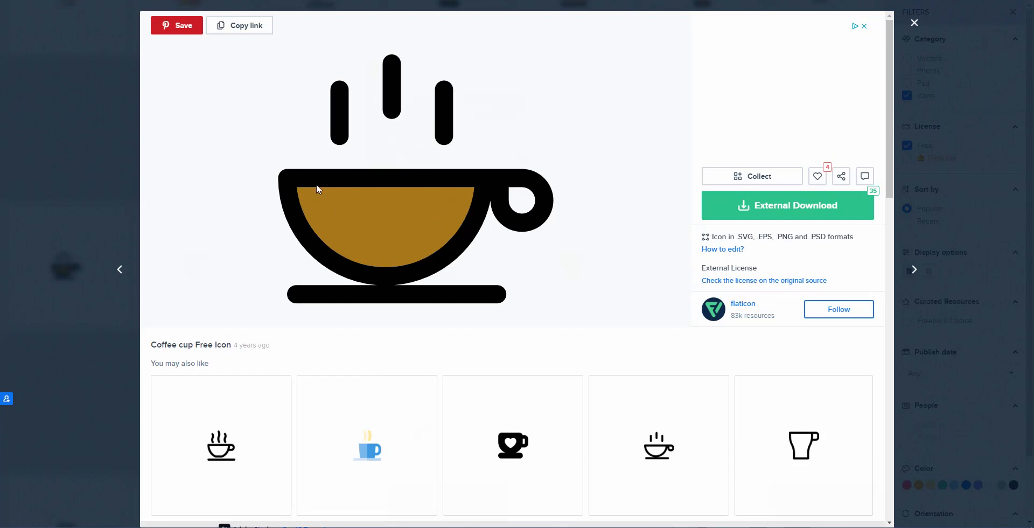
- Download the coffee cup icon from Flaticon as a 256px PNG with attribution
click(767, 211)
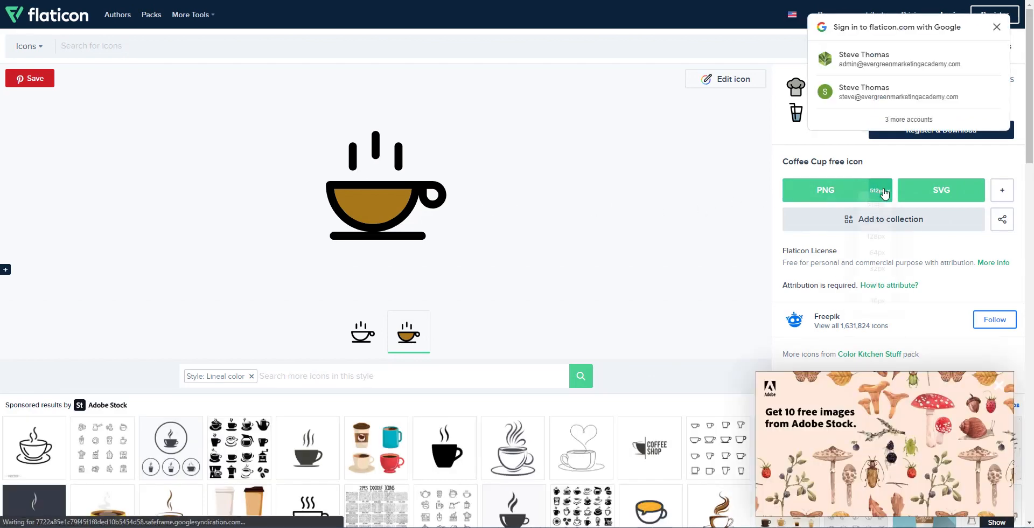
click(884, 192)
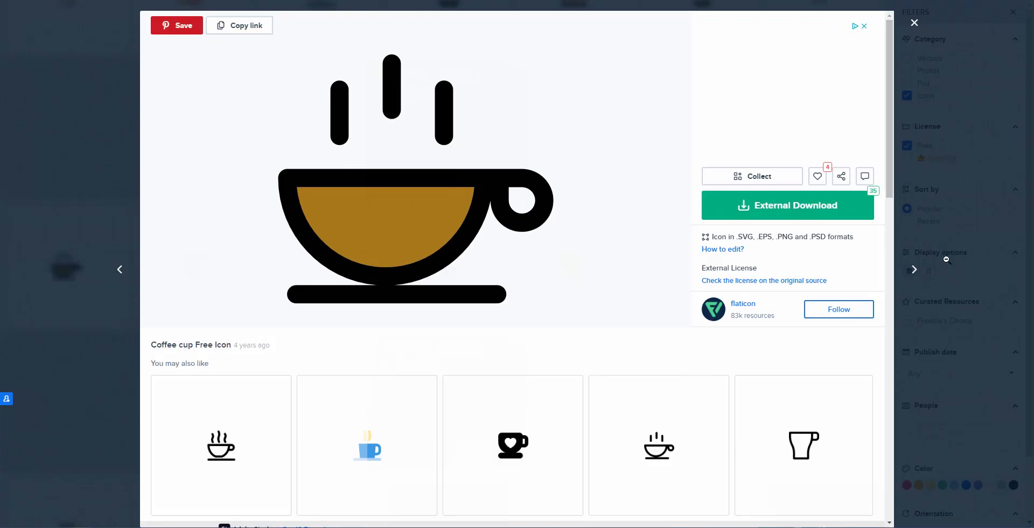
click(761, 211)
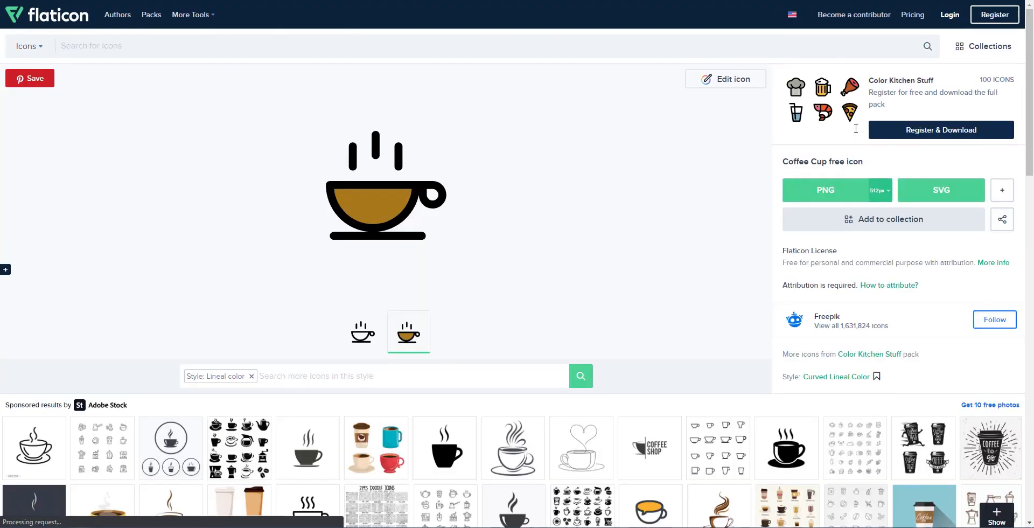
click(881, 190)
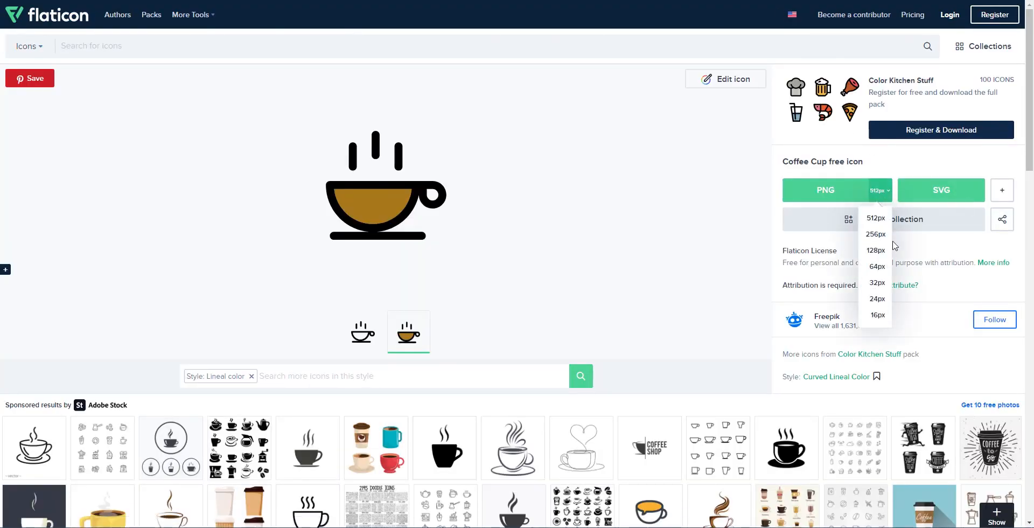
click(875, 233)
click(995, 30)
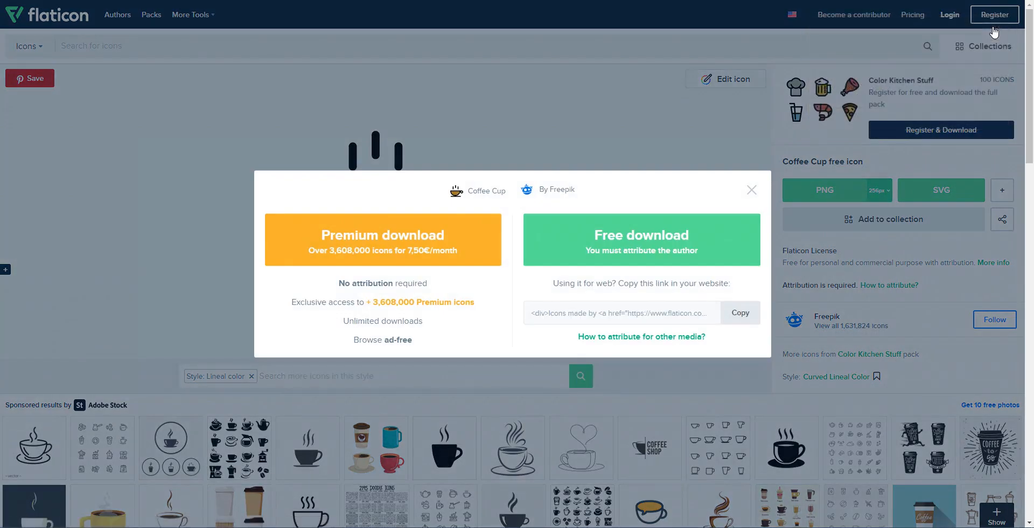
click(613, 249)
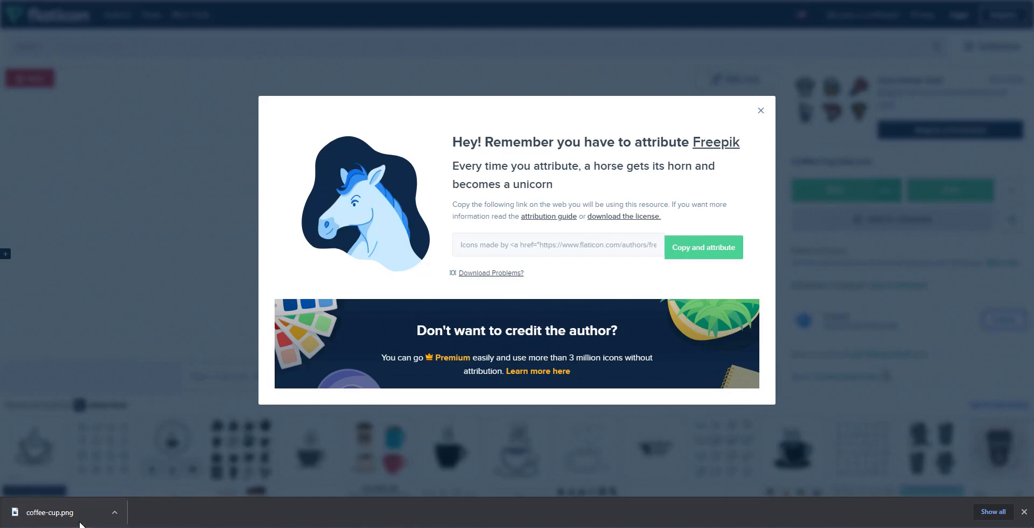
click(760, 111)
scroll(644, 142, down, 1)
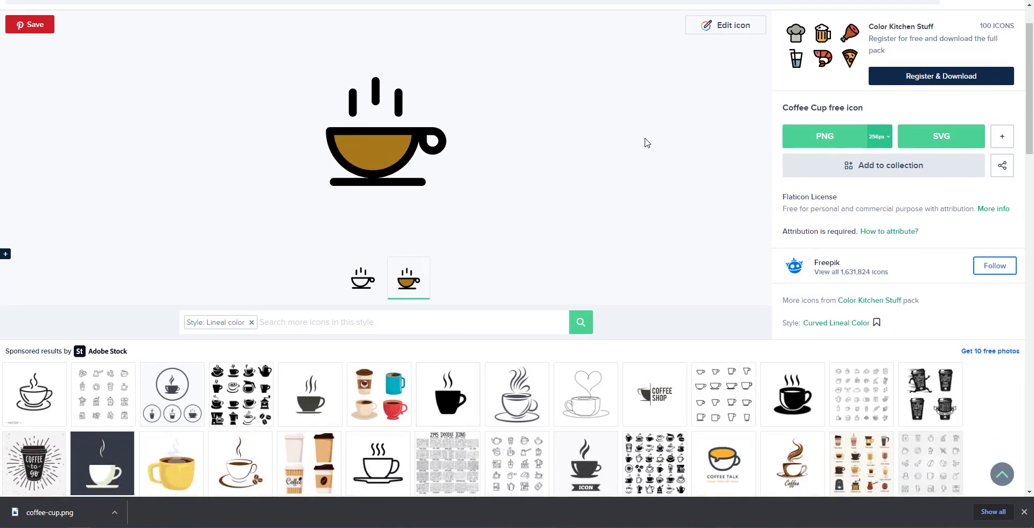
key(ctrl+w)
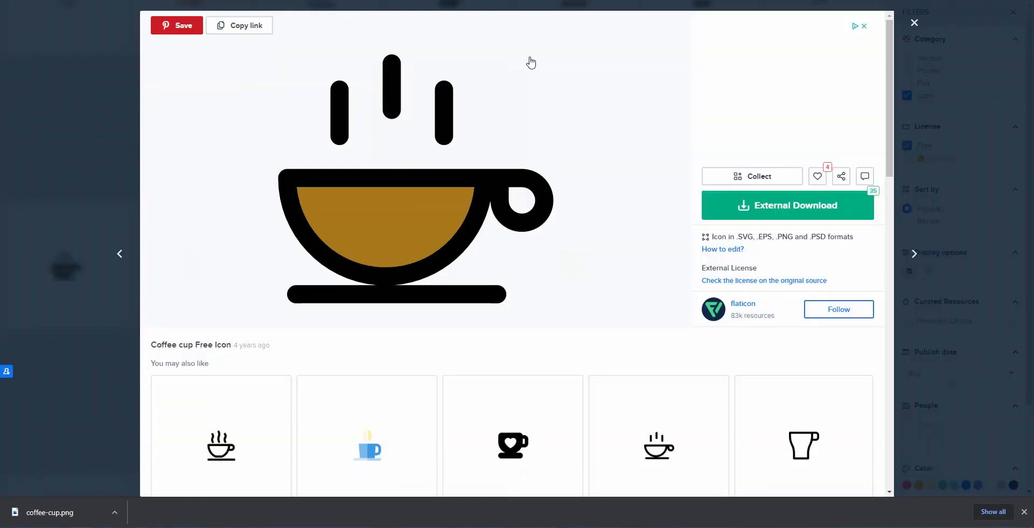
- Download a second, lineal coffee cup icon as a 256px PNG and move it into the project folder
click(663, 450)
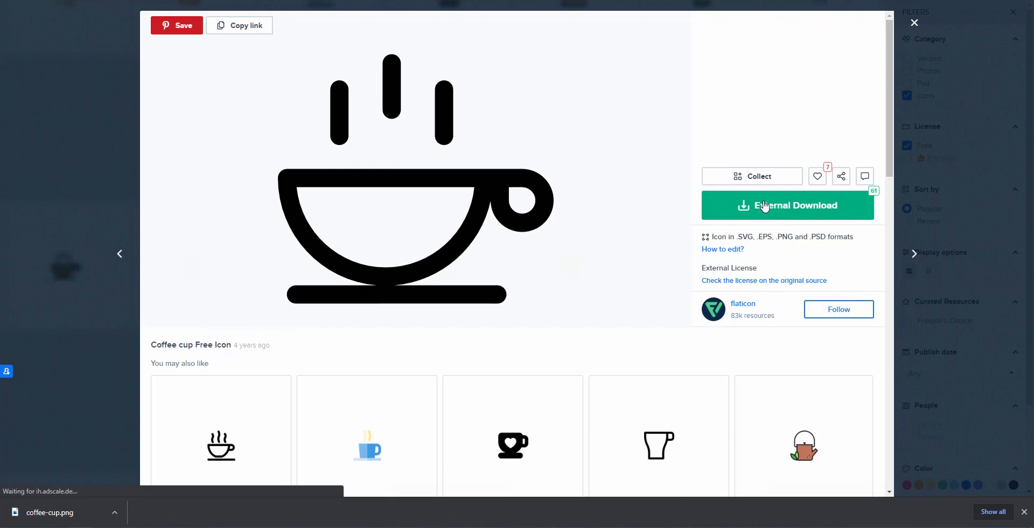
click(765, 205)
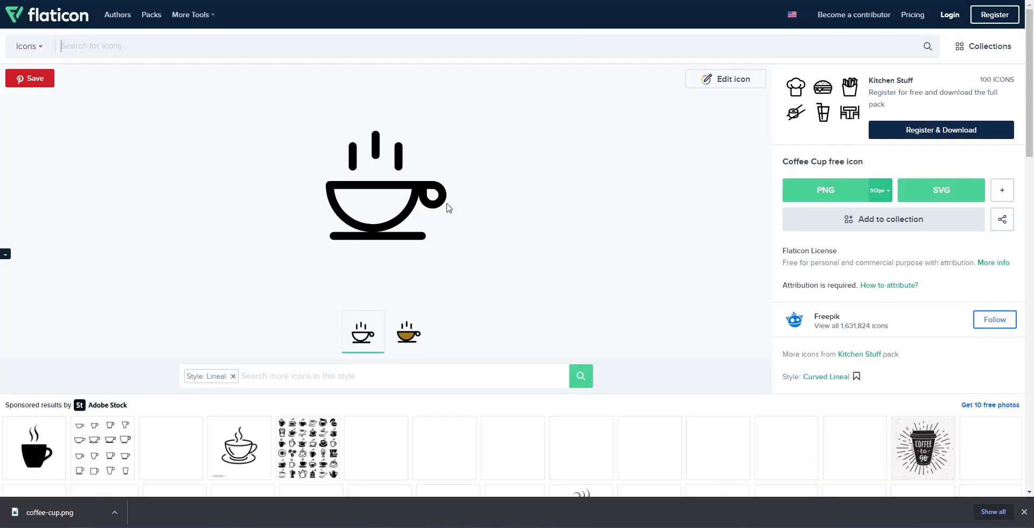
click(880, 192)
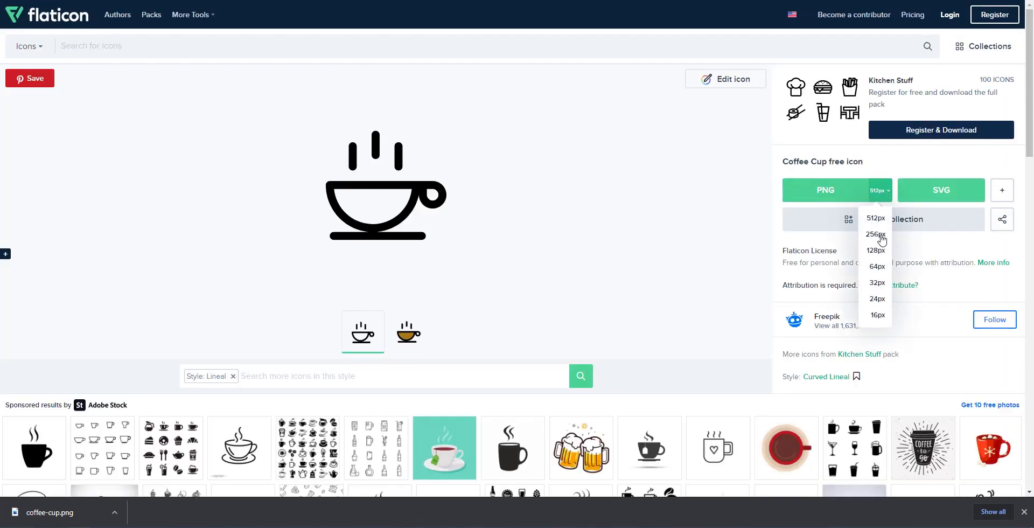
click(878, 234)
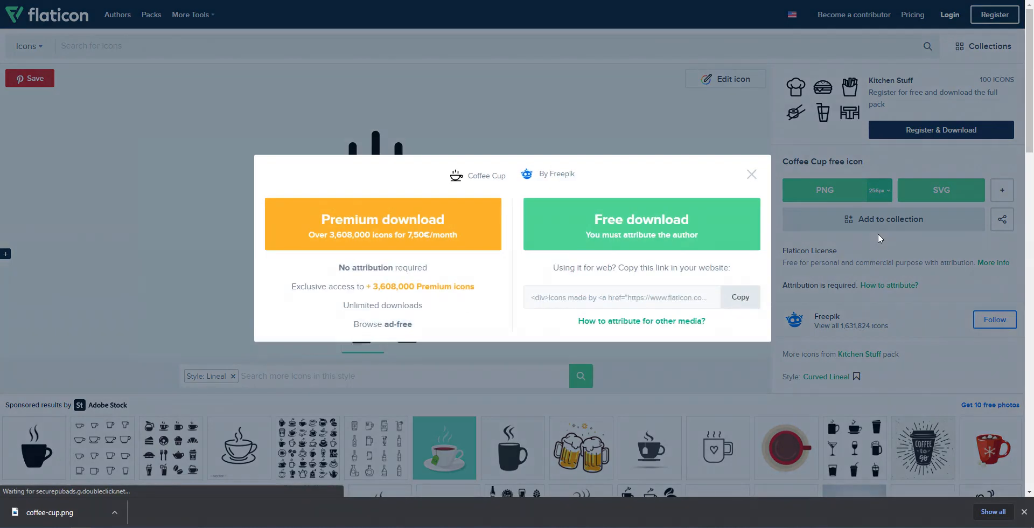
click(688, 230)
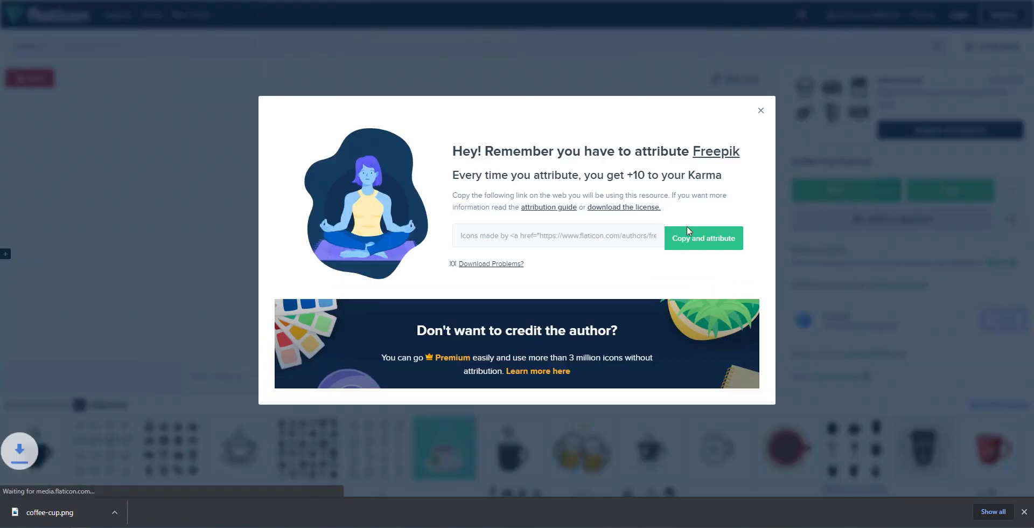
click(760, 110)
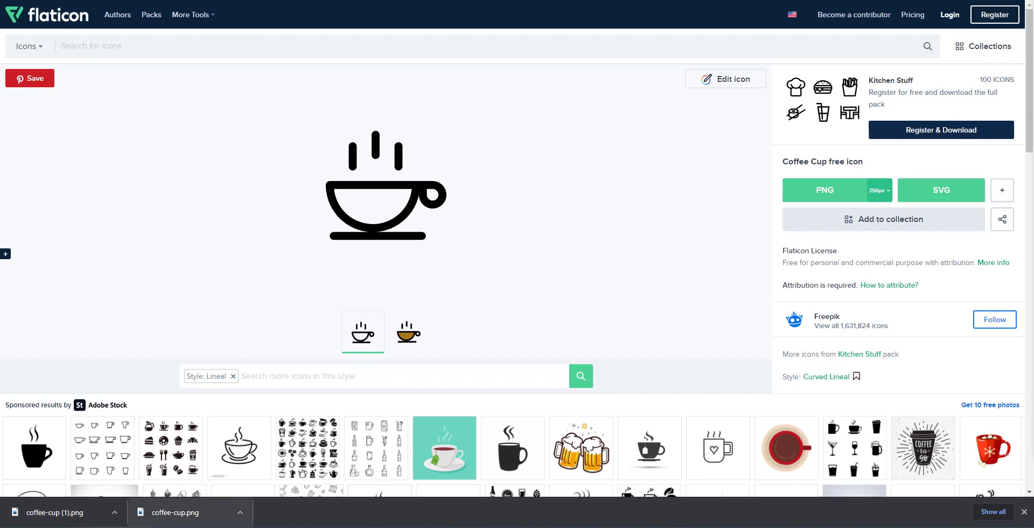
drag(32, 512, 1033, 356)
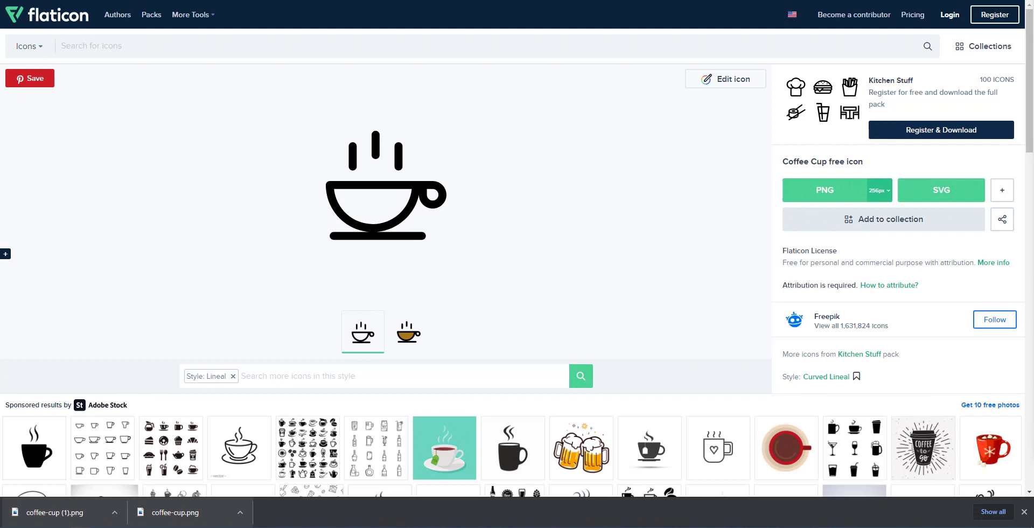
click(1023, 512)
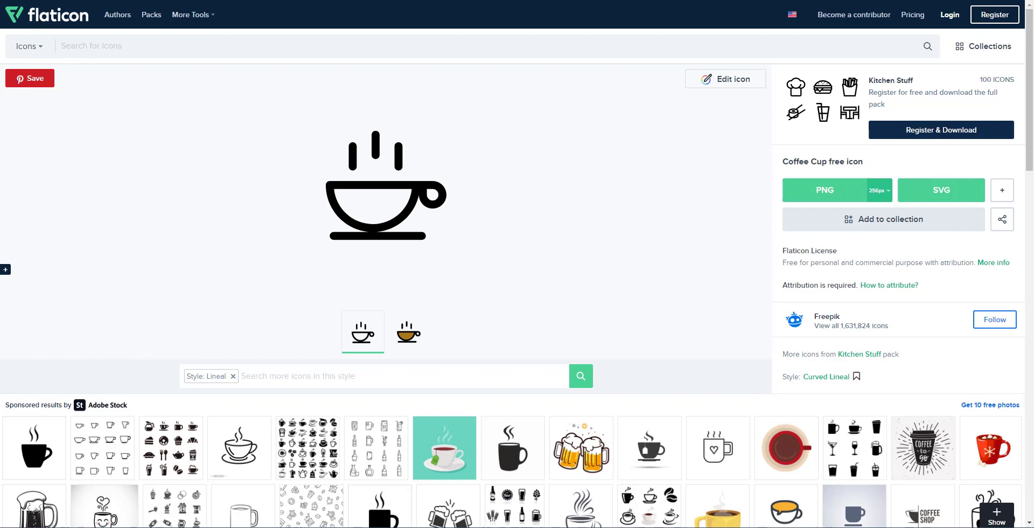
- Open the food folder inside 3 Cliffs in File Explorer, then move the window off screen
drag(1033, 38, 600, 2)
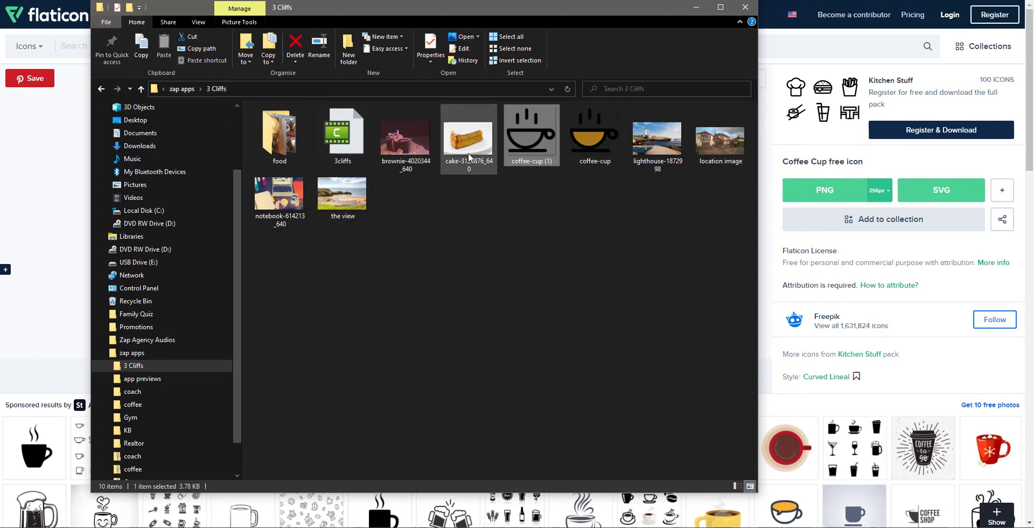
click(282, 136)
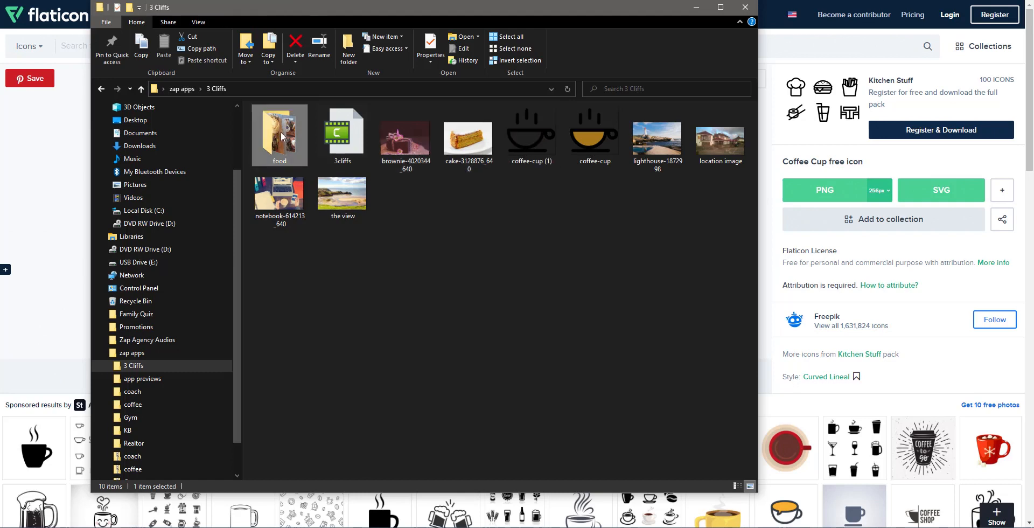
double_click(282, 135)
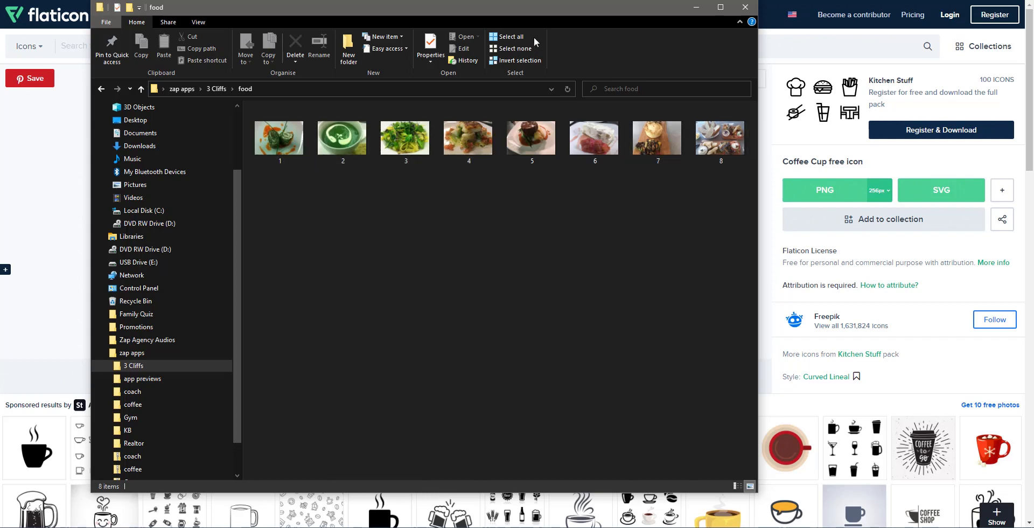
drag(513, 11, 1033, 12)
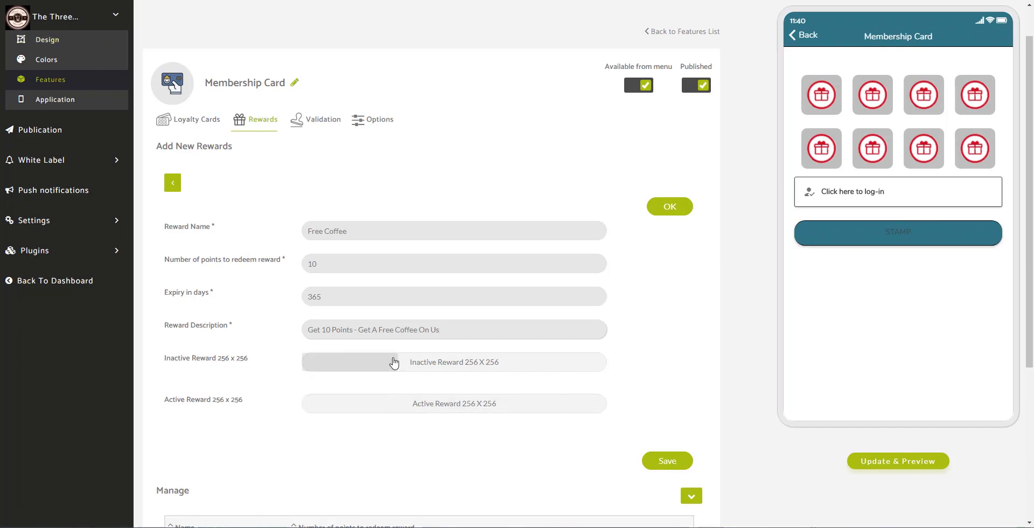
- Upload the black coffee-cup (1) image as the Free Coffee inactive reward image
click(431, 368)
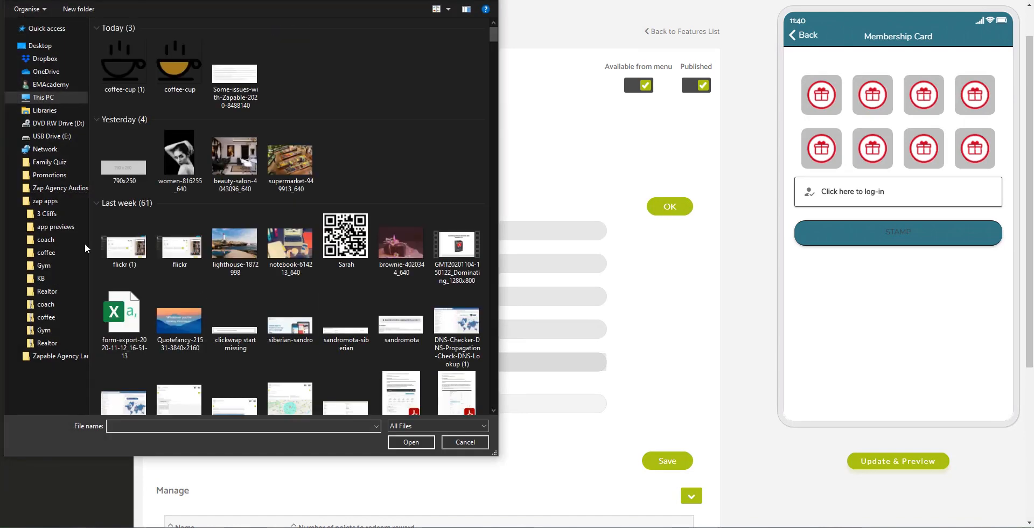
click(46, 213)
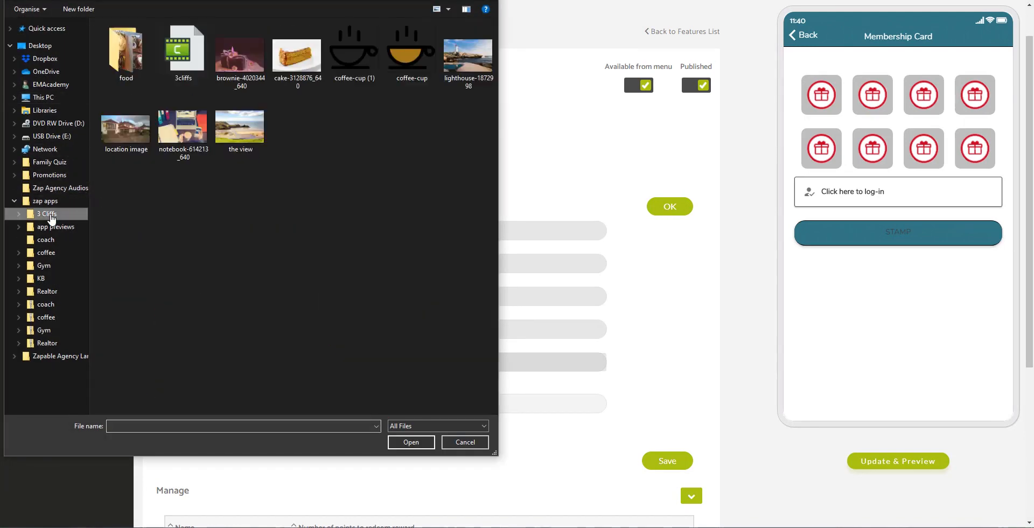
click(351, 75)
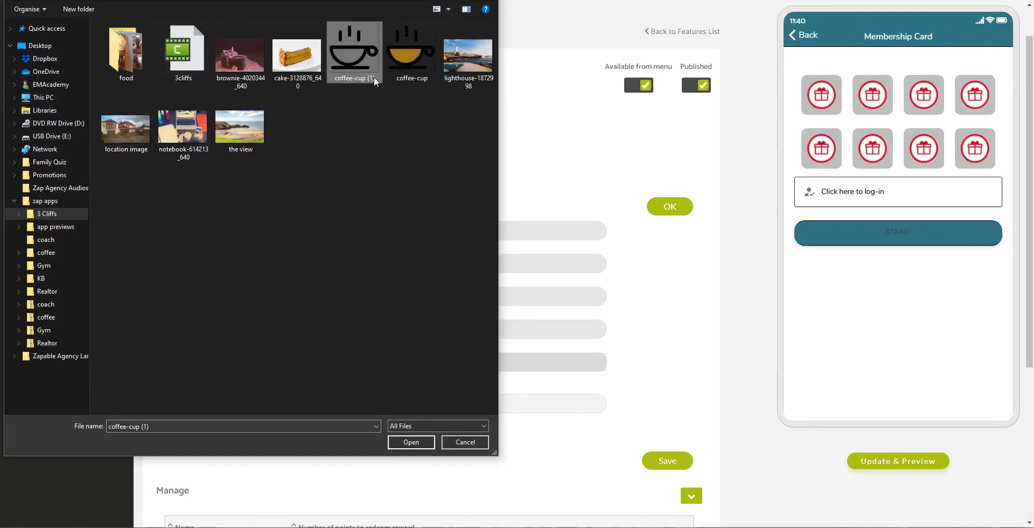
click(406, 443)
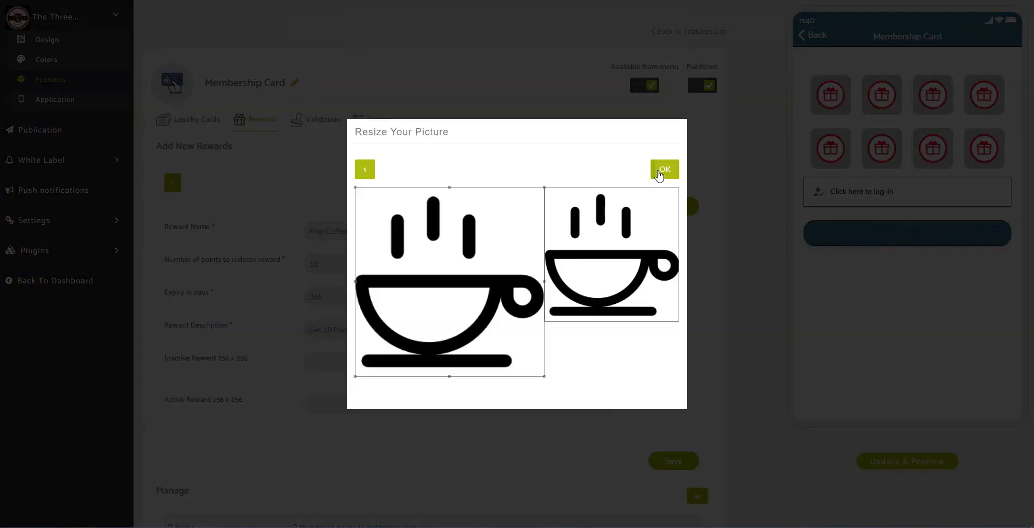
click(666, 173)
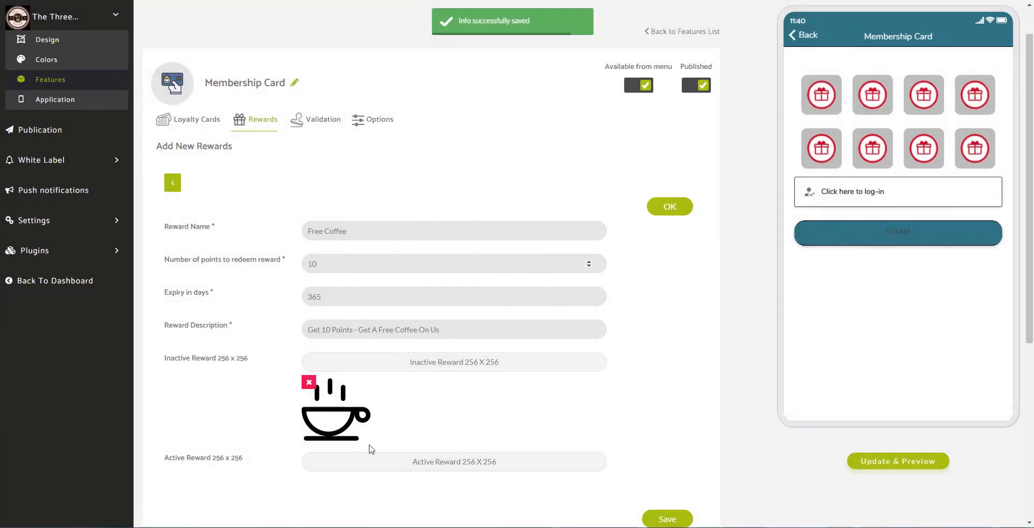
- Upload the coloured coffee-cup image as the active reward image and save the reward
click(446, 463)
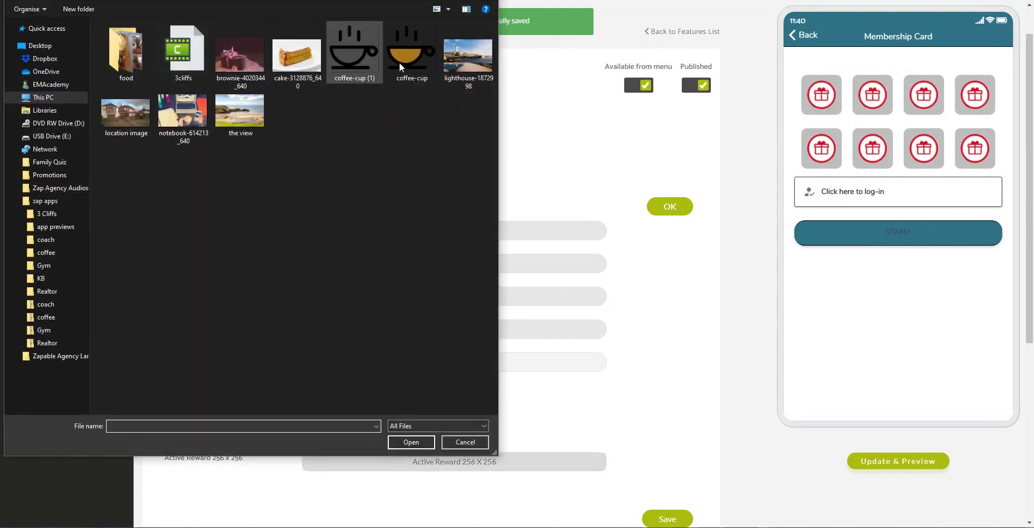
click(412, 60)
click(417, 442)
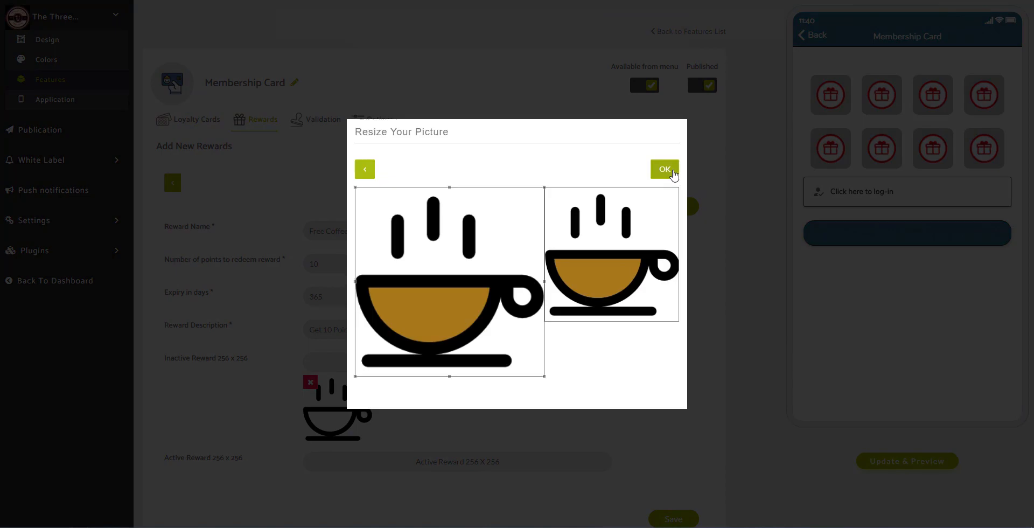
click(665, 169)
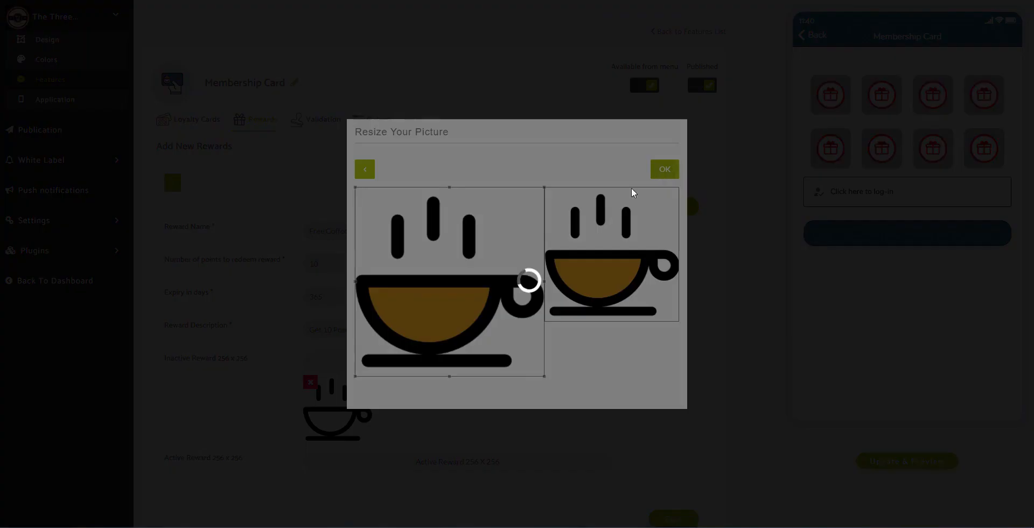
scroll(602, 259, down, 2)
scroll(602, 258, down, 3)
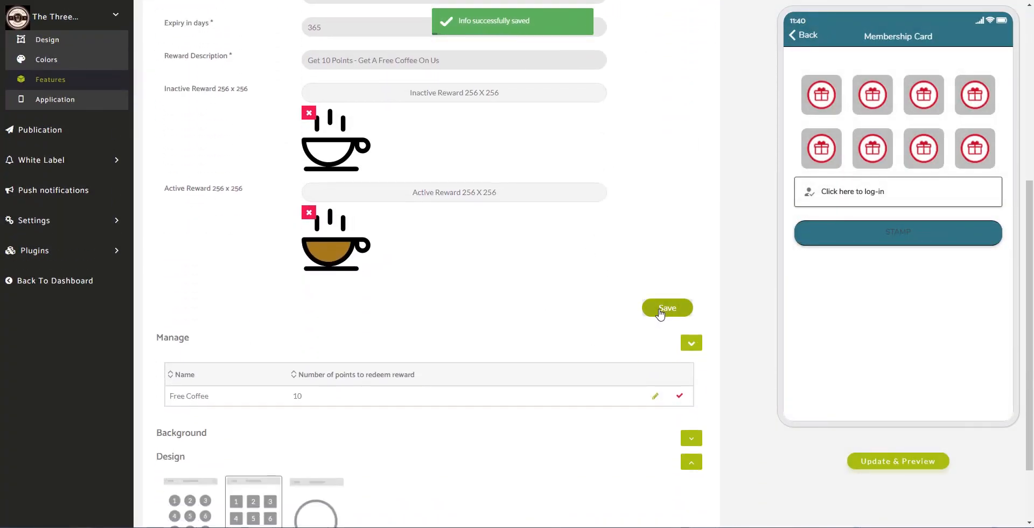
click(660, 313)
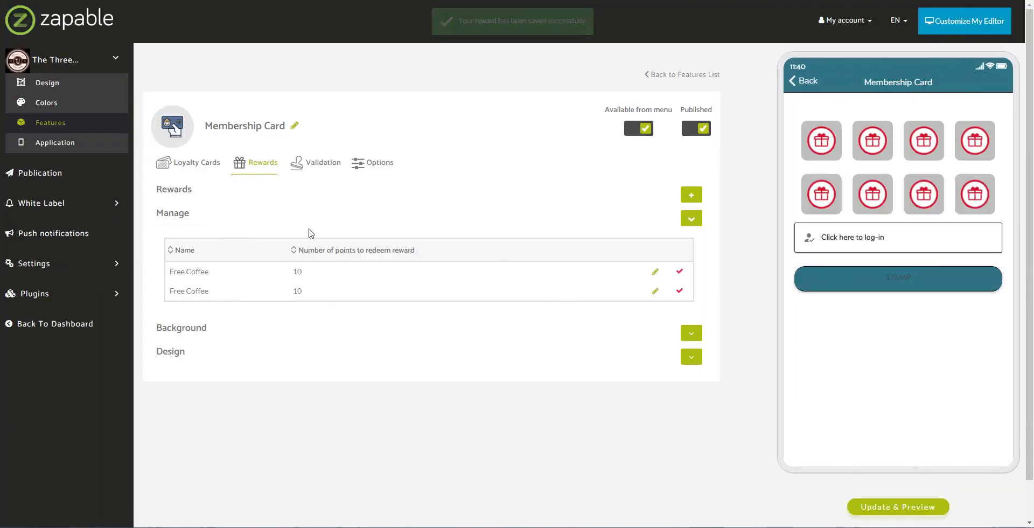
- Refresh the phone preview, test a stamp, dismiss the sign-in screen, and go to Validation
click(897, 508)
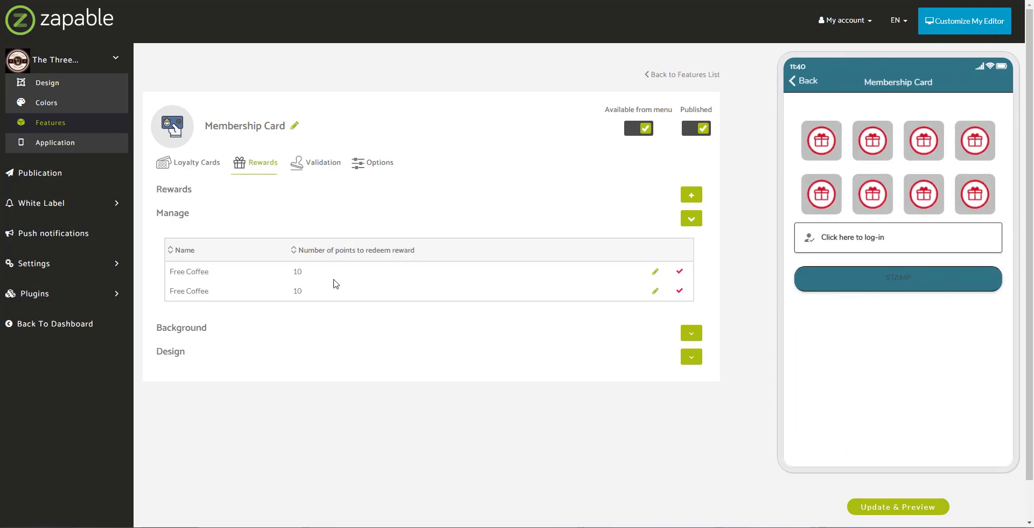
click(822, 194)
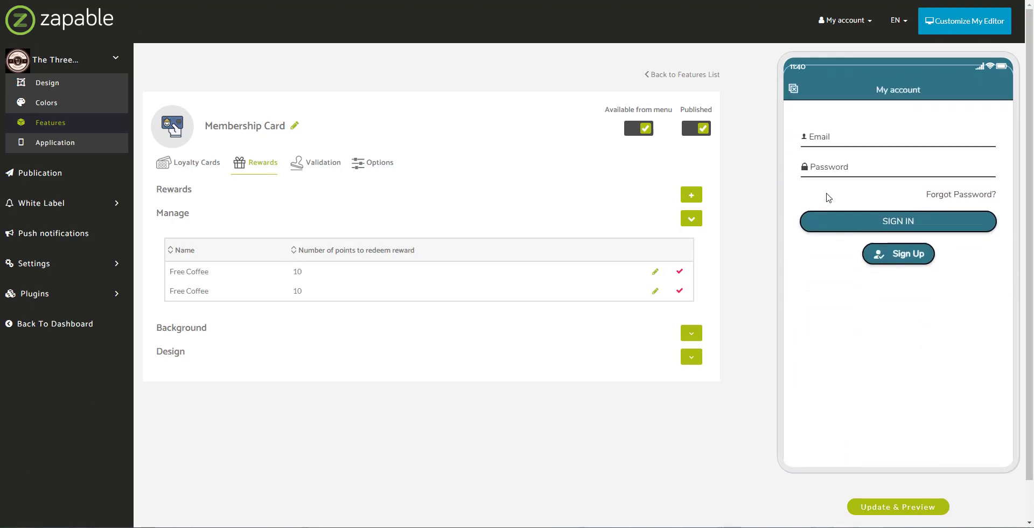
click(793, 89)
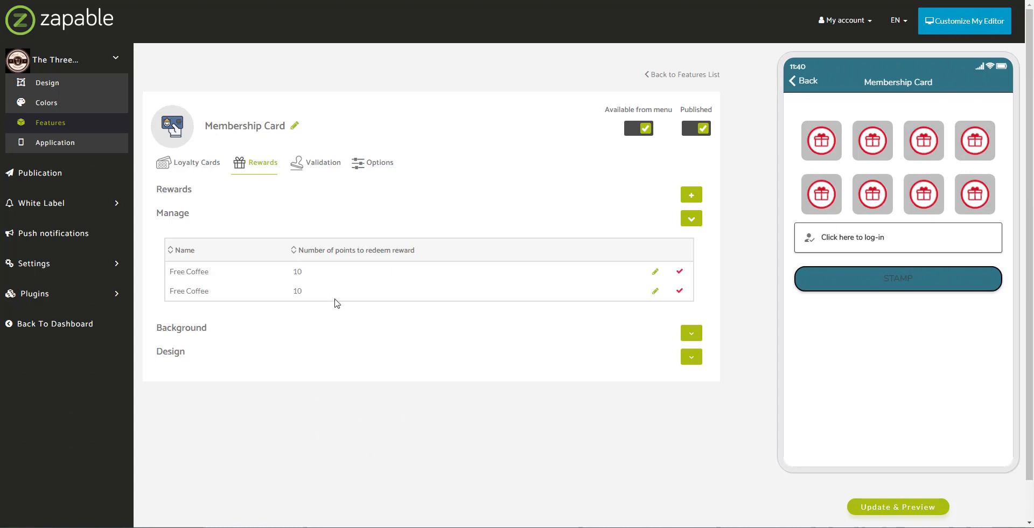
click(318, 163)
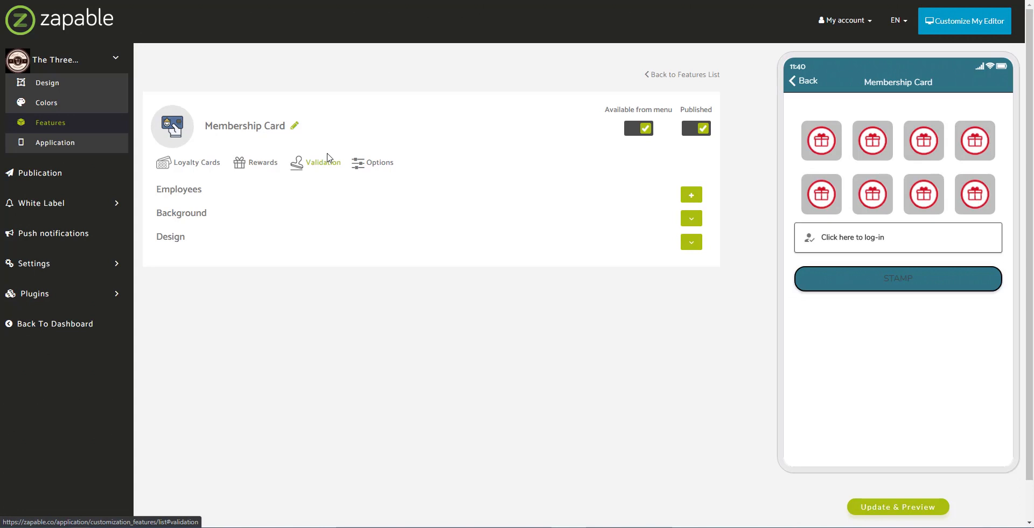
- Expand the validation sections, add a second employee's name and pincode, and test STAMP in the preview
click(692, 242)
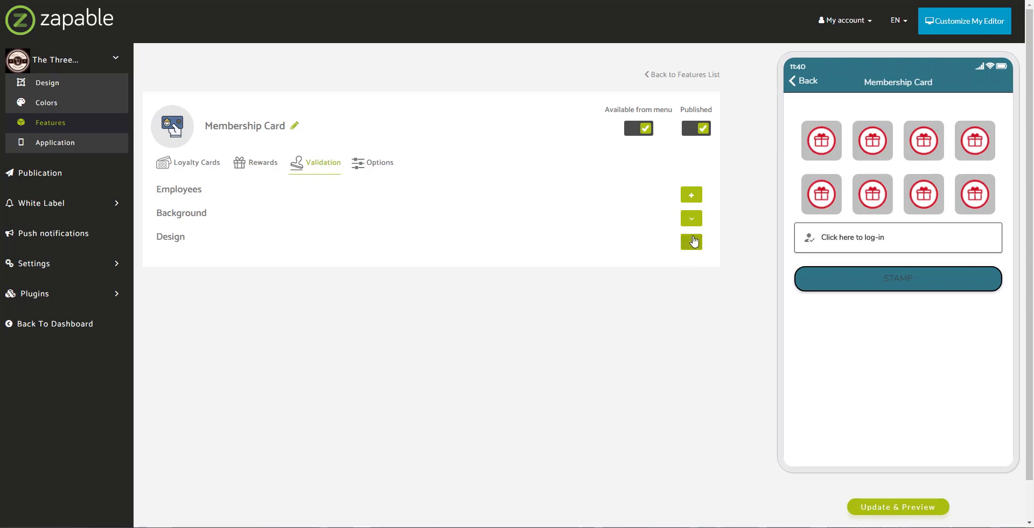
click(691, 219)
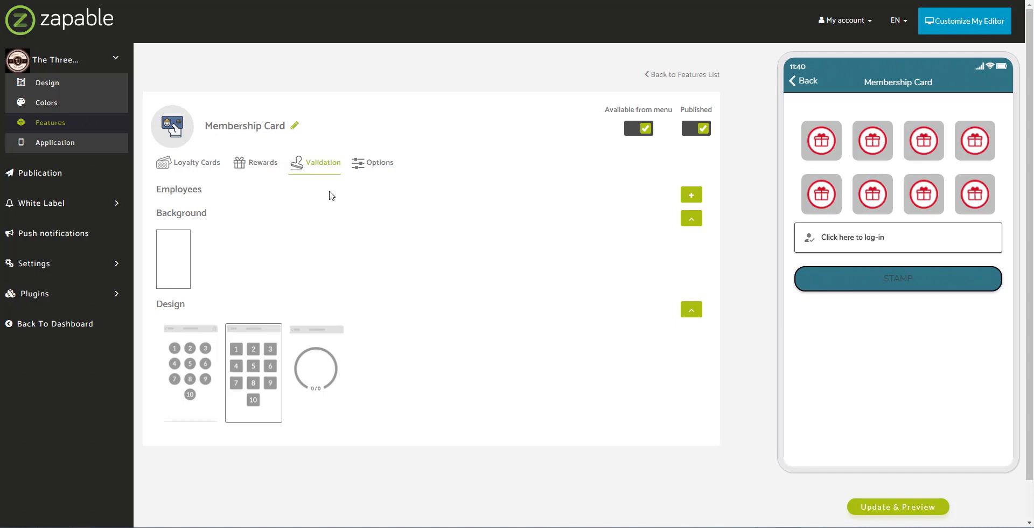
click(692, 196)
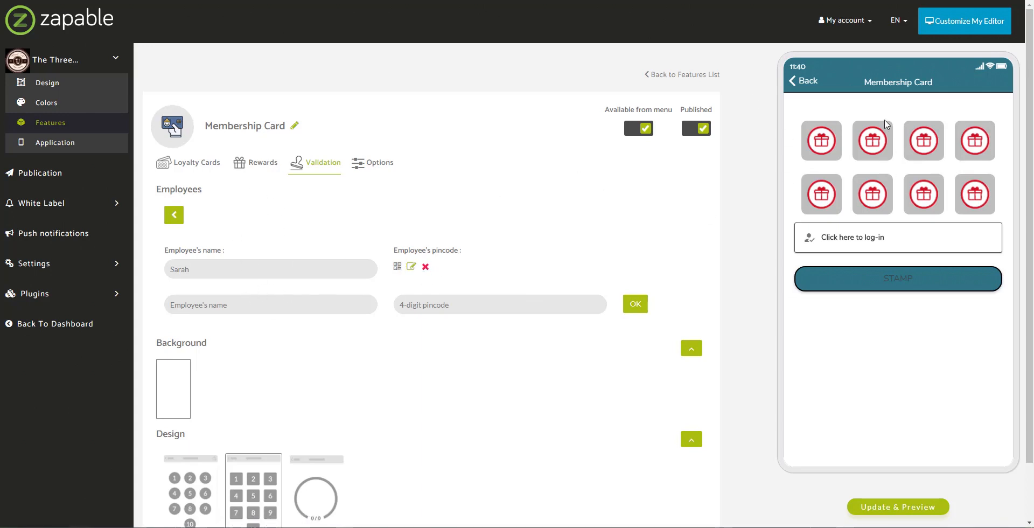
click(217, 304)
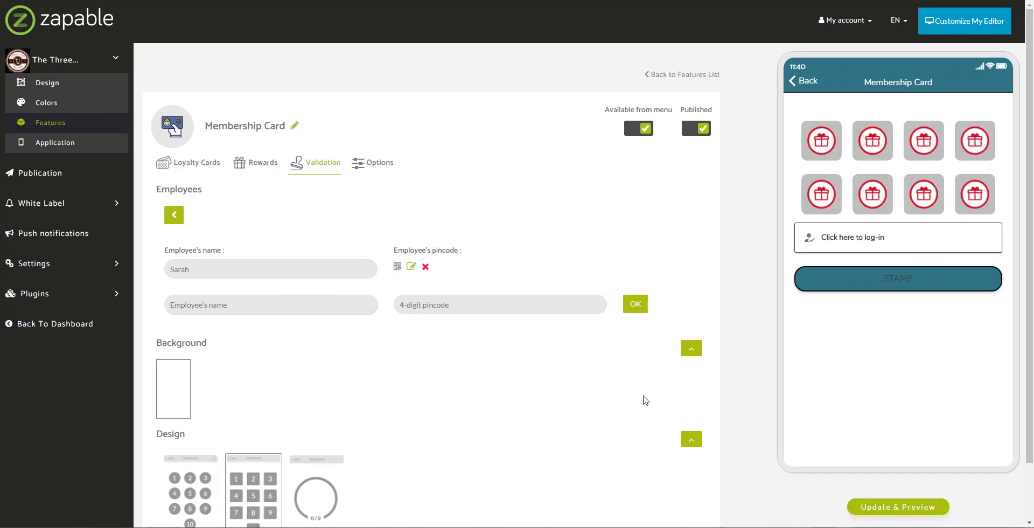
text(John)
click(484, 302)
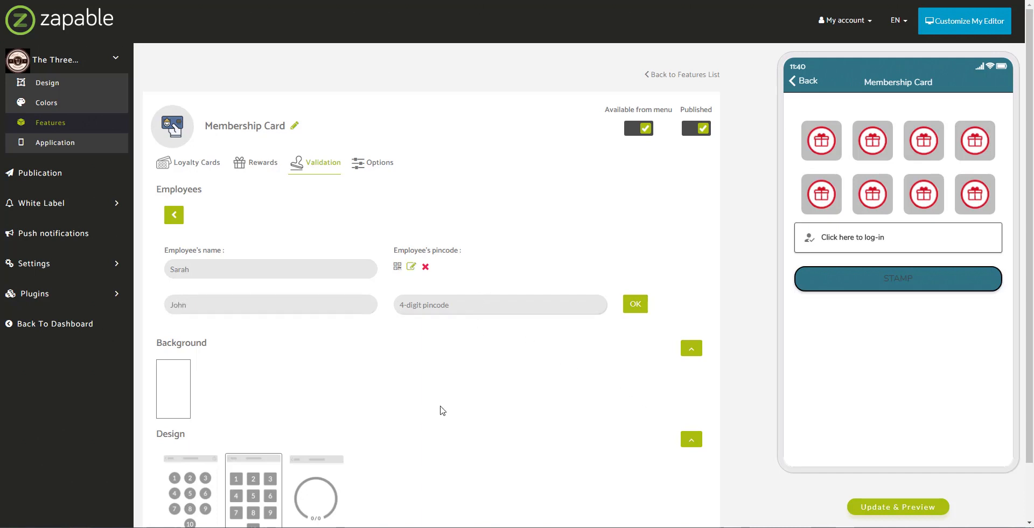
text(12)
click(636, 304)
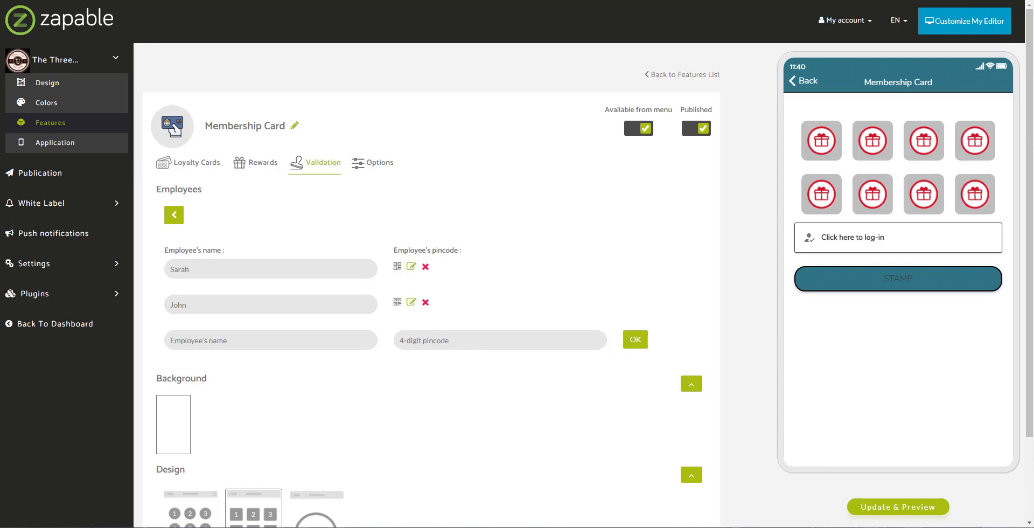
click(905, 287)
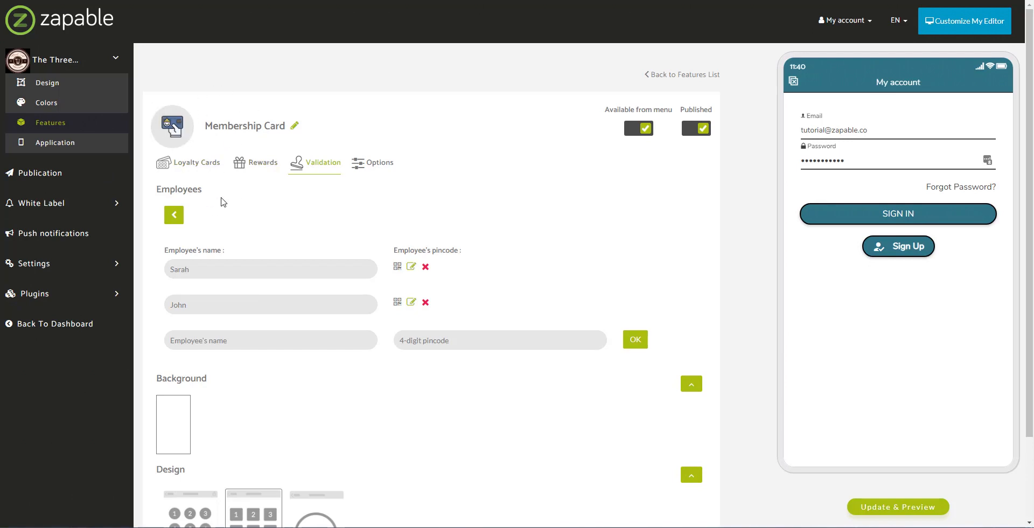
- Expand Plugins in the sidebar to list Admin Features, Loyalty Analytics and the other plugins
click(119, 296)
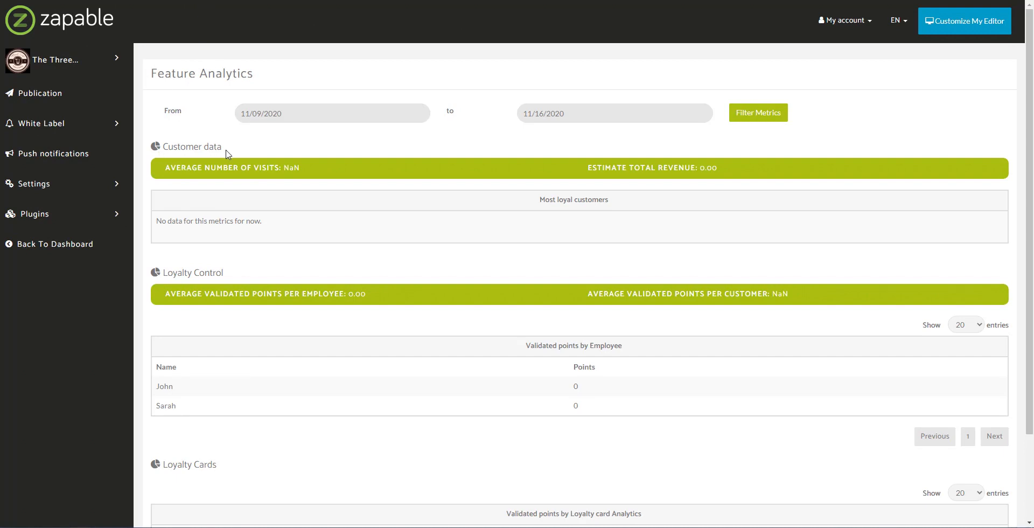
drag(165, 272, 256, 271)
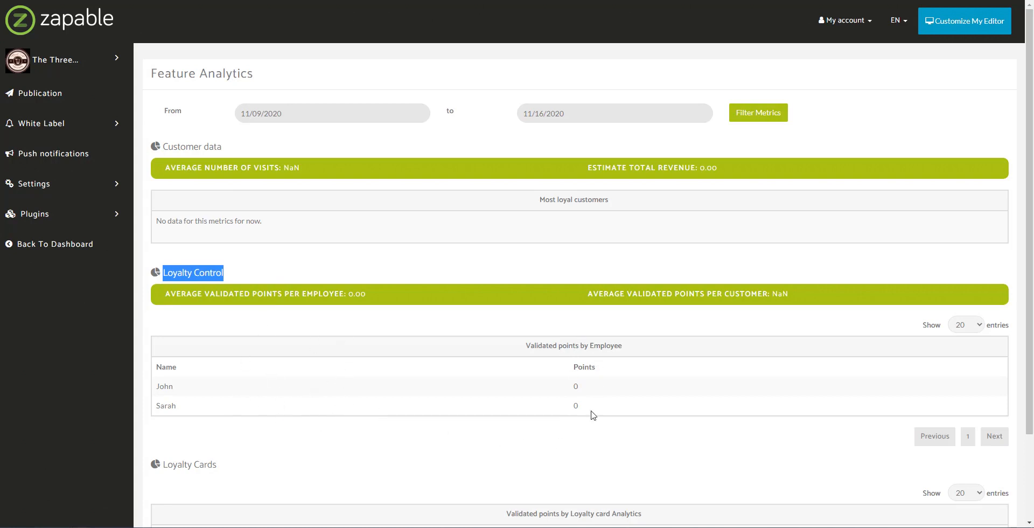
scroll(587, 423, down, 2)
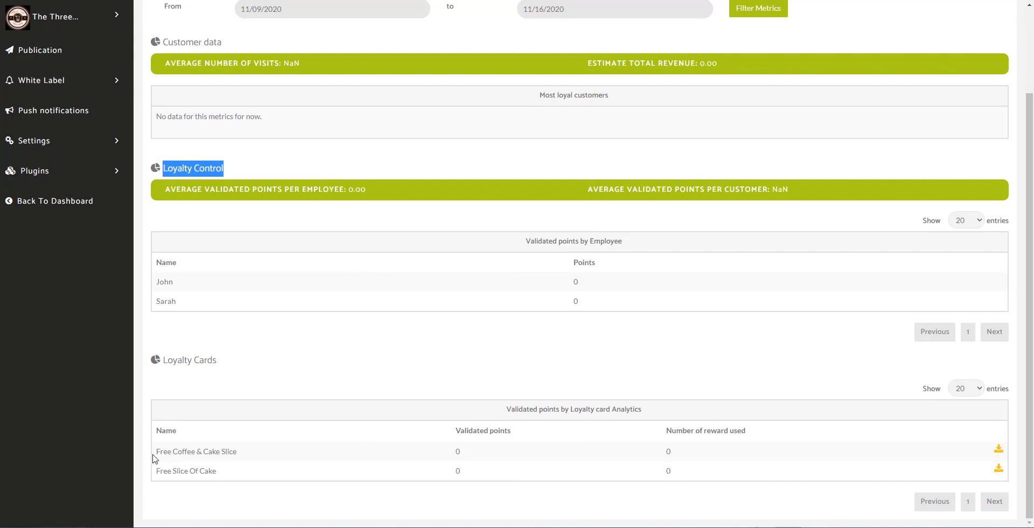
drag(156, 451, 156, 473)
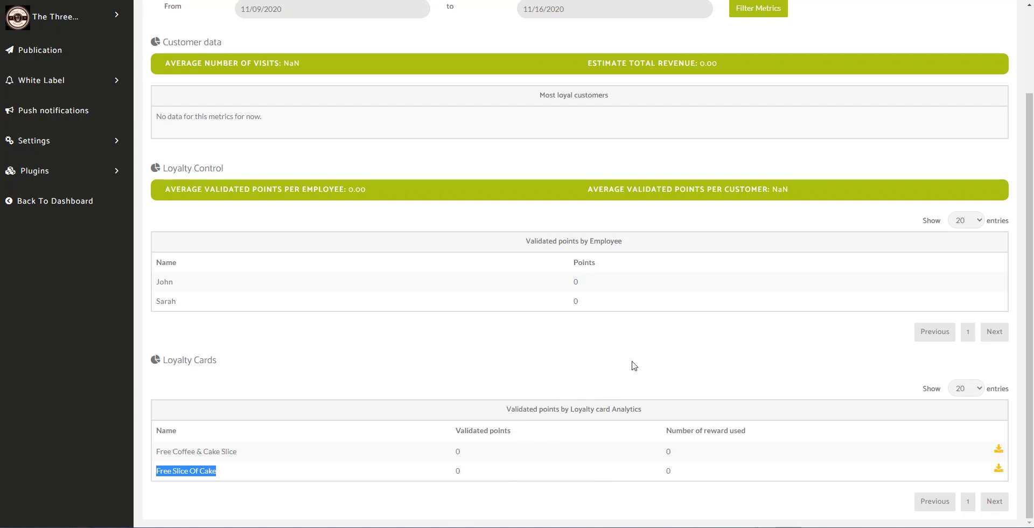
scroll(630, 372, up, 2)
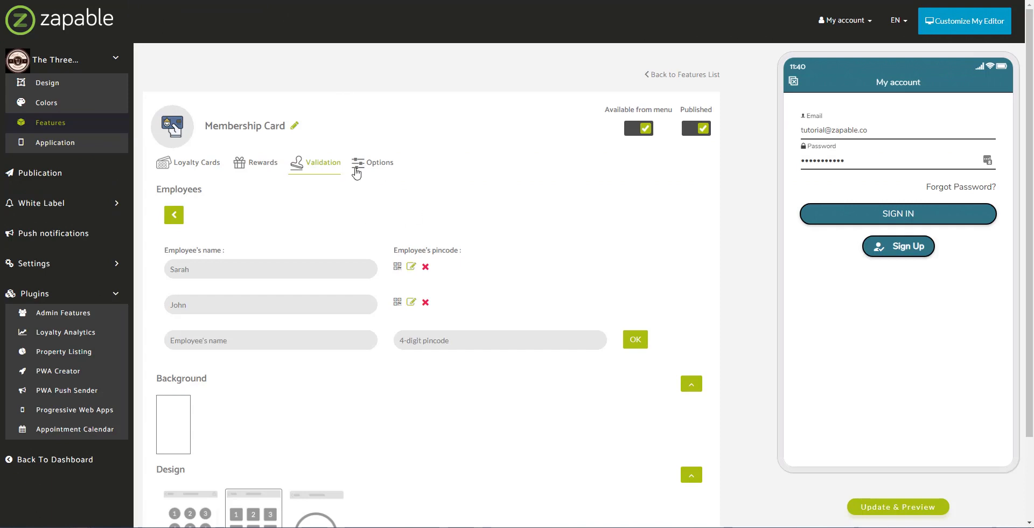
- Review the Membership Card's Options settings, then go back to the app's features list
click(358, 165)
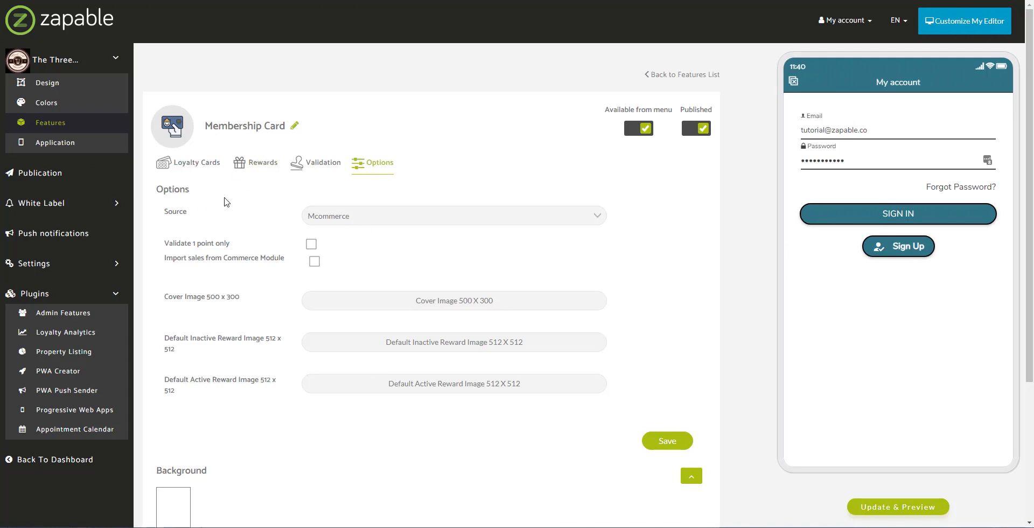
click(64, 129)
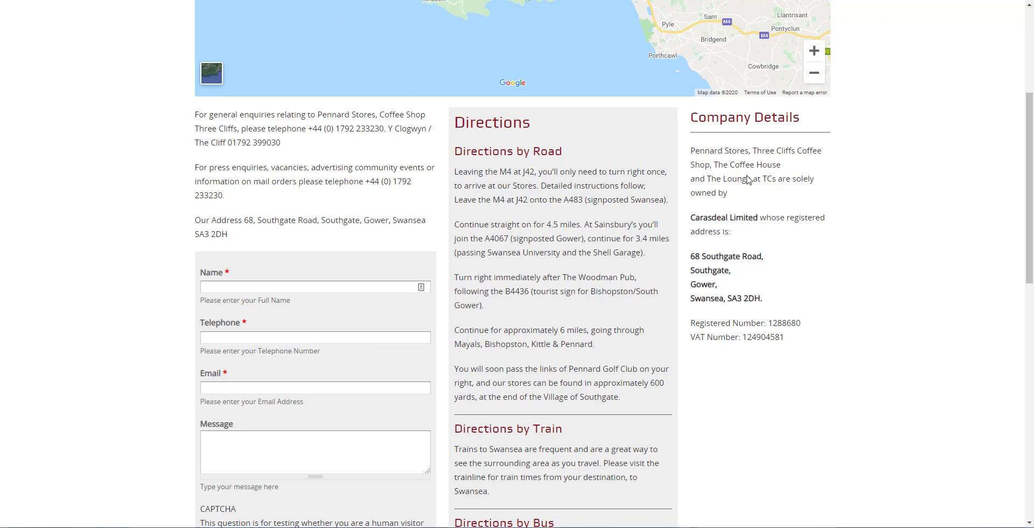
- Scroll the Pennard Stores contact page back up to the top
scroll(747, 180, up, 4)
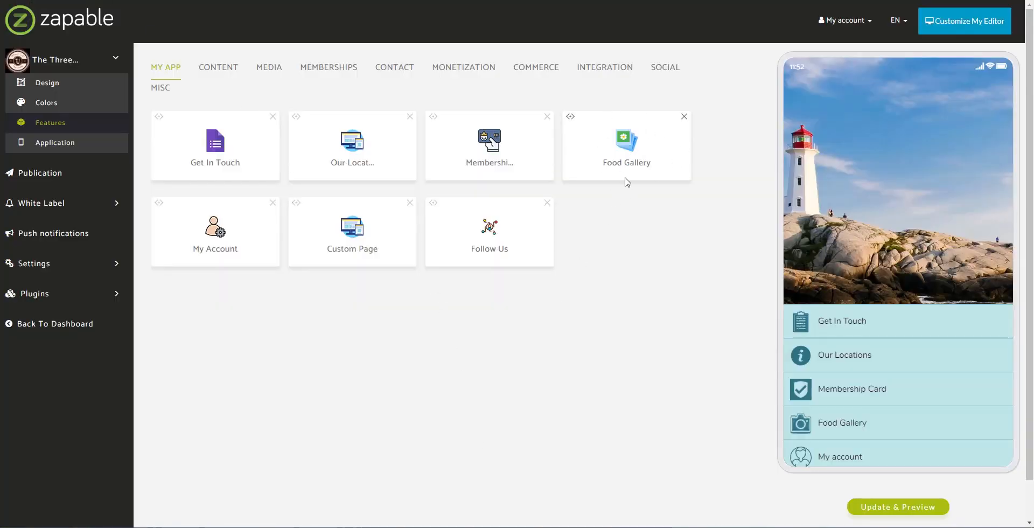
- Add the Set Meal feature to the app from the Monetization category
click(269, 73)
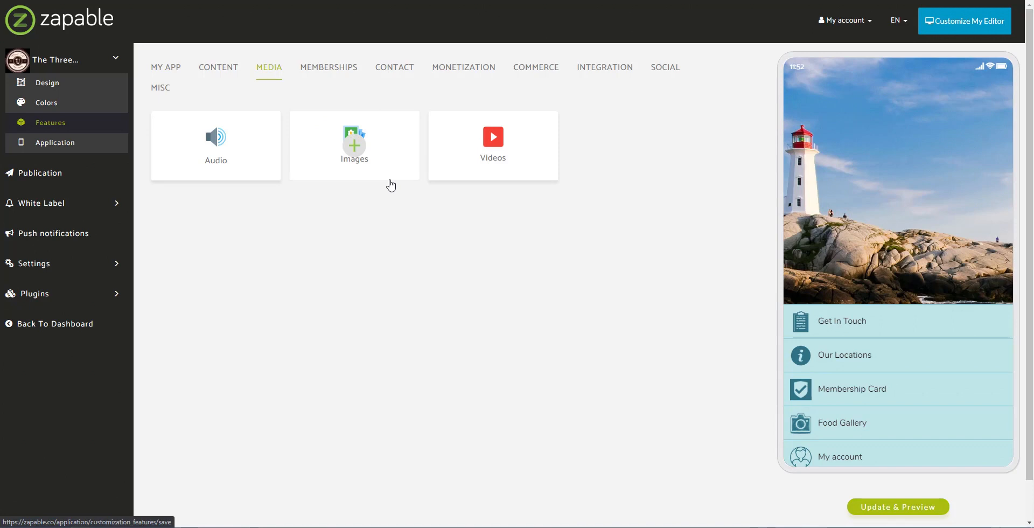
click(472, 74)
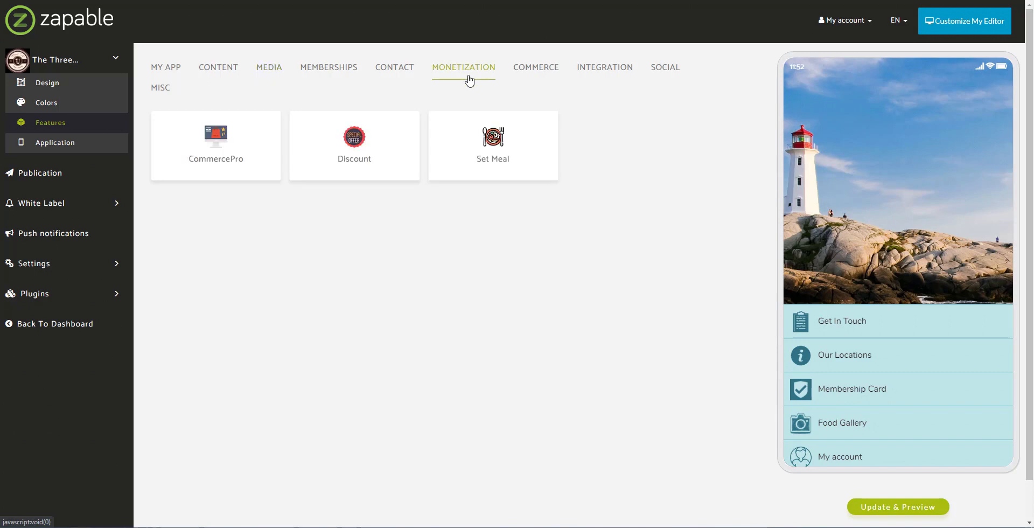
click(497, 146)
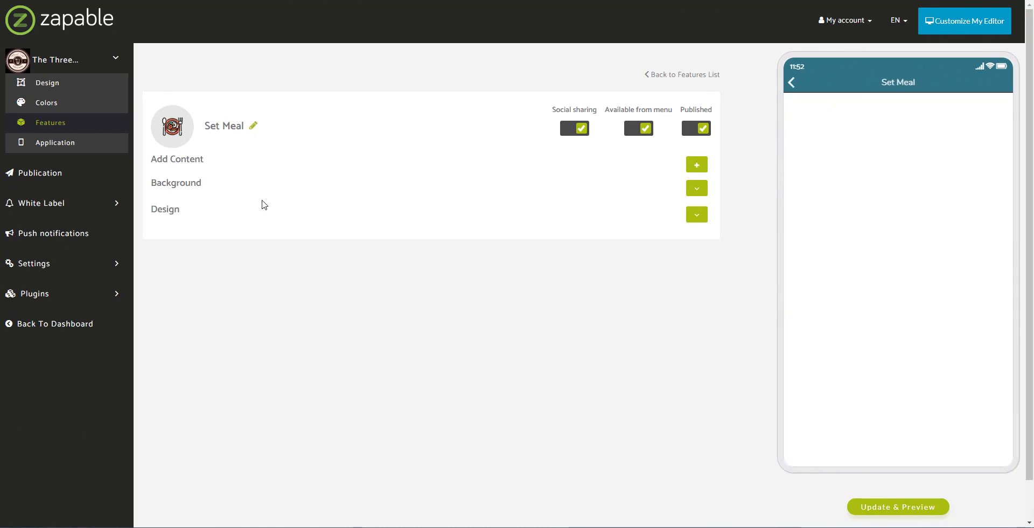
- Start a new Set Meal item titled 'Carrot Cake' with a short carrot cake description
click(697, 166)
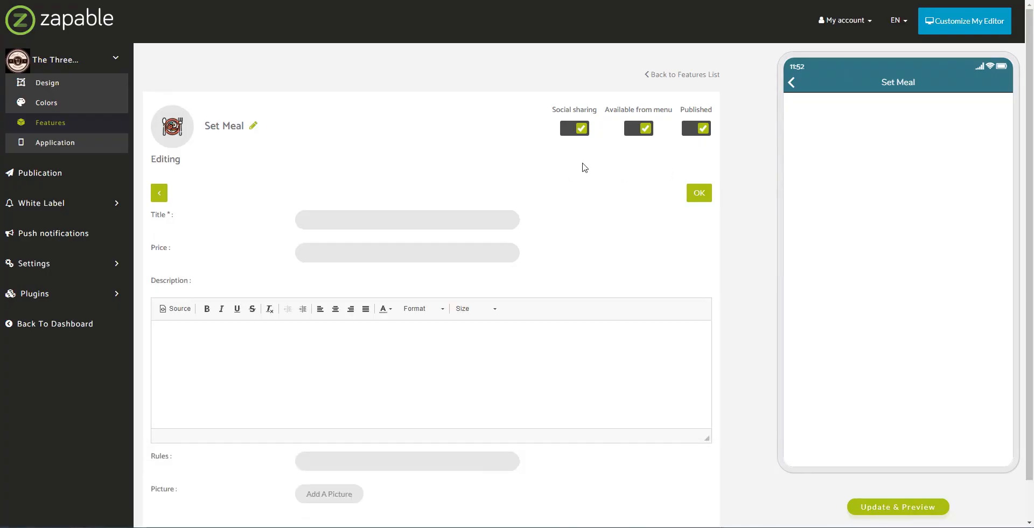
scroll(453, 178, down, 1)
click(434, 223)
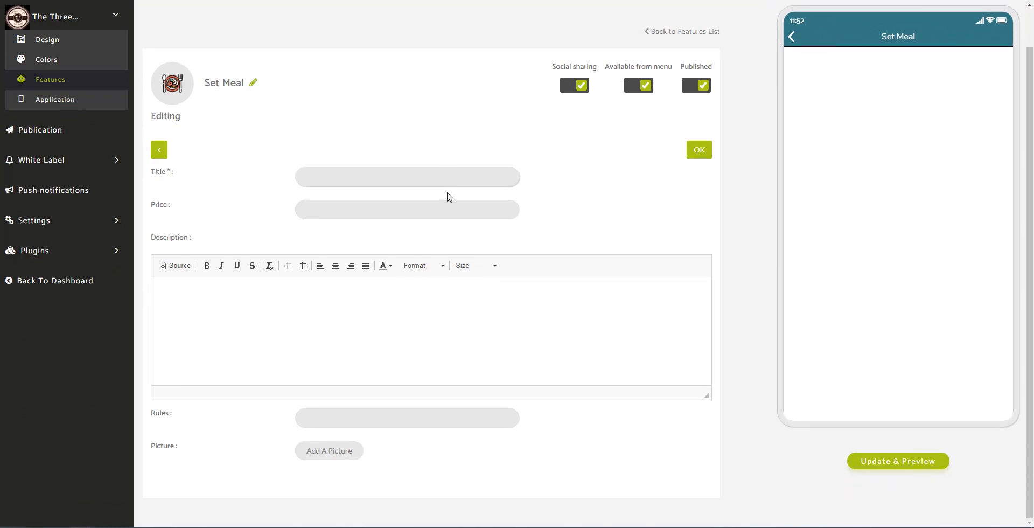
text(Type Of)
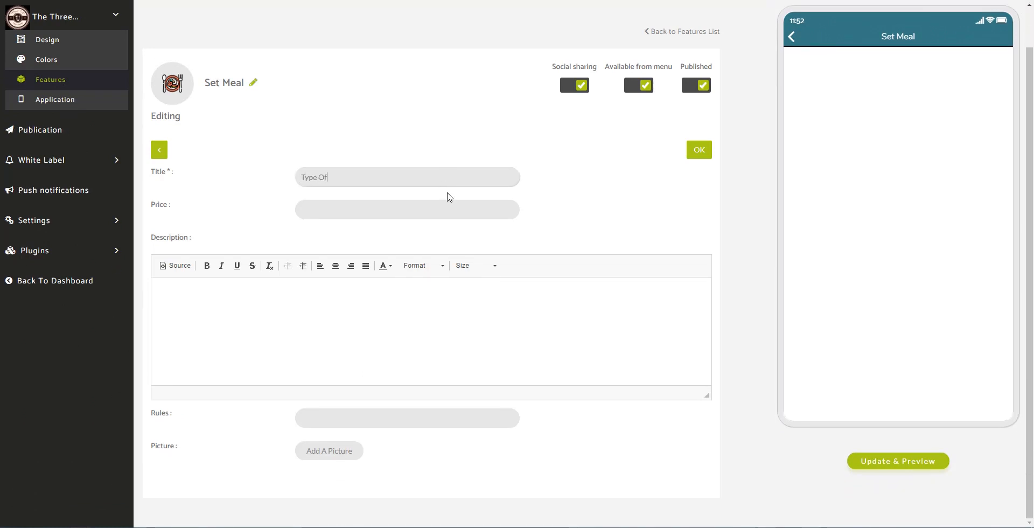
text( Cake)
key(ctrl+a)
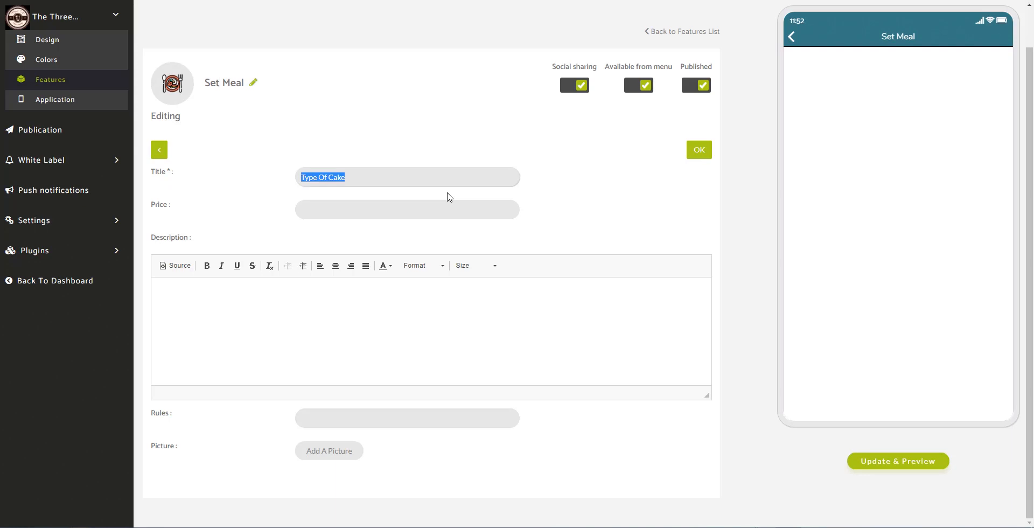
text(Carrot Cake)
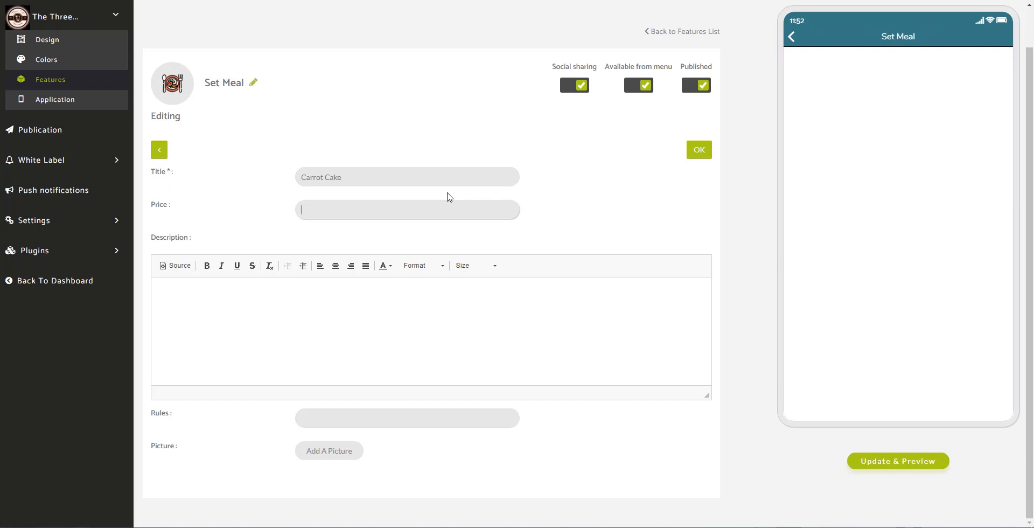
click(349, 316)
text(delicious carrot cake!)
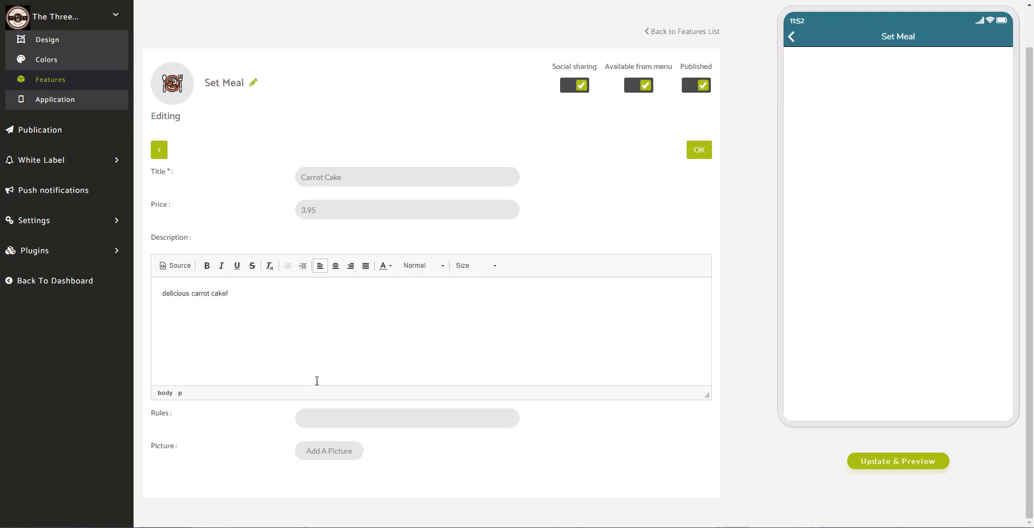
- Attach the cake photo, crop it toward the right, and save the Carrot Cake item
click(312, 455)
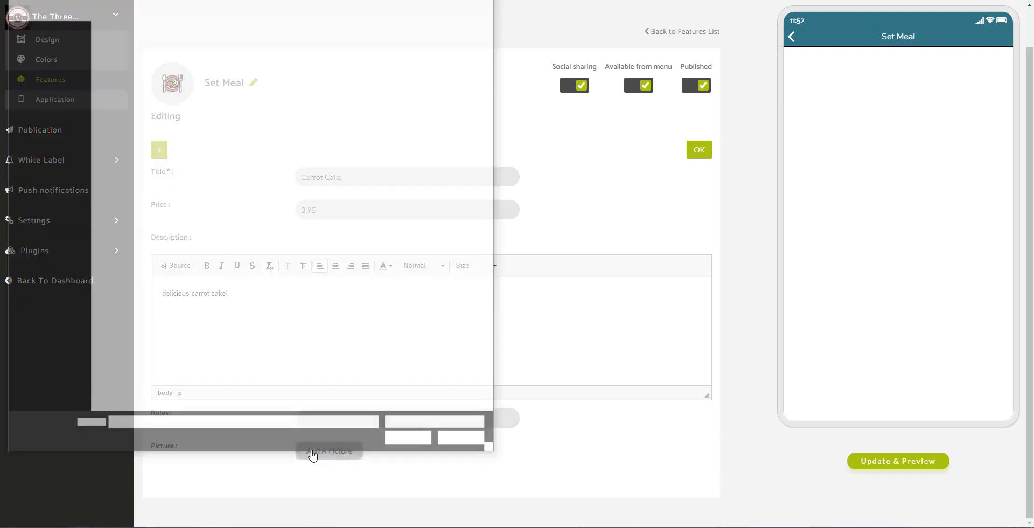
click(302, 79)
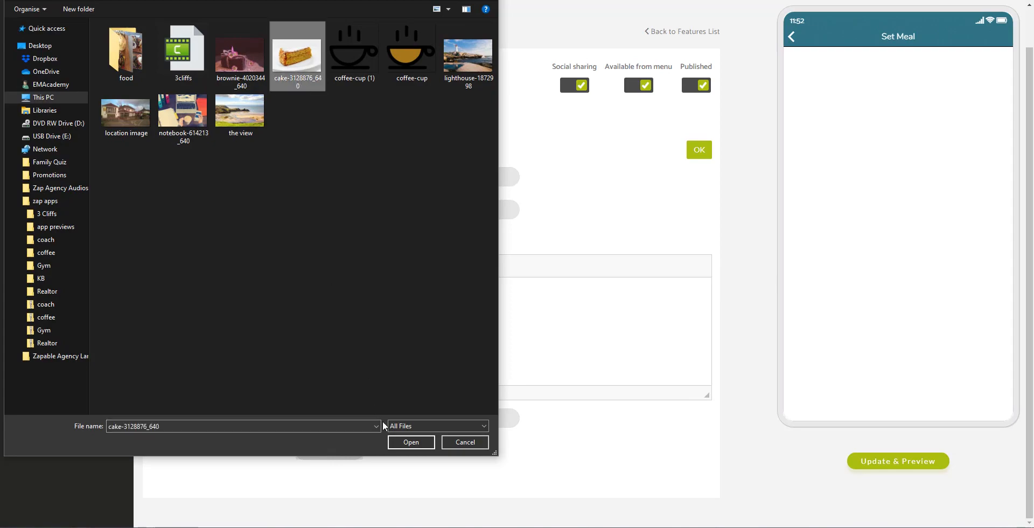
click(404, 442)
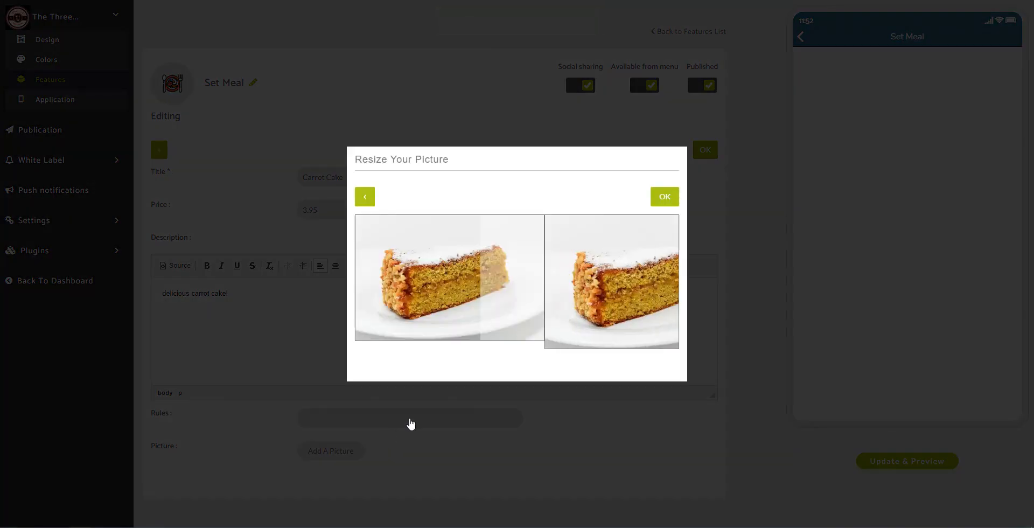
drag(455, 316, 482, 318)
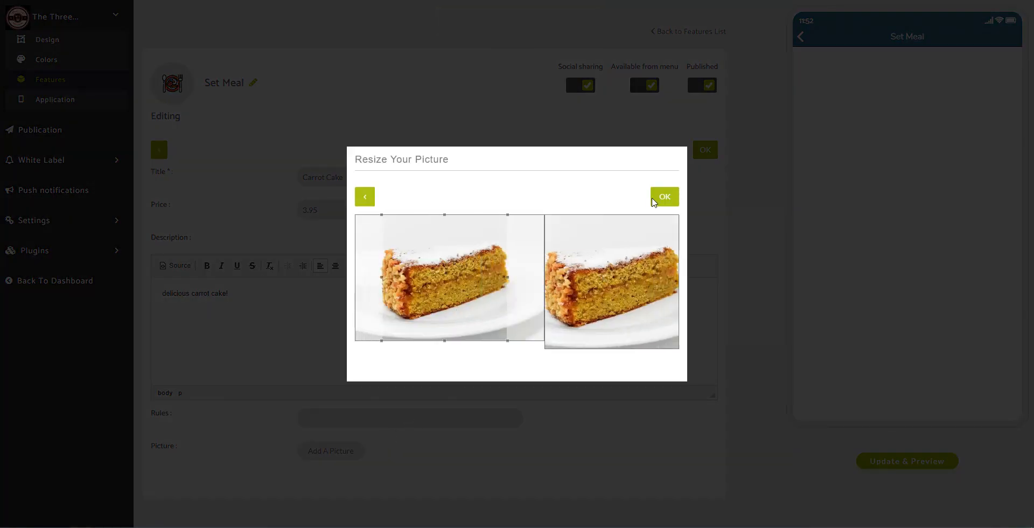
click(664, 196)
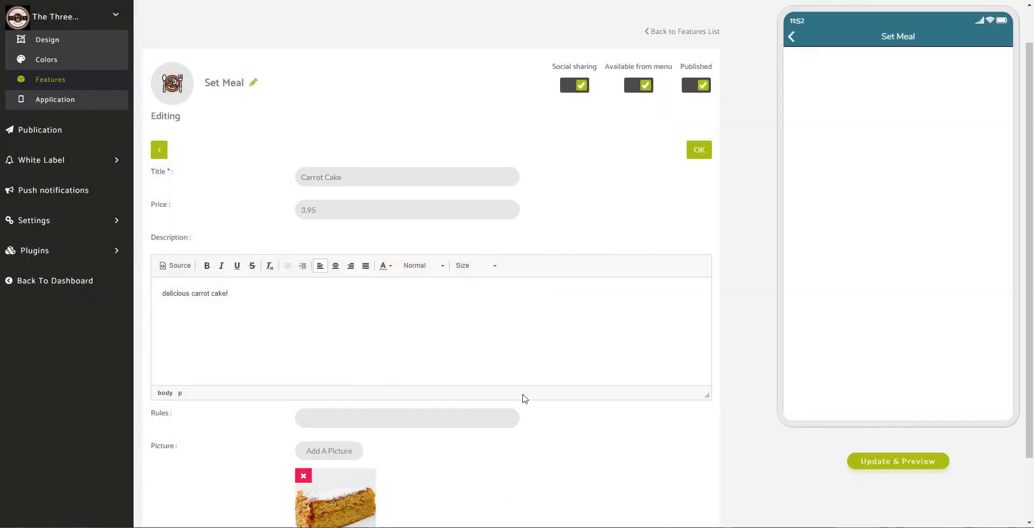
click(699, 153)
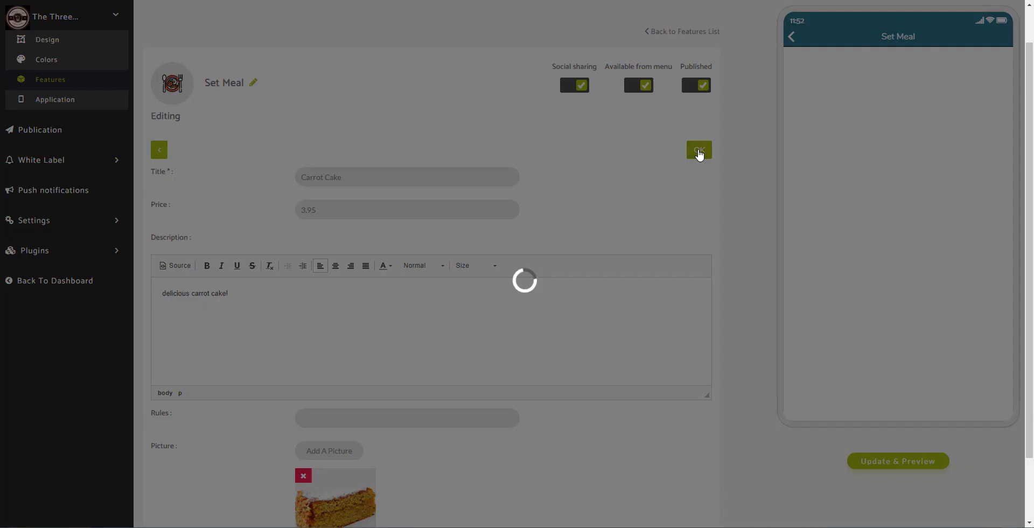
scroll(540, 189, down, 2)
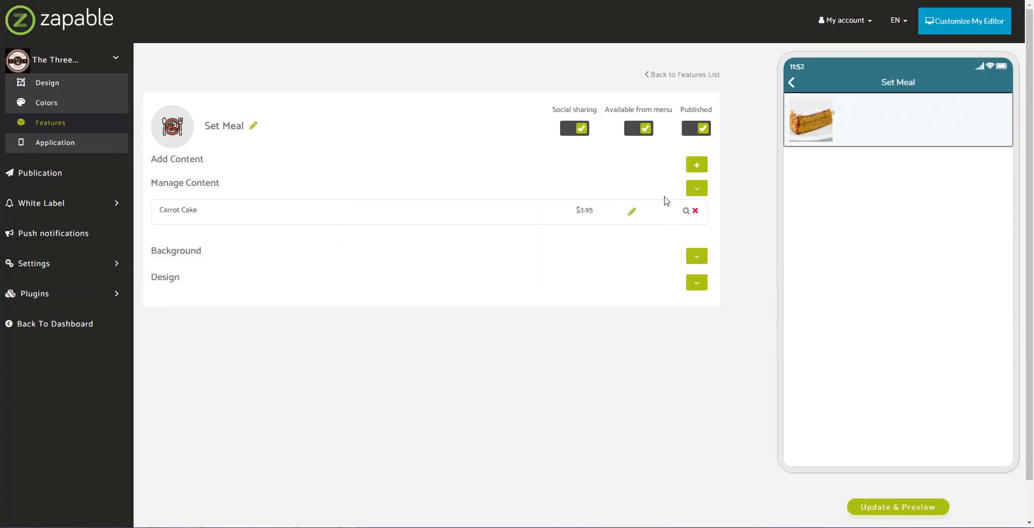
- Switch the Set Meal to the second layout
click(697, 256)
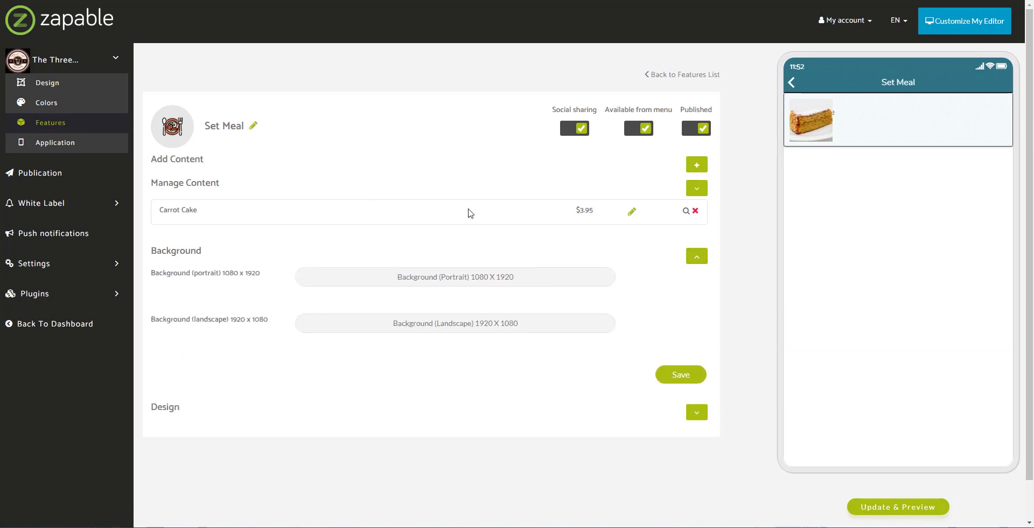
click(696, 412)
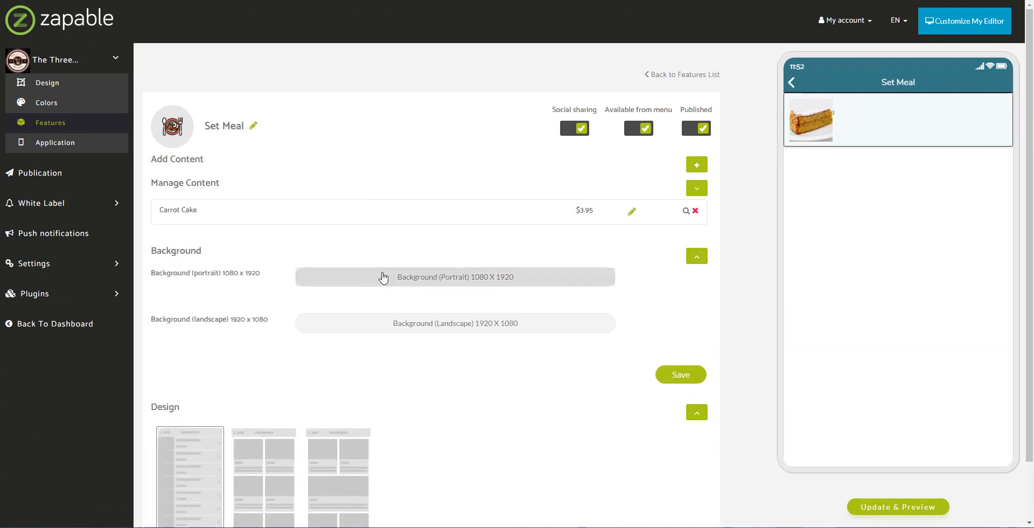
scroll(300, 380, down, 2)
click(258, 409)
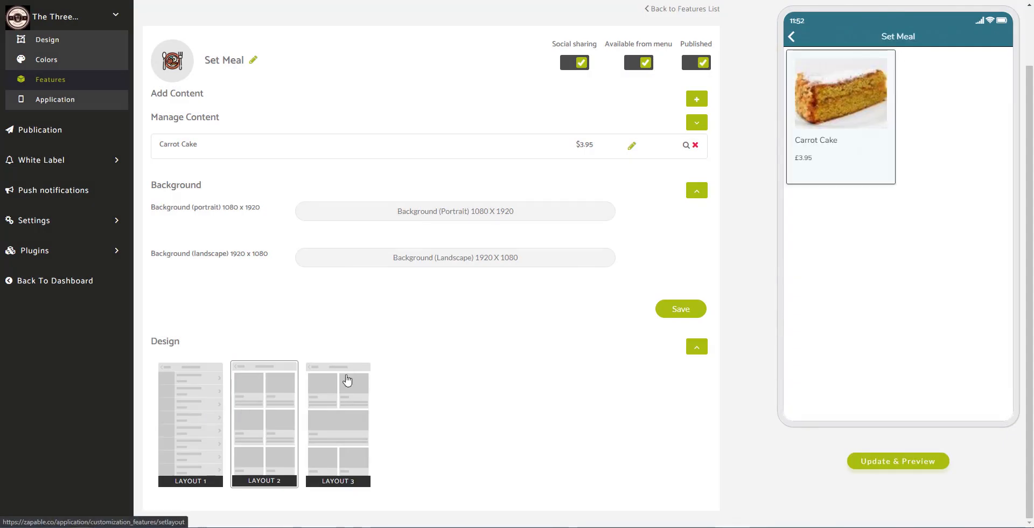
- Preview the Carrot Cake detail page, then return the preview to the app's home menu
click(834, 148)
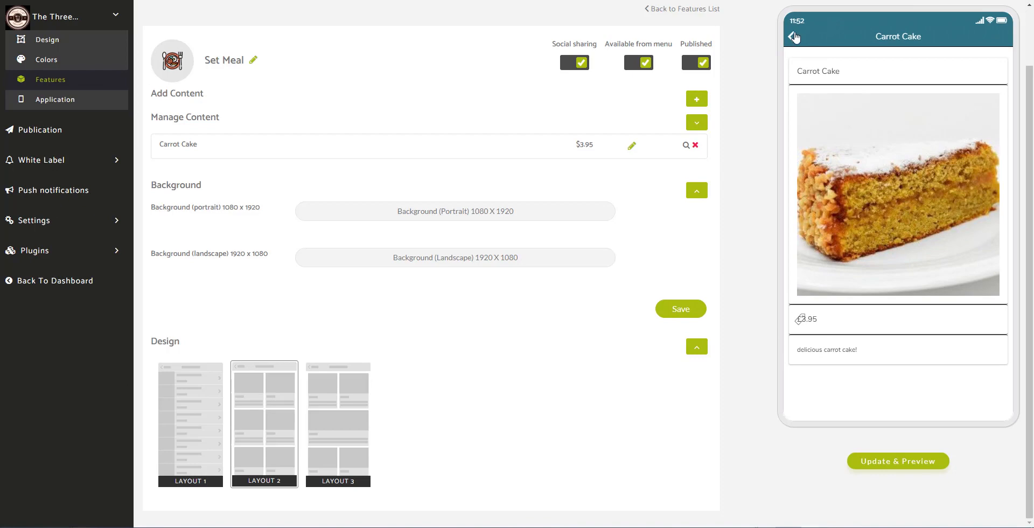
click(795, 37)
click(793, 38)
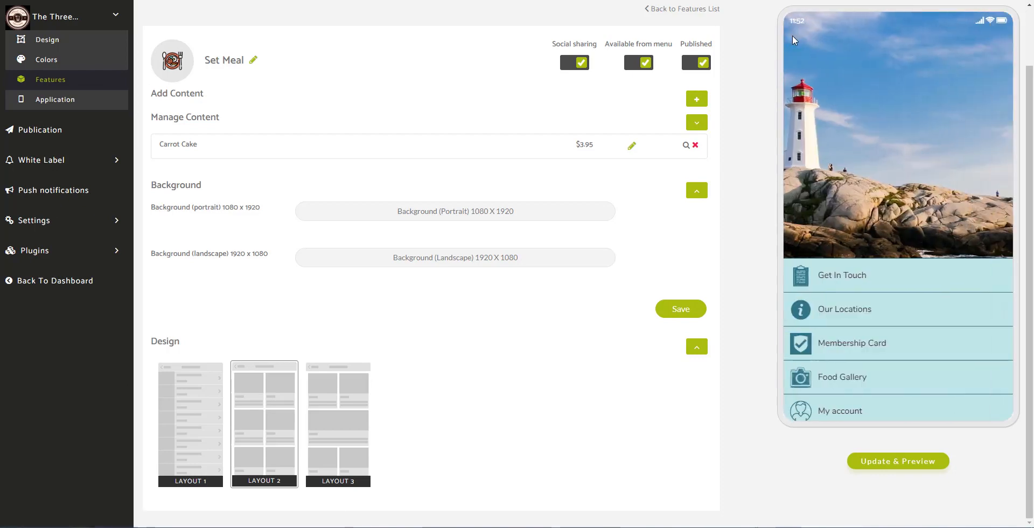
- View the first Food Gallery photo full-screen in the preview, then return to the features list
click(841, 378)
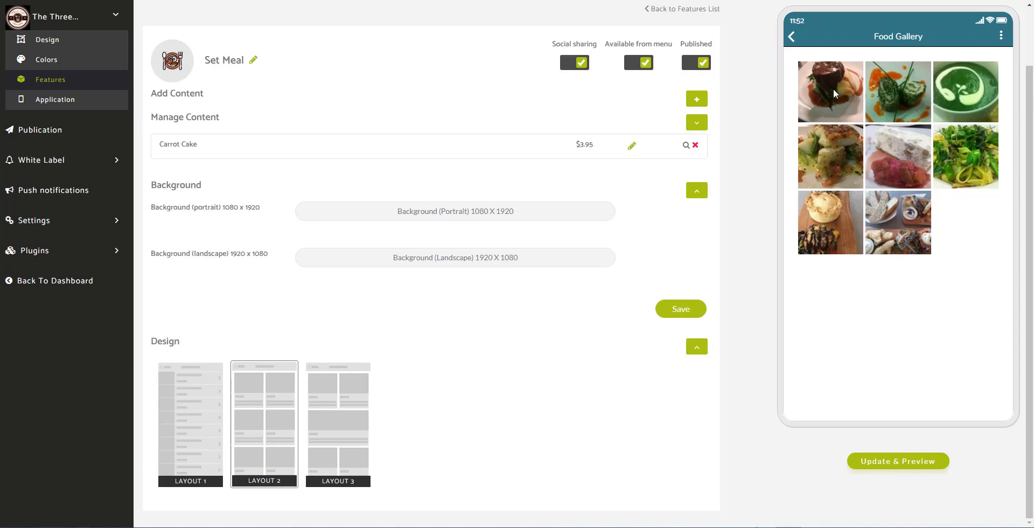
click(836, 105)
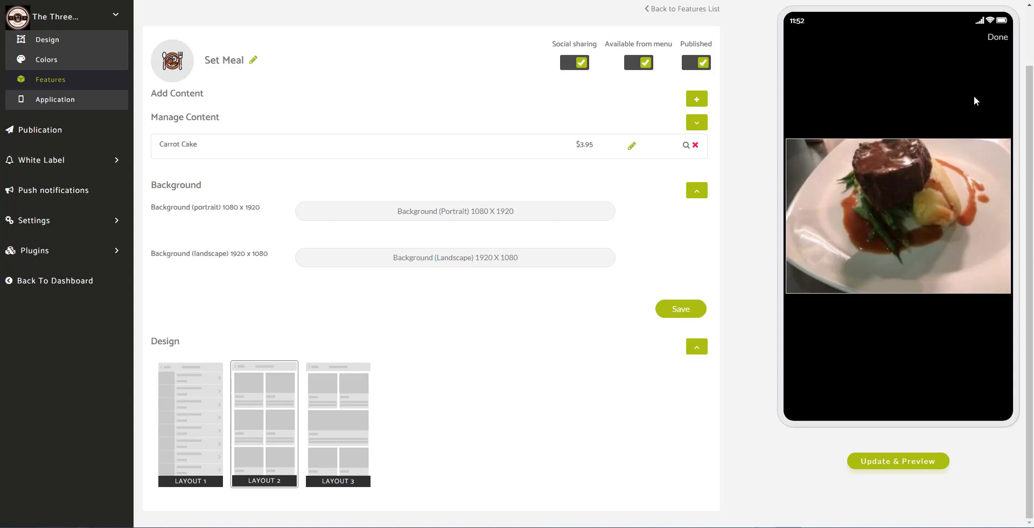
click(998, 38)
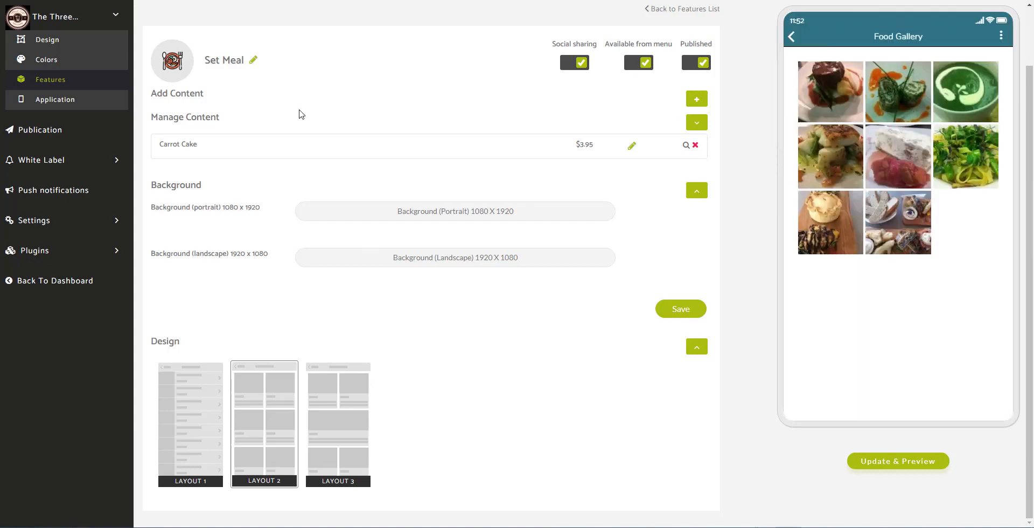
click(70, 81)
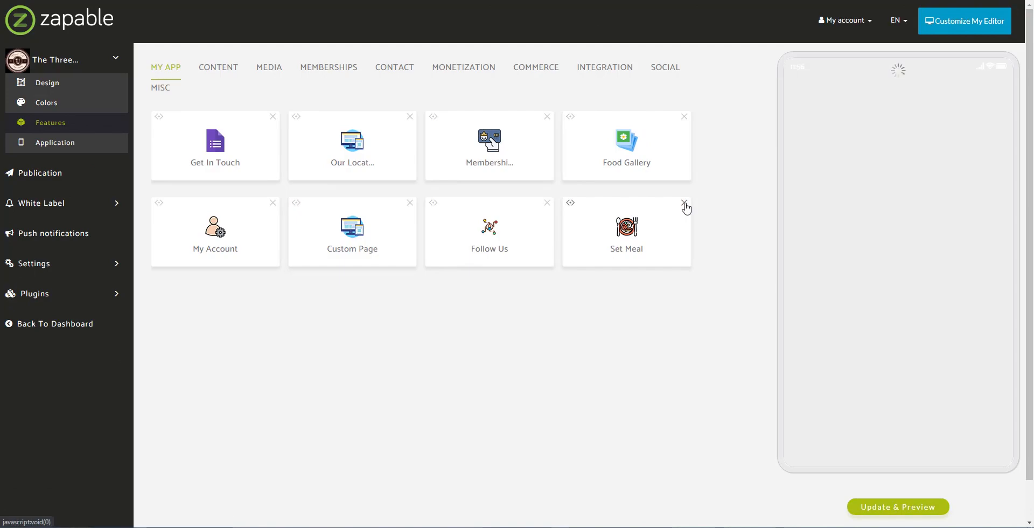
- Delete the Set Meal feature, then open Food Gallery's content and its add-content choices
click(685, 205)
click(568, 50)
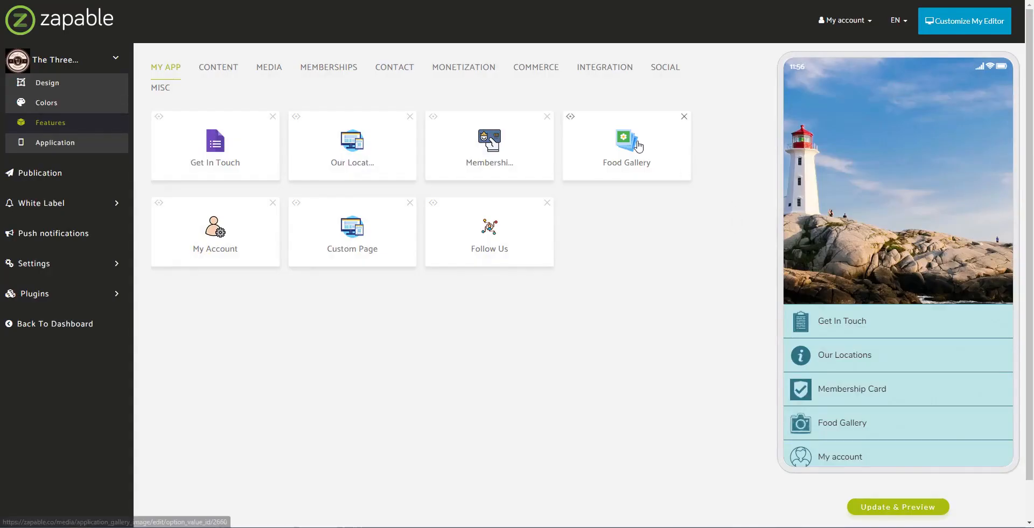
click(655, 167)
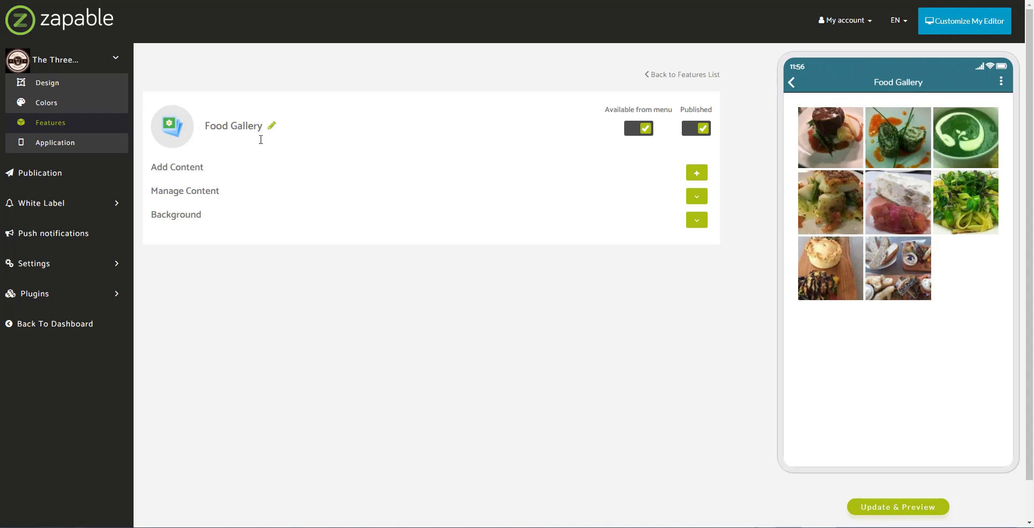
click(697, 197)
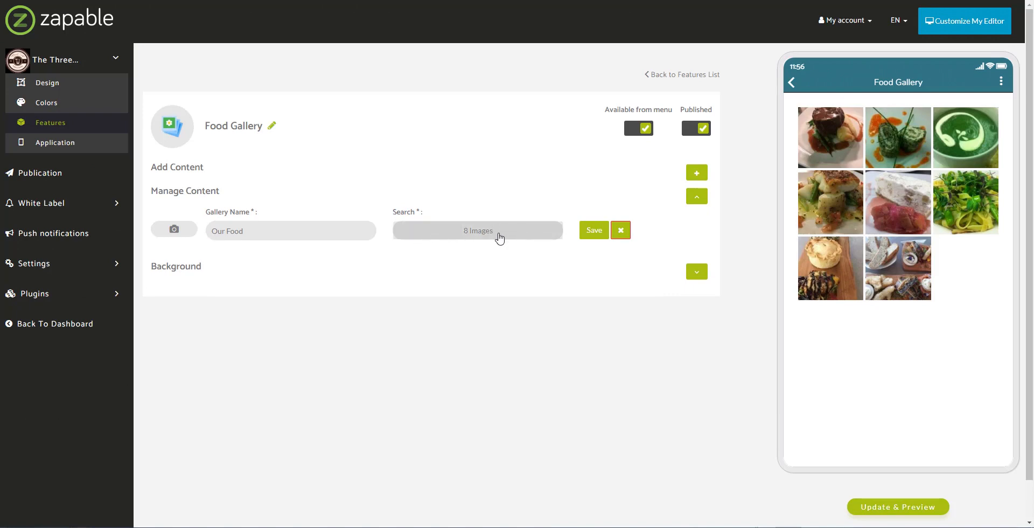
click(698, 178)
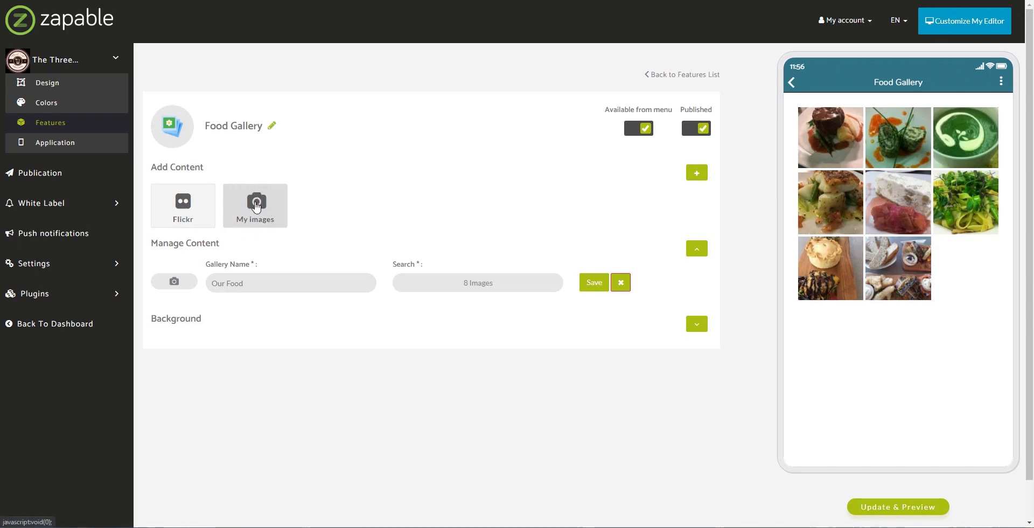
- Create a gallery named 'New Gallery' and upload food photos 1–8 from the food folder
click(256, 206)
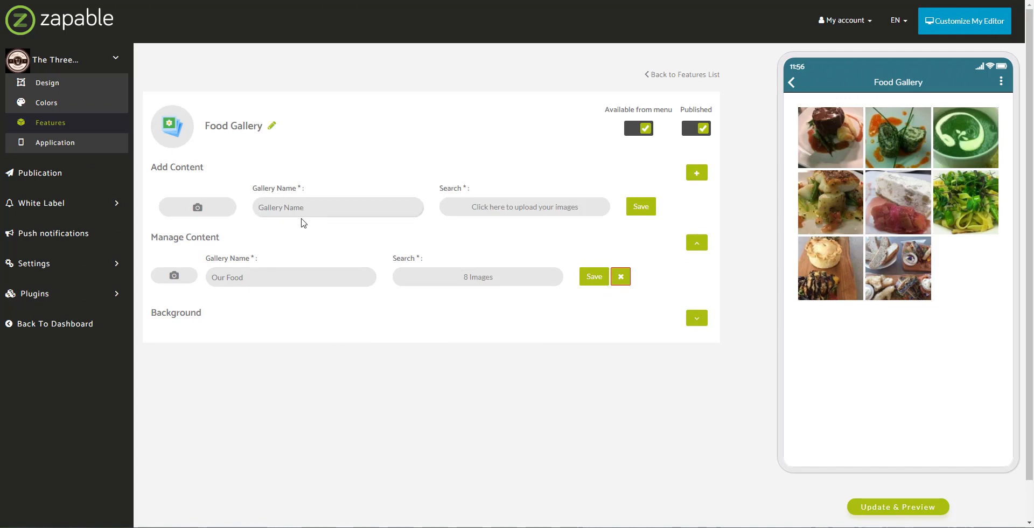
text(New Gallery)
click(520, 210)
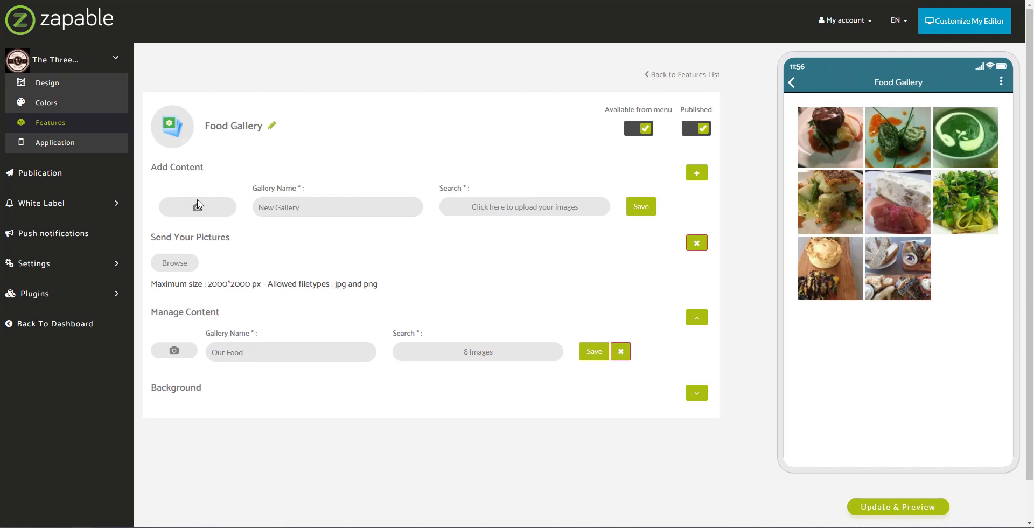
drag(151, 290, 393, 286)
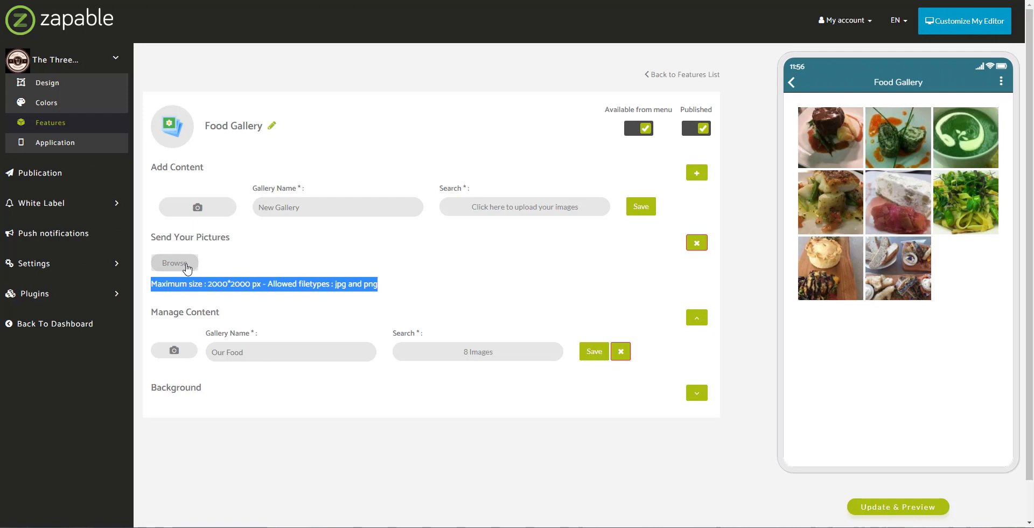
click(186, 265)
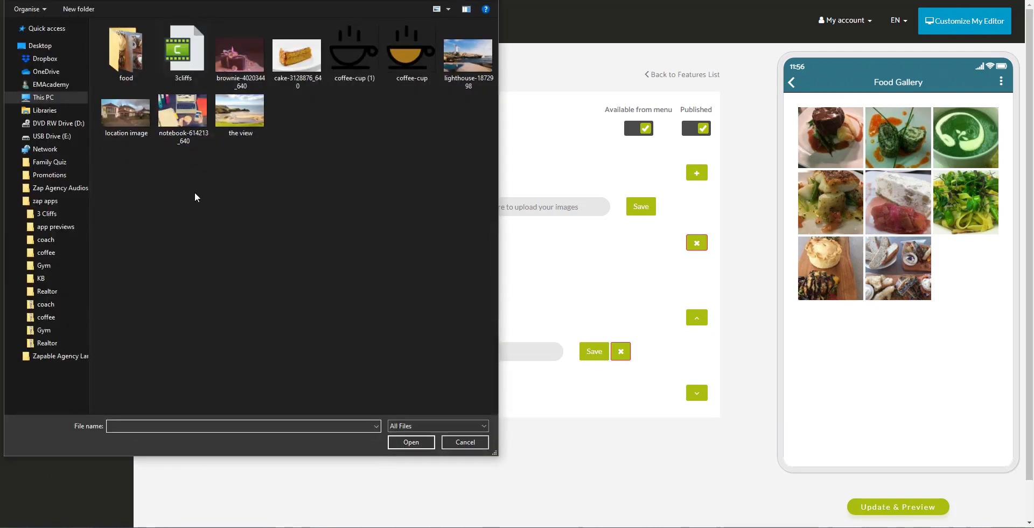
double_click(150, 80)
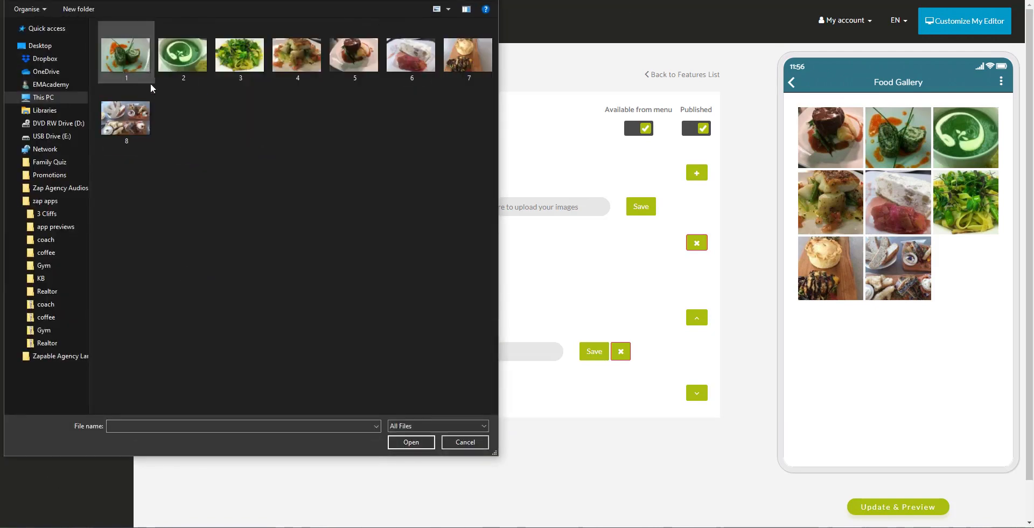
click(123, 58)
shift+click(146, 134)
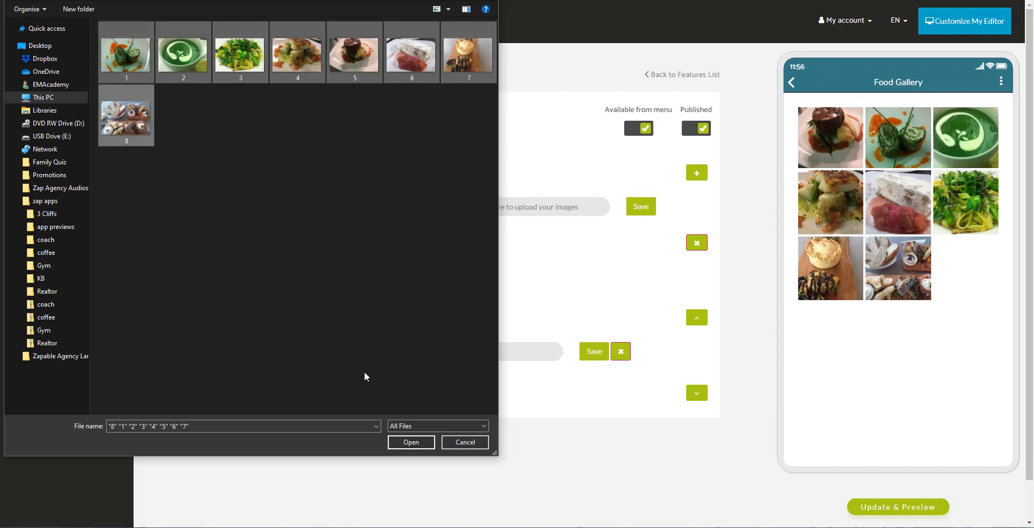
click(410, 442)
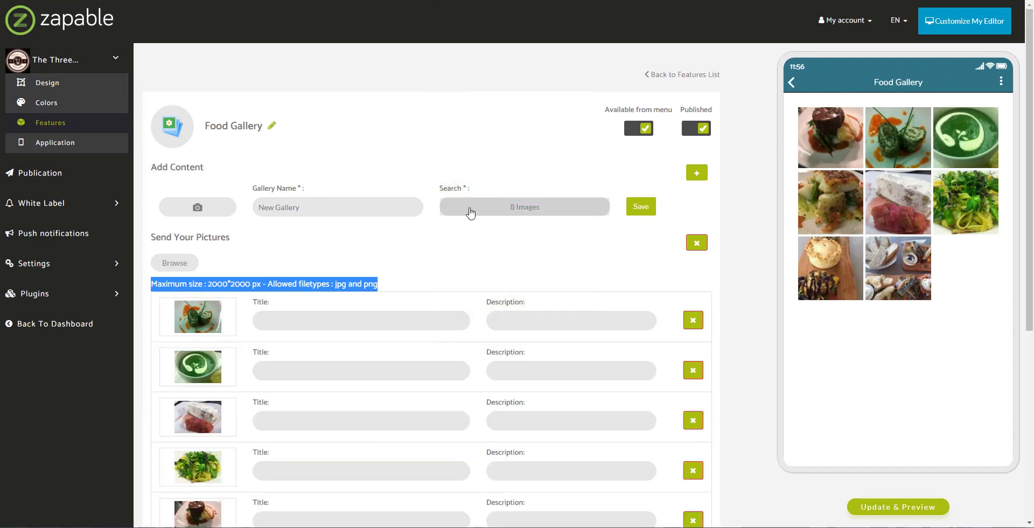
- Enter 'Image Title' and 'Image Description' for photo 1, and paste the description into every row
scroll(471, 220, down, 2)
scroll(412, 213, down, 1)
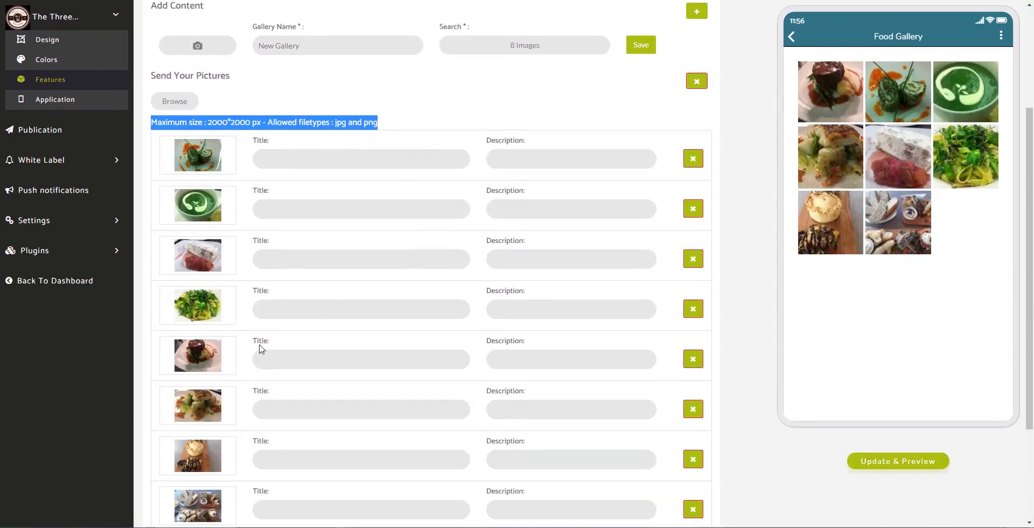
click(323, 159)
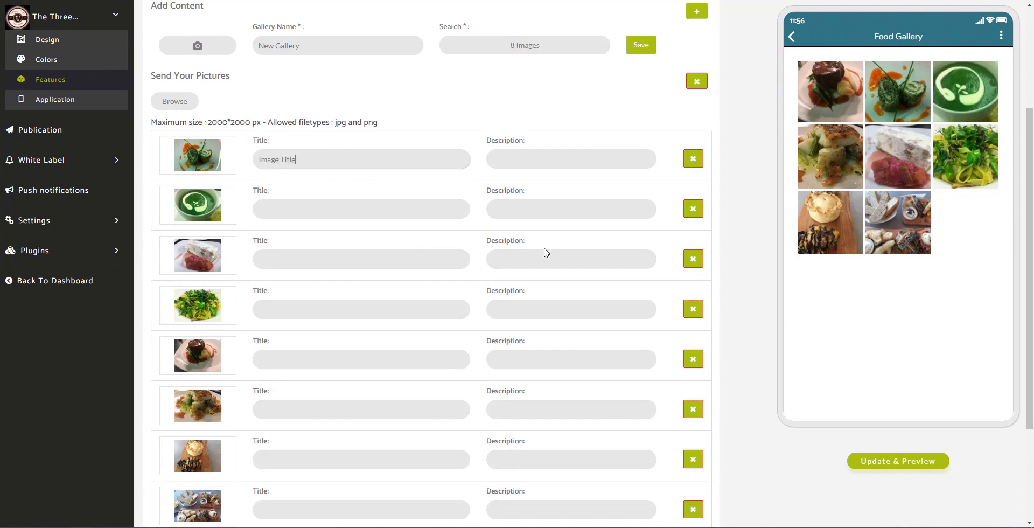
key(Tab)
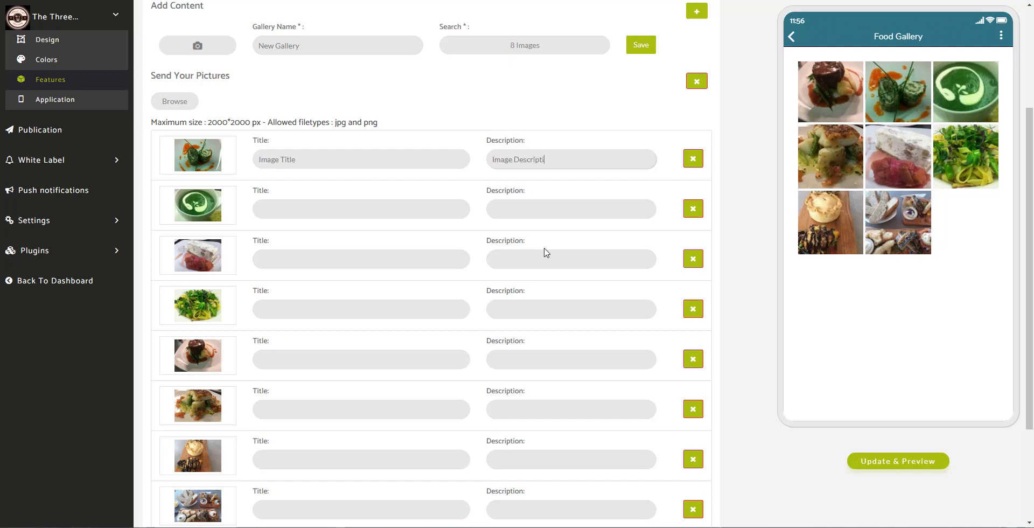
key(ctrl+a)
key(ctrl+c)
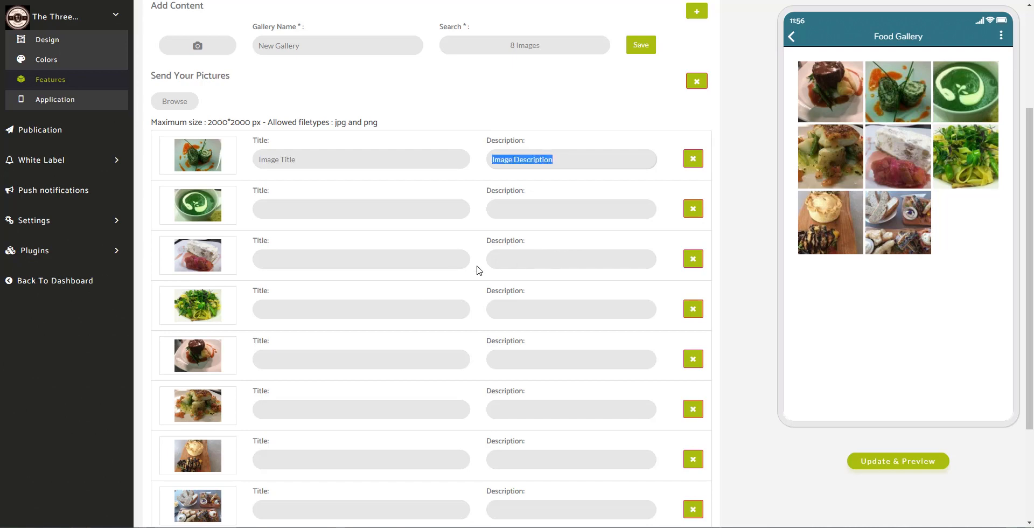
click(549, 212)
key(ctrl+v)
click(538, 262)
key(ctrl+v)
click(533, 310)
key(ctrl+v)
click(533, 360)
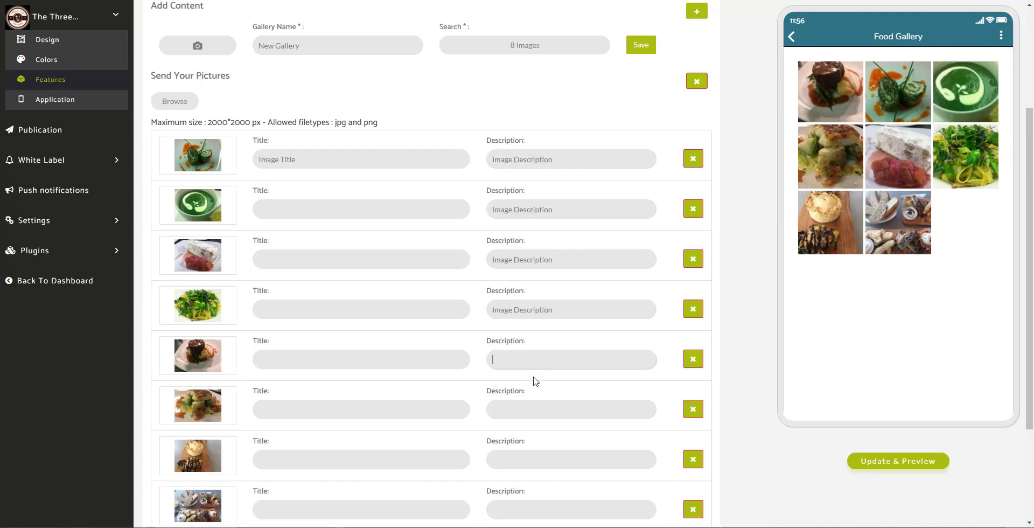
key(ctrl+v)
click(534, 410)
key(ctrl+v)
click(533, 461)
key(ctrl+v)
scroll(510, 466, down, 3)
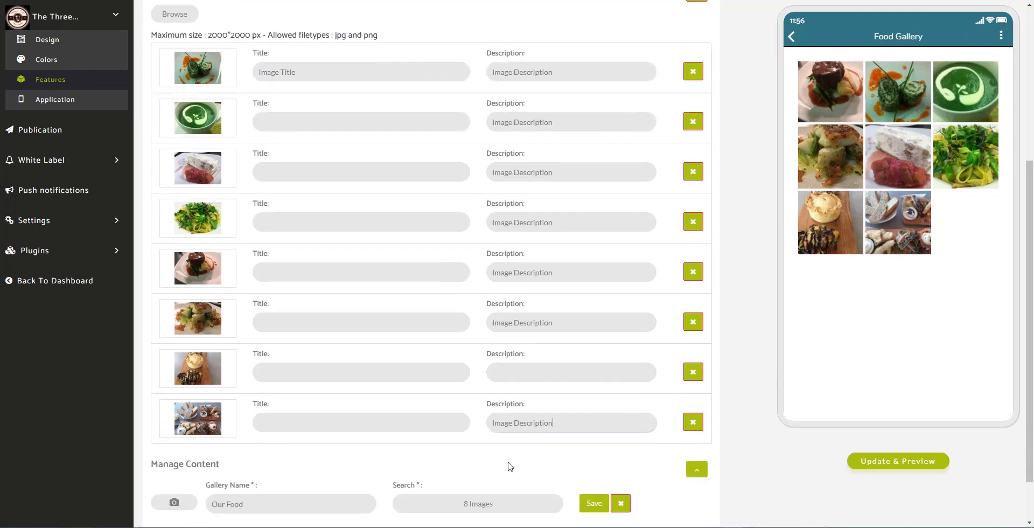
click(541, 311)
key(ctrl+v)
scroll(317, 185, up, 4)
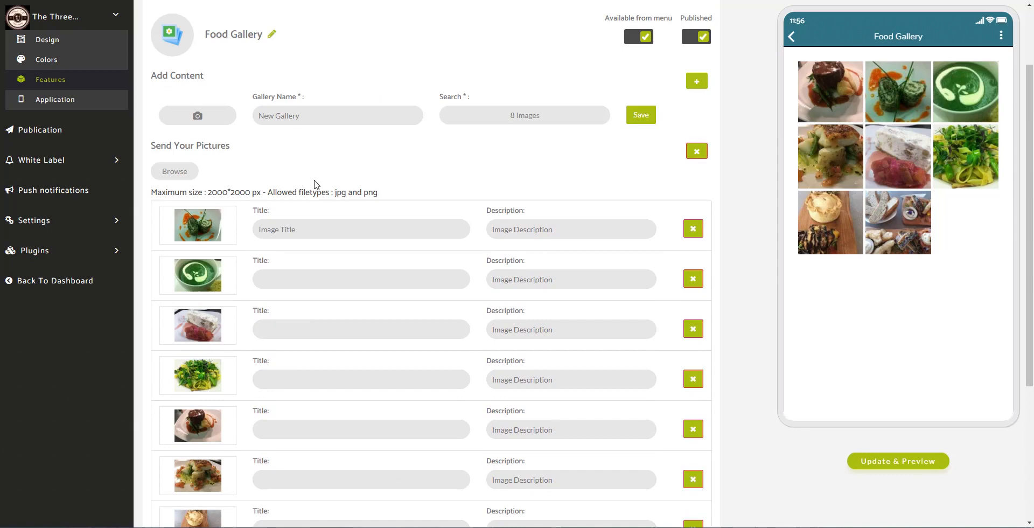
- Paste 'Image Title' into the title field of the remaining photos
click(324, 236)
key(ctrl+a)
click(333, 282)
key(ctrl+v)
click(343, 325)
key(ctrl+v)
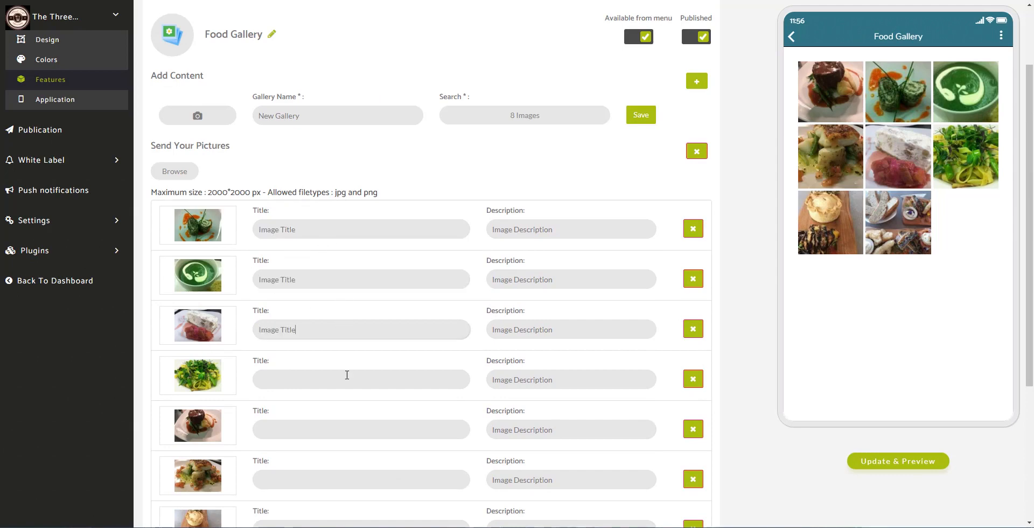
click(346, 377)
key(ctrl+v)
click(360, 425)
key(ctrl+v)
key(ctrl+v)
scroll(364, 457, down, 2)
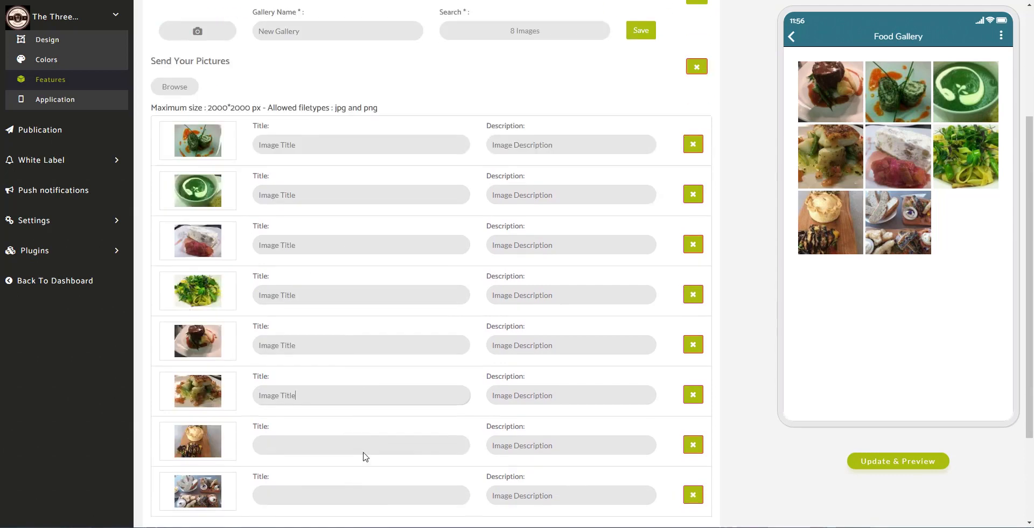
click(356, 428)
key(ctrl+v)
click(351, 473)
key(ctrl+v)
scroll(467, 416, down, 2)
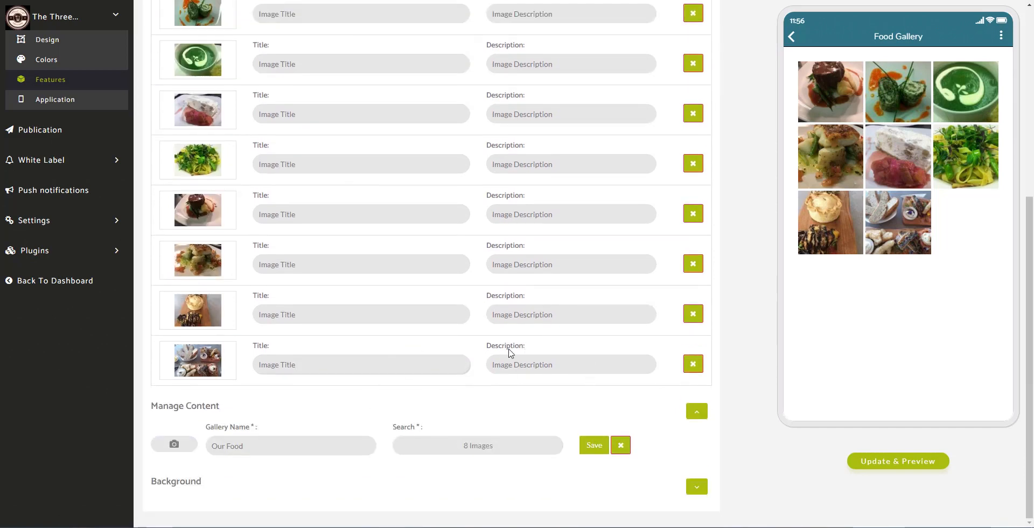
scroll(484, 351, up, 4)
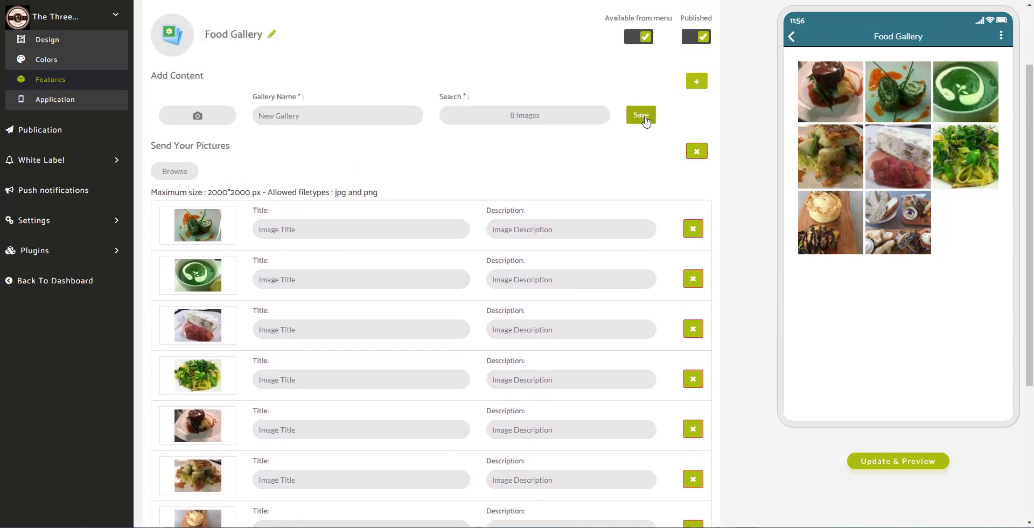
- Save the new gallery, list Food Gallery's albums, and return the preview to the home screen
click(642, 116)
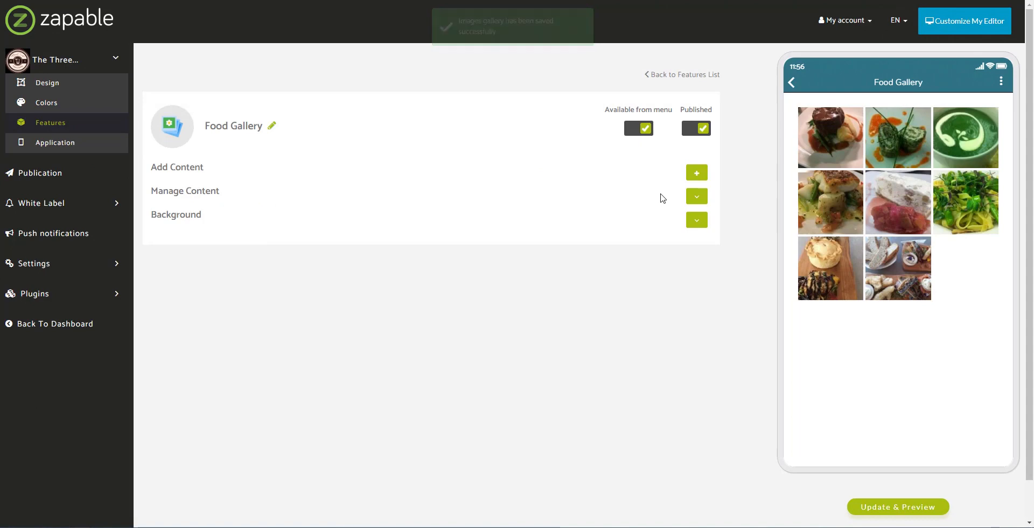
click(696, 196)
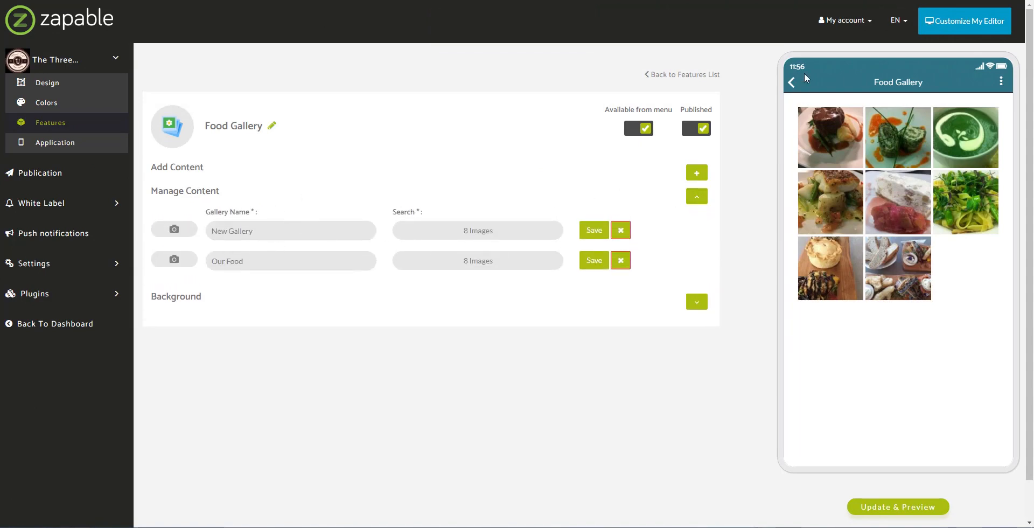
click(796, 82)
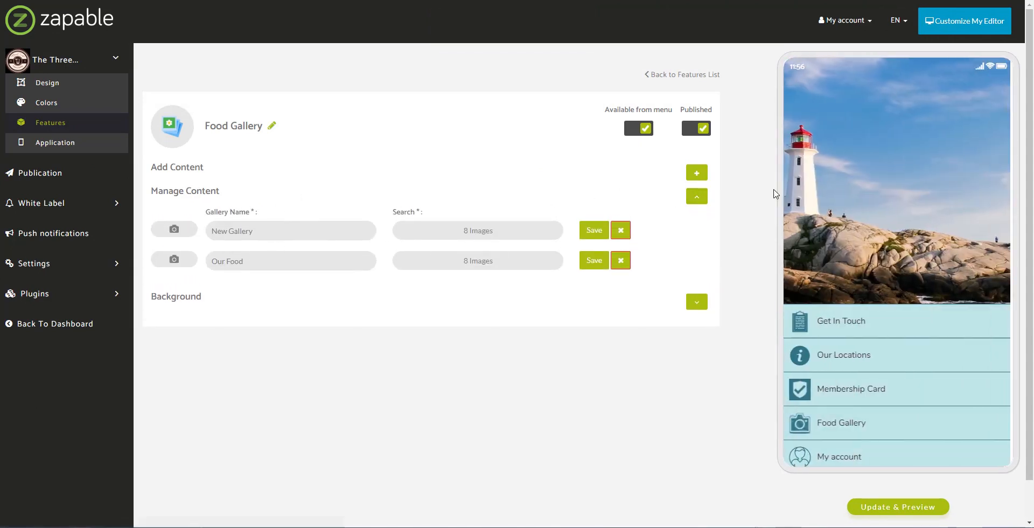
- In the preview, view the first food photo full-screen, close it, and go back home
click(847, 429)
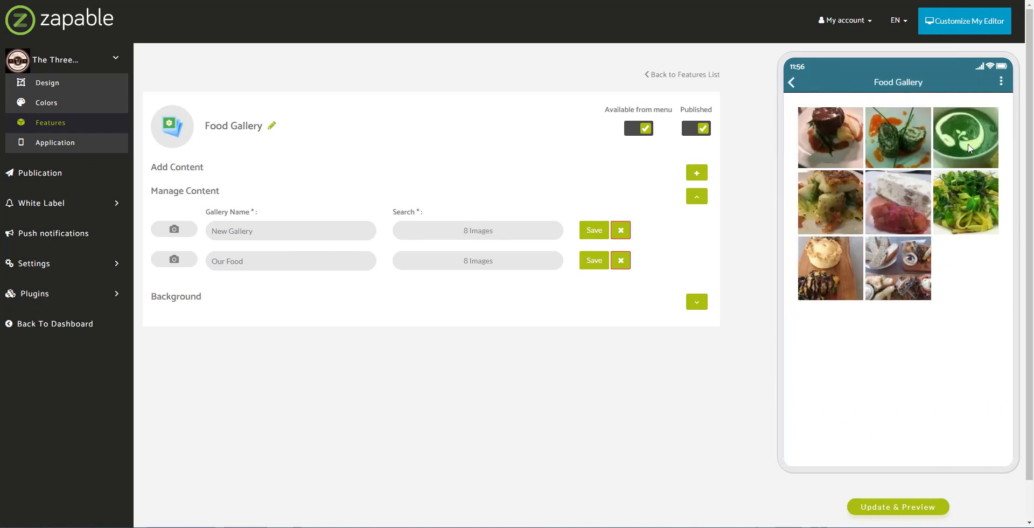
click(1002, 84)
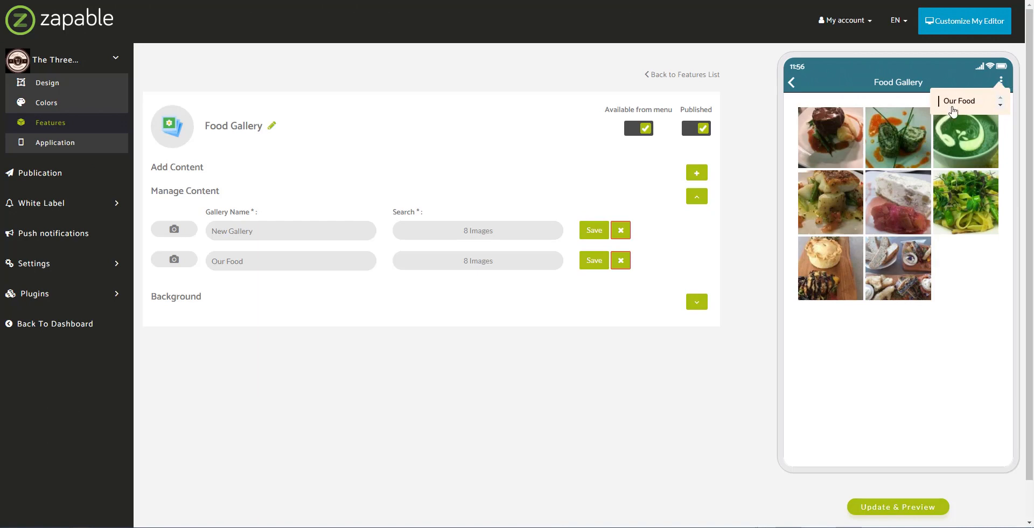
click(832, 134)
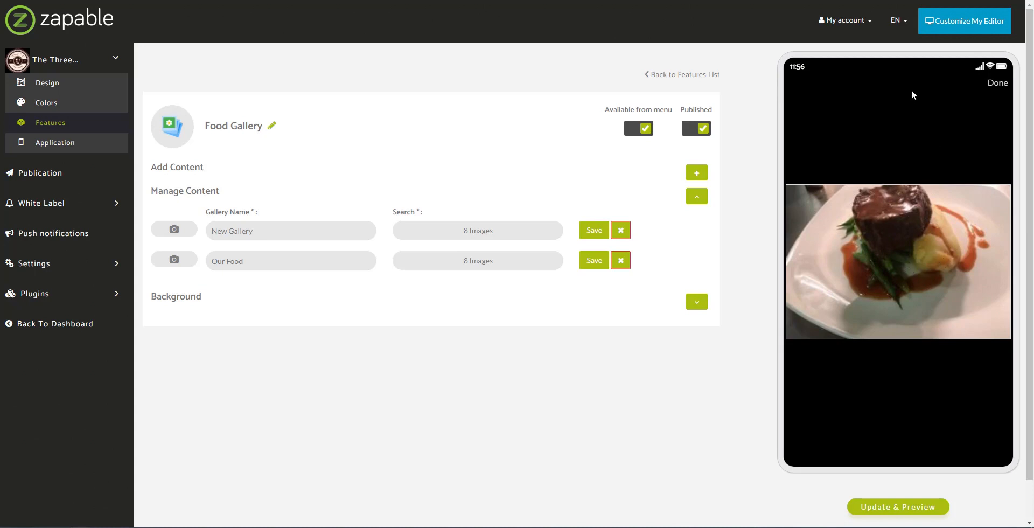
click(997, 84)
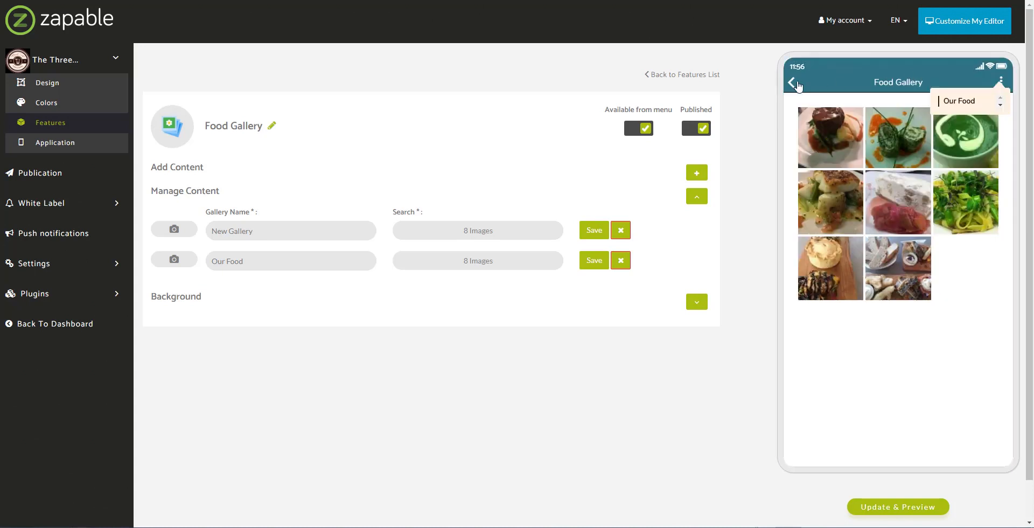
click(792, 83)
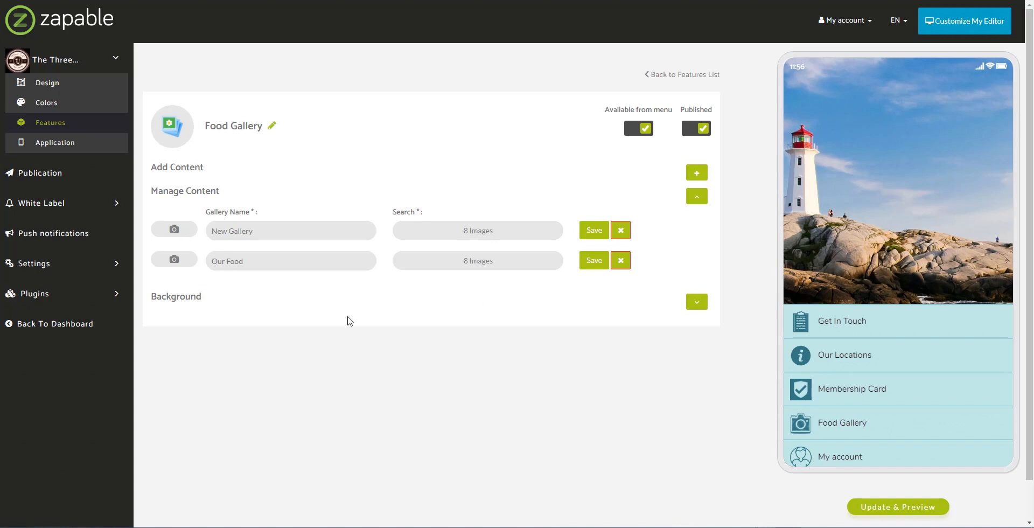
- Go back to the Features overview listing all seven app features
scroll(904, 377, down, 1)
scroll(905, 374, down, 1)
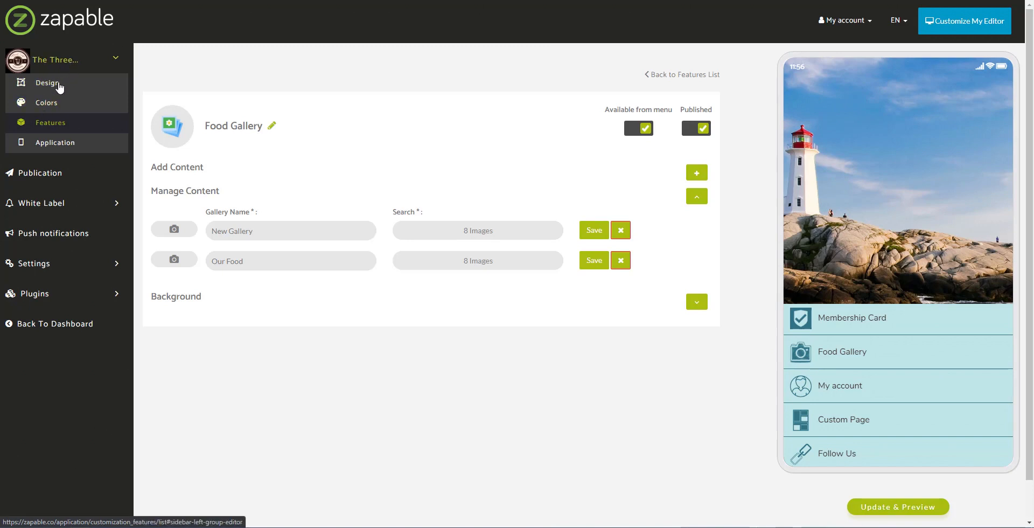
click(39, 130)
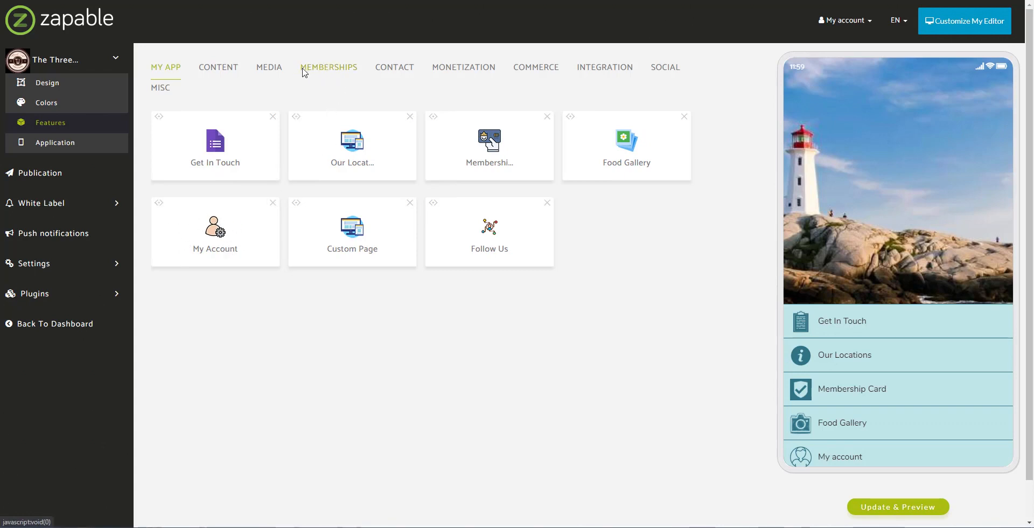
- Open My Account settings, keep the List design layout, and show its sign-in screen in the phone preview
click(215, 235)
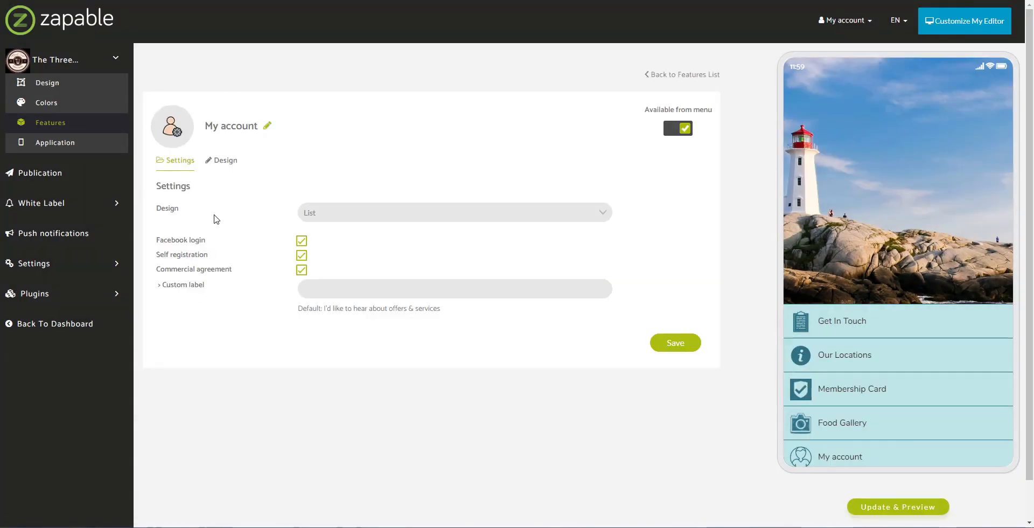
drag(181, 285, 237, 258)
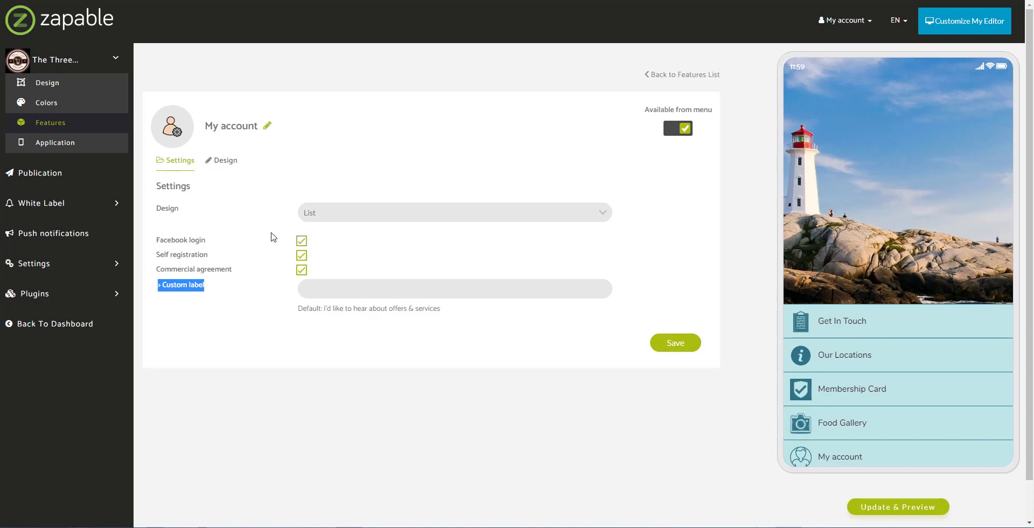
click(317, 241)
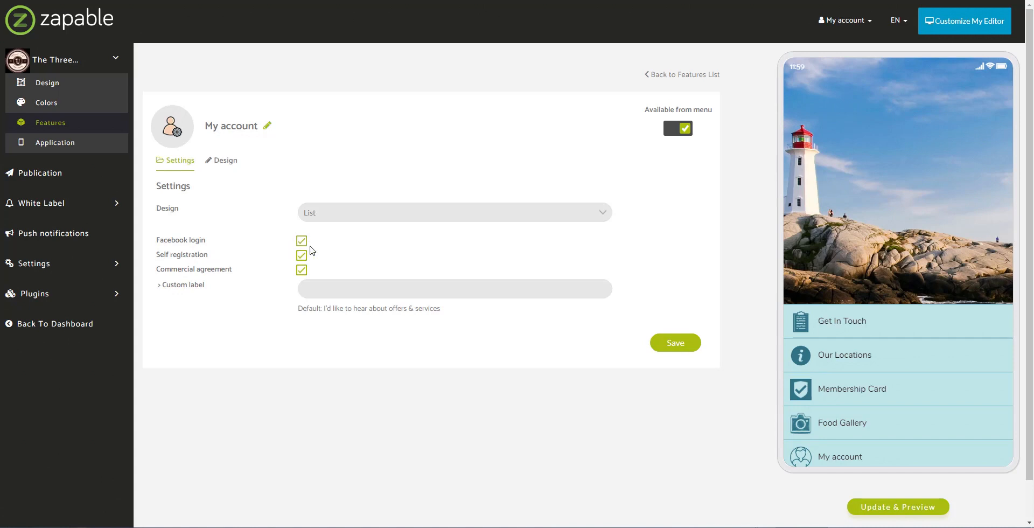
click(349, 214)
click(356, 222)
click(361, 218)
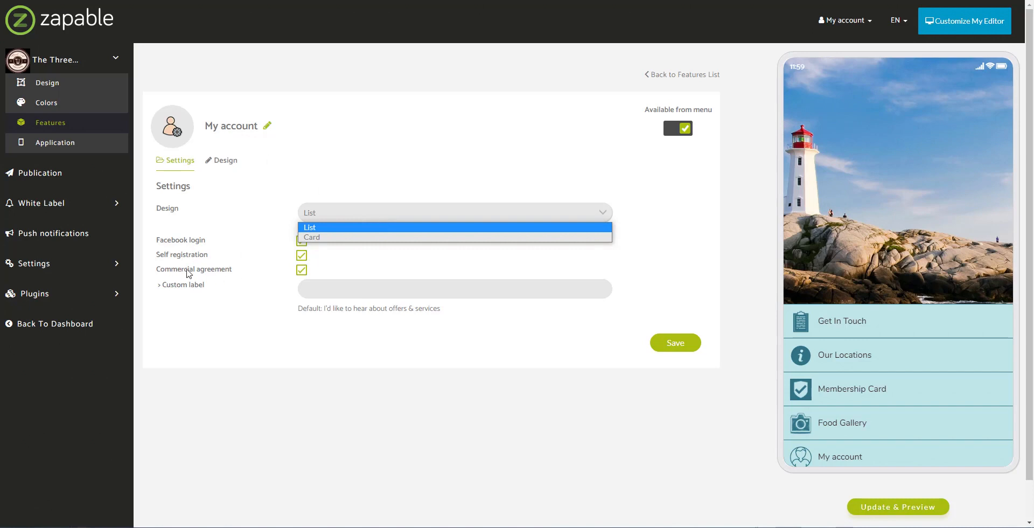
click(242, 290)
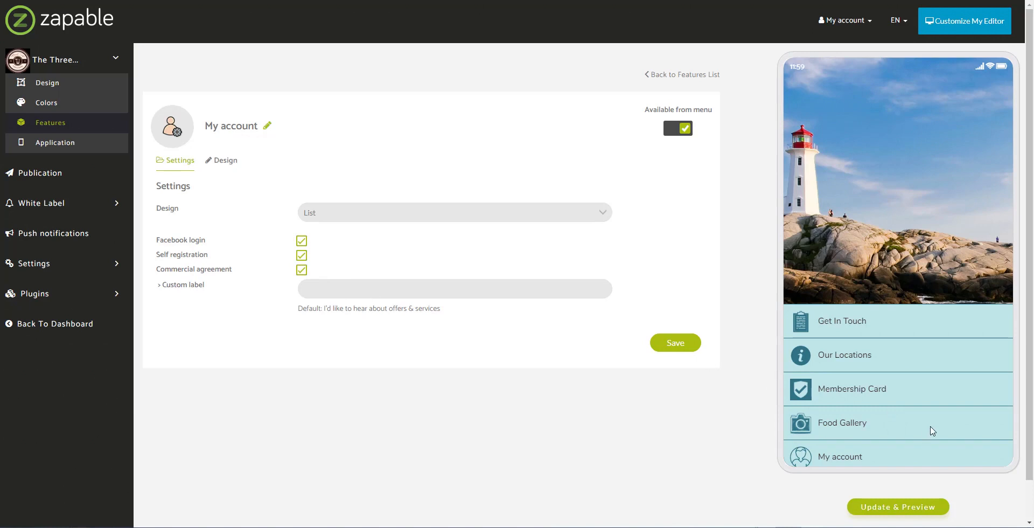
scroll(859, 442, down, 1)
click(848, 404)
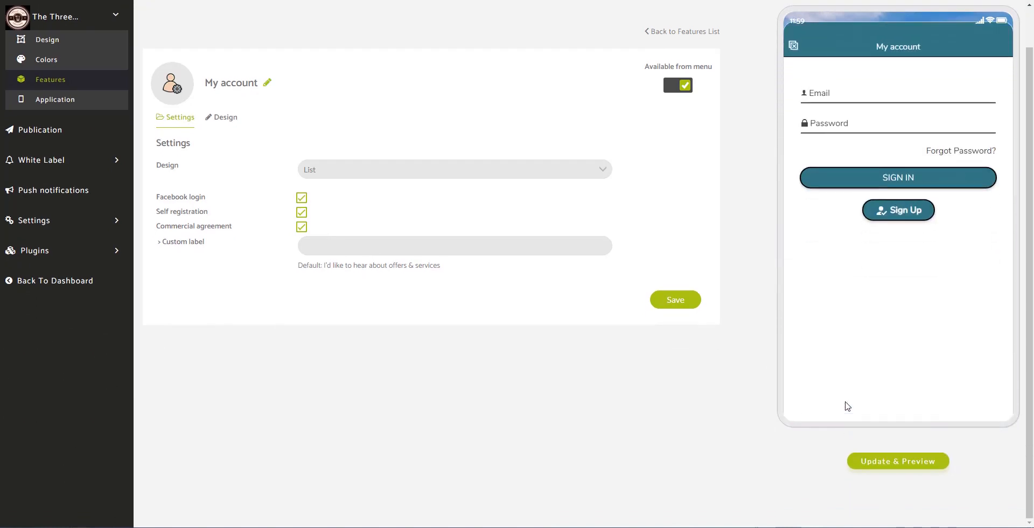
- Set the sign-up opt-in custom label to 'Would you like to join our newsletter?' and save
scroll(721, 359, up, 1)
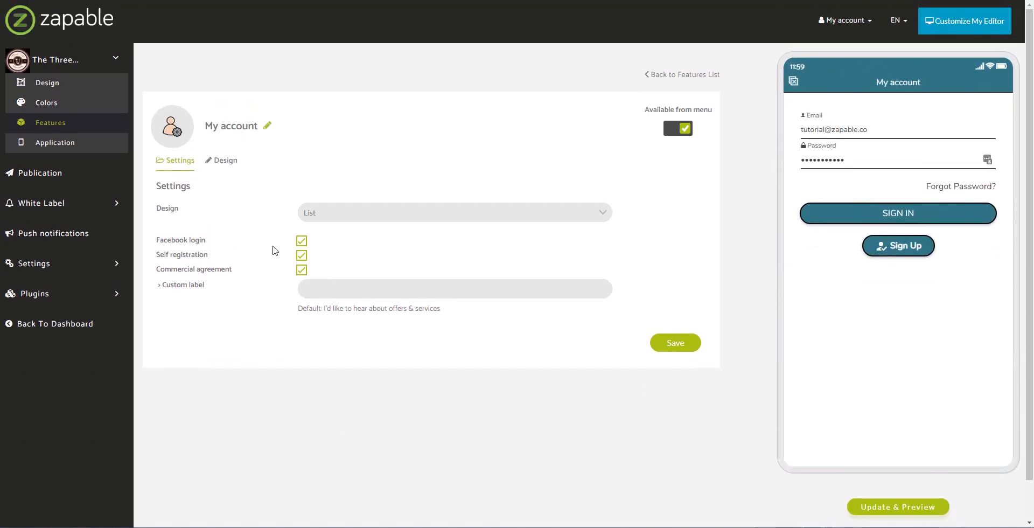
click(915, 247)
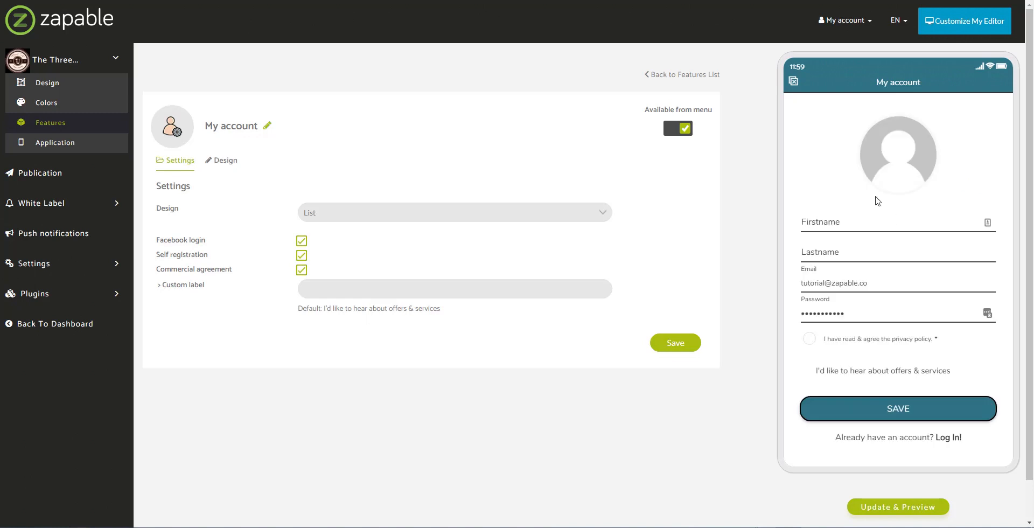
scroll(878, 201, down, 1)
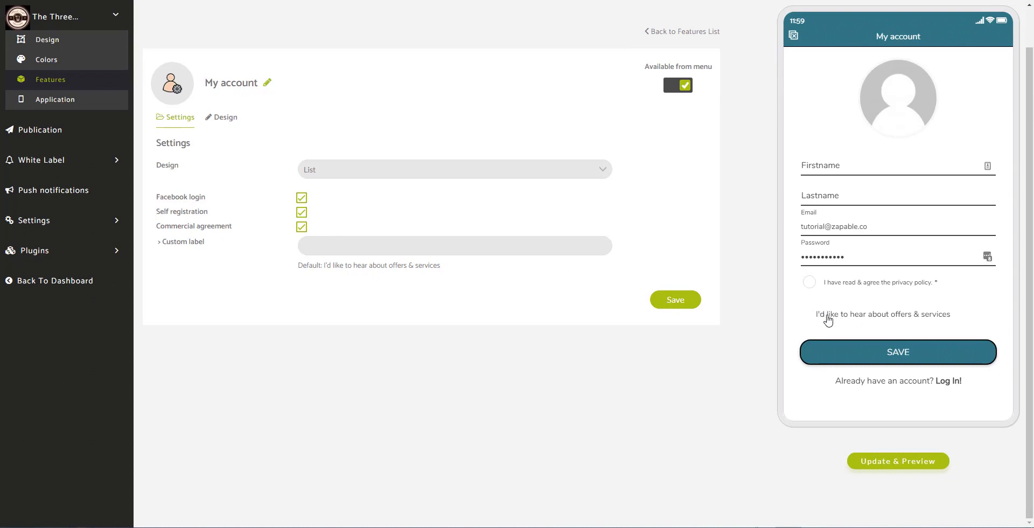
click(425, 249)
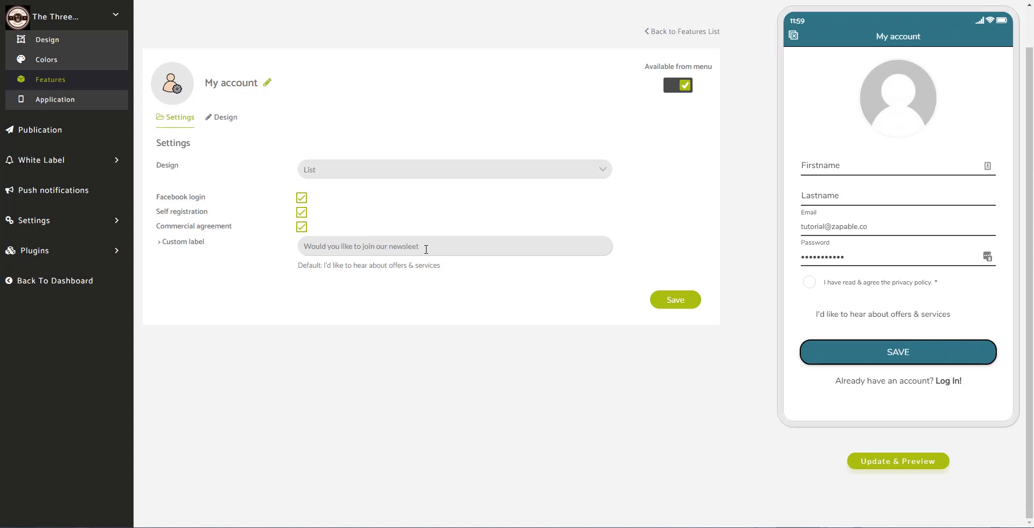
text(ter?)
click(689, 300)
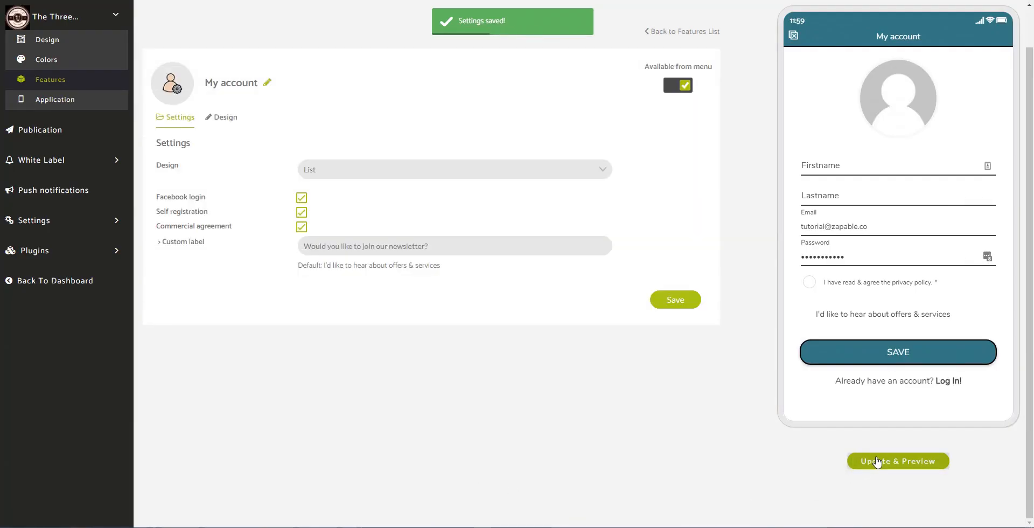
- Update the preview, open the My account sign-up form, and tick the newsletter opt-in
click(876, 461)
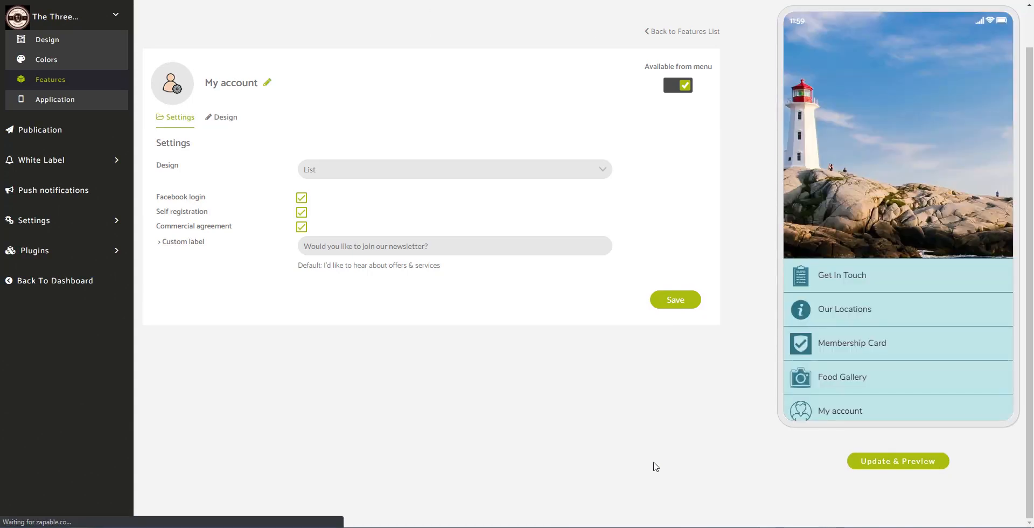
click(829, 412)
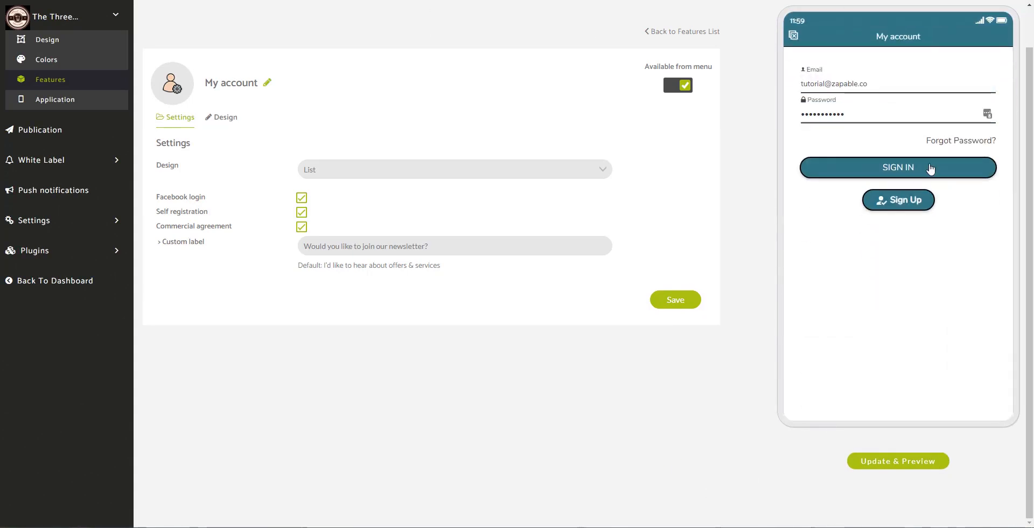
click(913, 207)
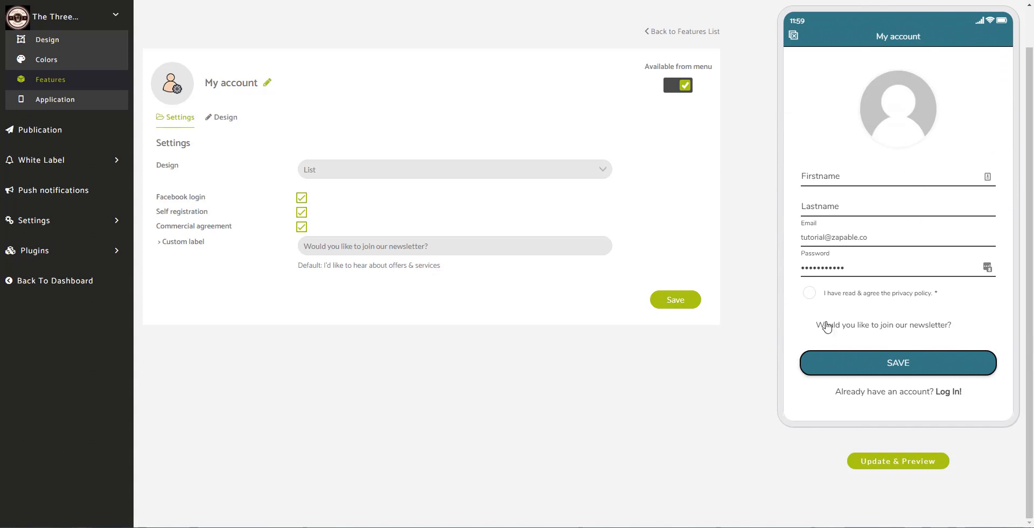
click(805, 325)
- Go back to Features and view the Custom Page cake list in the phone preview
click(69, 82)
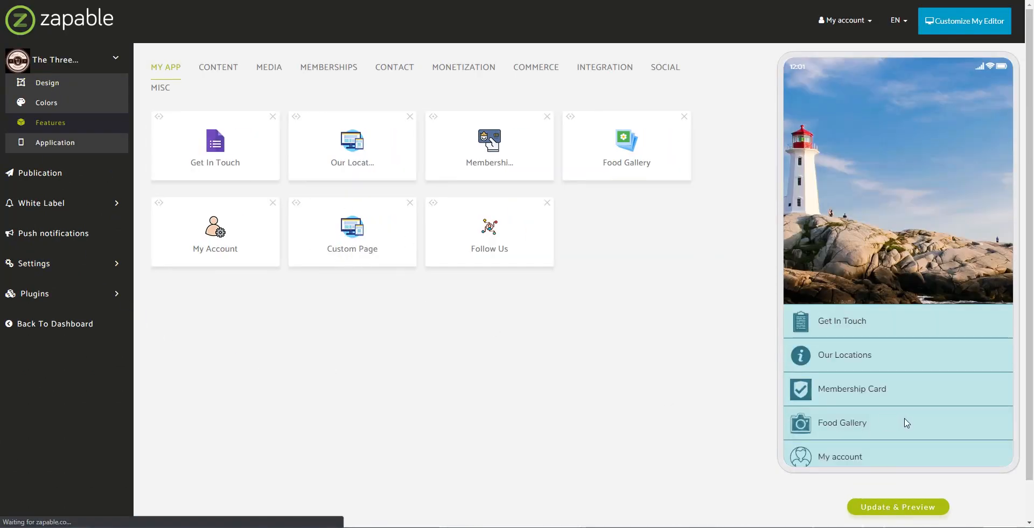
drag(890, 431, 896, 329)
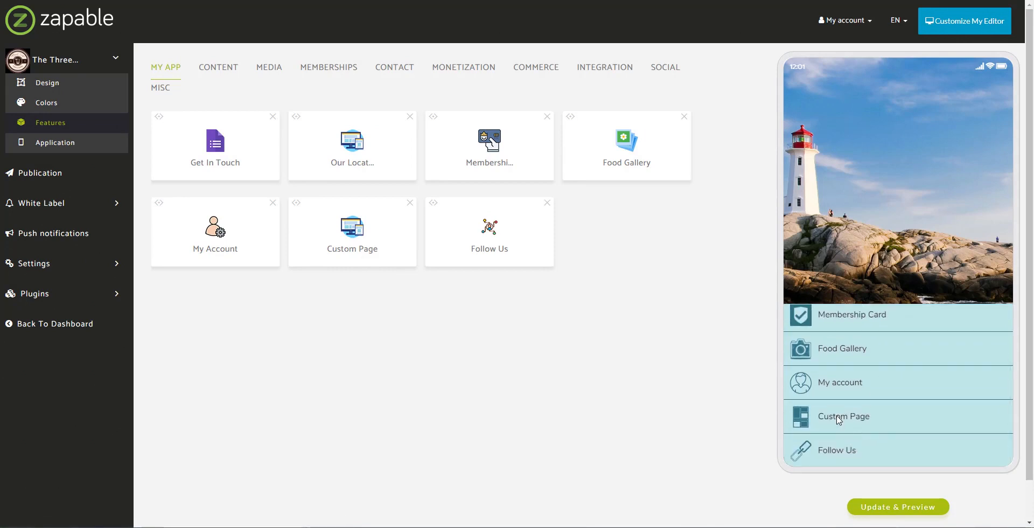
click(838, 417)
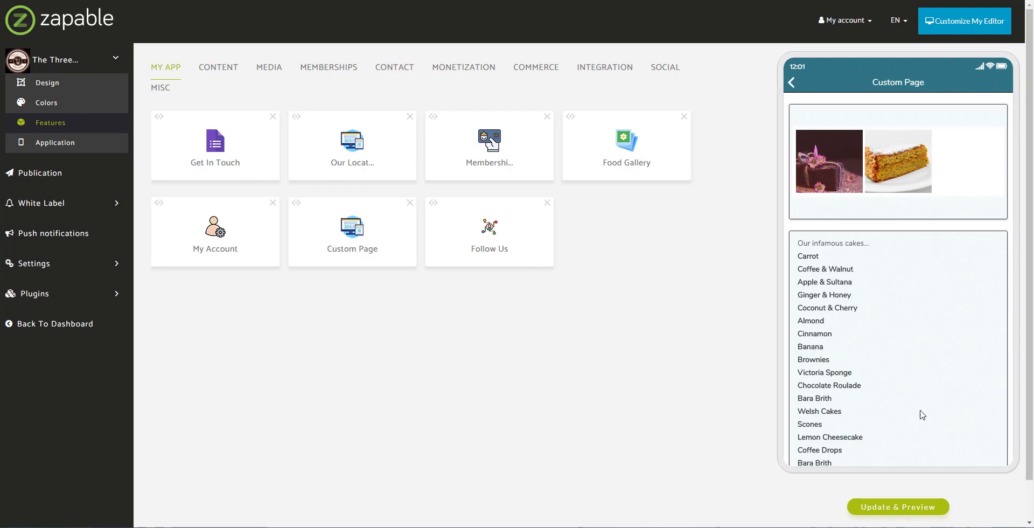
scroll(931, 434, down, 3)
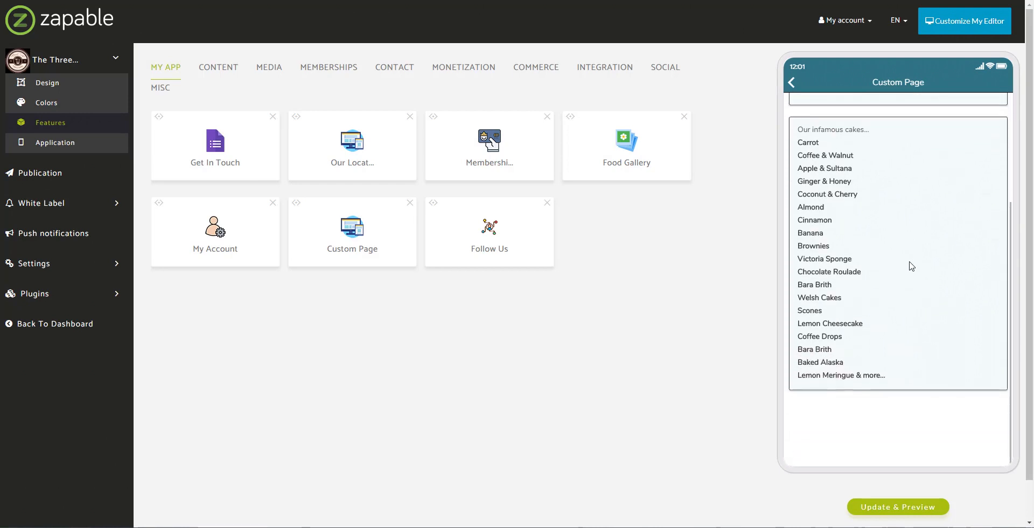
scroll(906, 355, up, 1)
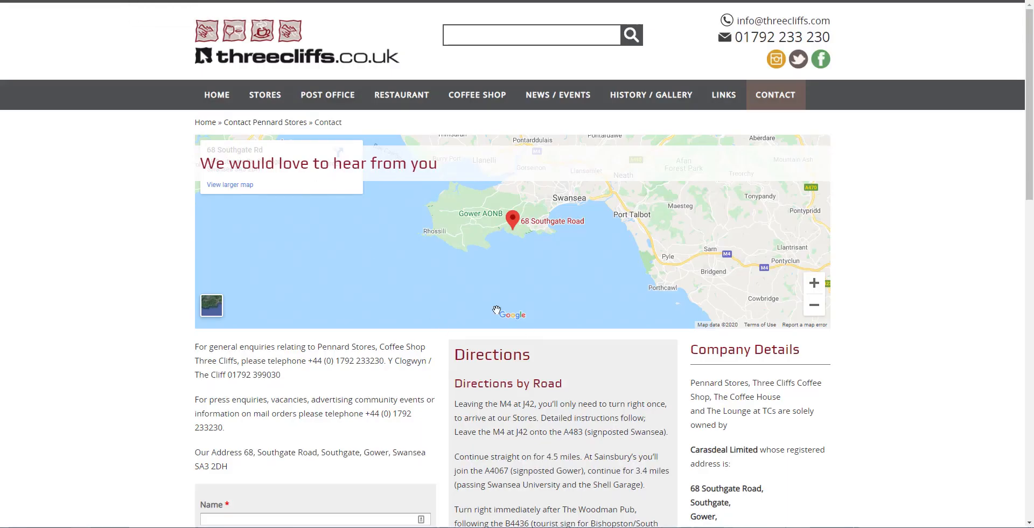
- Open the coffee shop's Taster page in the browser
scroll(495, 311, down, 3)
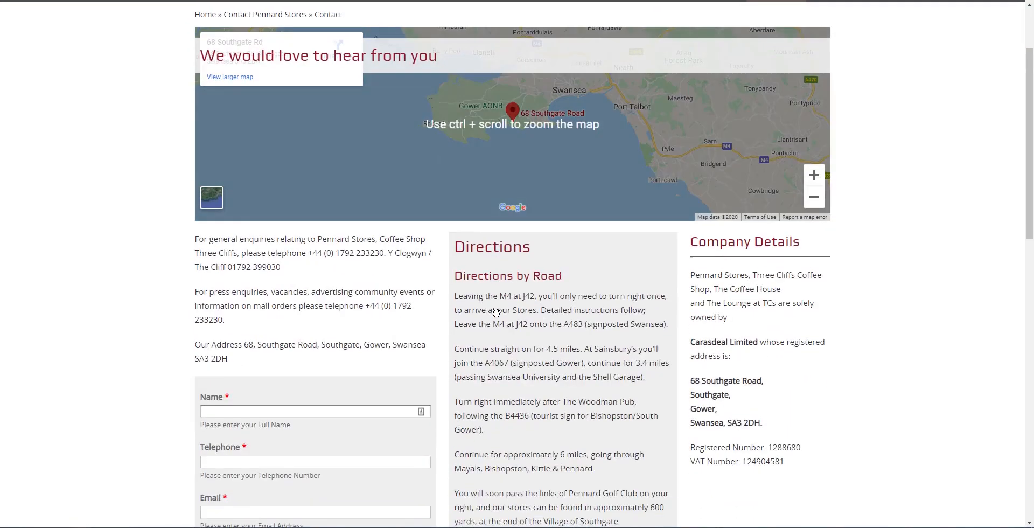
scroll(496, 311, up, 2)
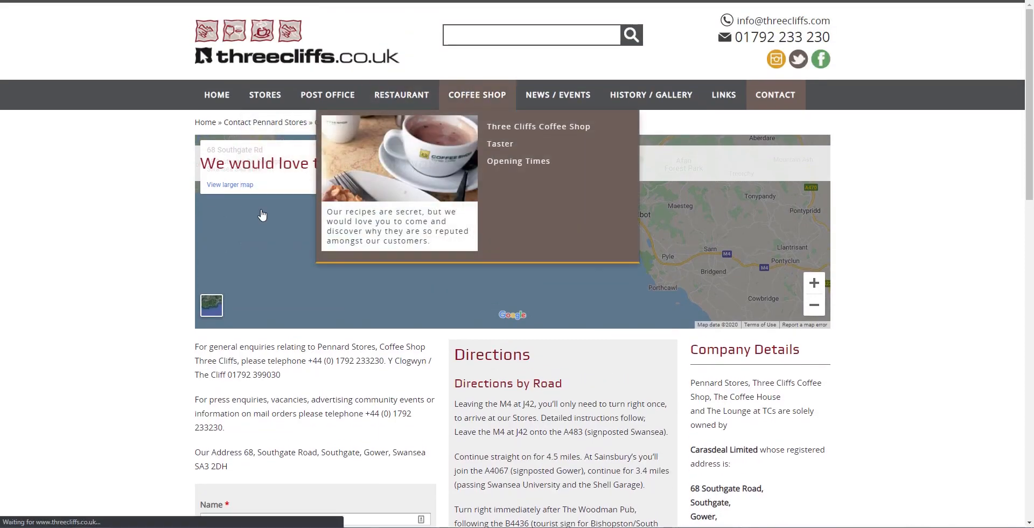
scroll(151, 272, down, 8)
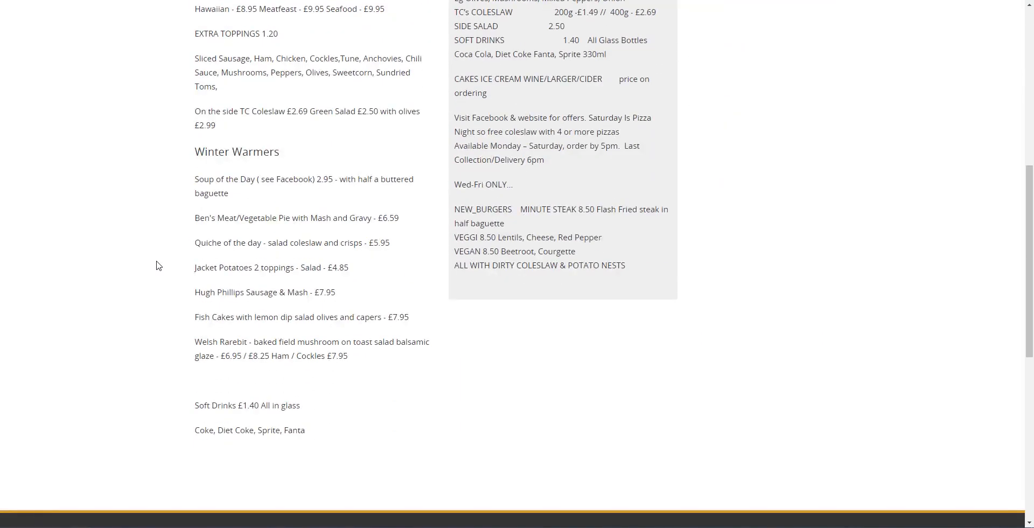
scroll(158, 265, up, 3)
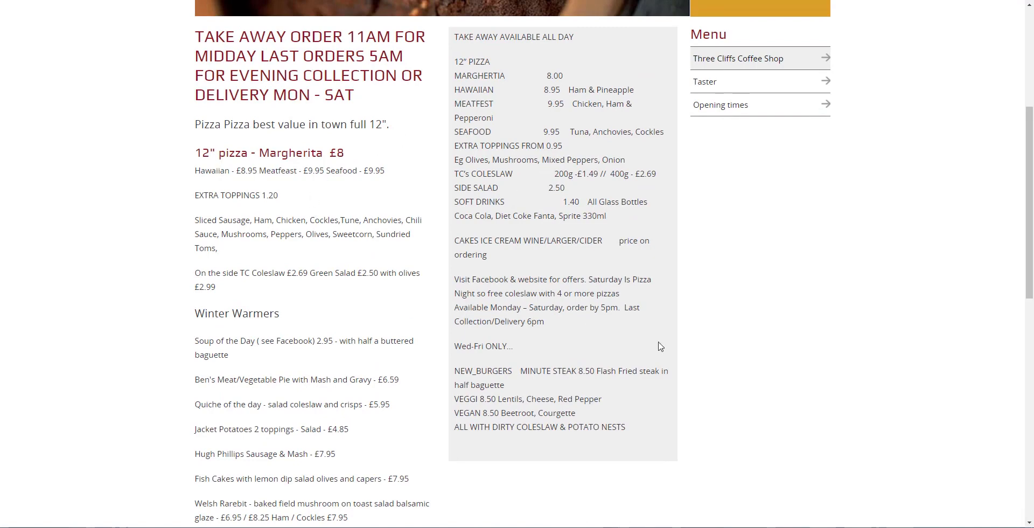
click(714, 89)
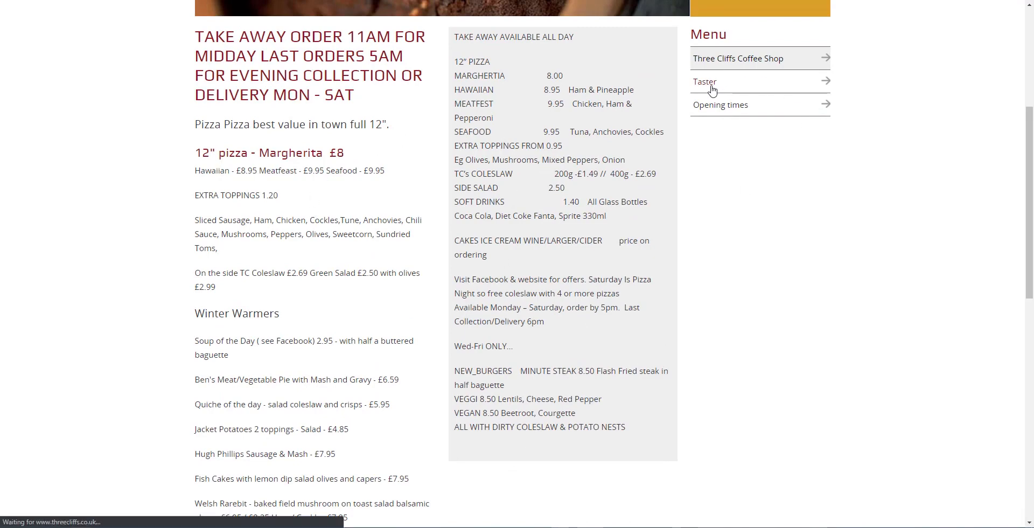
- Copy the birthday-cake paragraphs from 'Perfect for birthdays' to 'Potatoes.' and return to Zapable
scroll(635, 358, down, 1)
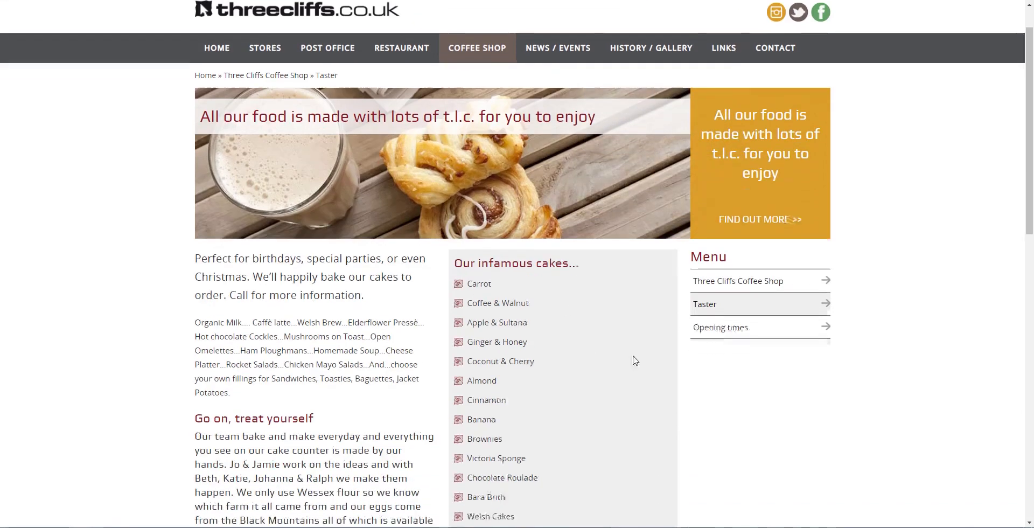
scroll(606, 412, down, 4)
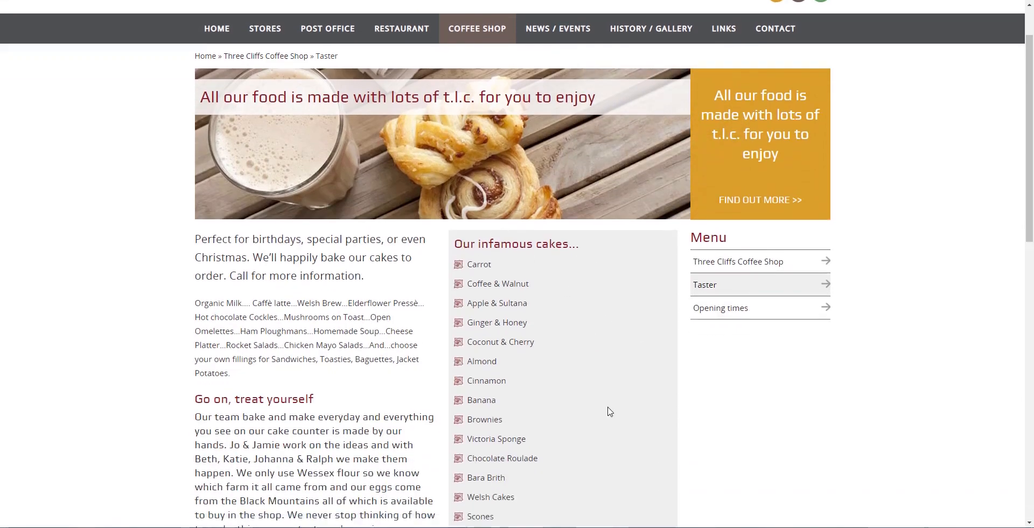
scroll(541, 208, down, 1)
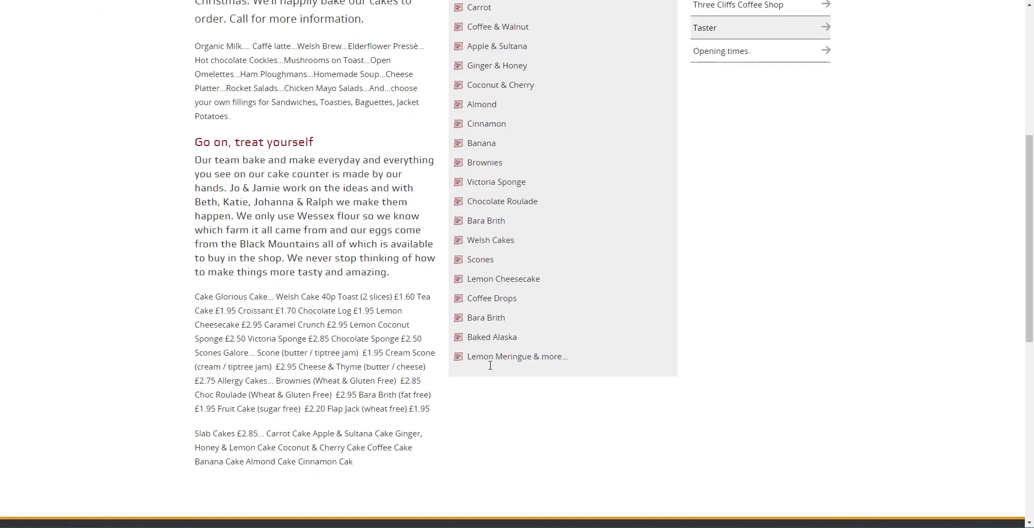
scroll(186, 118, up, 1)
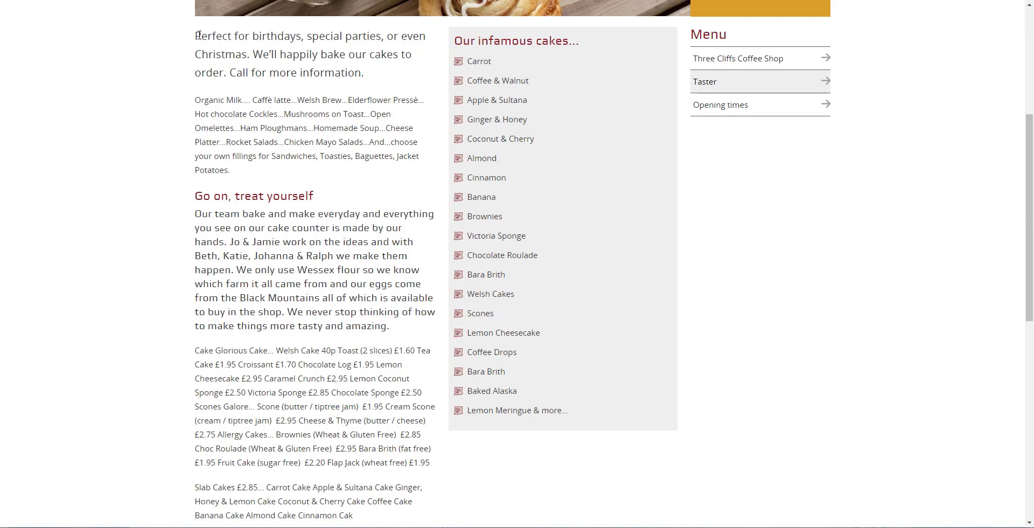
drag(196, 34, 254, 177)
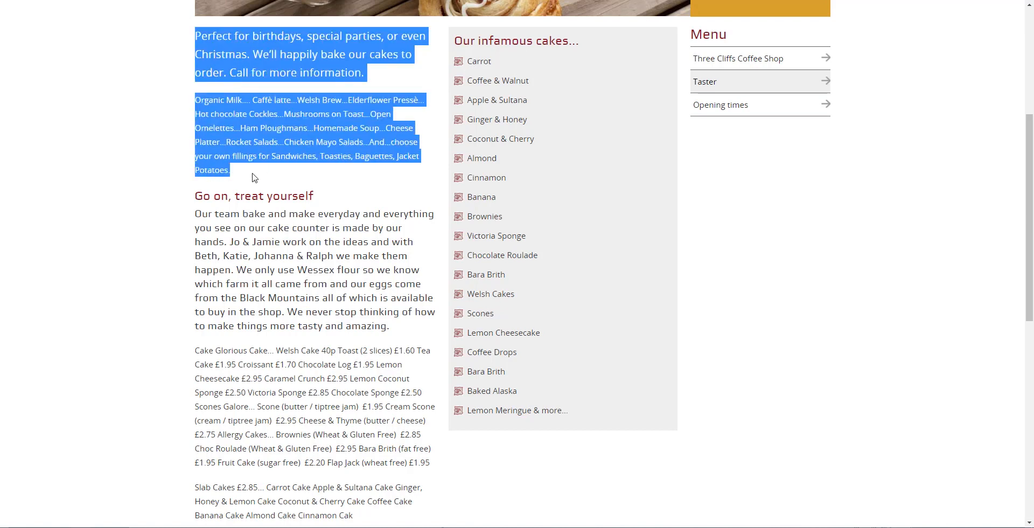
right_click(270, 123)
click(296, 136)
key(alt+Tab)
- Rename the custom page to 'Our Delicious Cakes'
click(344, 240)
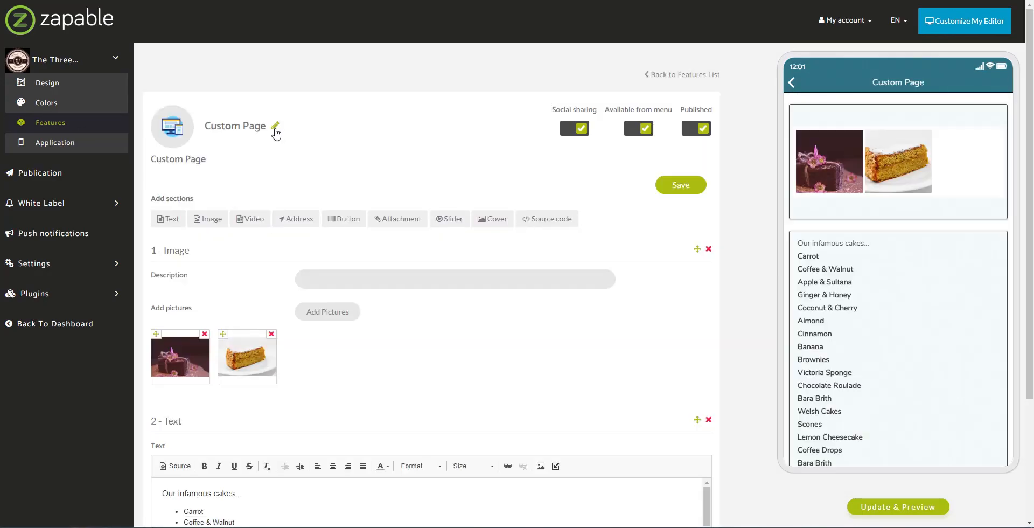
click(275, 129)
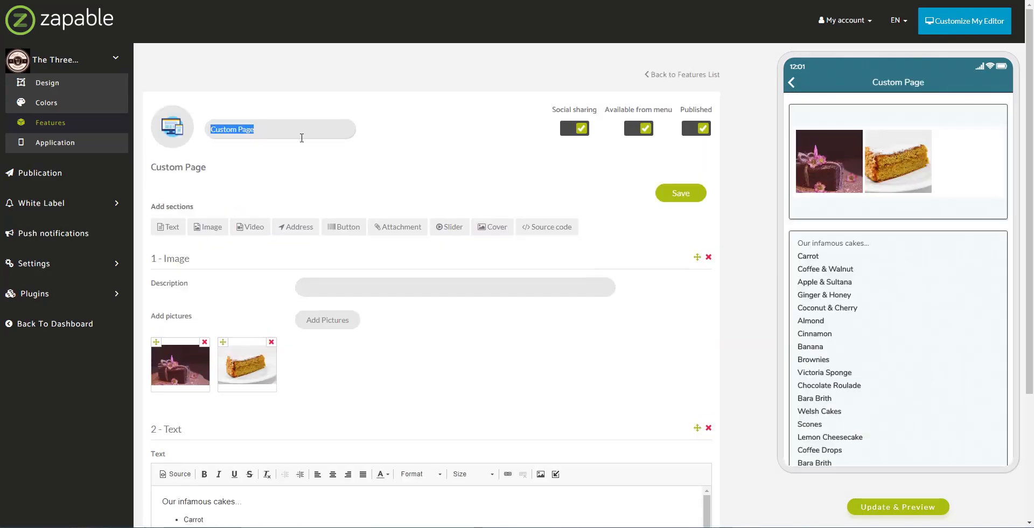
text(Our Delicious C)
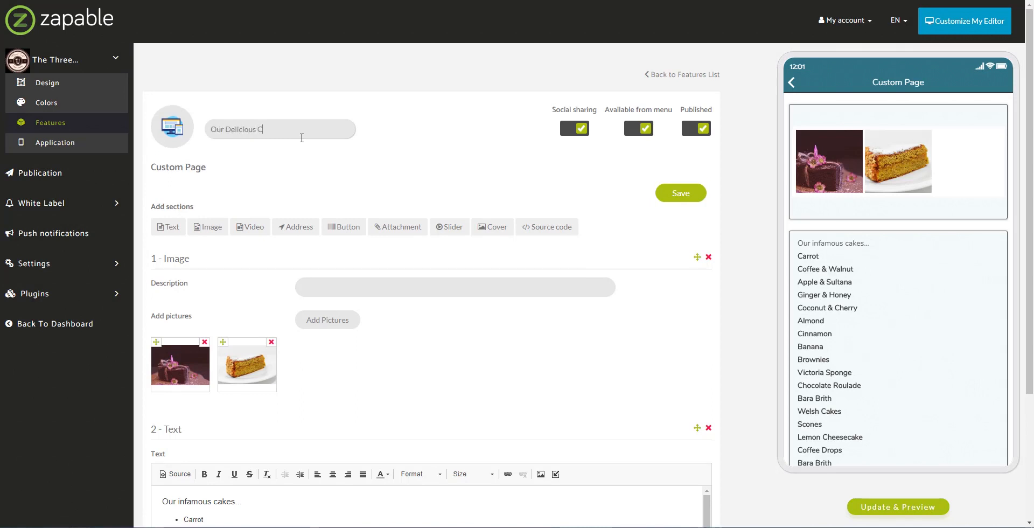
text(akes)
click(678, 200)
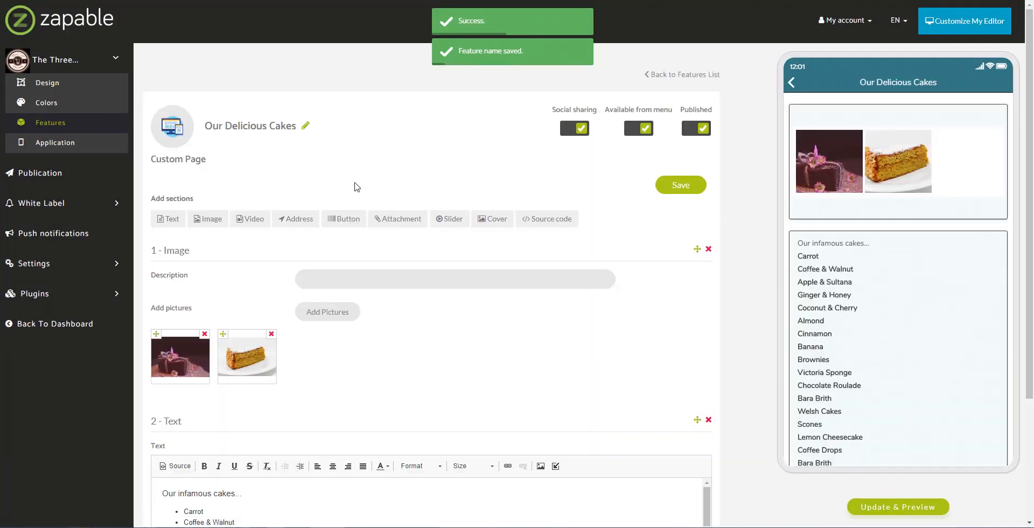
- Add a text section with the pasted birthday-cake paragraphs, move it to the top, and save
click(174, 219)
scroll(192, 272, down, 7)
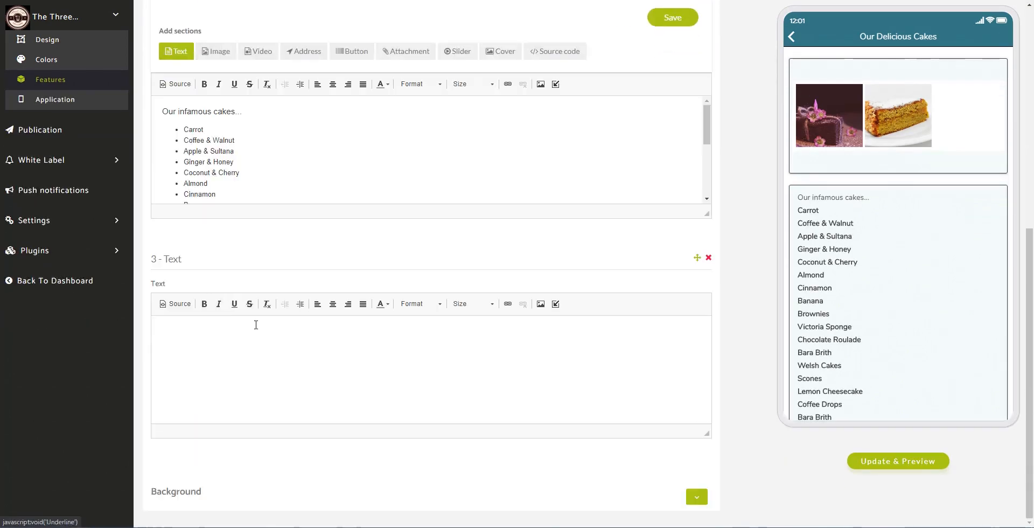
click(196, 347)
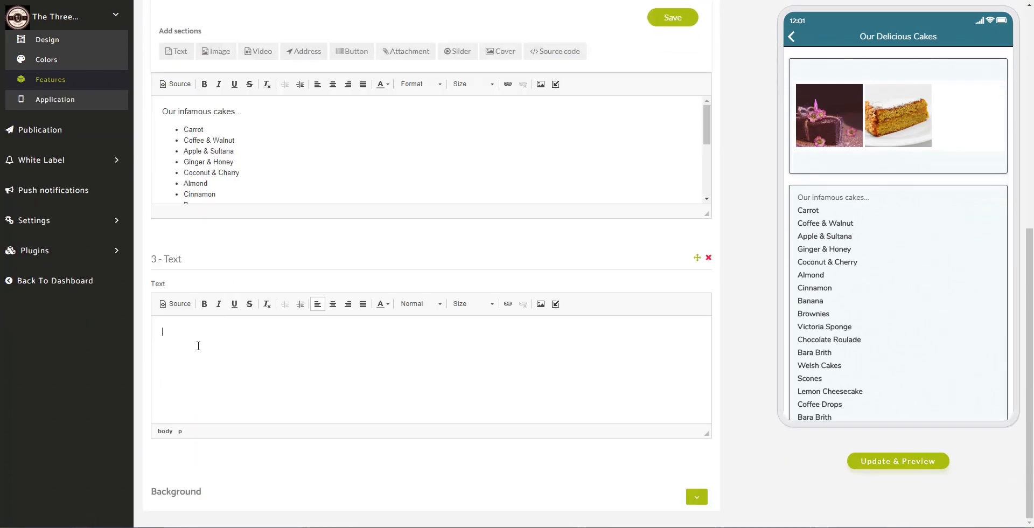
key(ctrl+v)
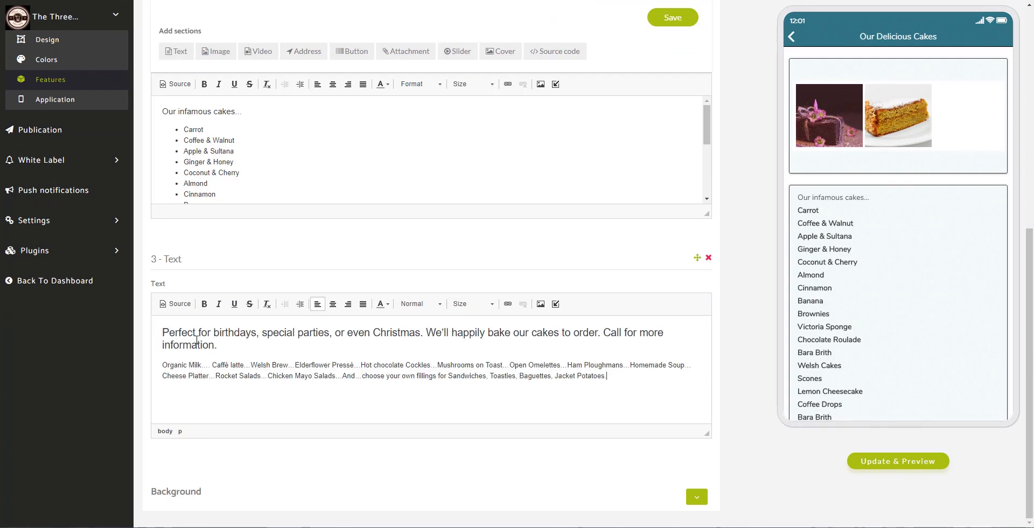
drag(697, 257, 503, 115)
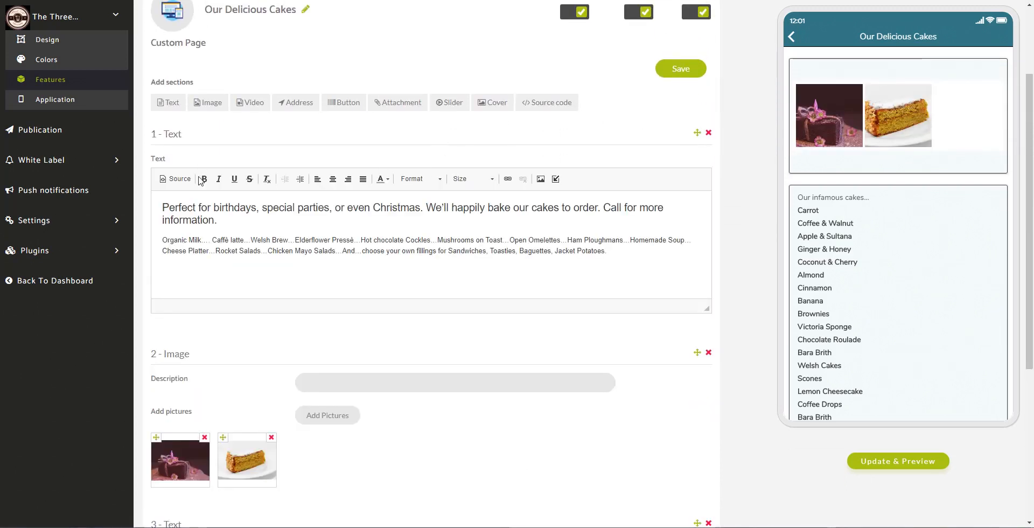
click(693, 74)
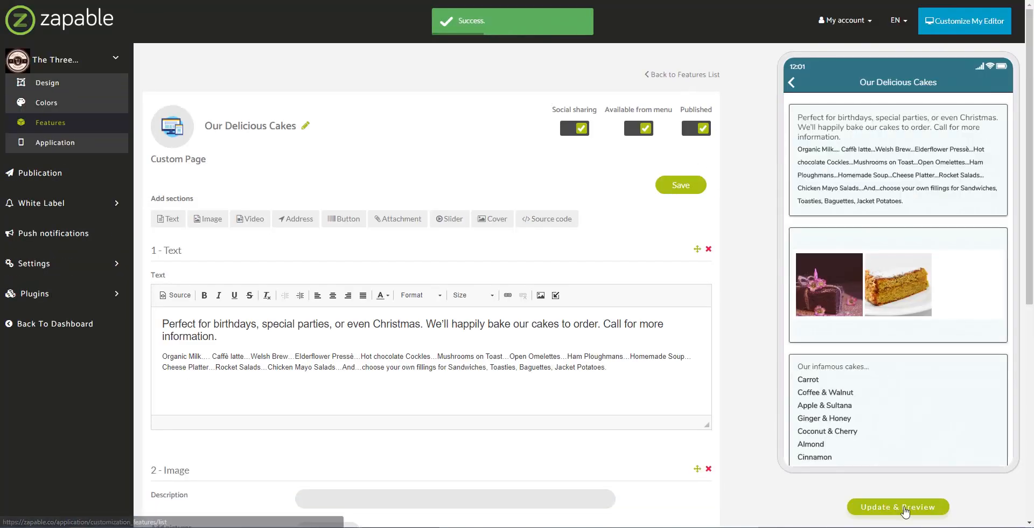
- Refresh the preview and open the Our Delicious Cakes page with its new intro text
click(897, 505)
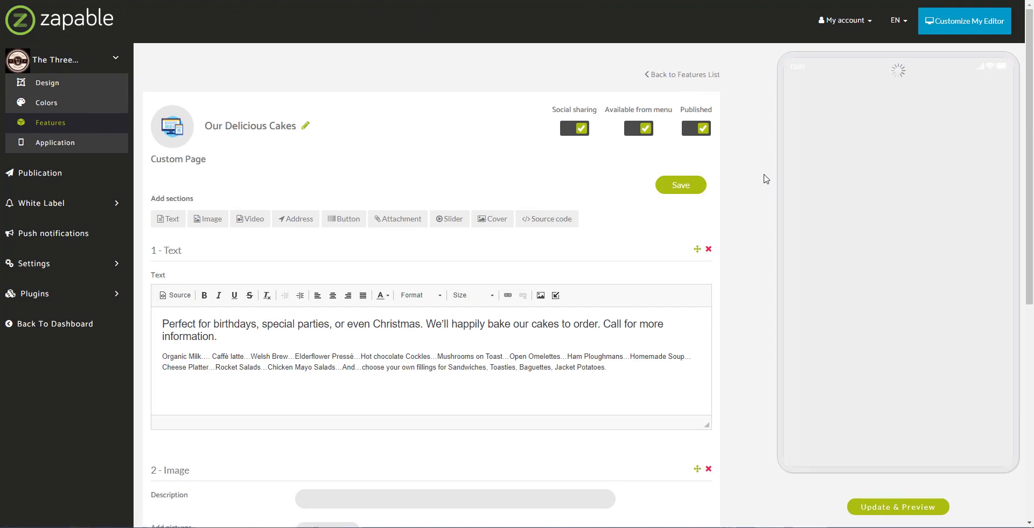
drag(988, 452, 983, 368)
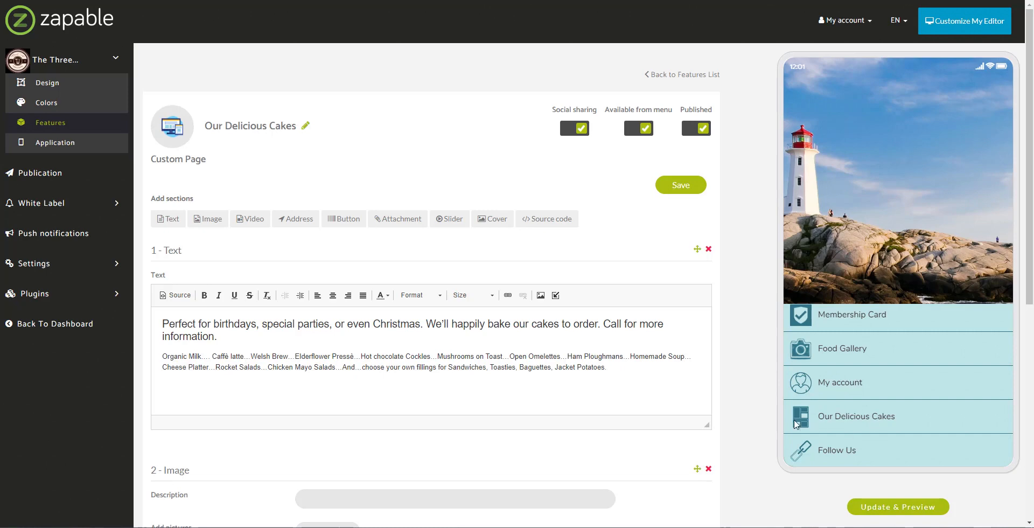
click(876, 416)
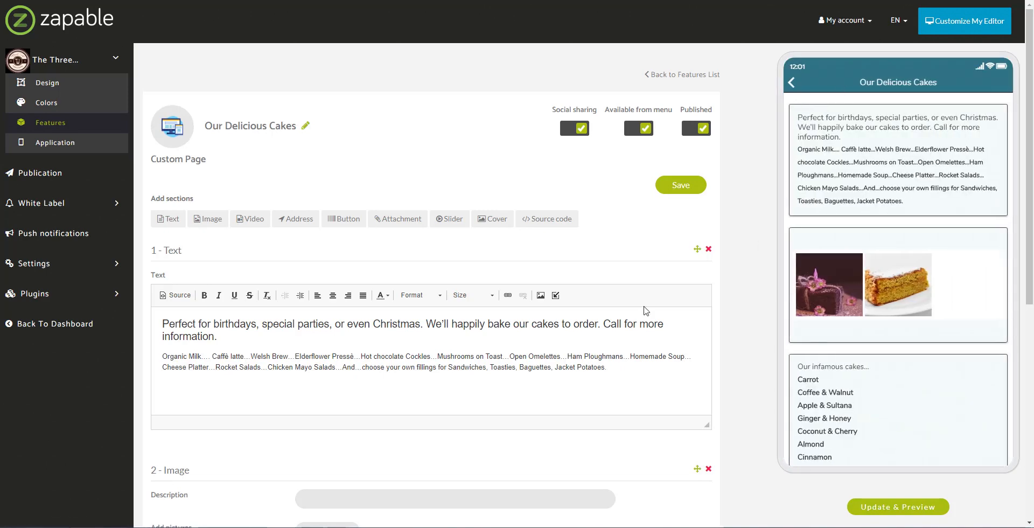
- Scroll down to the cake list text section and begin editing it
scroll(700, 413, down, 4)
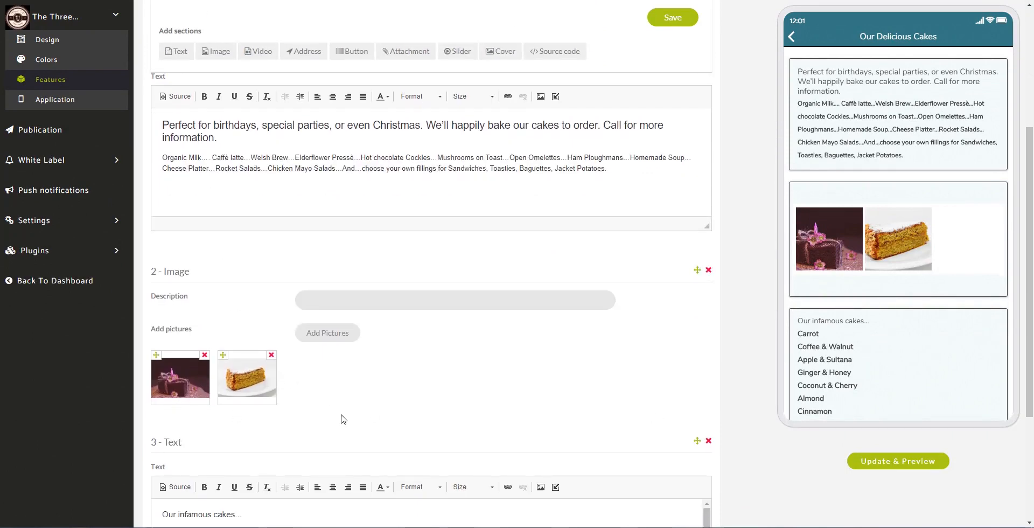
scroll(829, 189, down, 3)
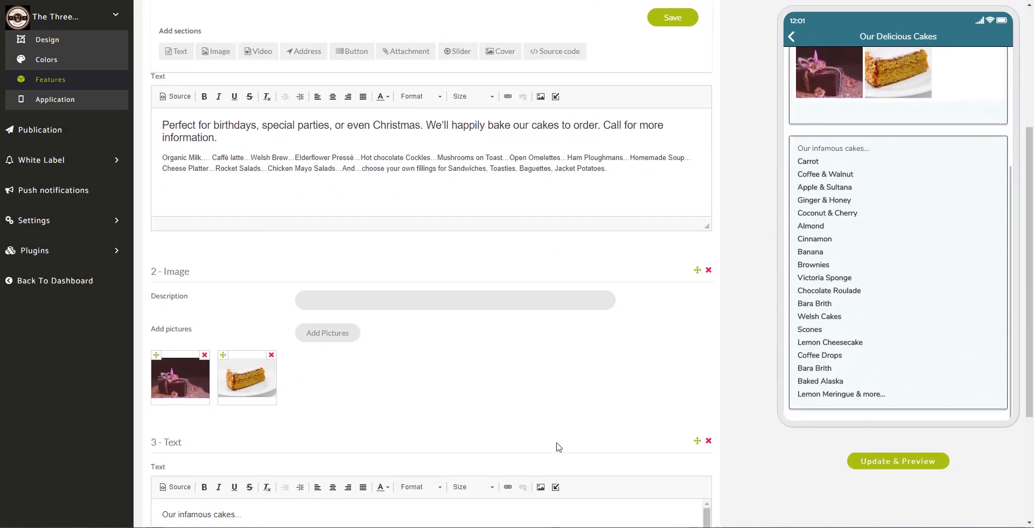
scroll(558, 446, down, 3)
click(708, 360)
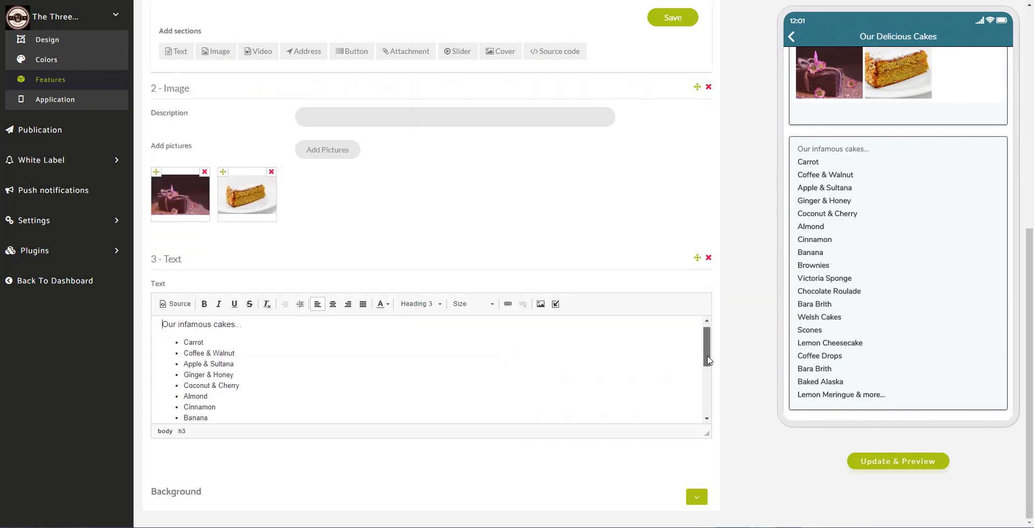
drag(708, 359, 717, 328)
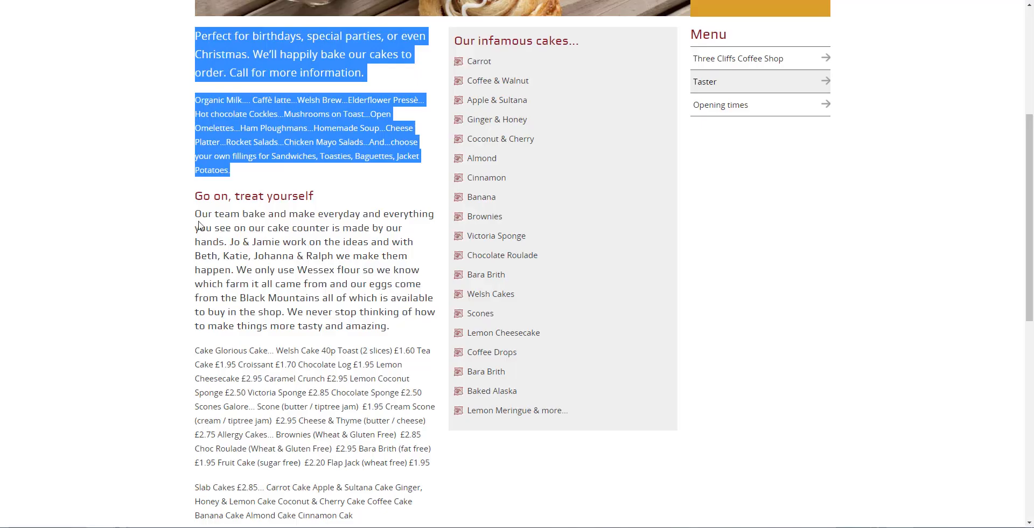
- Open the Three Cliffs Opening times page from the Taster page's Menu sidebar
scroll(313, 280, down, 4)
scroll(355, 255, up, 6)
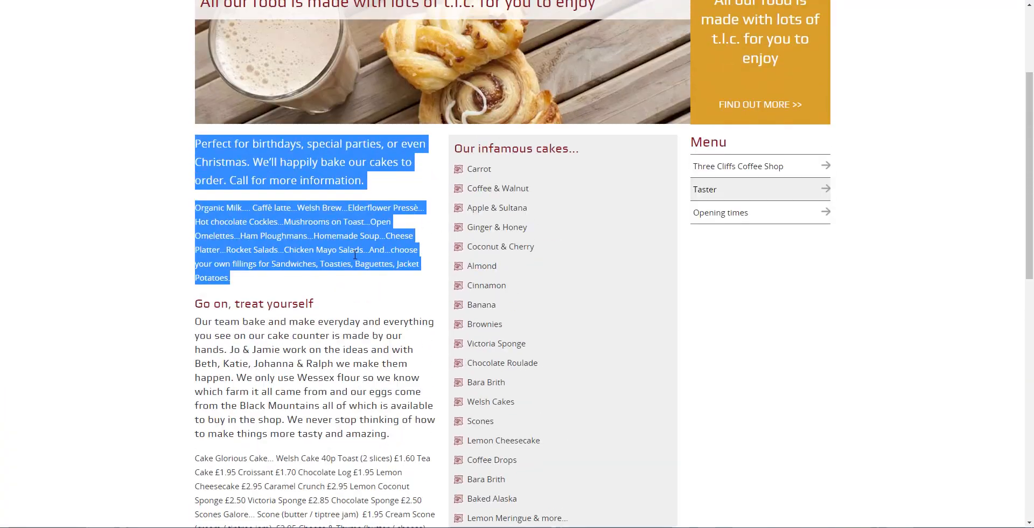
click(722, 217)
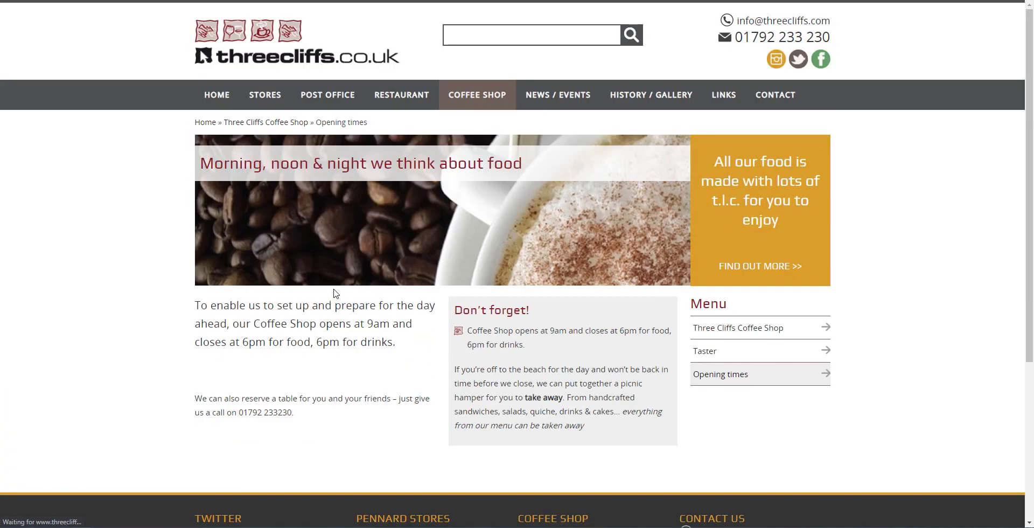
scroll(251, 253, down, 1)
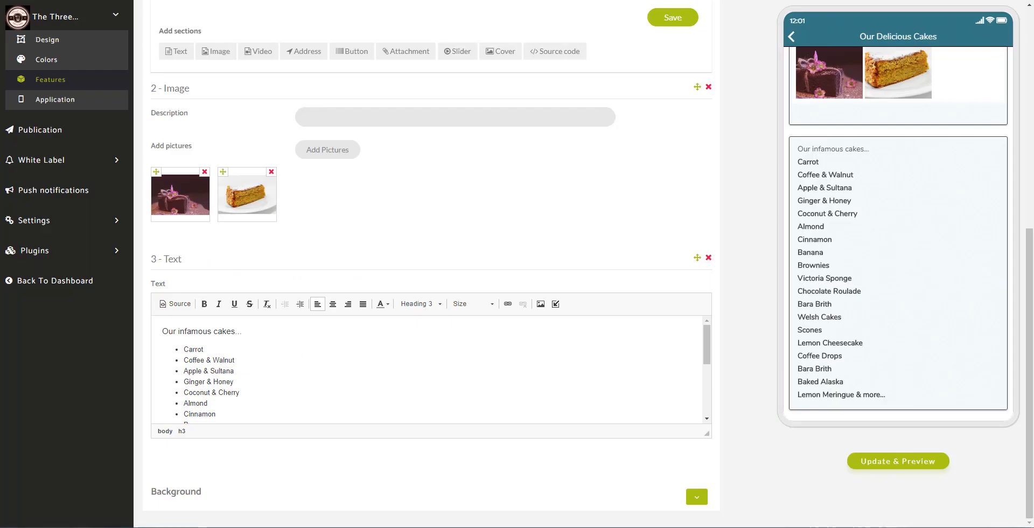
- Add a new text section headed 'Opening Times' with a first line 'Monday 9:00'
scroll(289, 279, up, 2)
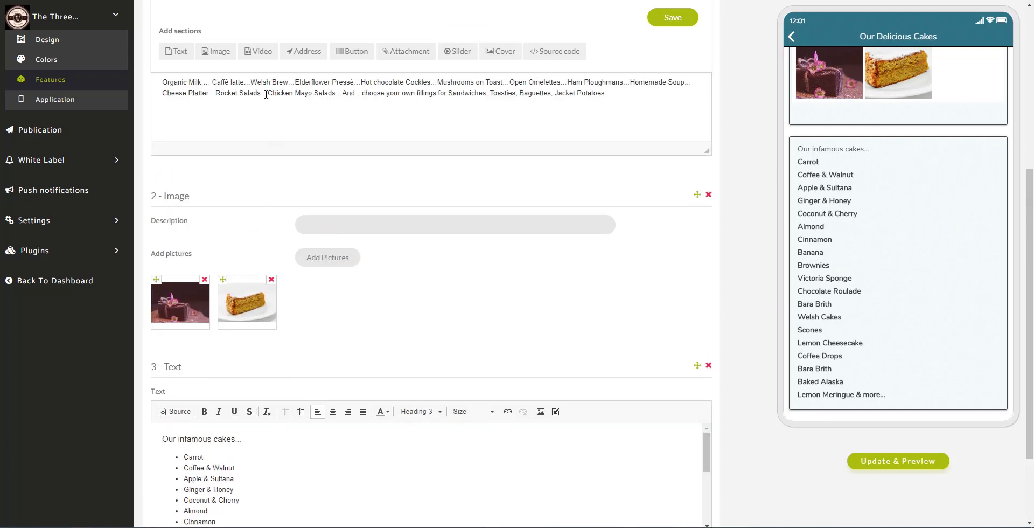
click(177, 50)
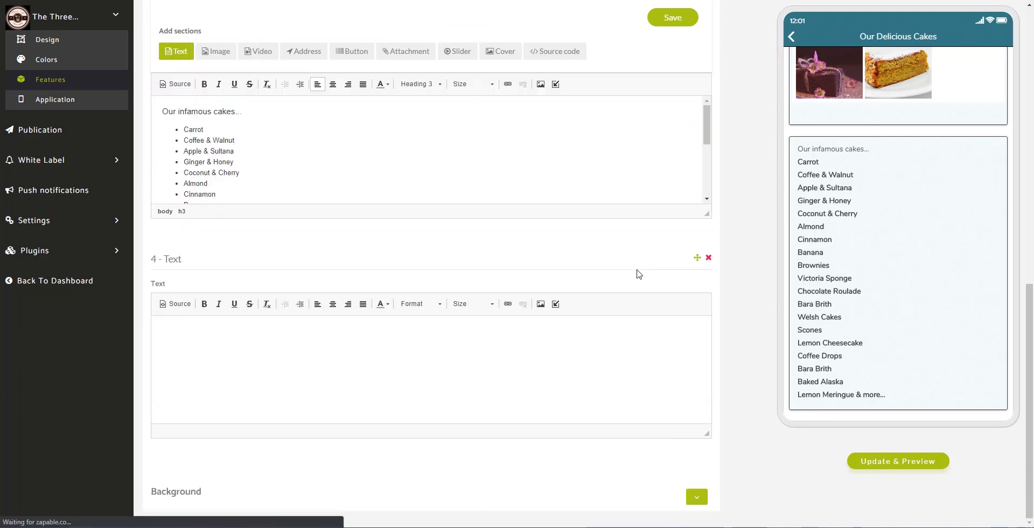
click(561, 401)
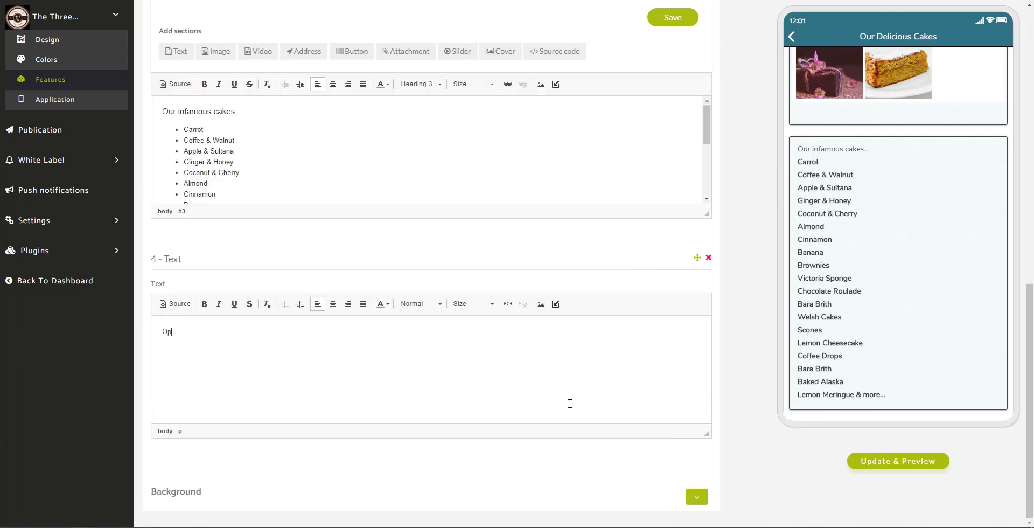
text(Opening Times)
key(Return)
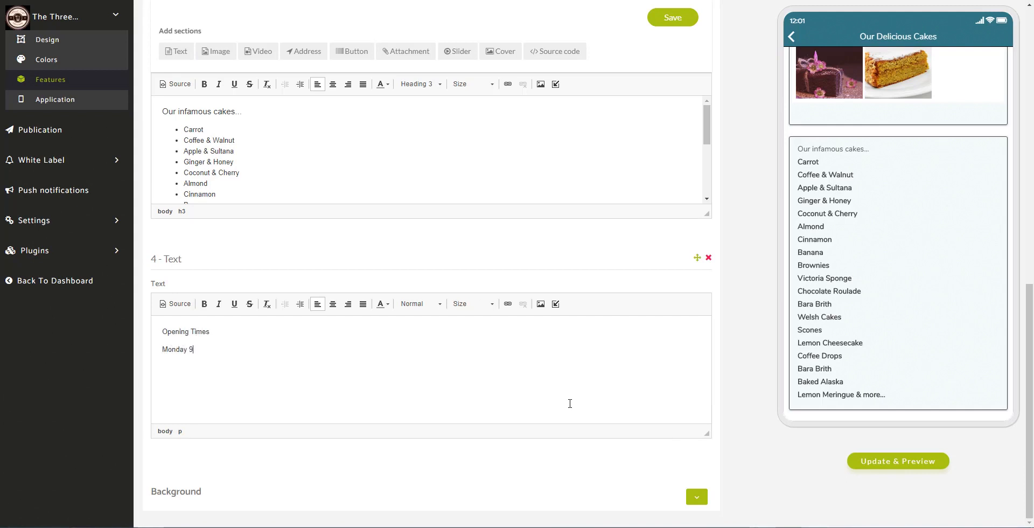
text(Monday 9:00am to 5:30pm)
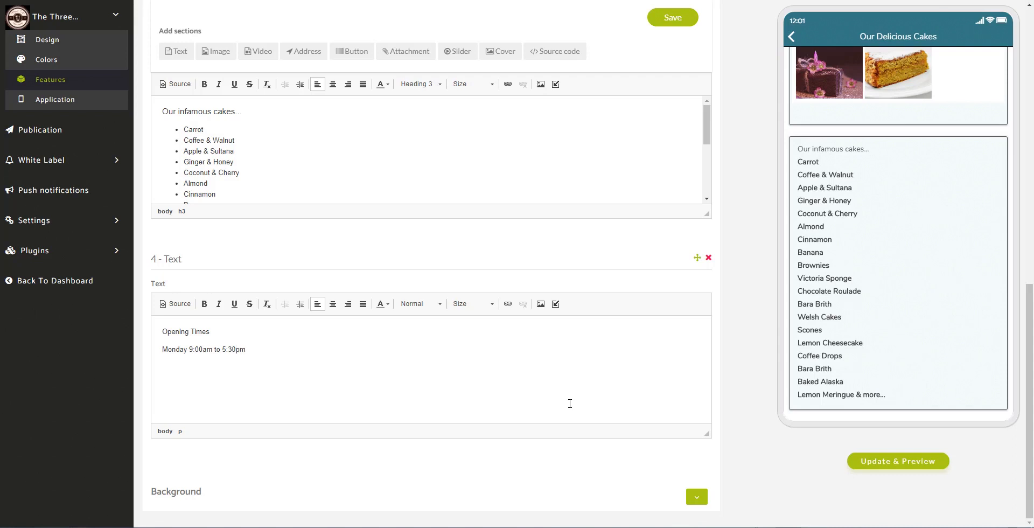
- Paste copies of the Monday hours line for the remaining weekdays
key(shift+Home)
key(ctrl+c)
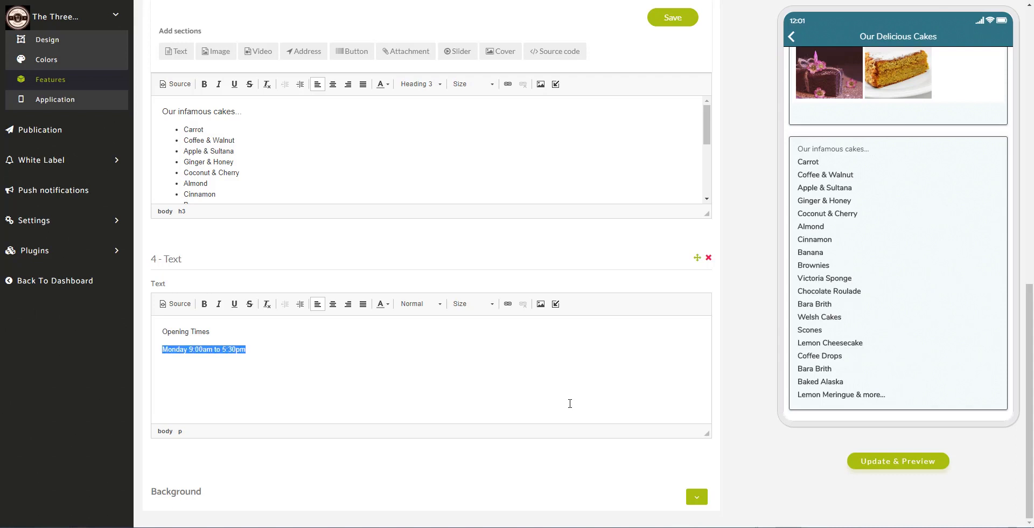
key(End)
key(ctrl+v)
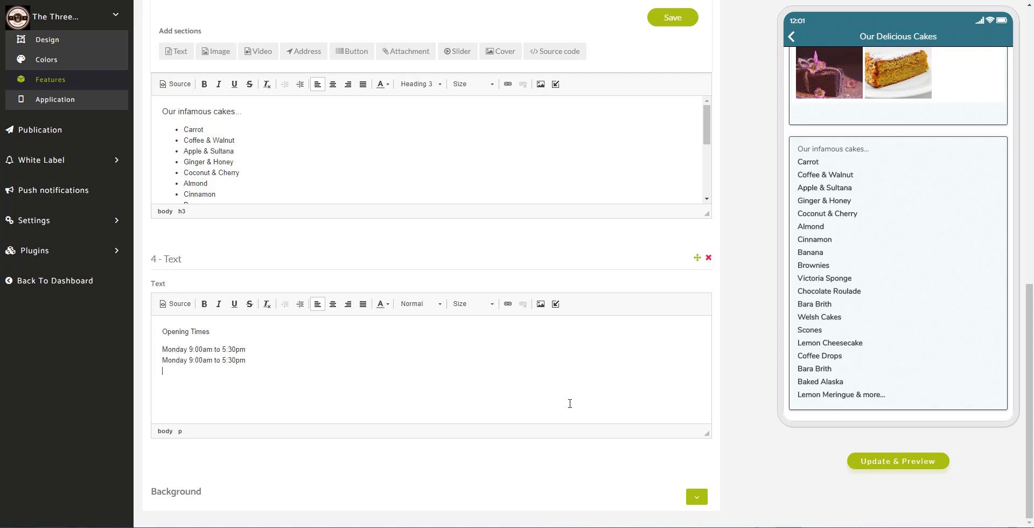
key(ctrl+v)
key(Return)
key(ctrl+v)
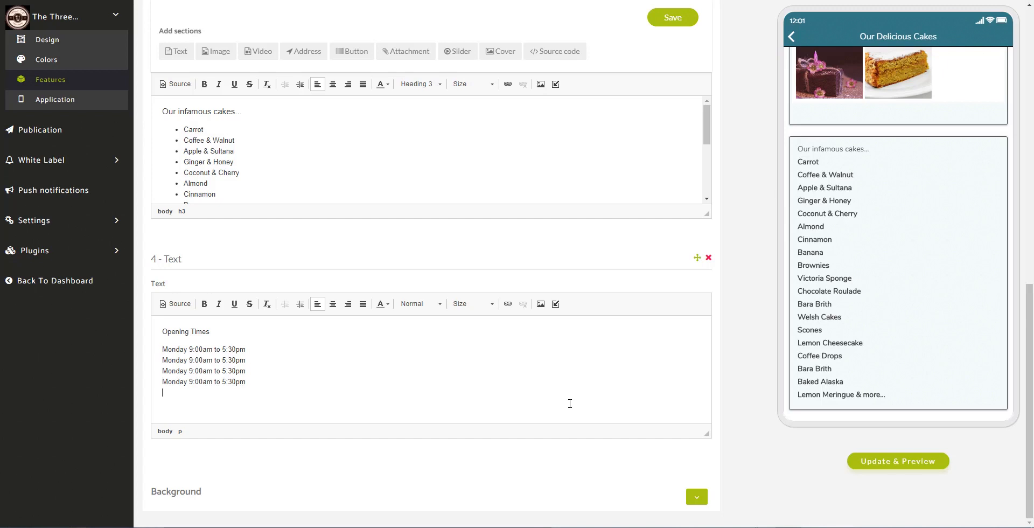
key(ctrl+v)
- Rename the copied lines to Tuesday, Wednesday, Thursday and Friday
key(BackSpace)
key(BackSpace)
key(BackSpace)
key(BackSpace)
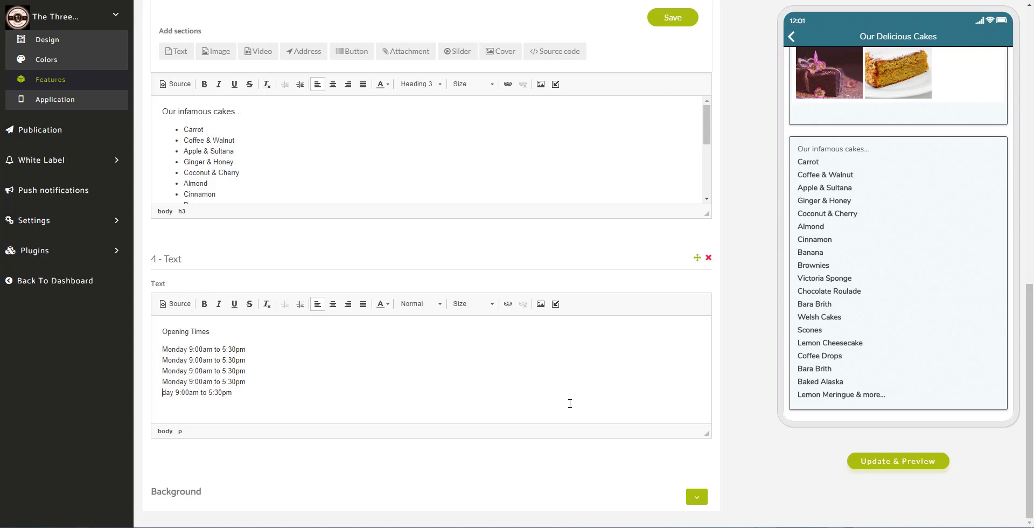
text(Fri)
key(shift+Home)
text(Tues)
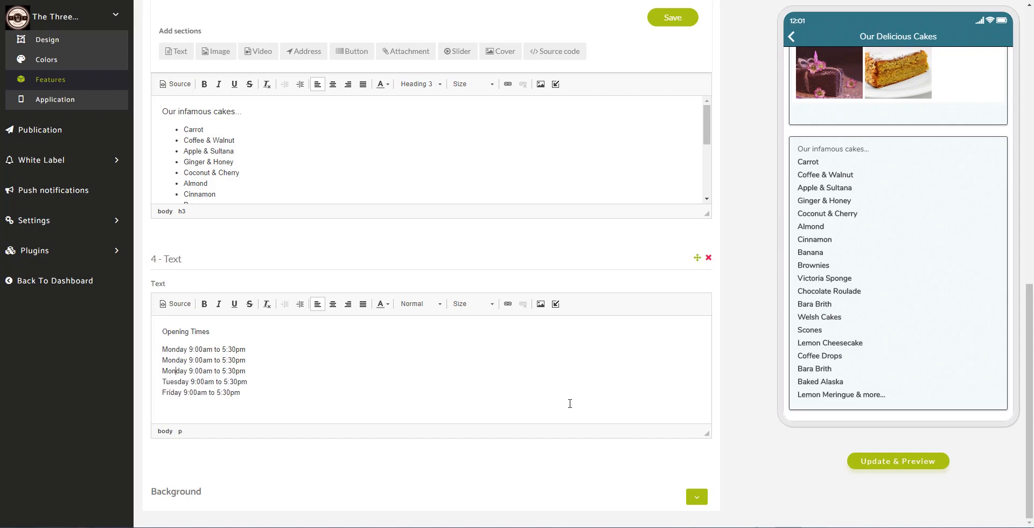
key(shift+Home)
key(Up)
key(ctrl+shift+Right)
text(Tues)
key(shift+Home)
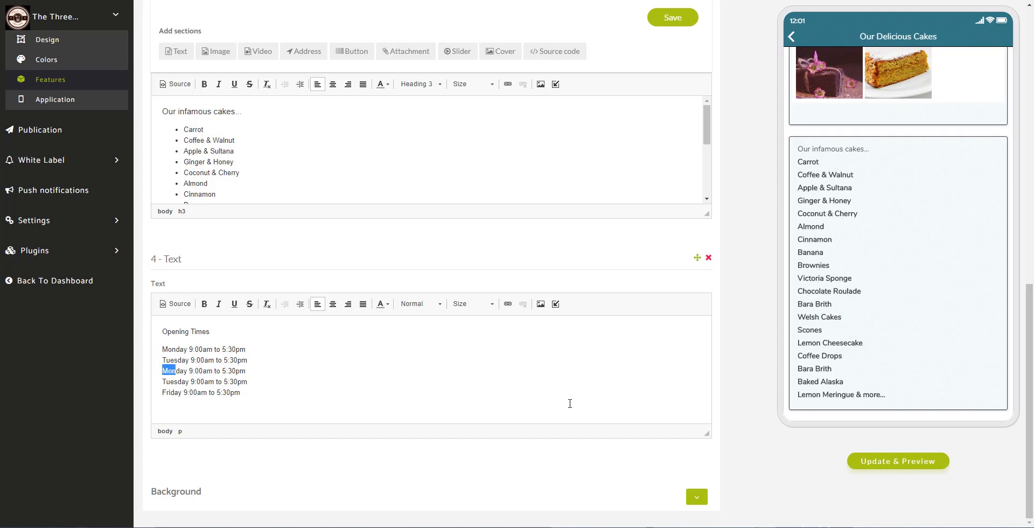
text(Wednes)
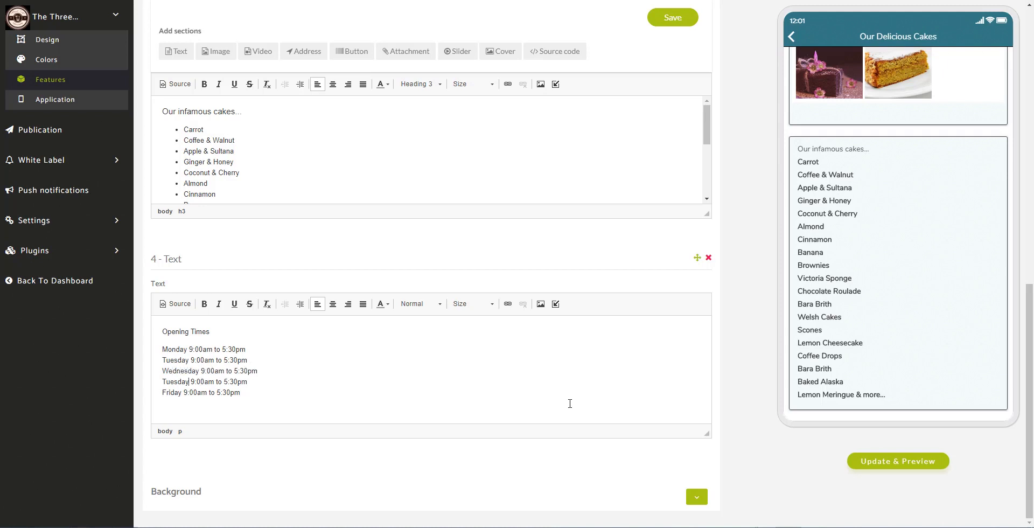
key(BackSpace)
key(BackSpace)
key(BackSpace)
text(hurs)
- Add weekend lines: Saturday 9:00am to 12:30pm and Sunday CLOSED
key(Return)
key(ctrl+v)
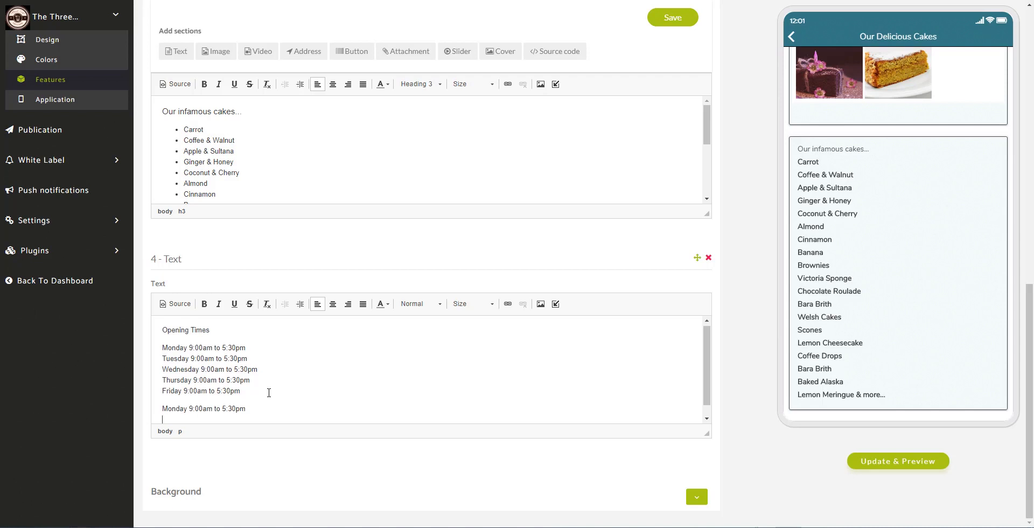
key(shift+Return)
key(ctrl+v)
text(Saturday)
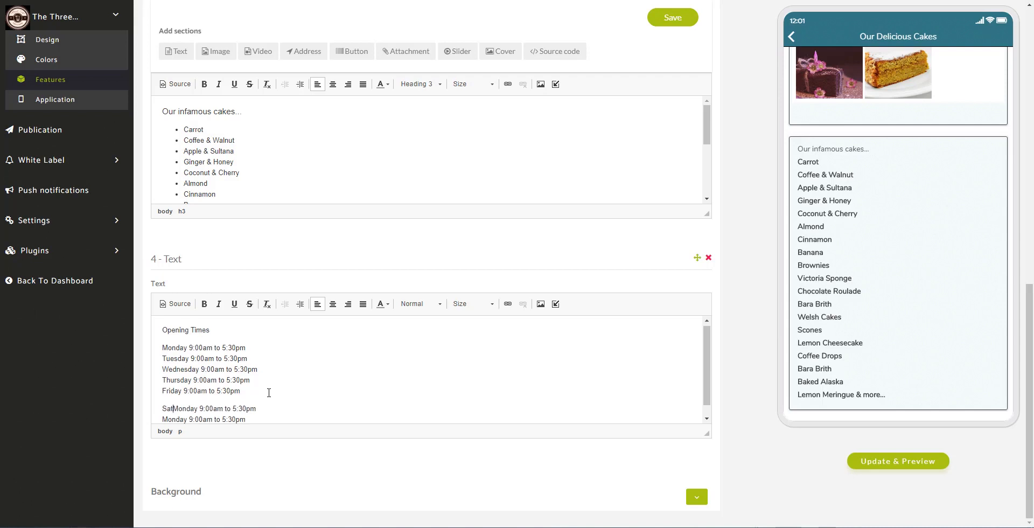
key(Delete)
key(Delete)
key(Delete)
key(Delete)
key(Delete)
key(Delete)
text(d)
key(shift+Home)
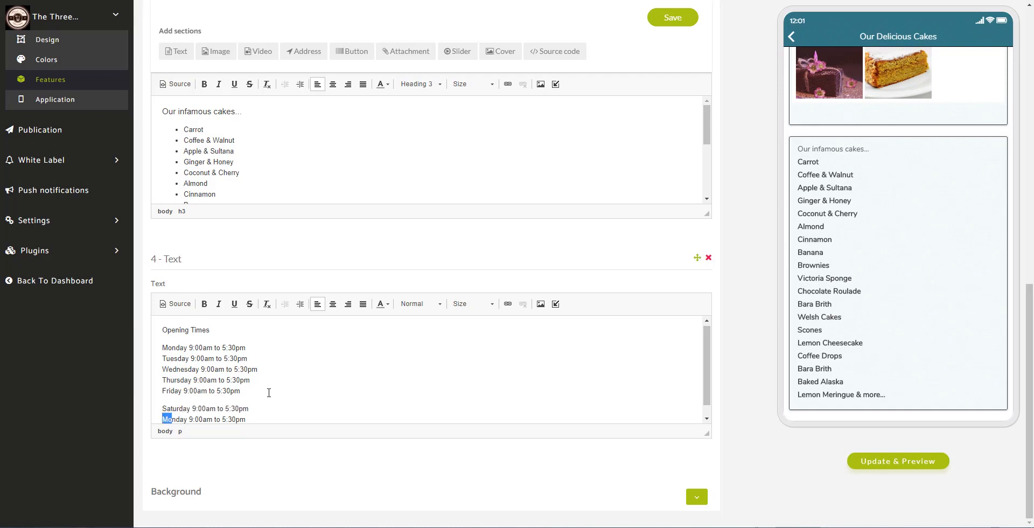
text(Su)
key(BackSpace)
text(12)
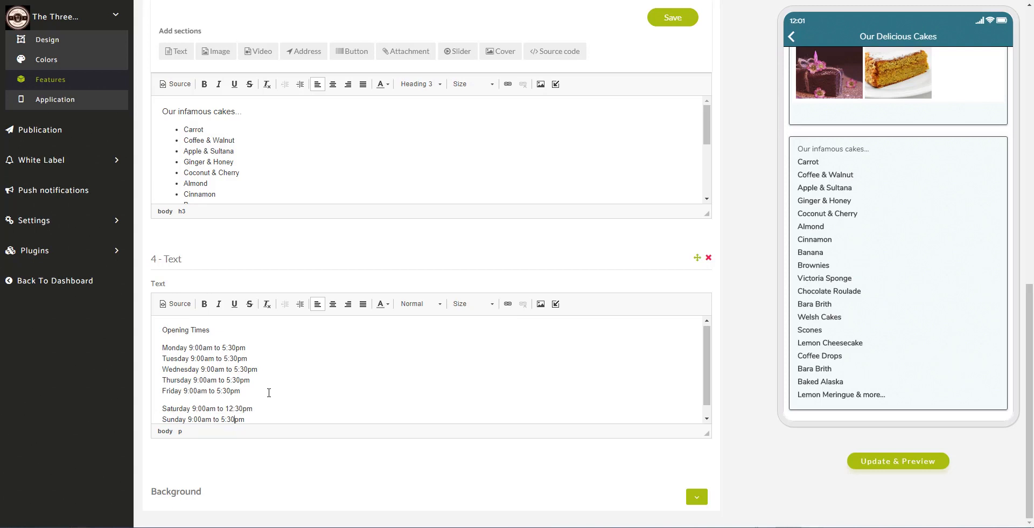
key(ctrl+shift+Left)
key(ctrl+shift+Left)
key(ctrl+shift+Left)
key(ctrl+shift+Left)
key(ctrl+shift+Left)
key(BackSpace)
drag(211, 330, 154, 328)
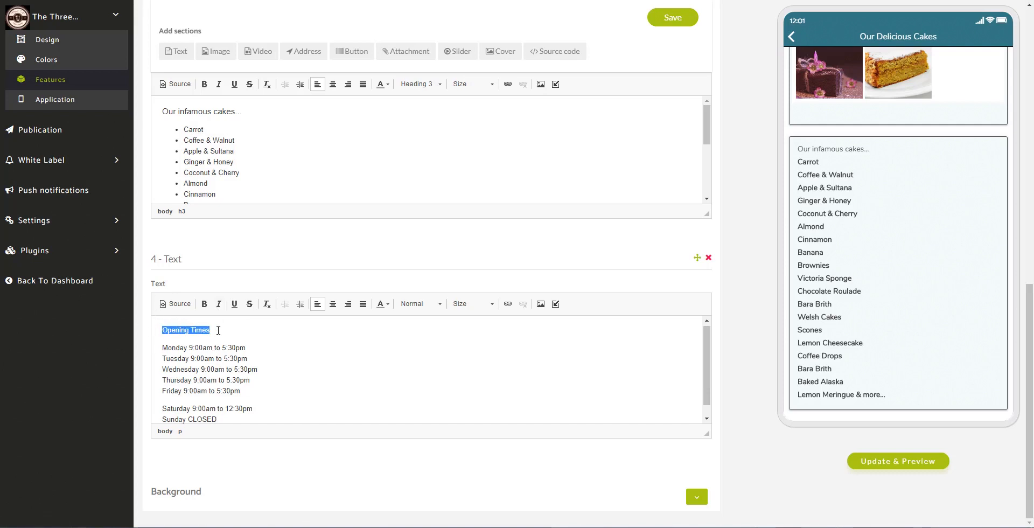
- Format 'Opening Times' as a bold, blue Heading 2, then save the cakes page
click(436, 305)
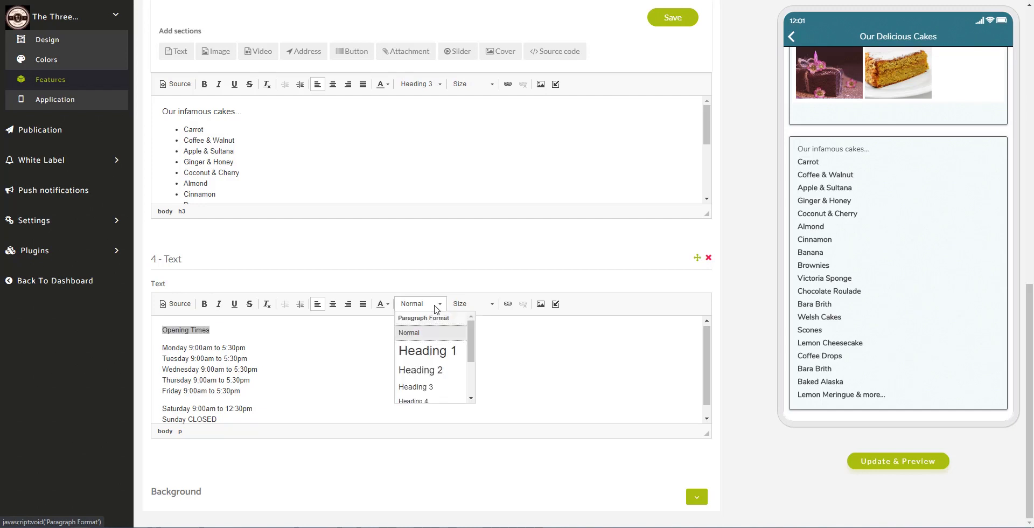
click(439, 370)
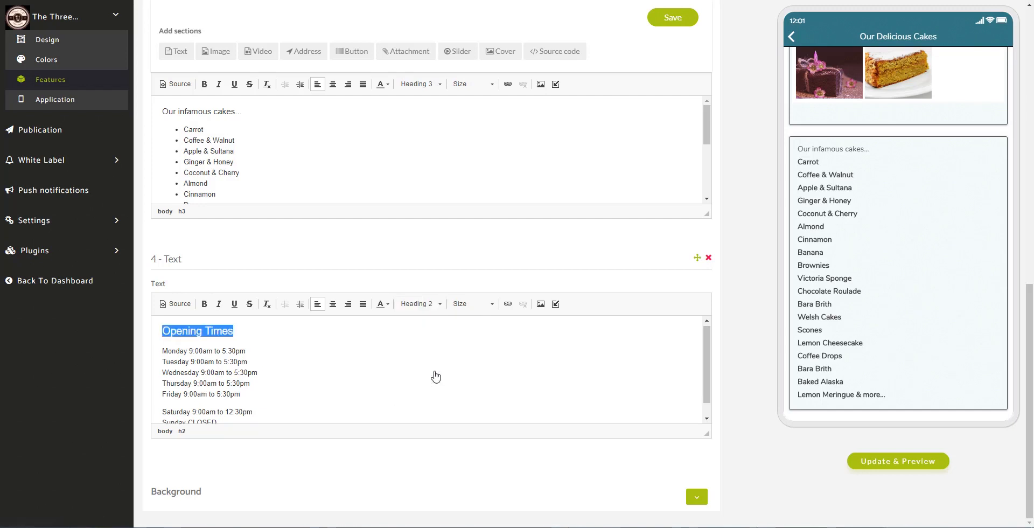
click(204, 304)
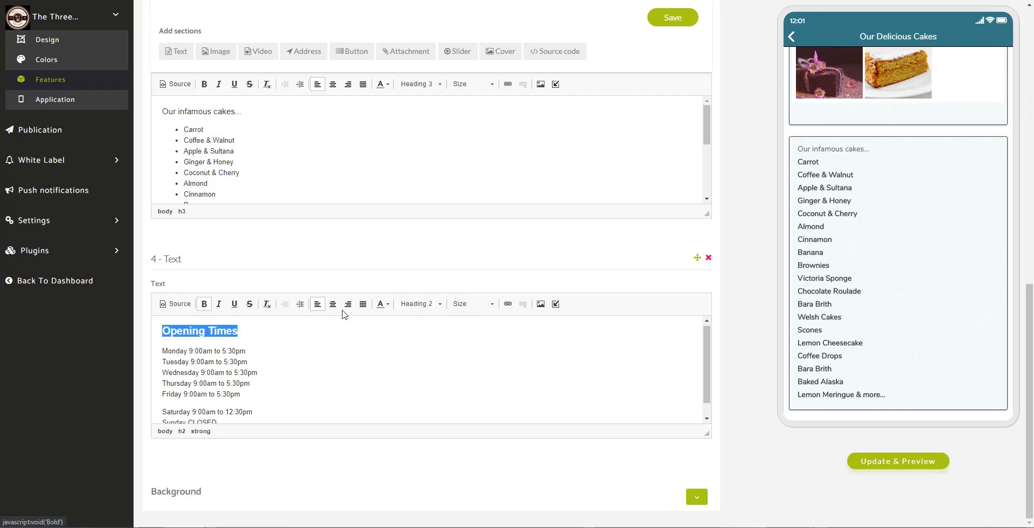
click(386, 306)
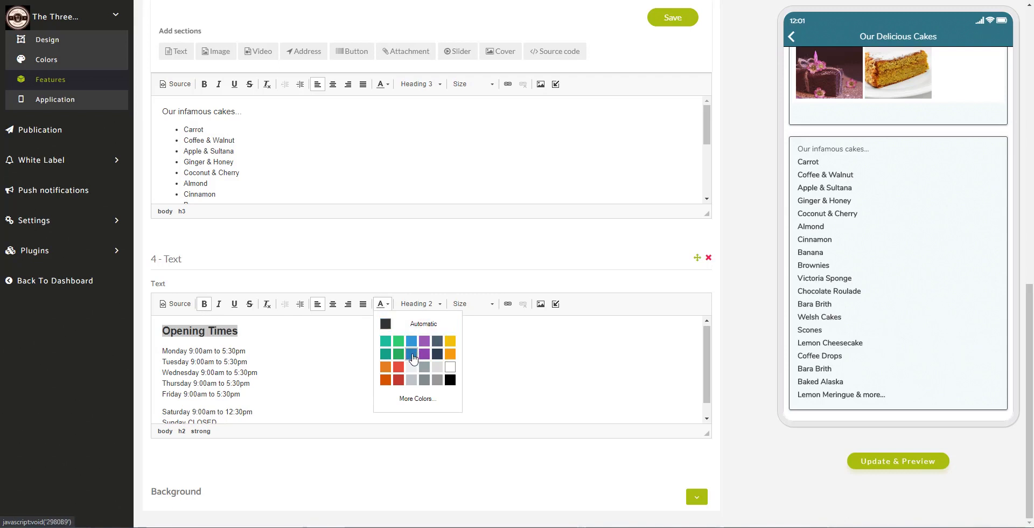
click(419, 358)
click(328, 351)
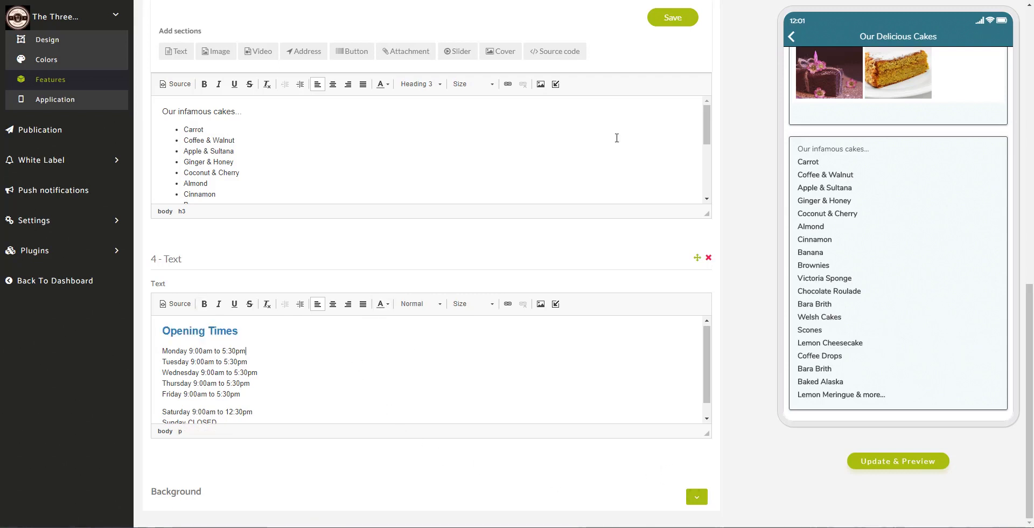
click(661, 21)
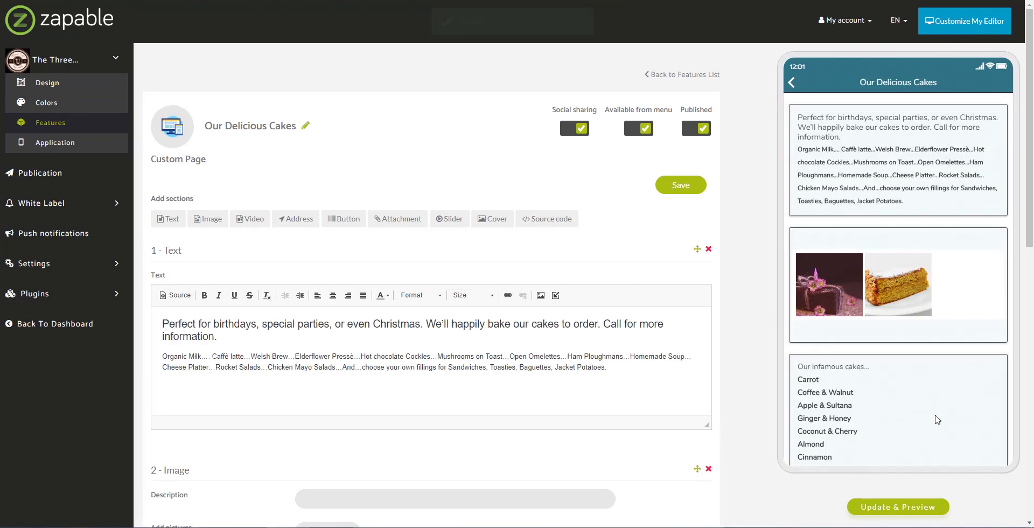
- Scroll the phone preview to the new Opening Times box, then return to the Features list
scroll(948, 345, down, 1)
scroll(916, 248, down, 5)
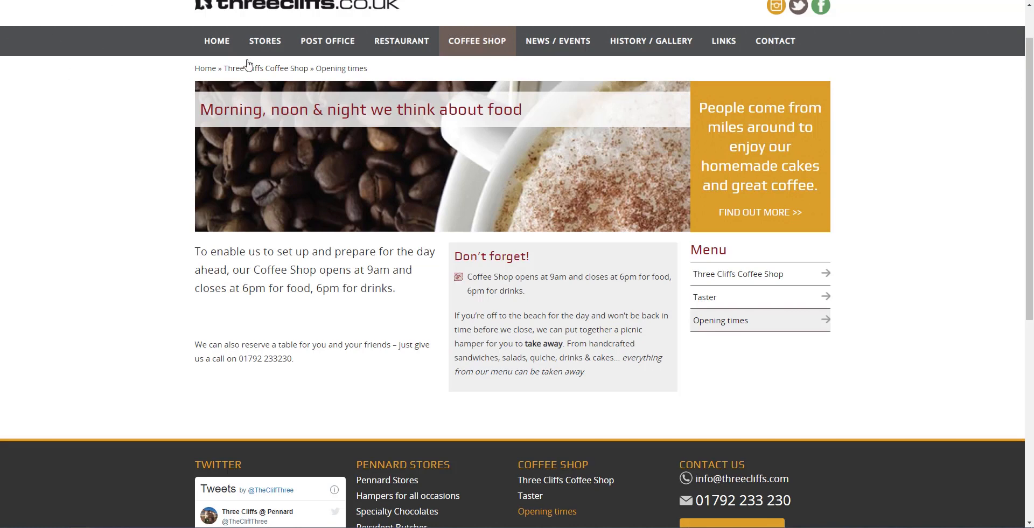
scroll(182, 92, up, 1)
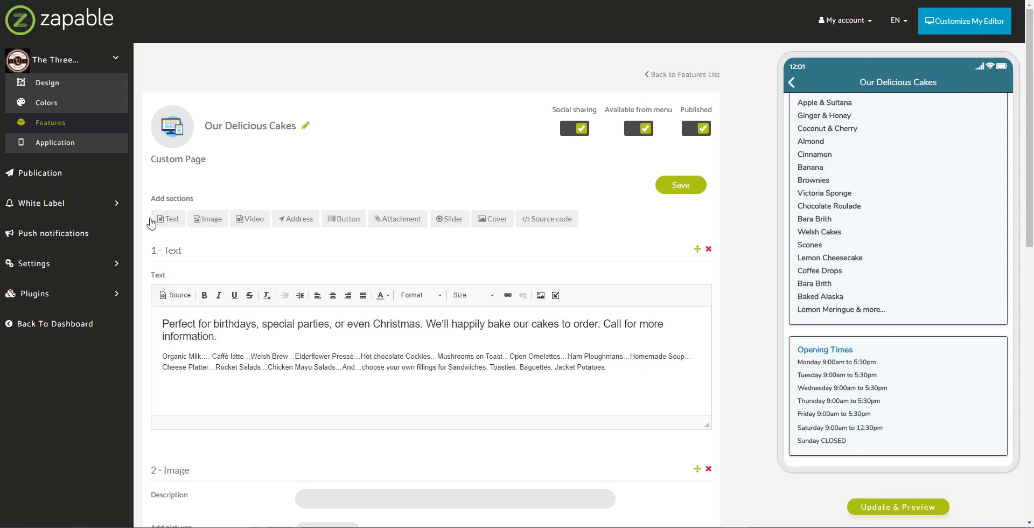
click(49, 126)
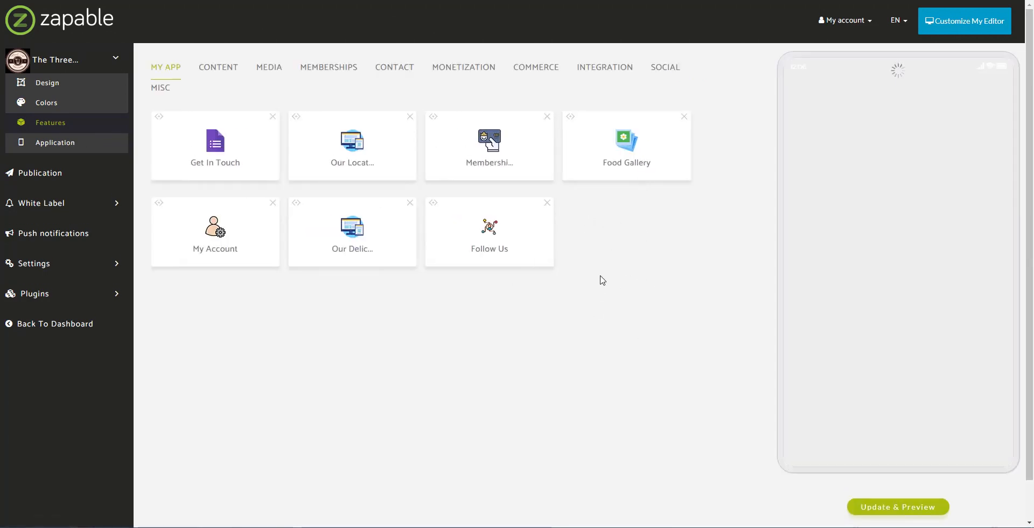
- Show the INTEGRATION features such as Links, Magento, Places and Shopify, scrolling through the list
click(617, 86)
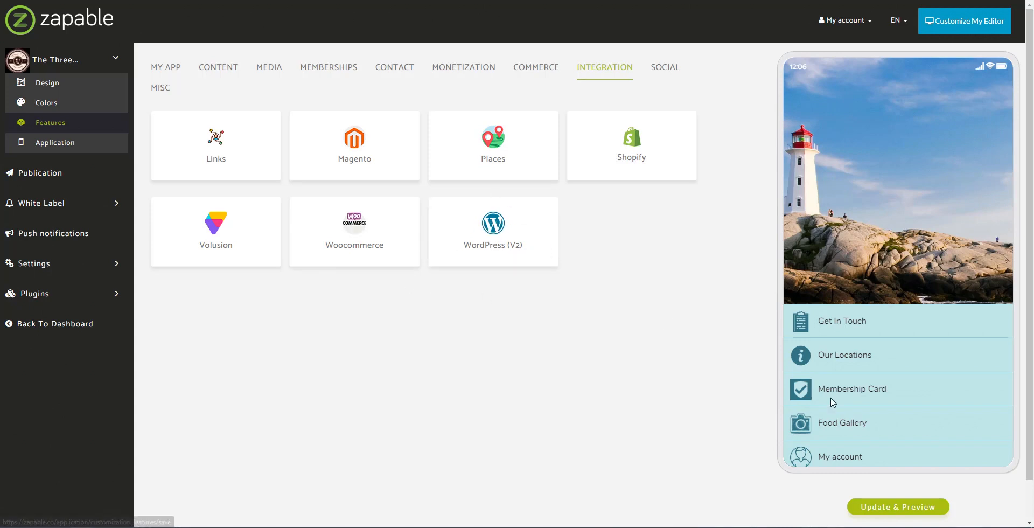
scroll(875, 431, down, 1)
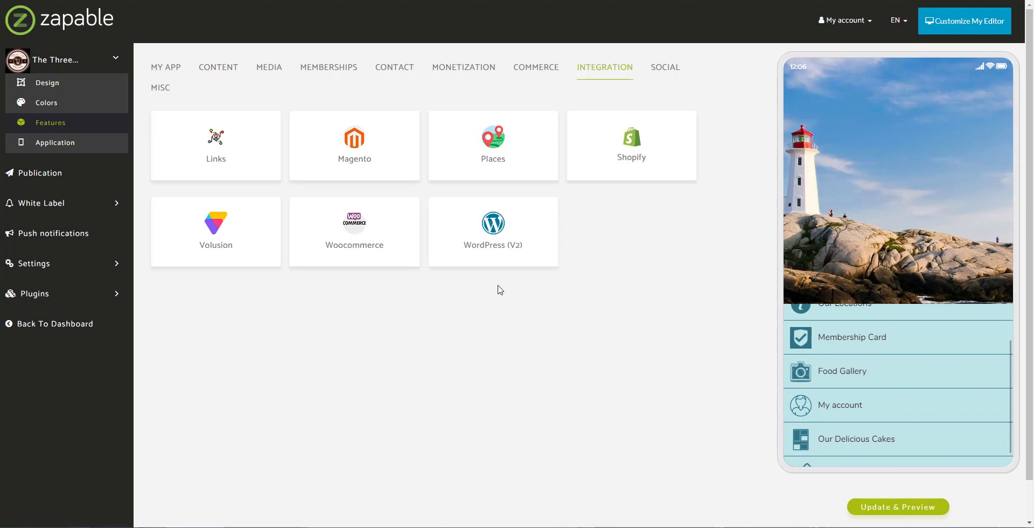
scroll(900, 396, down, 1)
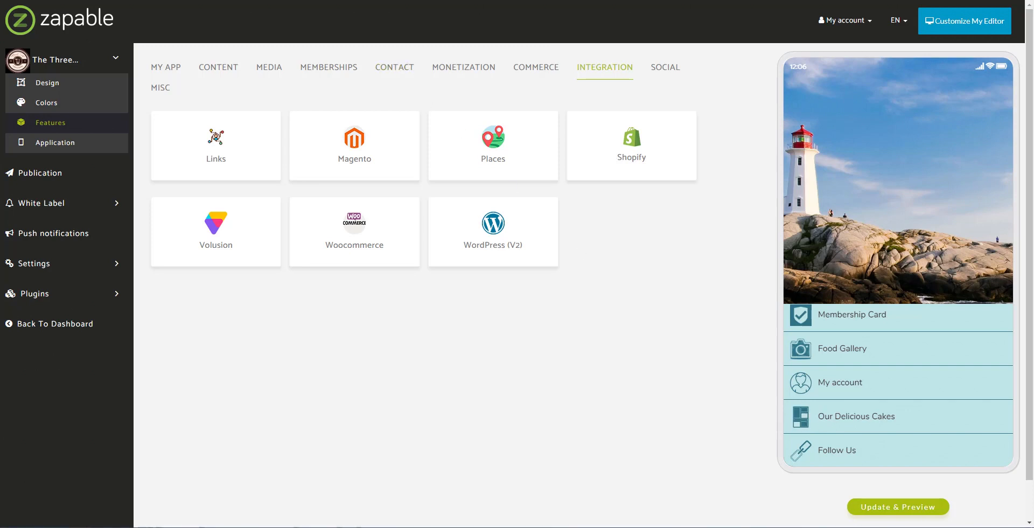
key(ctrl+t)
- On flaticon.com, search 'cake' and download the Piece of cake icon as a 256px PNG
text(flatic)
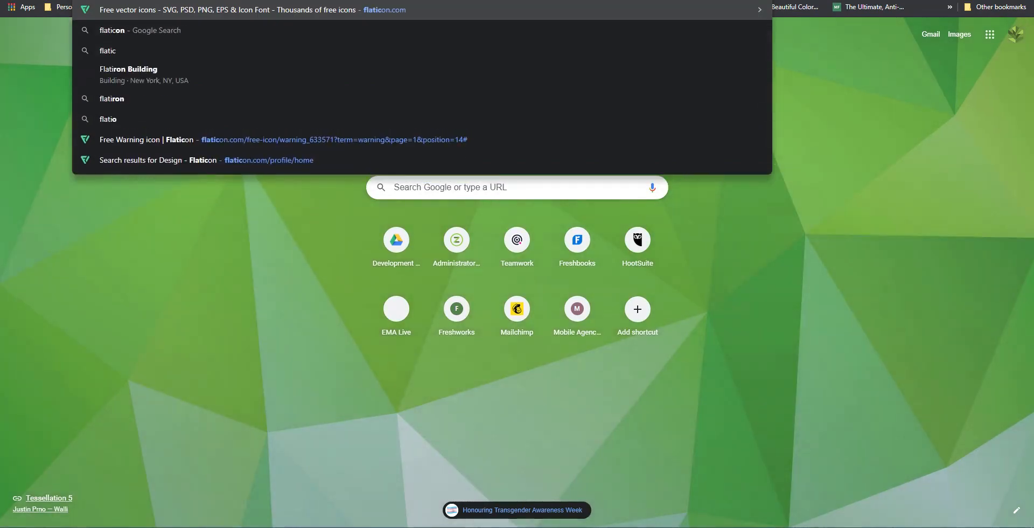
key(Return)
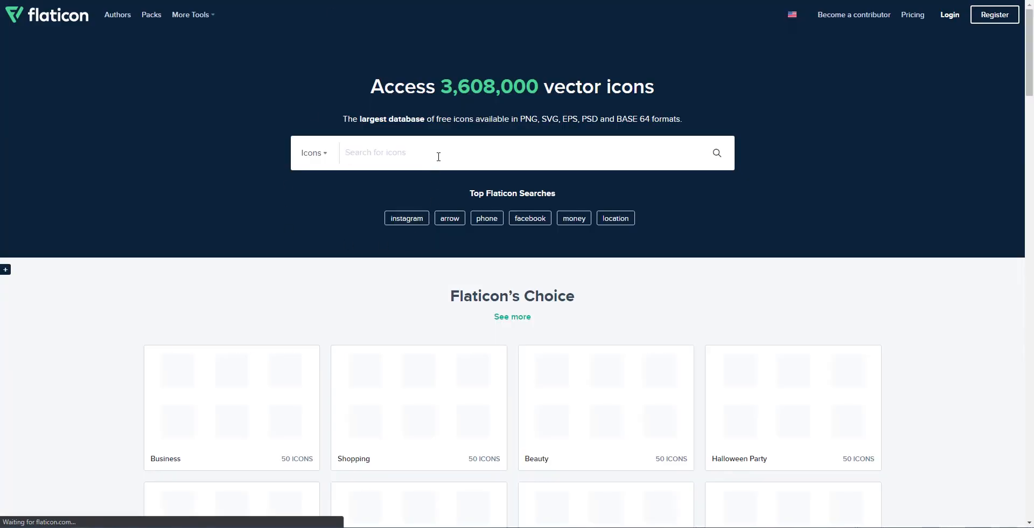
text(cak)
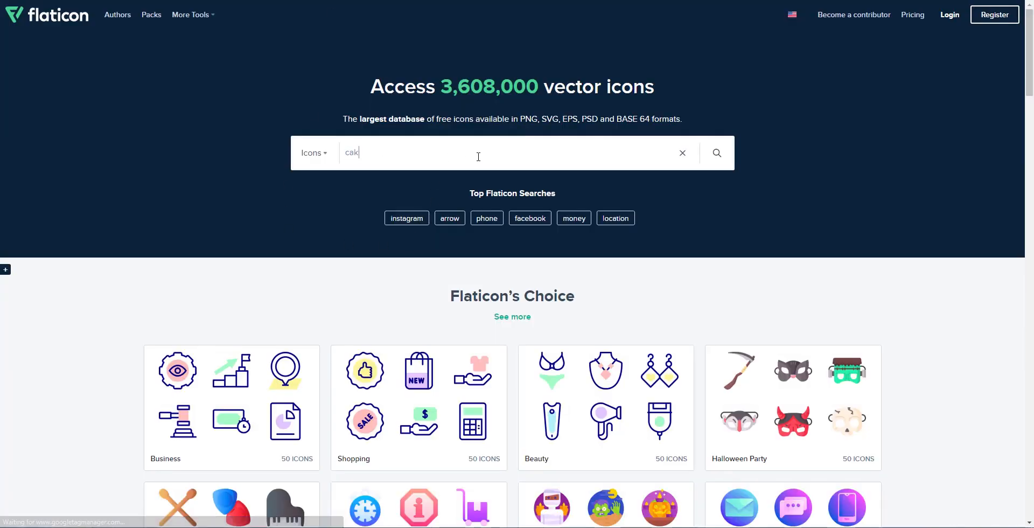
text(e)
key(Return)
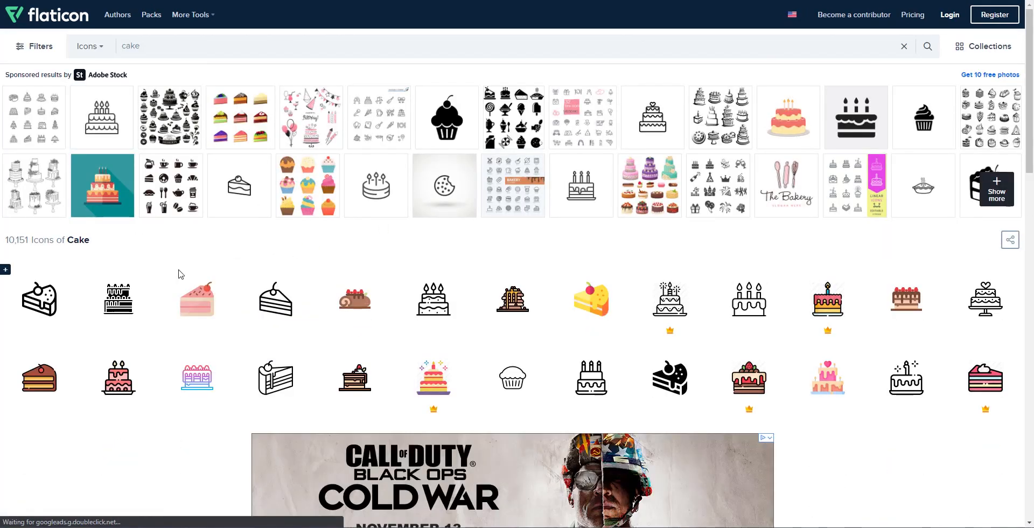
click(273, 386)
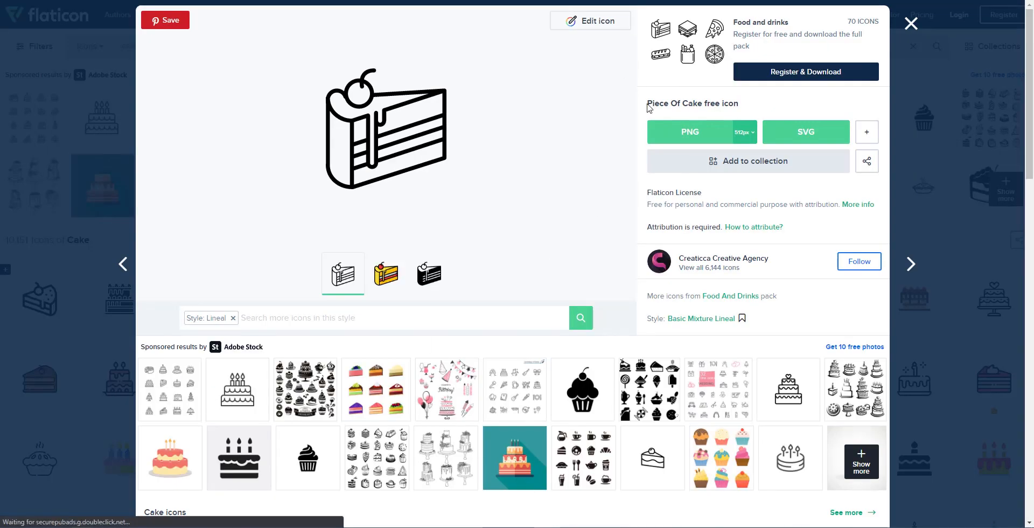
click(748, 134)
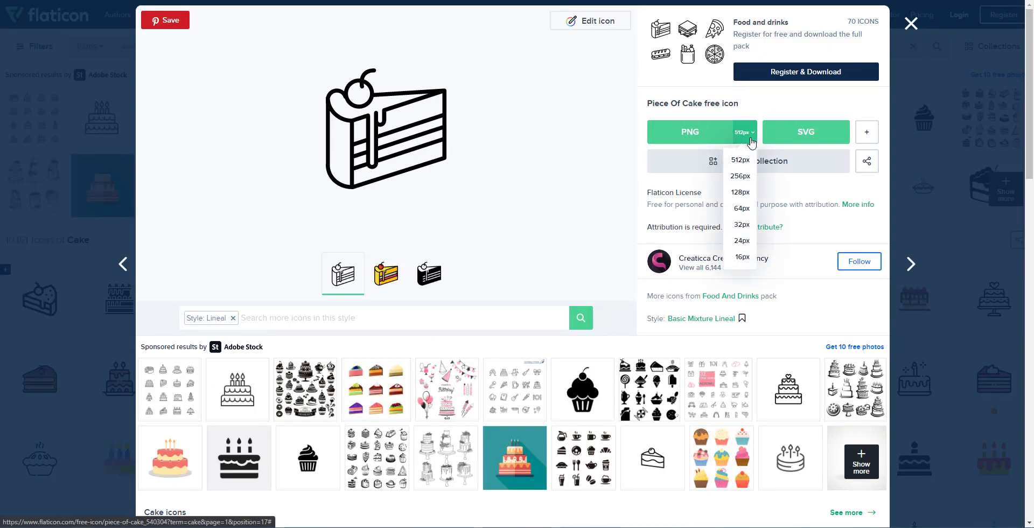
click(740, 176)
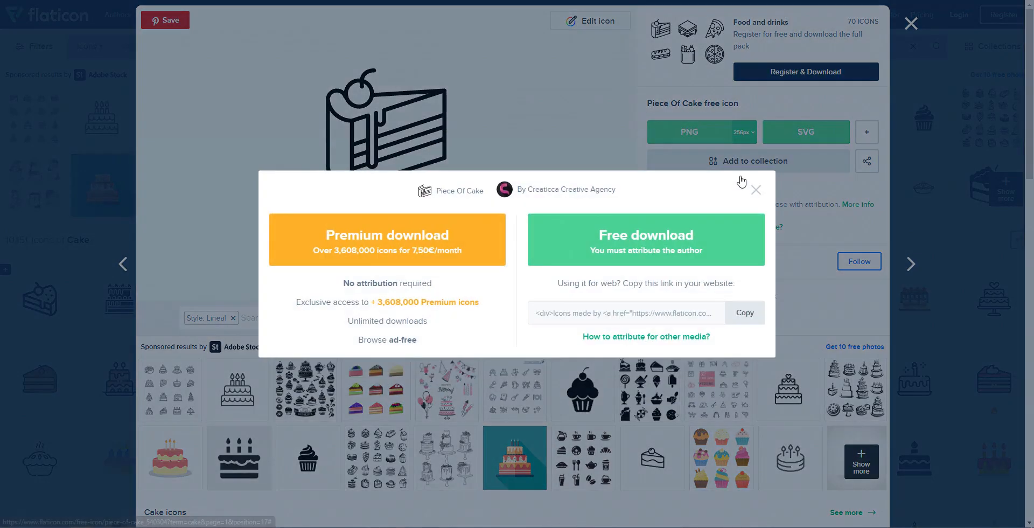
click(634, 248)
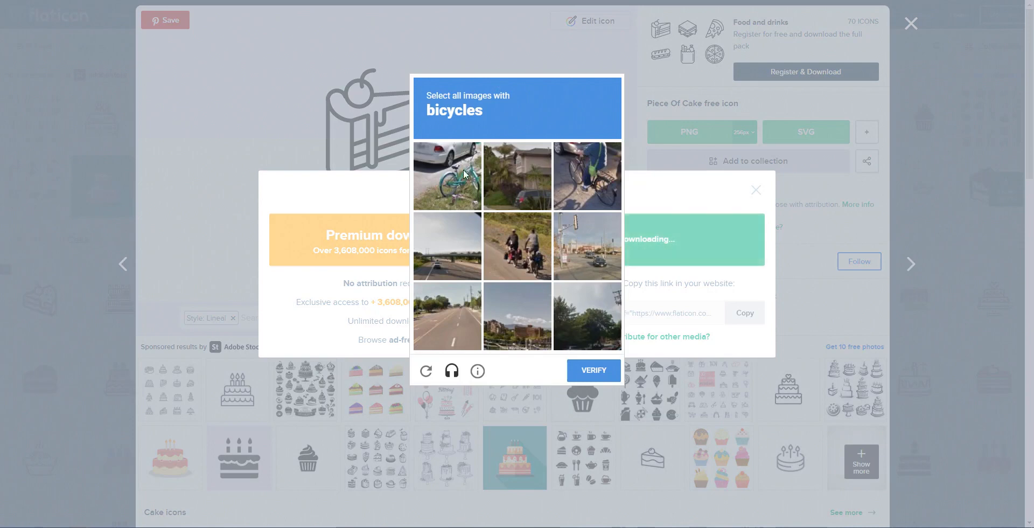
- Pass the bicycle and palm tree reCAPTCHA challenges, close the attribution reminder, and return to Zapable
click(461, 168)
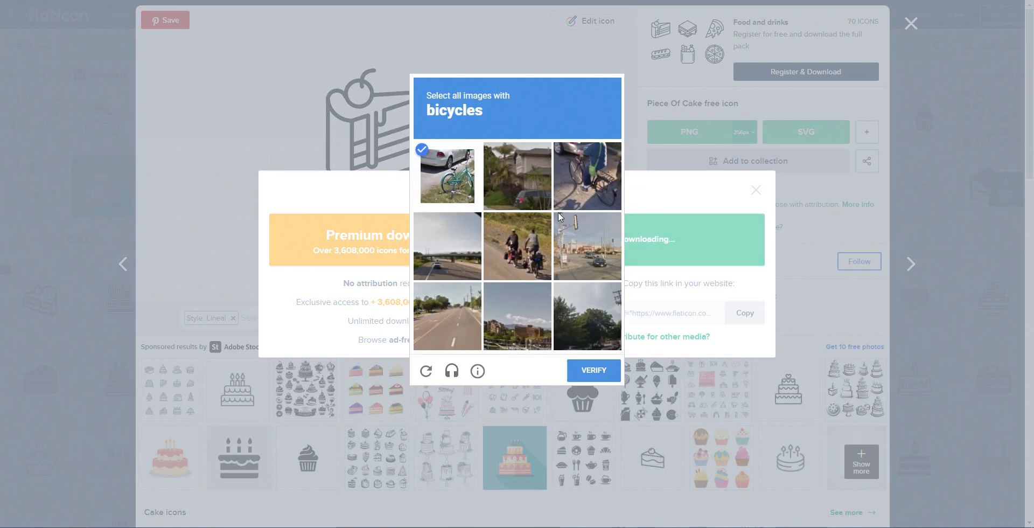
click(570, 199)
click(502, 274)
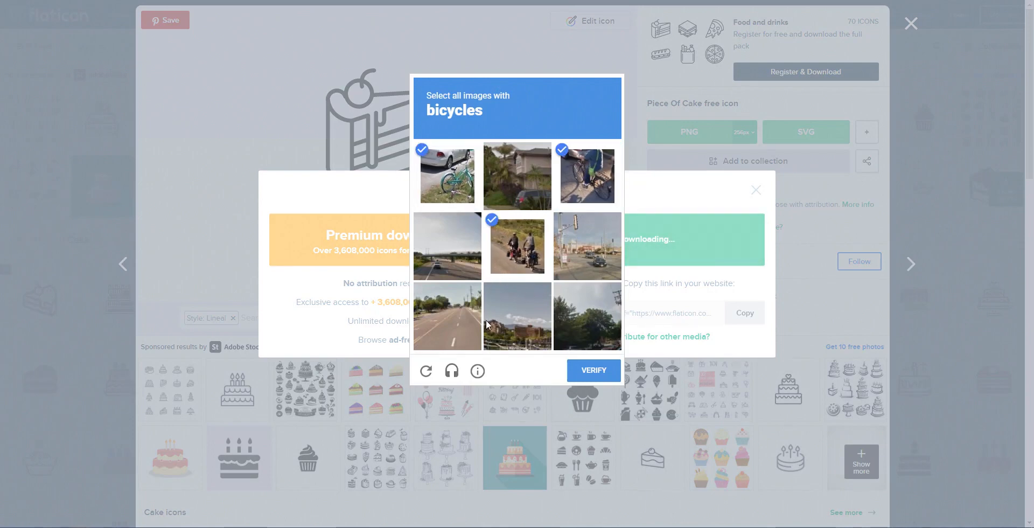
click(599, 372)
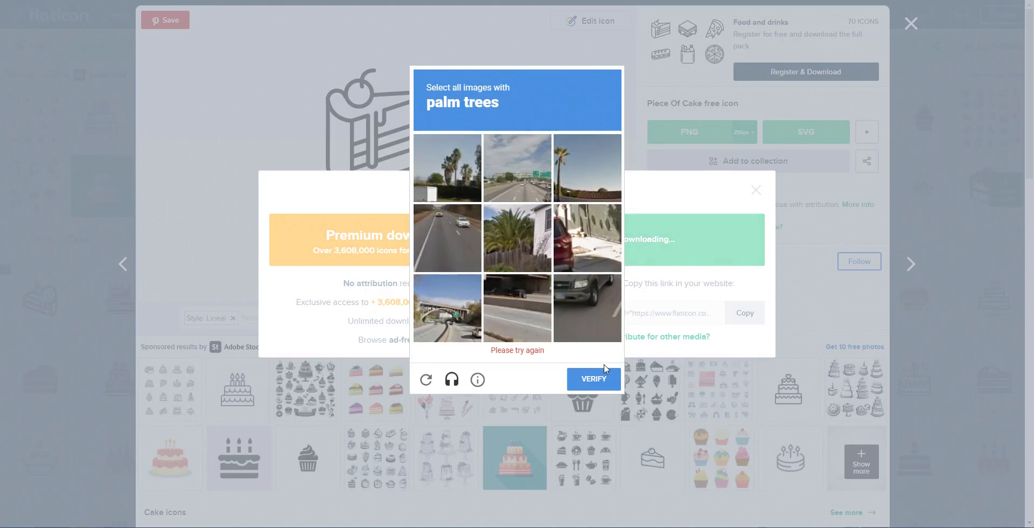
click(471, 177)
click(587, 176)
click(517, 246)
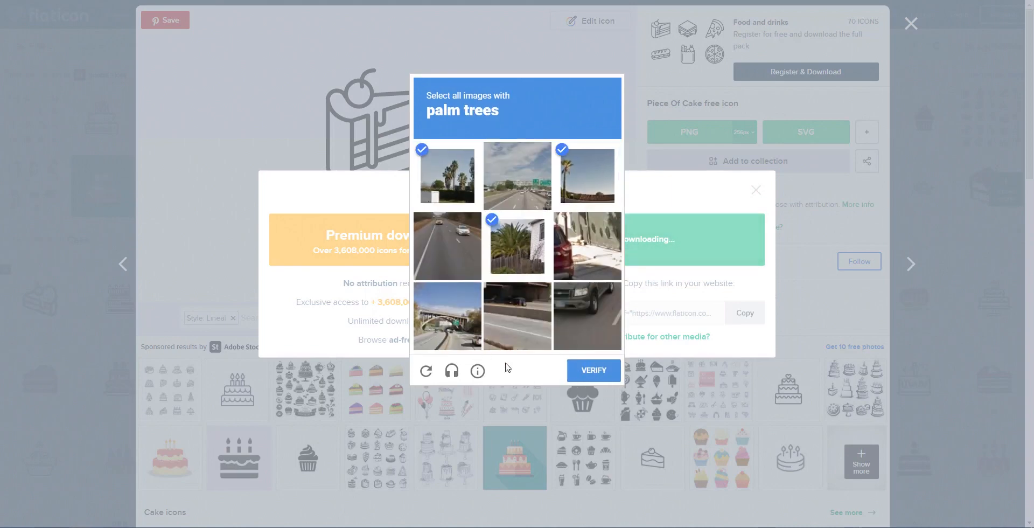
click(602, 371)
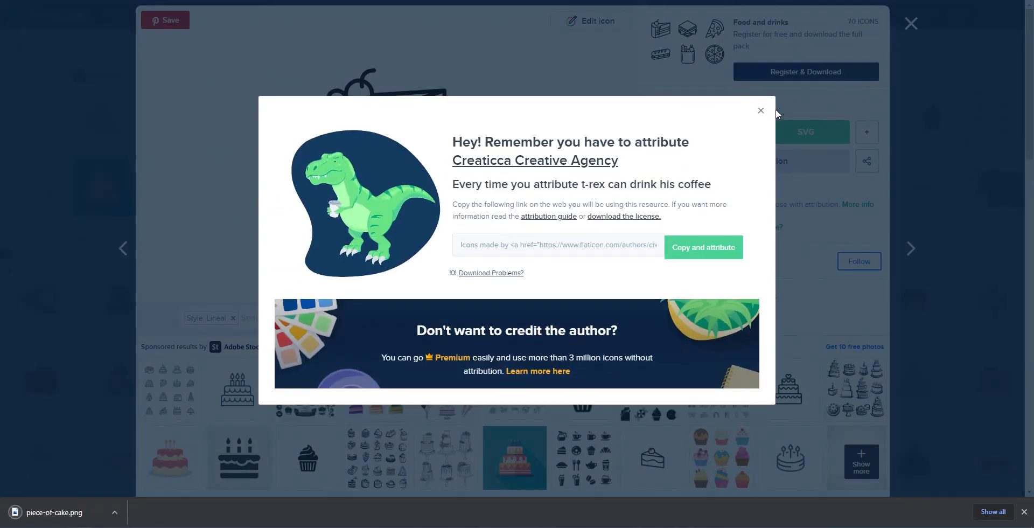
click(761, 112)
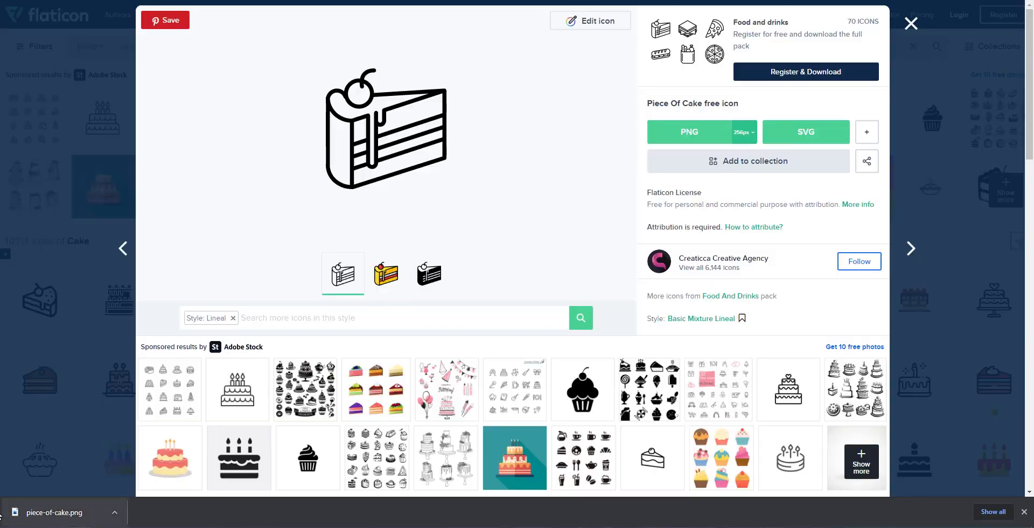
key(ctrl+Tab)
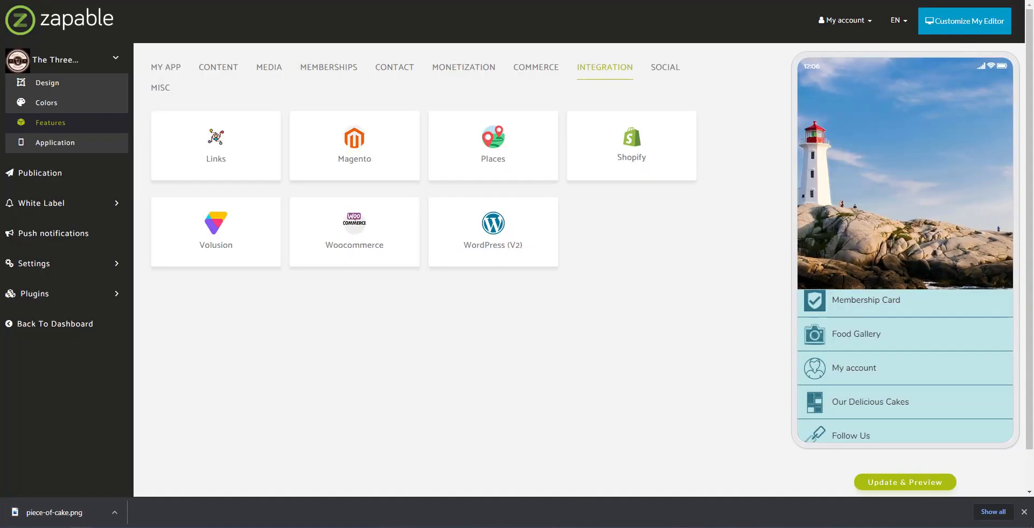
- Open the Our Delicious Cakes feature from MY APP and bring up its Manage Icons window
click(159, 72)
click(358, 234)
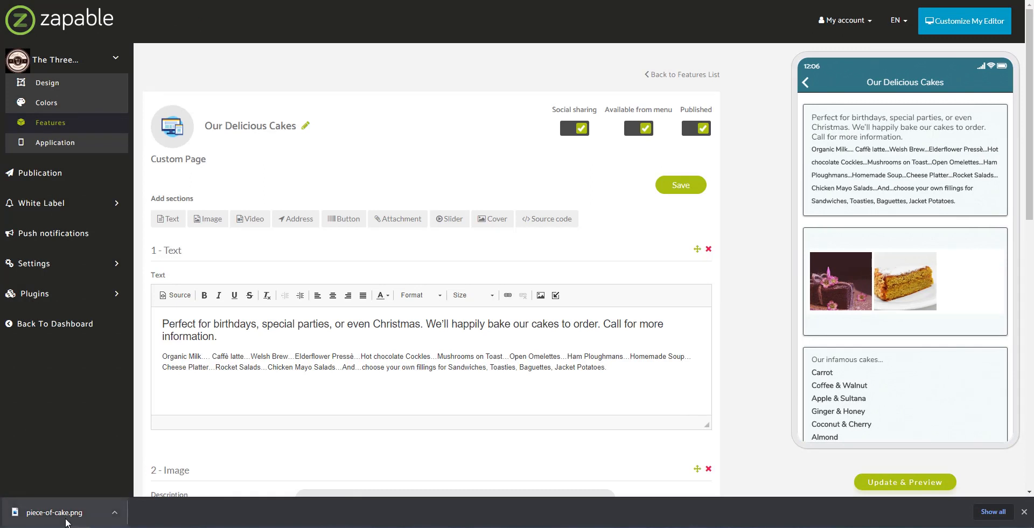
drag(66, 519, 1033, 280)
mouse_move(177, 142)
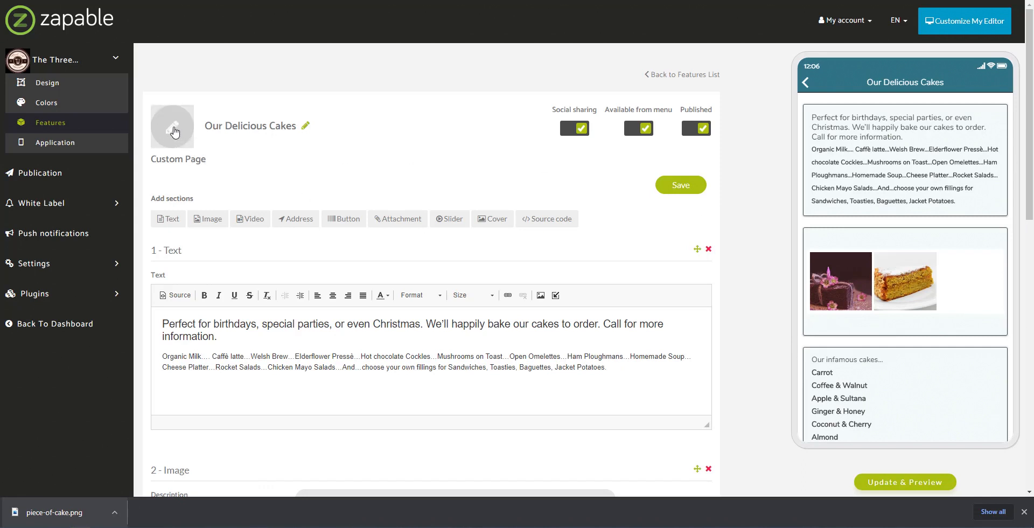
click(179, 132)
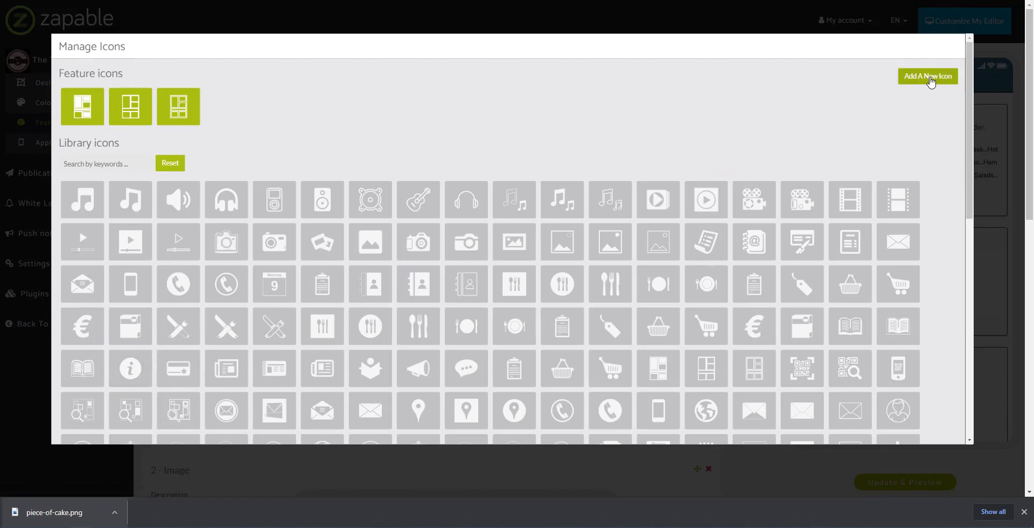
- Upload piece-of-cake as a new icon, assign it to Our Delicious Cakes, save, and check the home menu
click(931, 81)
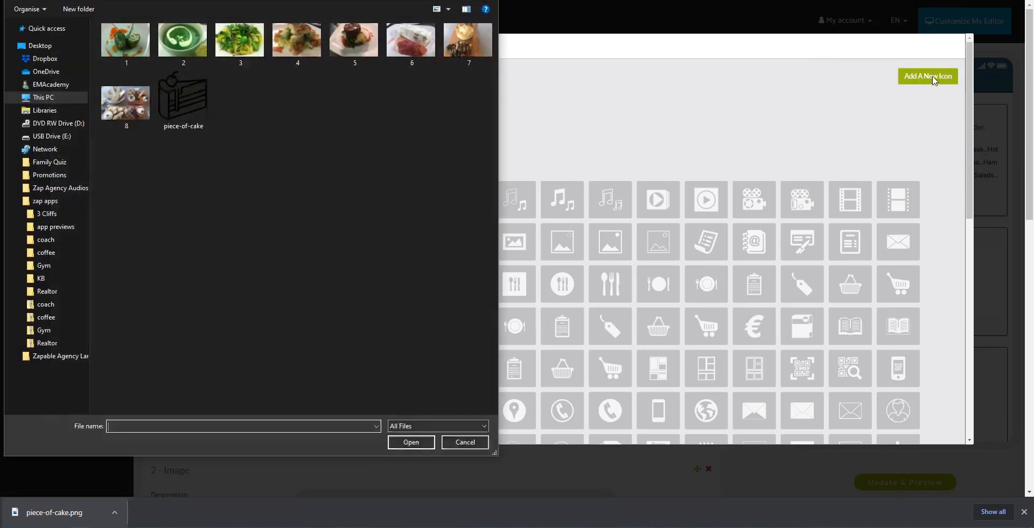
click(183, 102)
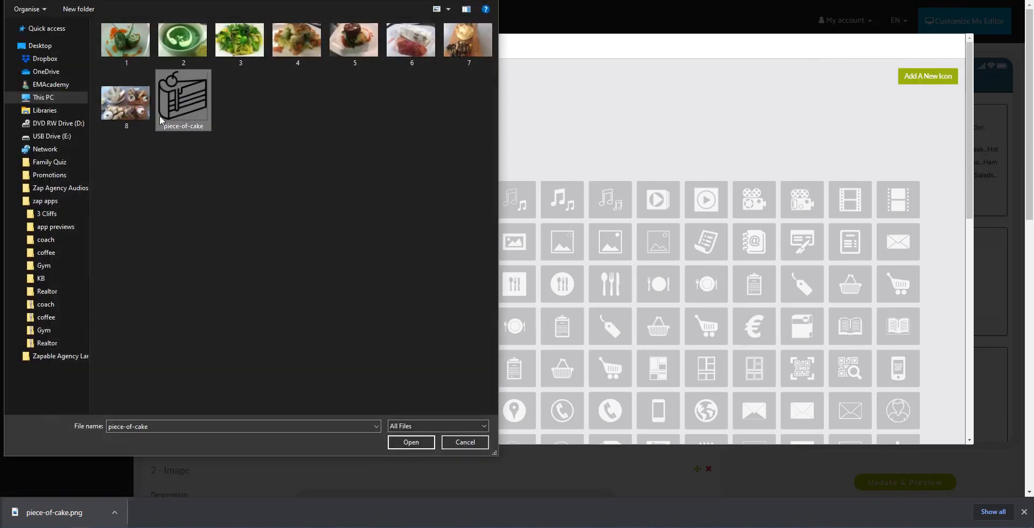
click(407, 442)
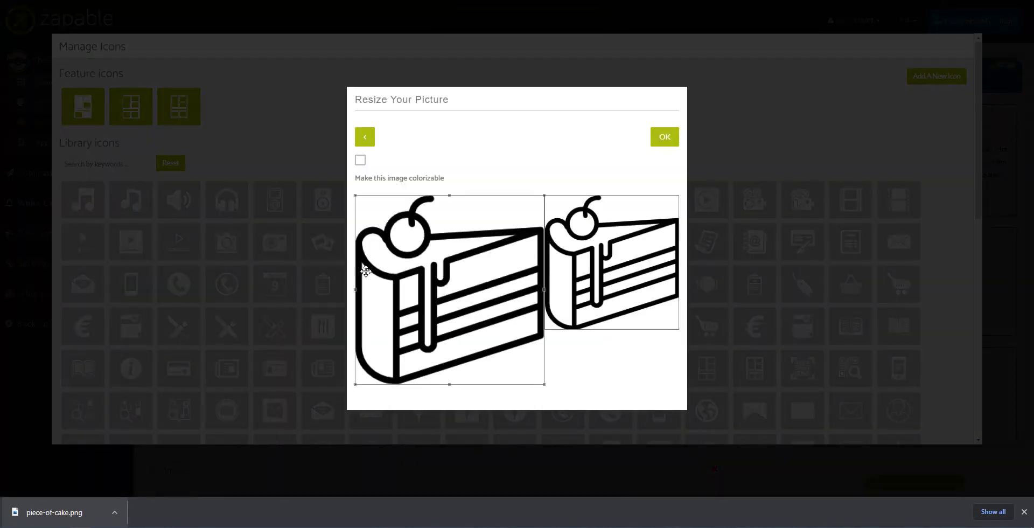
click(663, 137)
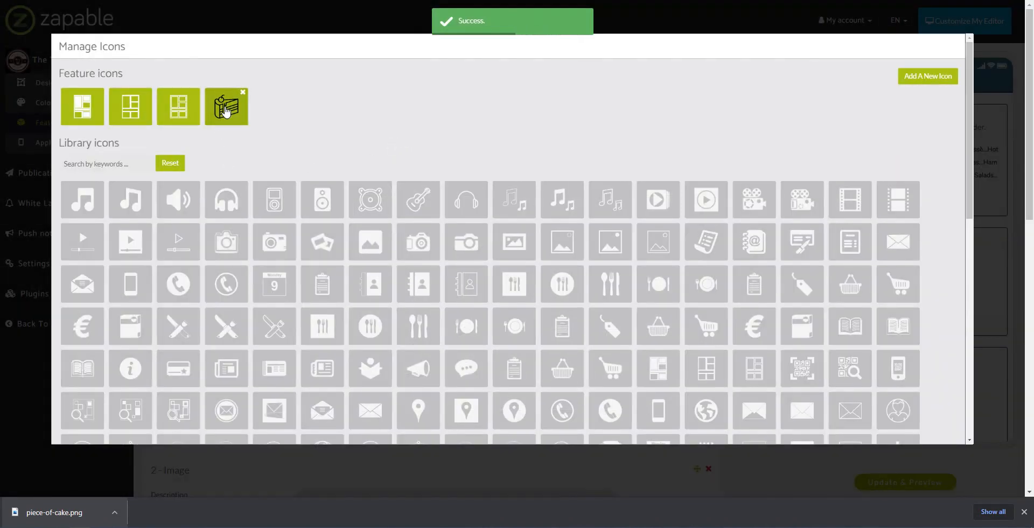
click(226, 111)
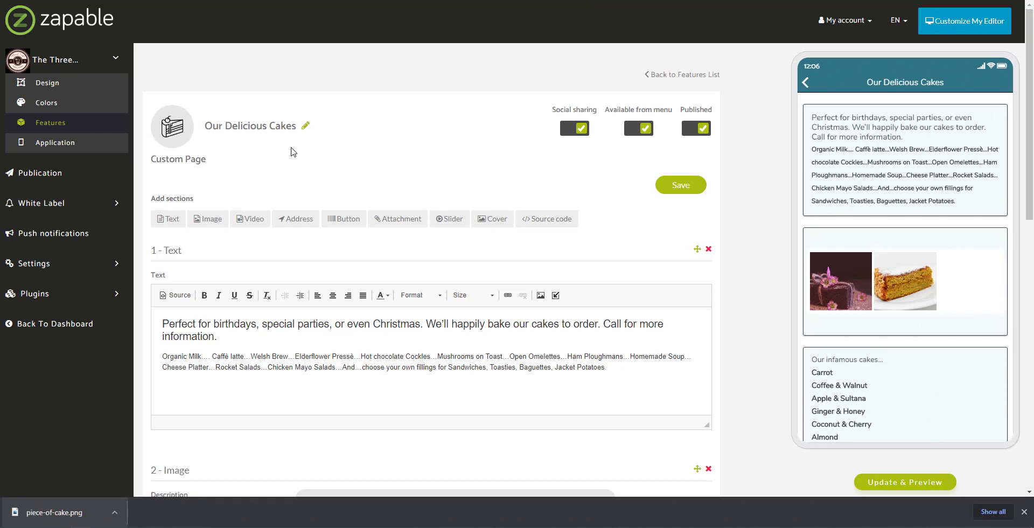
click(680, 186)
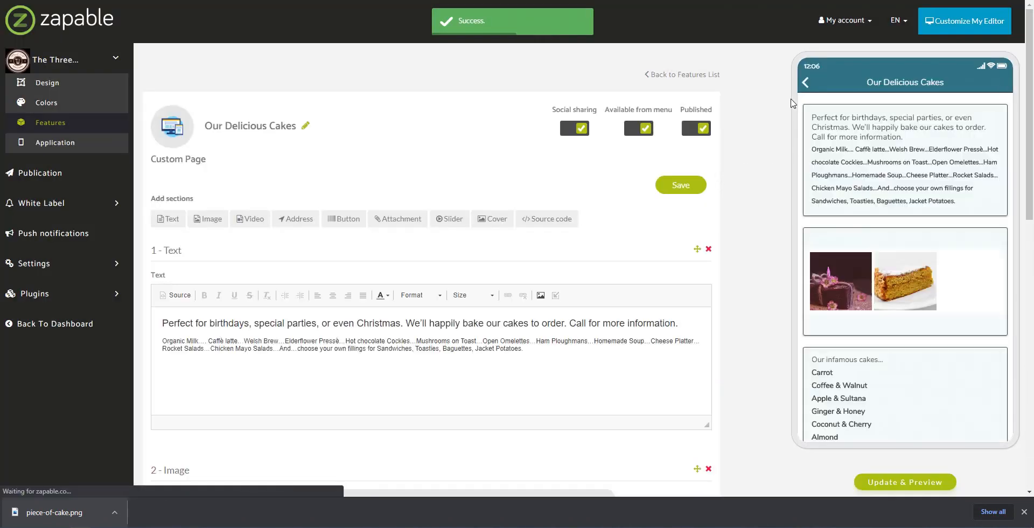
click(807, 86)
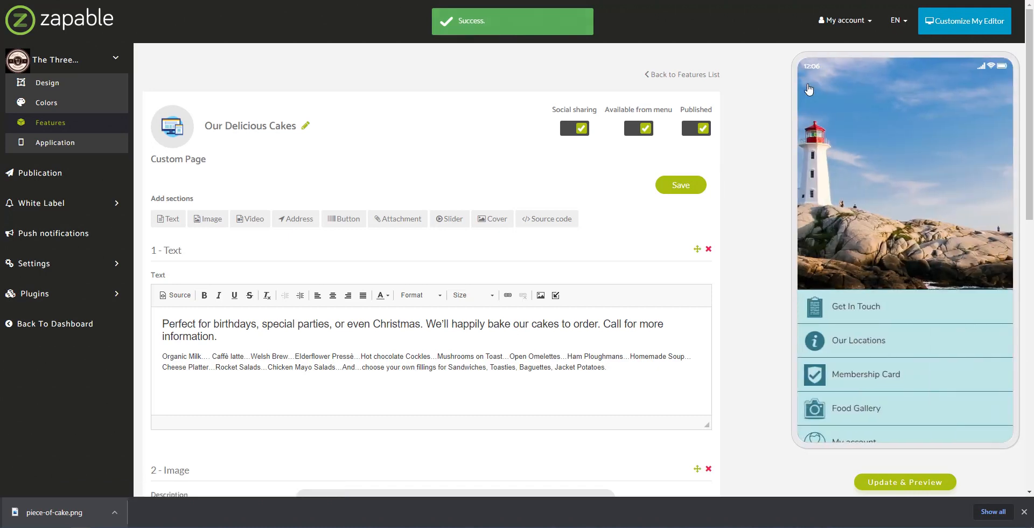
scroll(960, 377, down, 3)
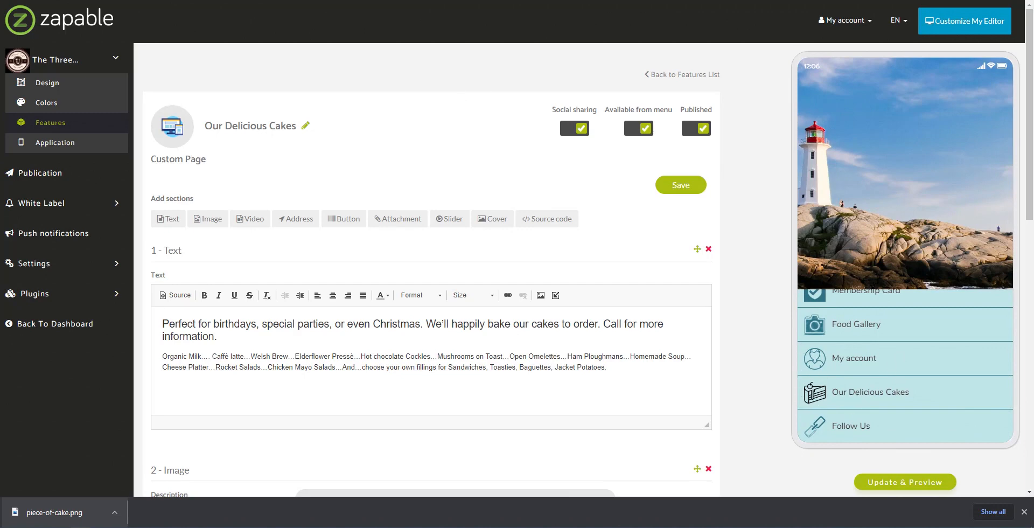
- On Flaticon, close the Piece Of Cake details and open a line-style cake slice icon instead
click(786, 0)
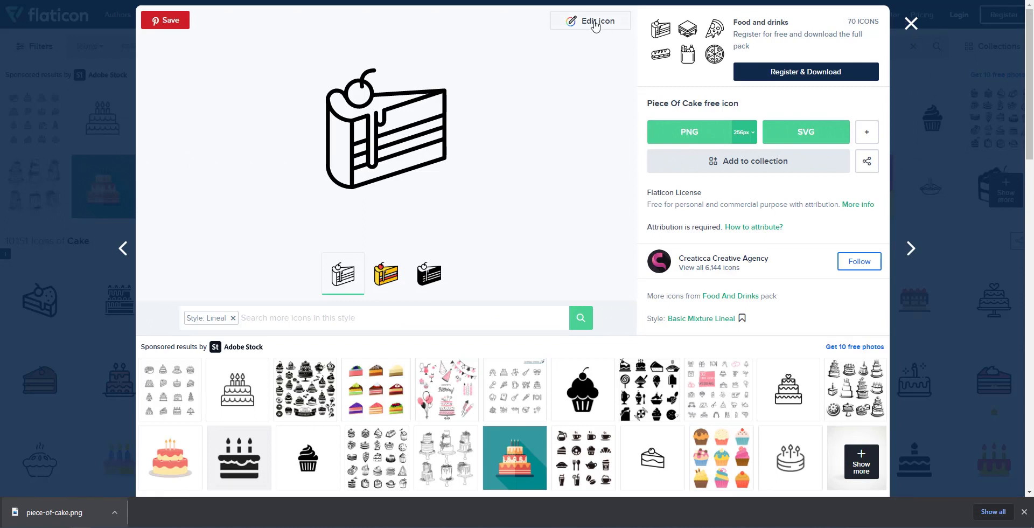
click(911, 24)
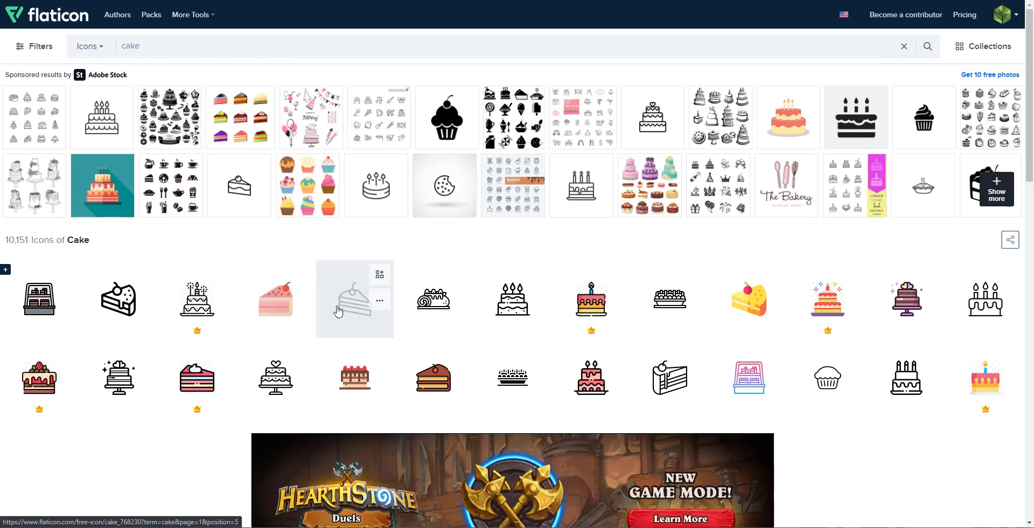
click(347, 316)
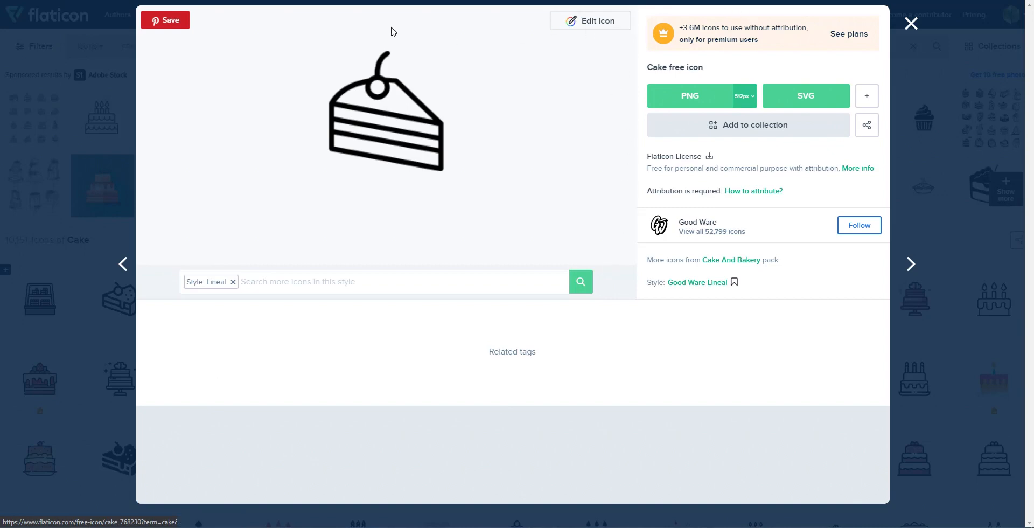
- Recolour the cake slice icon to #FFFFFF and download it as cake.png, then return to Zapable
click(576, 24)
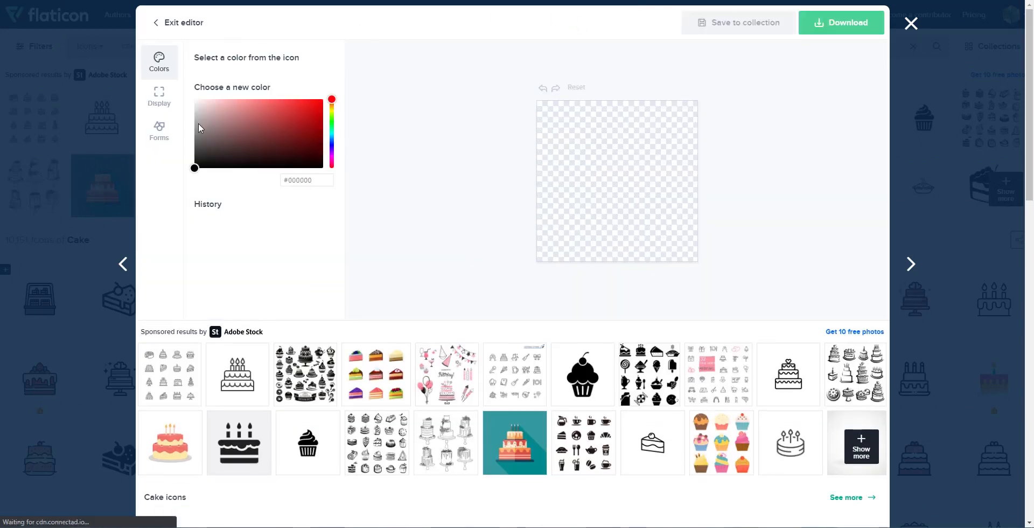
click(243, 161)
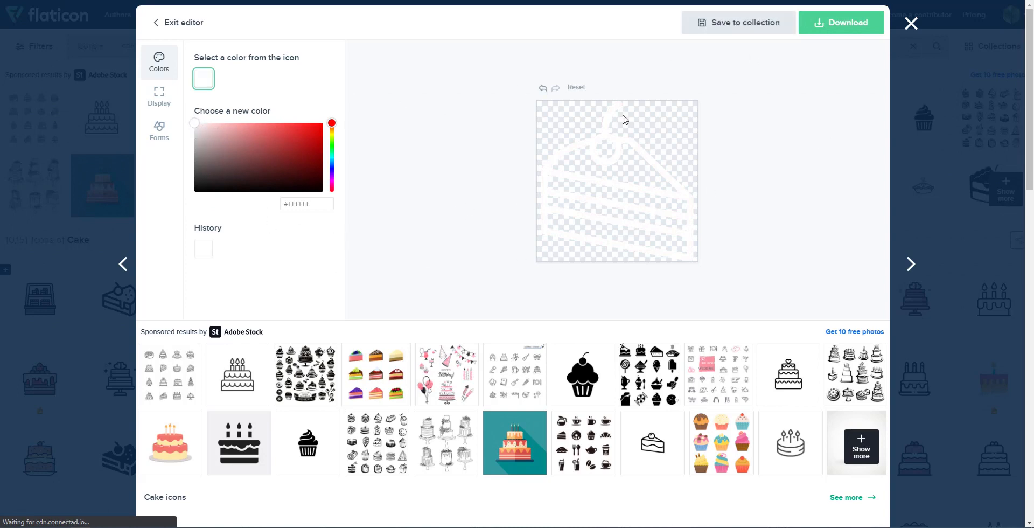
click(838, 24)
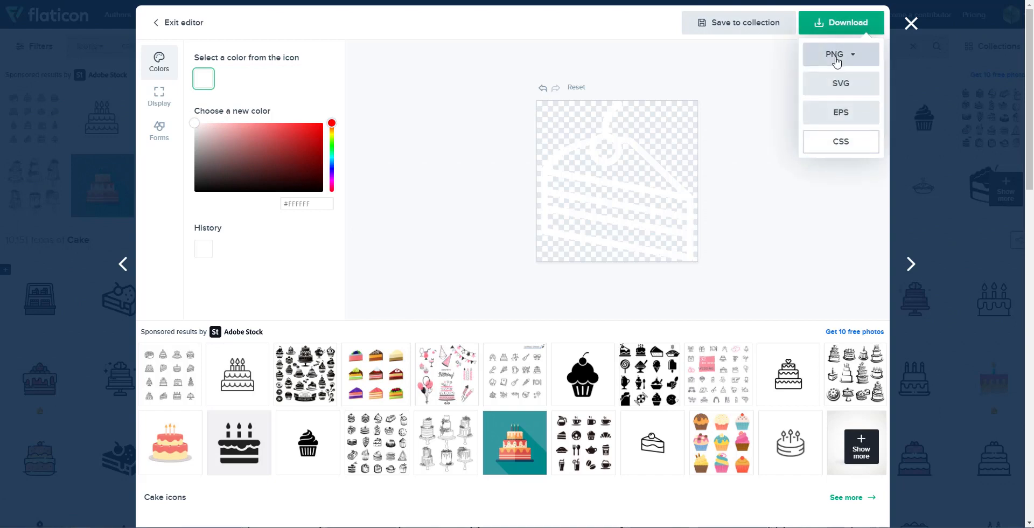
click(836, 62)
click(819, 144)
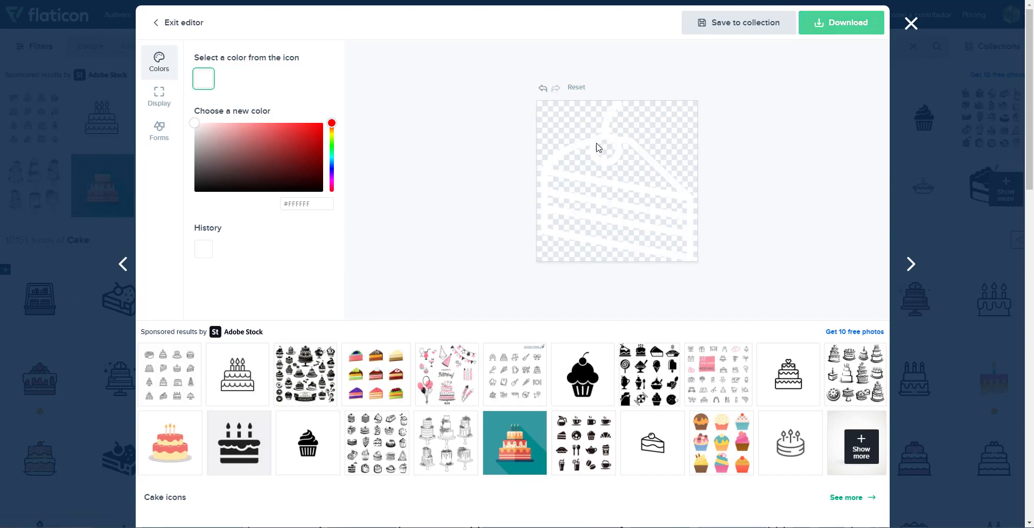
drag(74, 518, 1033, 366)
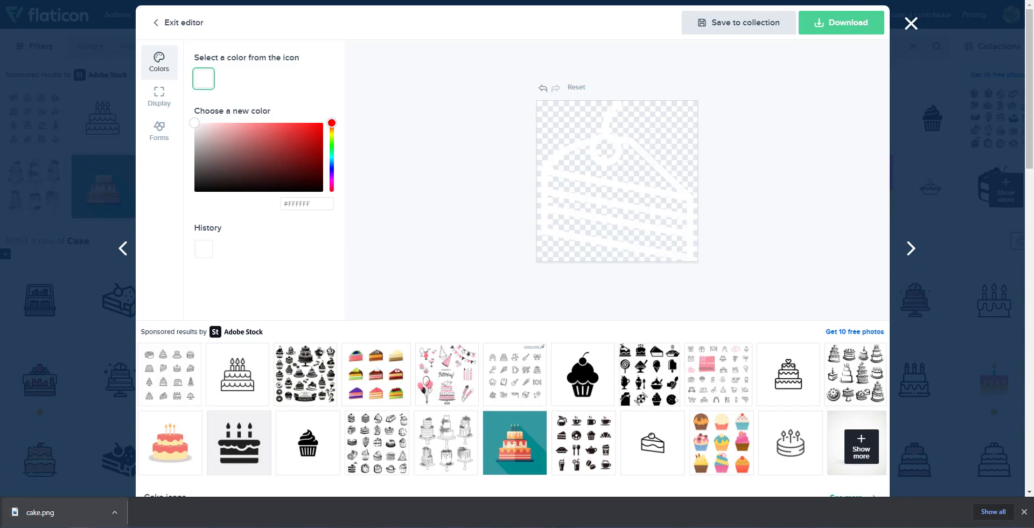
key(ctrl+Tab)
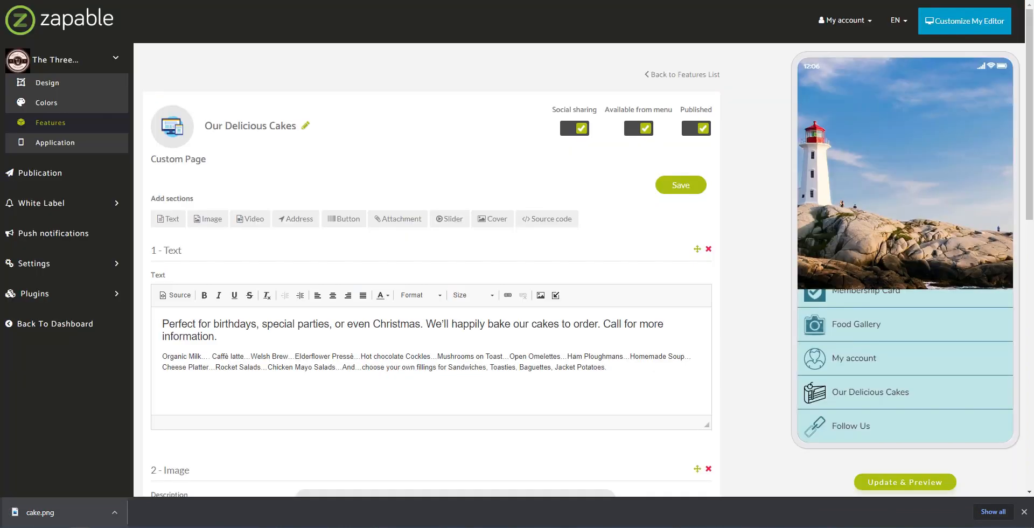
- Upload cake.png in Manage Icons, accept its crop, and select it as the cakes page icon
click(176, 133)
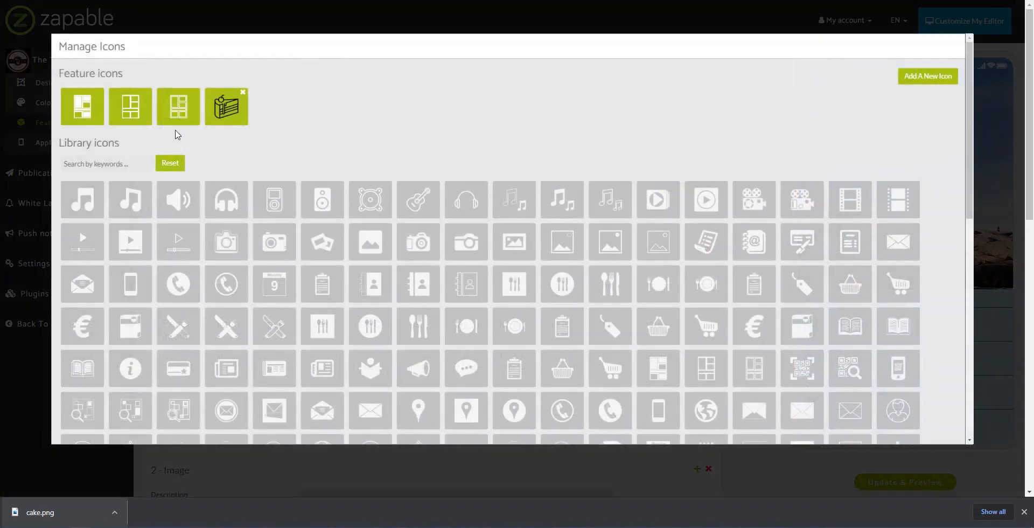
click(924, 85)
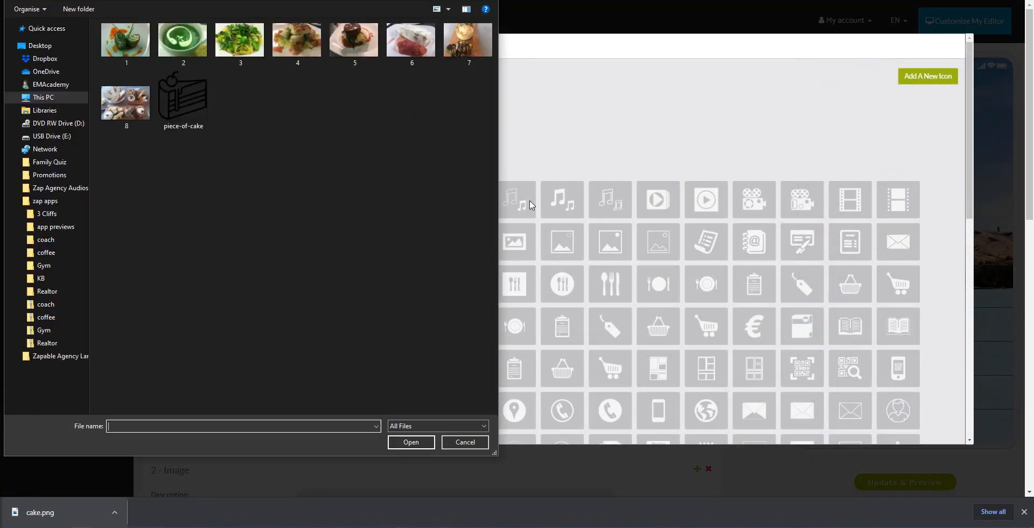
click(203, 1)
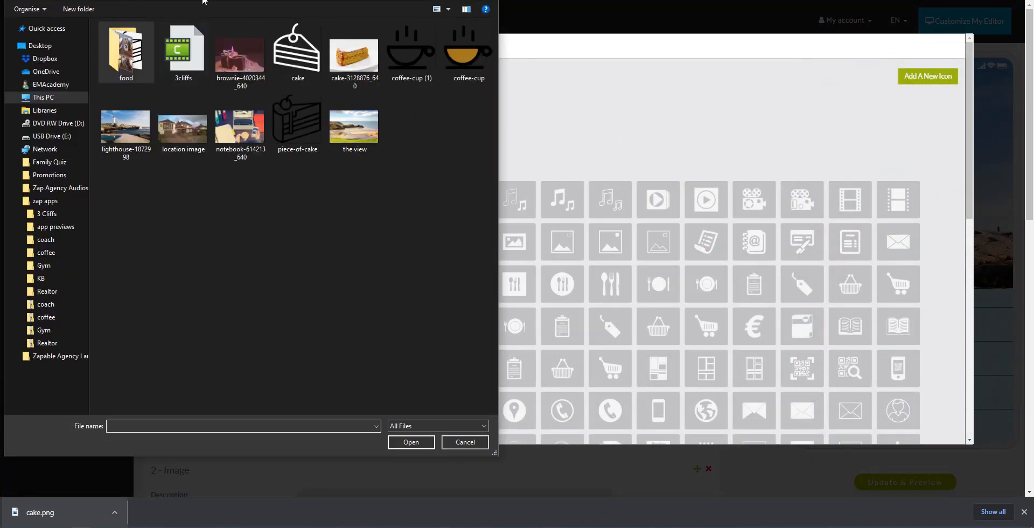
click(302, 51)
click(283, 110)
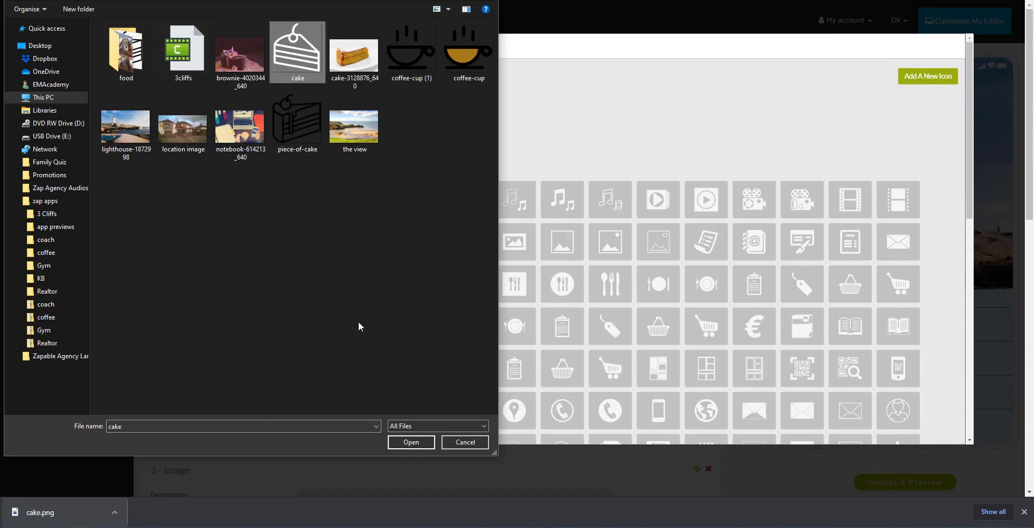
click(412, 438)
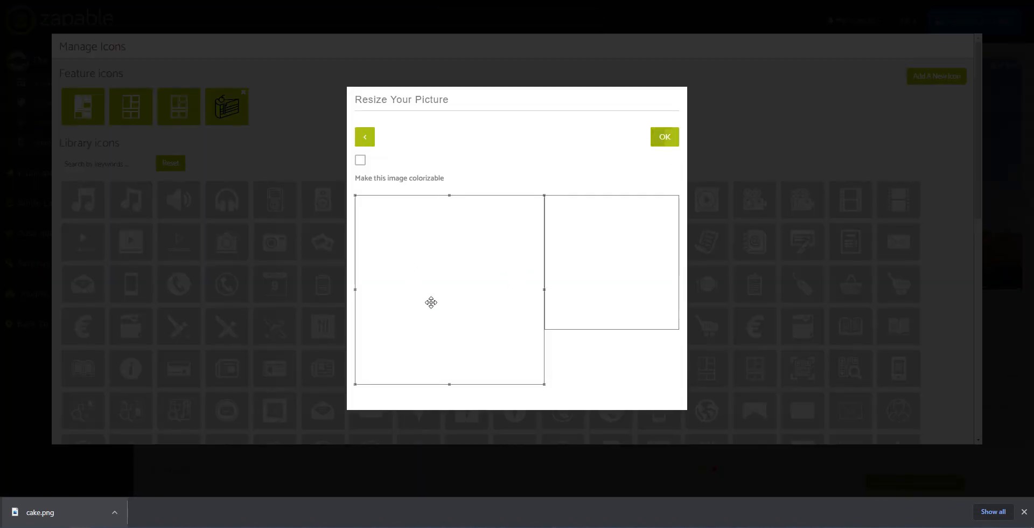
click(665, 138)
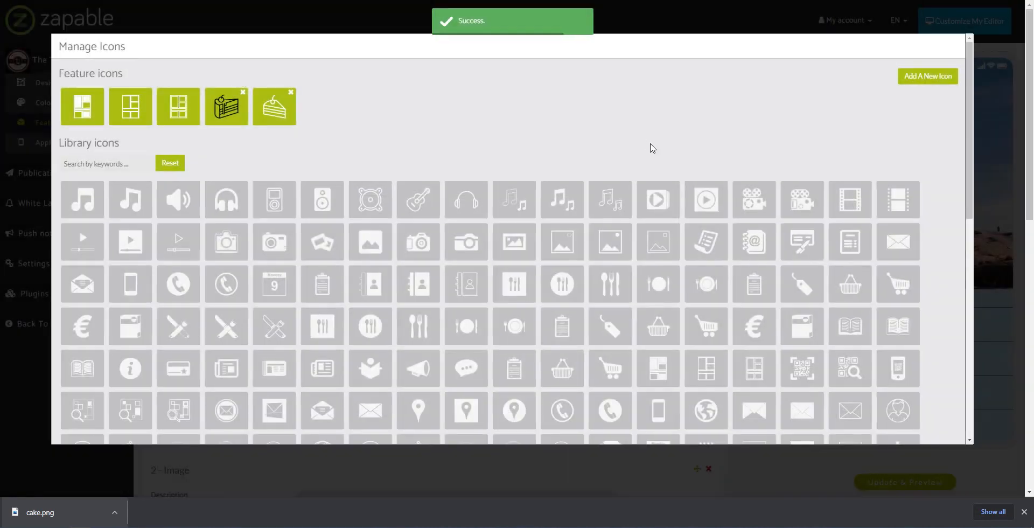
click(1025, 512)
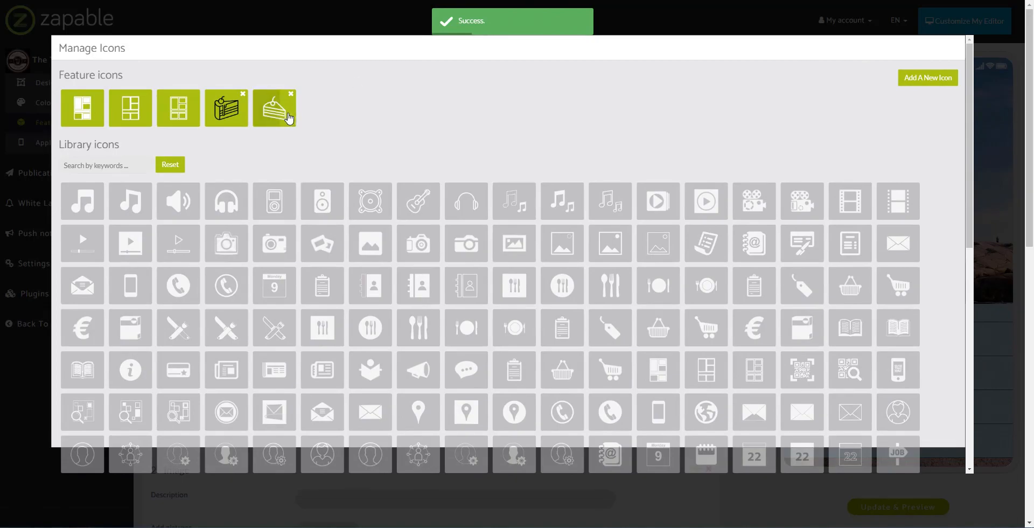
click(289, 118)
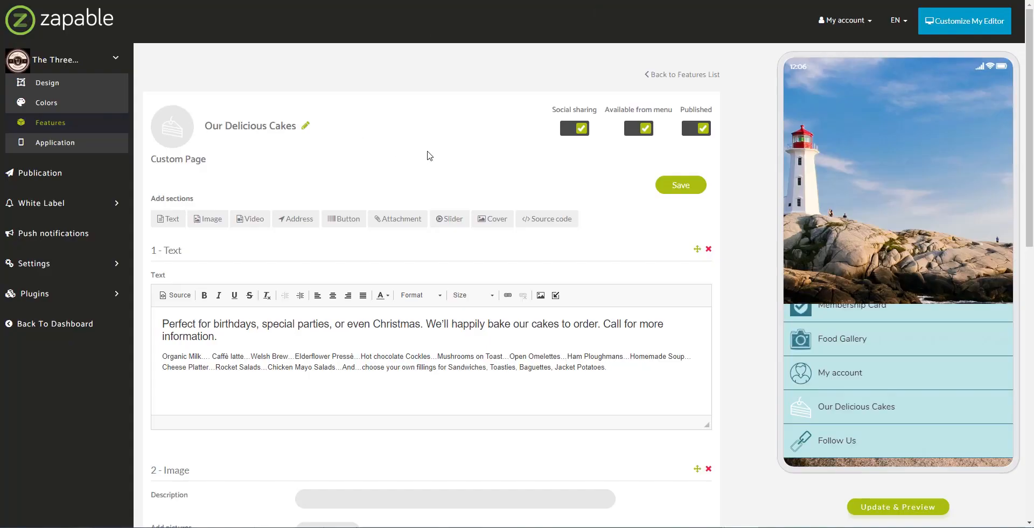
- Save the Our Delicious Cakes page, return the preview to the home menu, and reopen Features
click(681, 185)
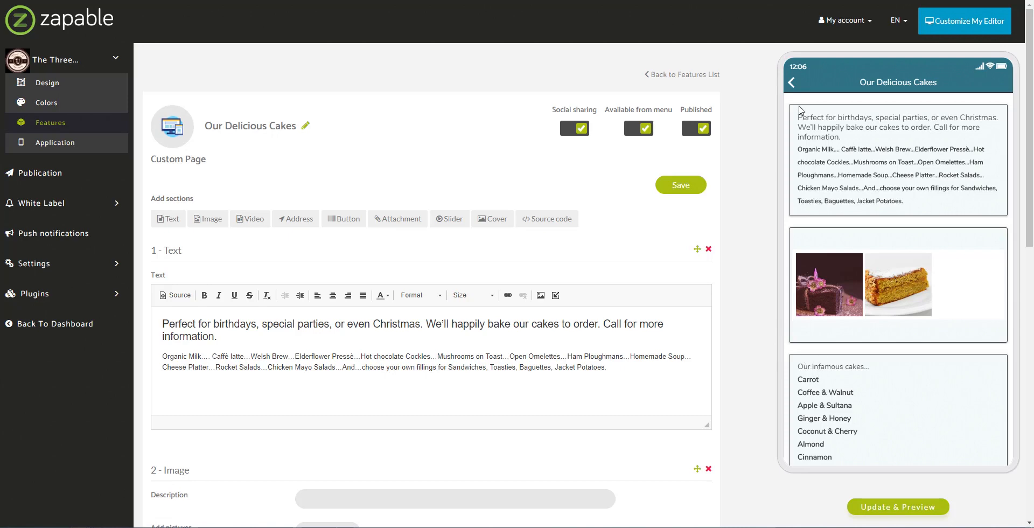
click(792, 82)
drag(841, 440, 842, 330)
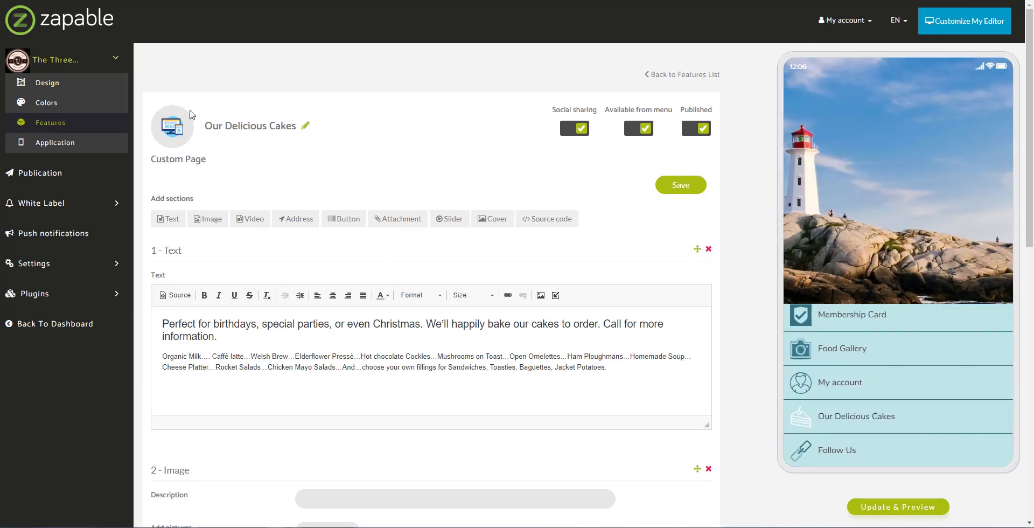
click(56, 127)
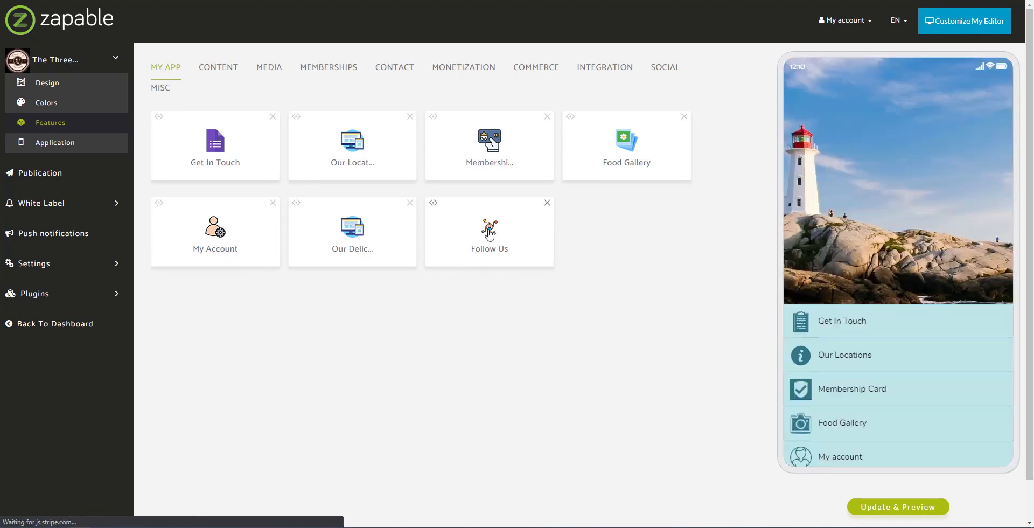
- Open the Follow Us tile from the seven features in My App
click(489, 235)
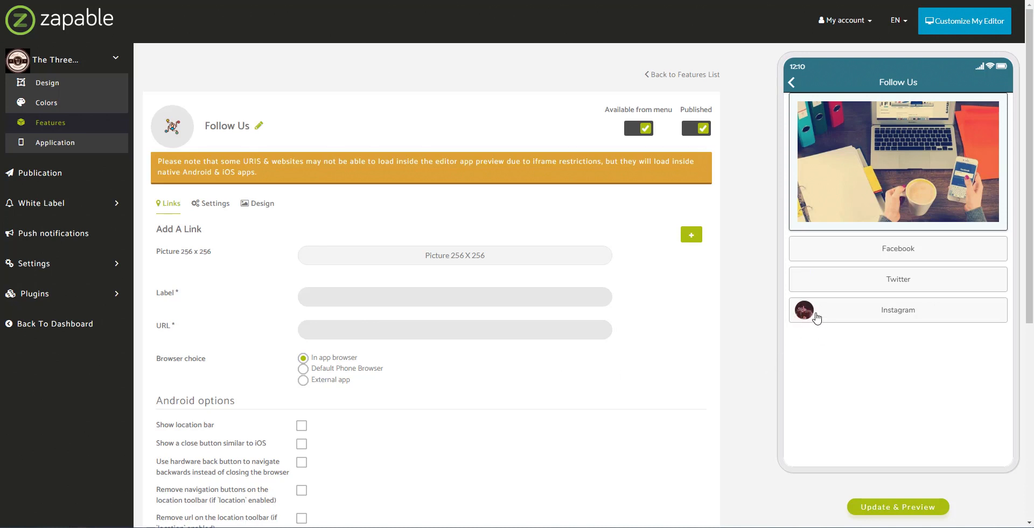
- Upload and crop the piece-of-cake image as the new link's 256x256 picture
click(431, 264)
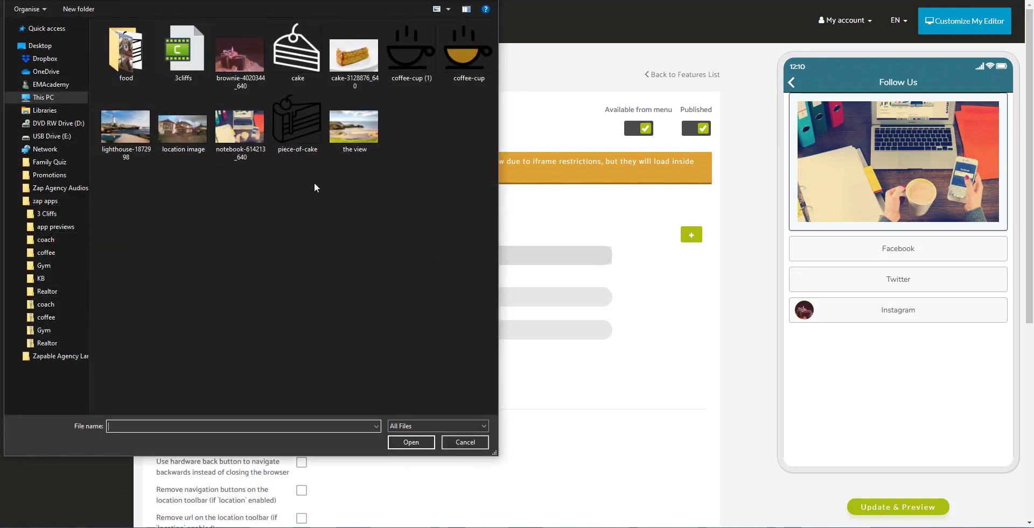
click(316, 111)
click(409, 437)
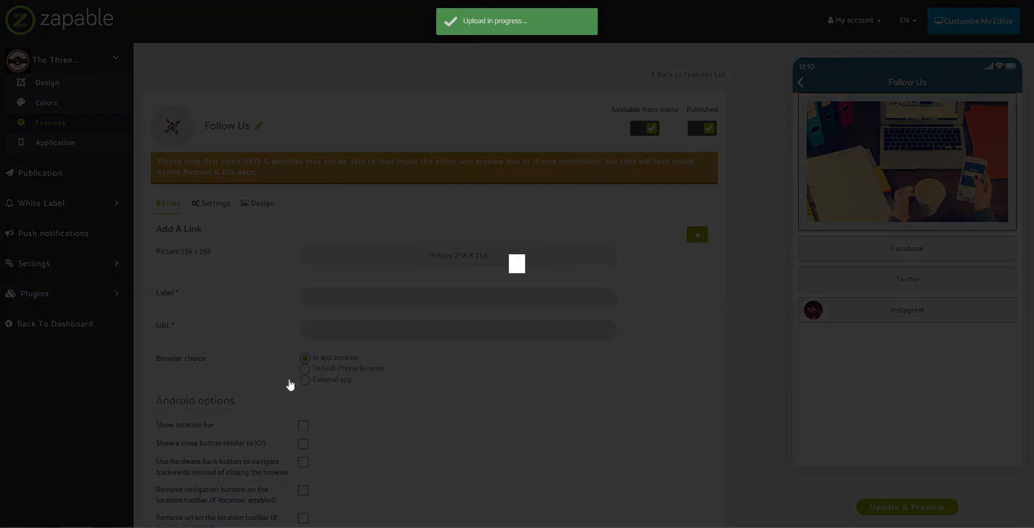
click(665, 169)
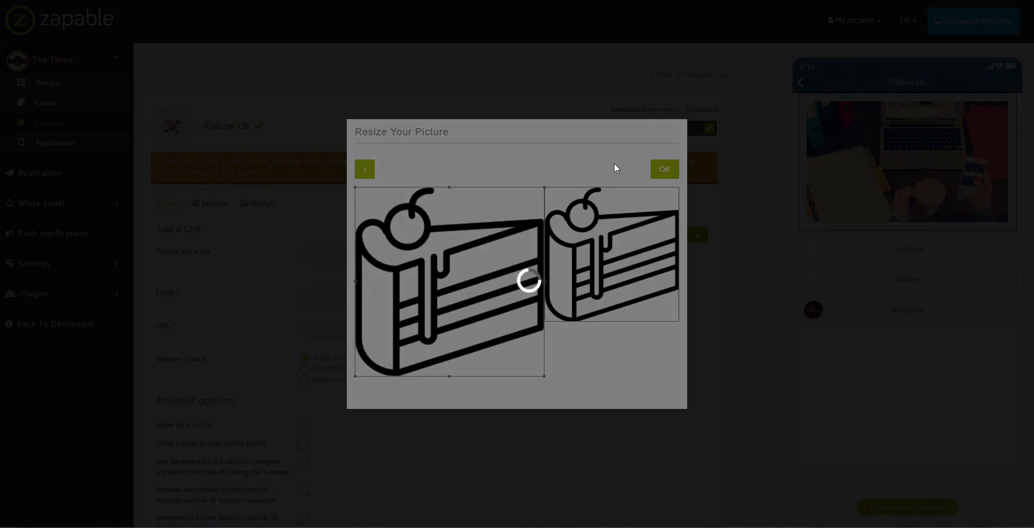
click(373, 361)
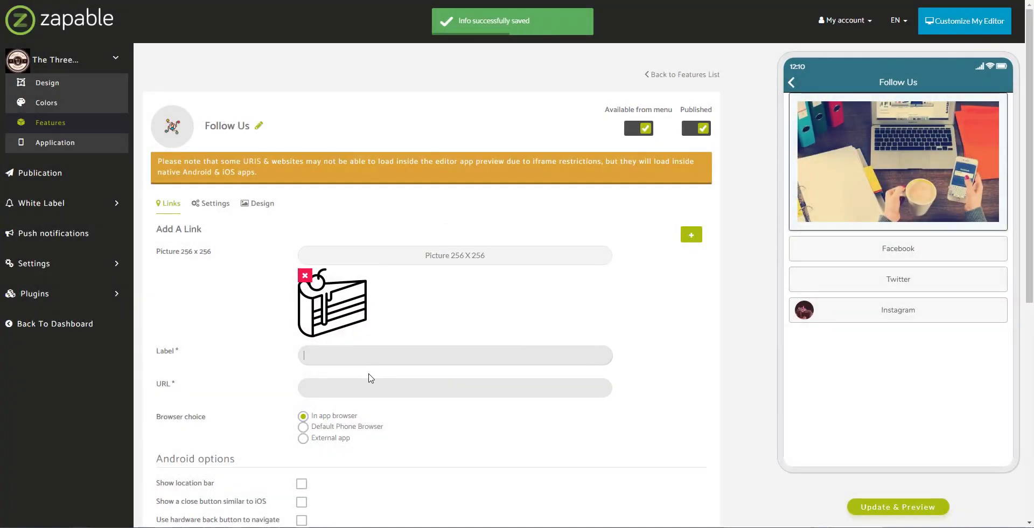
text(Pinterest)
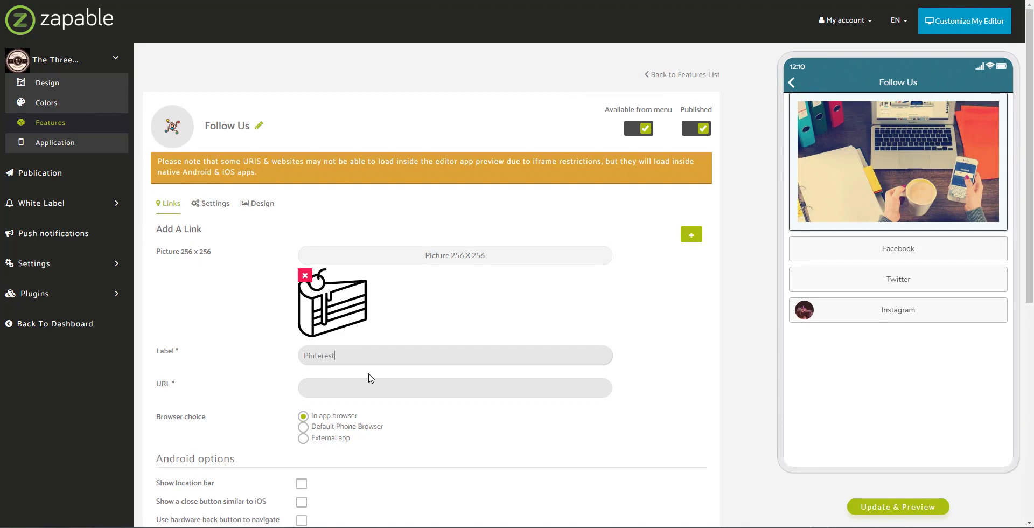
key(Tab)
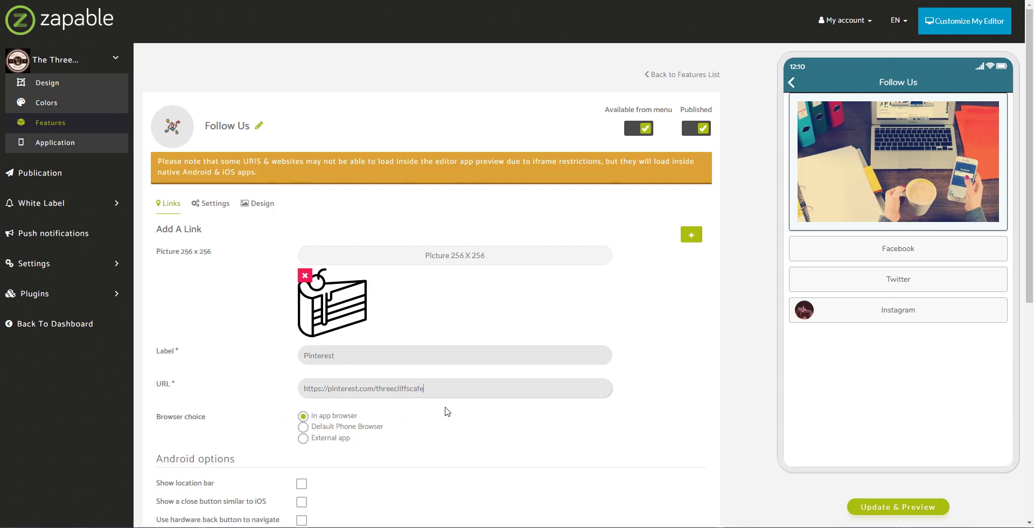
- Save Pinterest as Follow Us link 4 and refresh the phone preview
scroll(445, 412, down, 7)
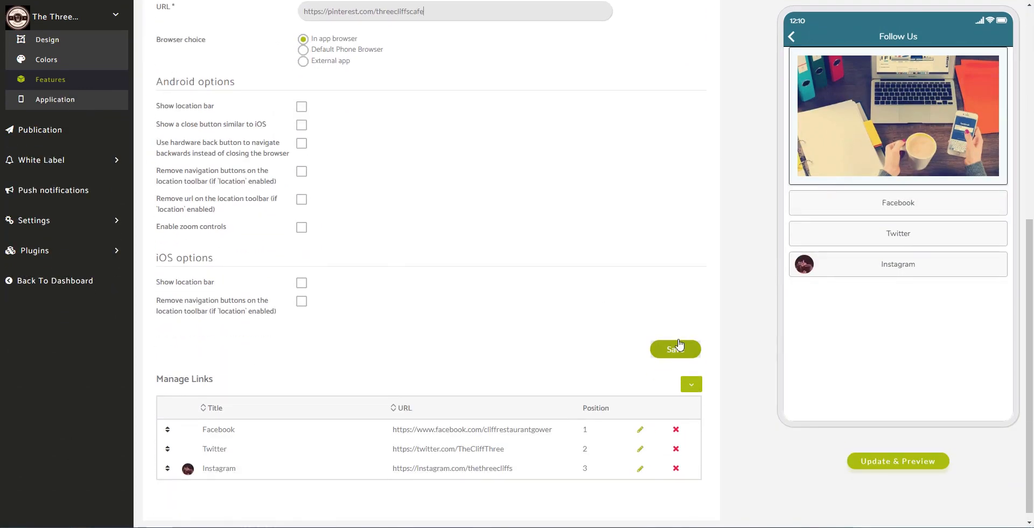
click(678, 347)
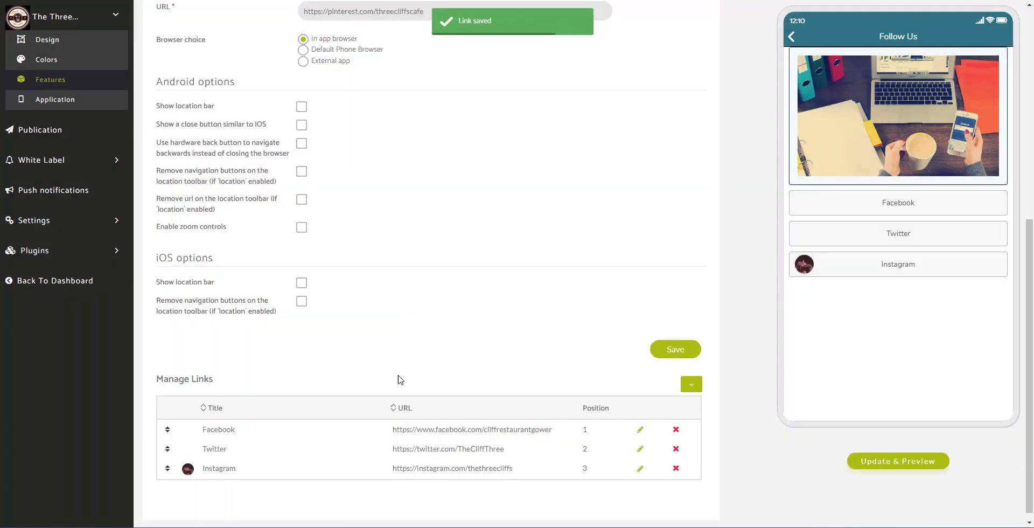
scroll(467, 377, down, 6)
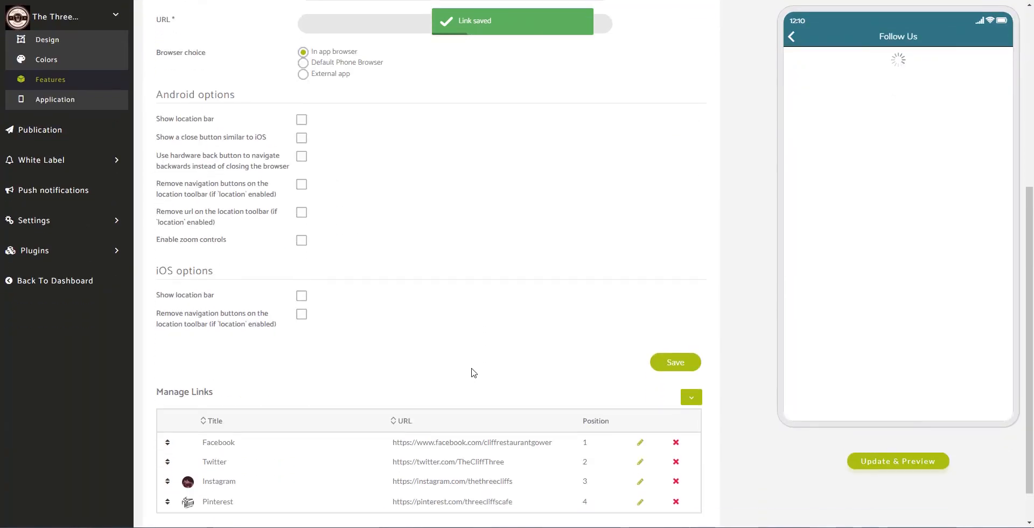
scroll(472, 372, down, 1)
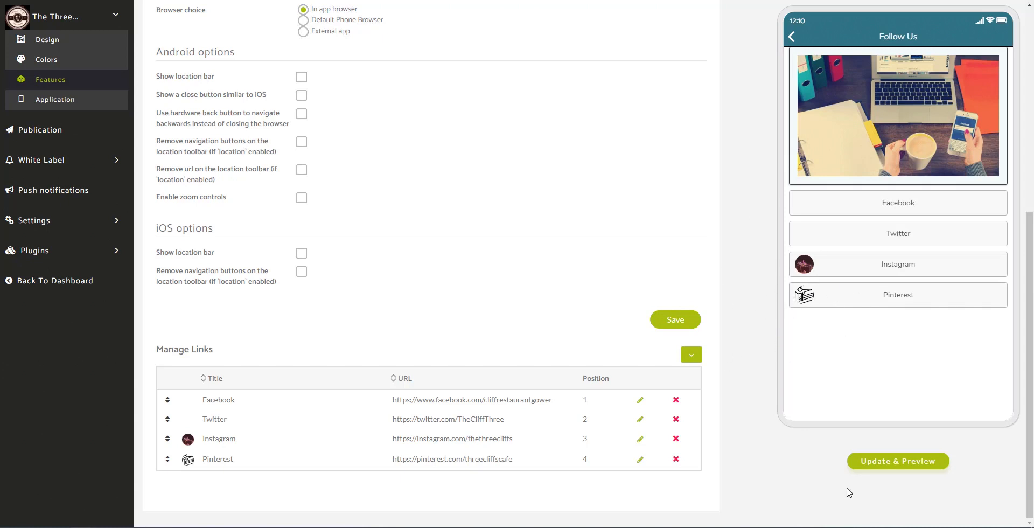
click(894, 461)
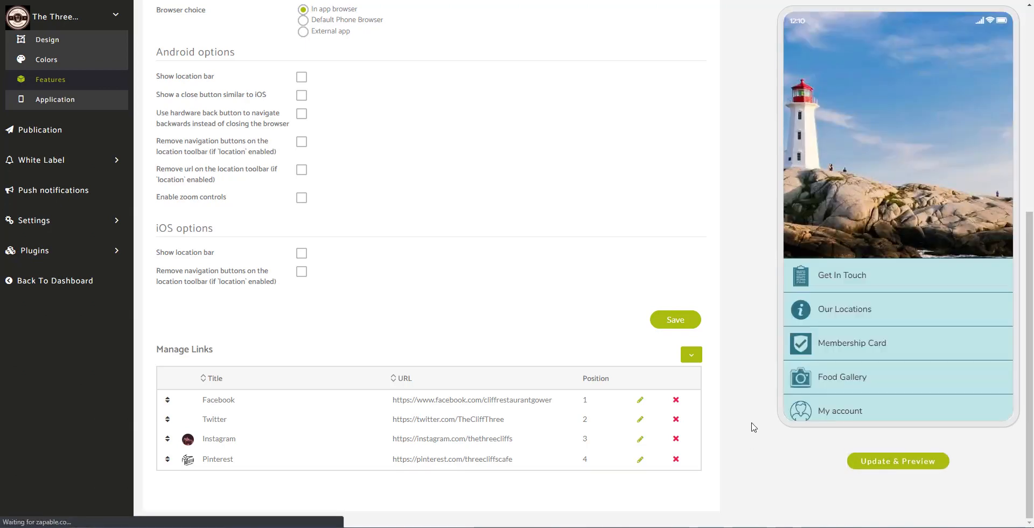
click(793, 35)
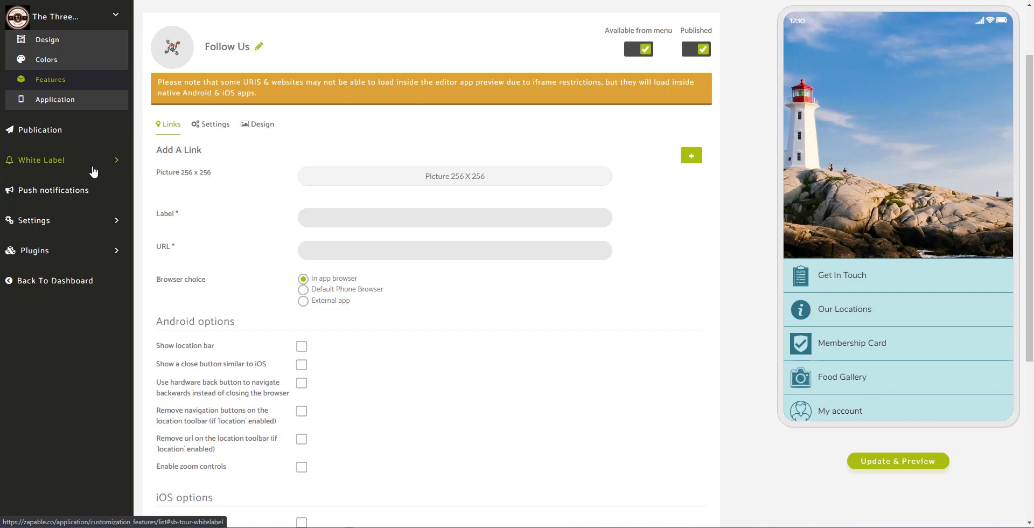
- Open The Three Cliffs' Advanced Settings under Publication and select its WebApp link
click(69, 132)
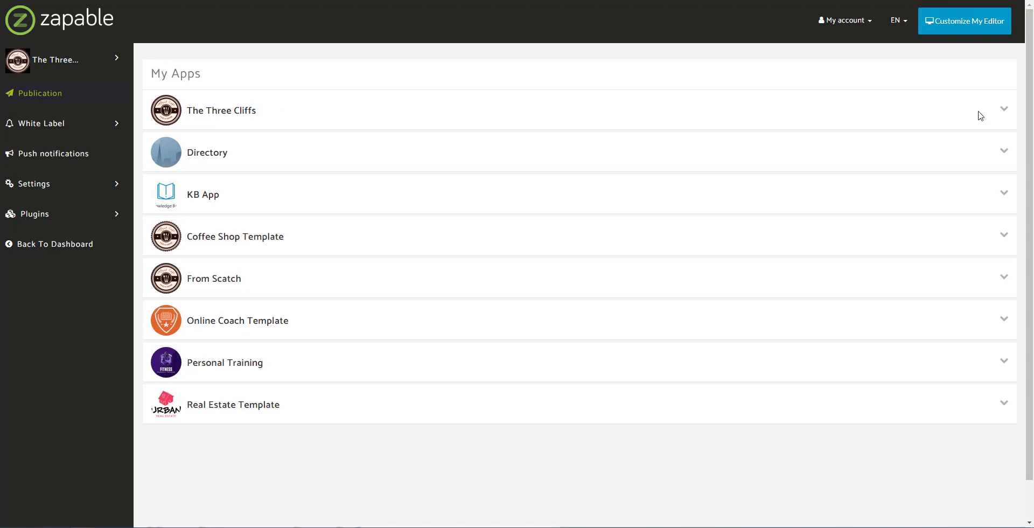
click(1003, 110)
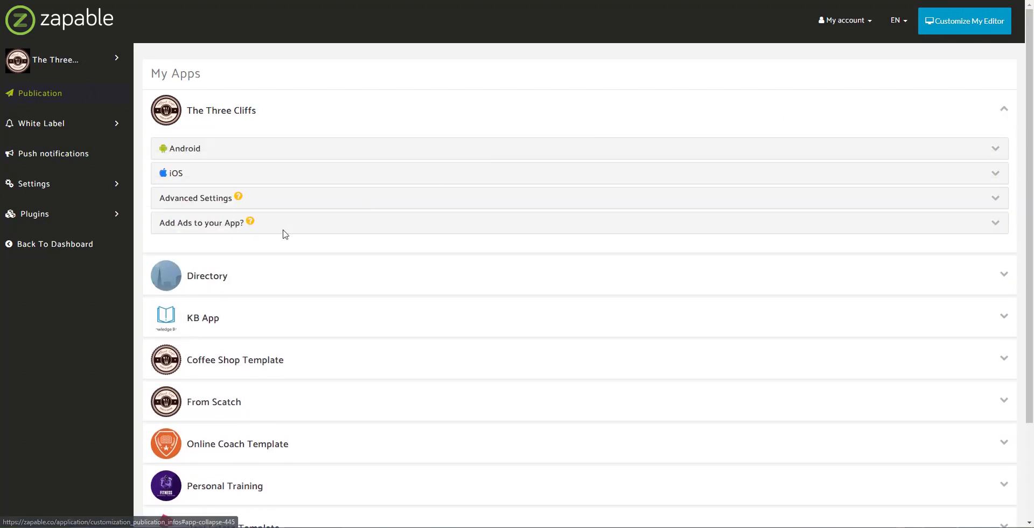
click(195, 204)
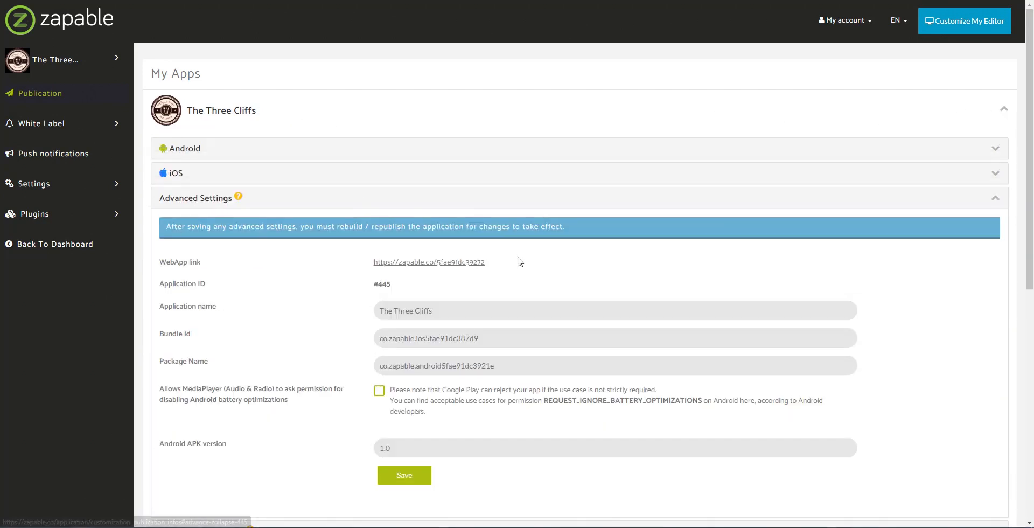
drag(520, 261, 339, 259)
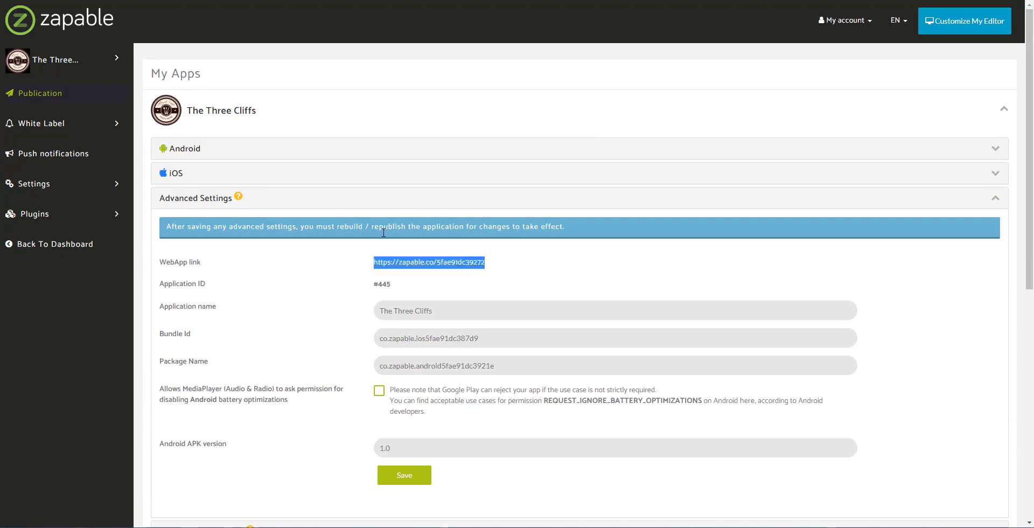